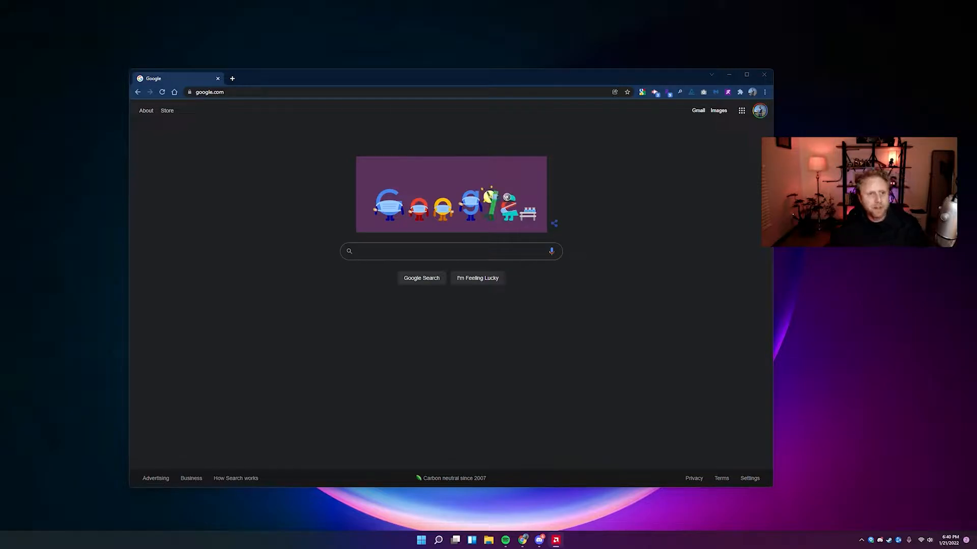
# Load digitalocean.com in Chrome to reach the DigitalOcean control panel's project resources.
pyautogui.moveTo(281, 75); pyautogui.dragTo(282, 83)
pyautogui.click(272, 98)
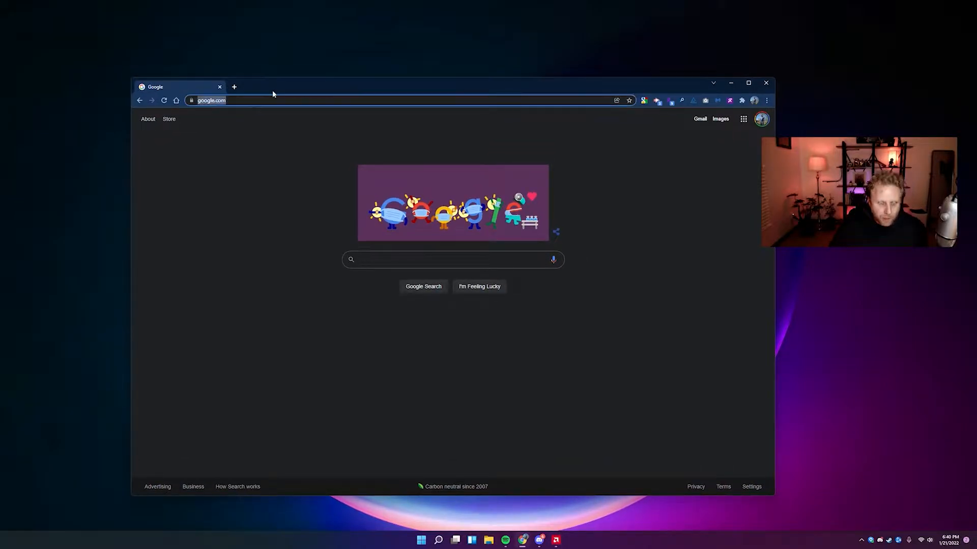
pyautogui.write('https://www.digitalocean.com/')
pyautogui.press('Return')
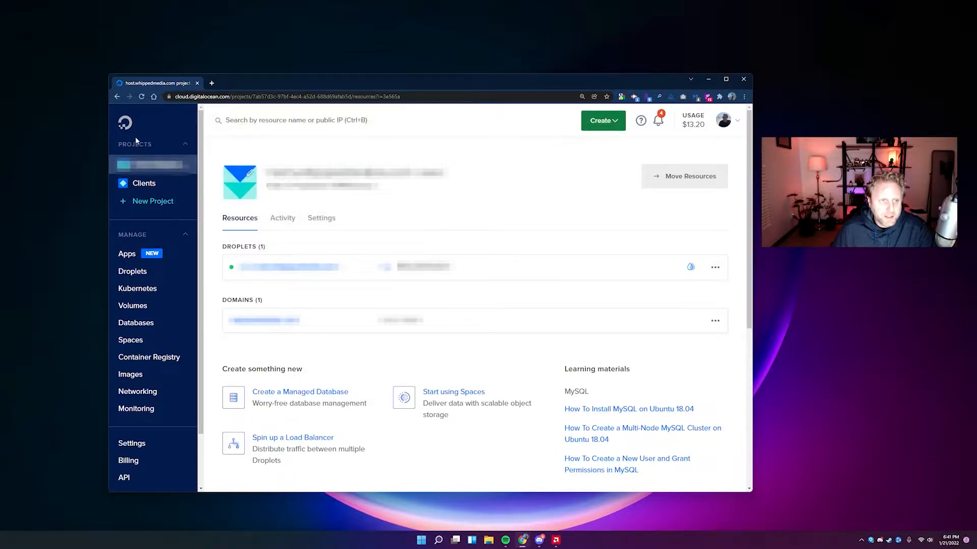
# Create the 'WHM Tutorial' project, described 'Learning how to install WHM on Digttalocean', for educational purposes.
pyautogui.click(143, 202)
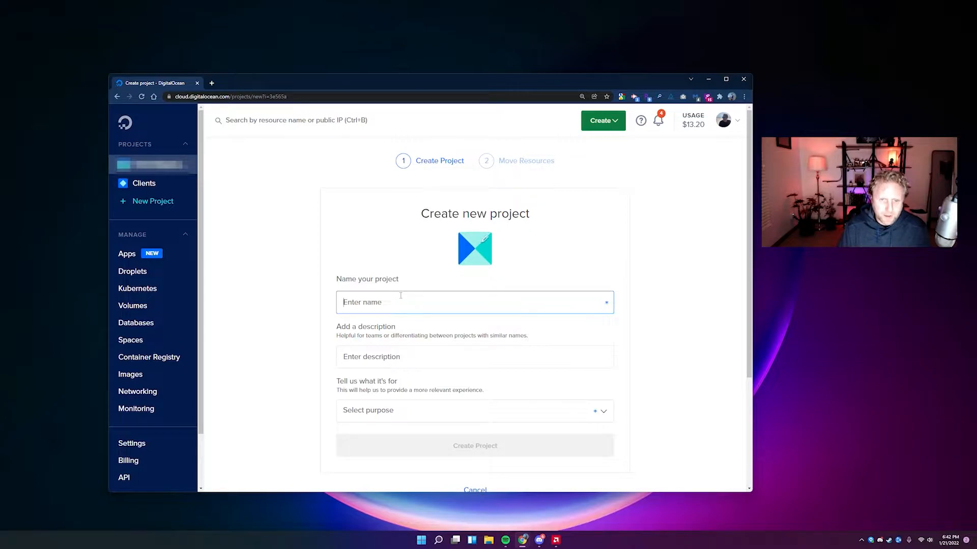
pyautogui.write('WHM')
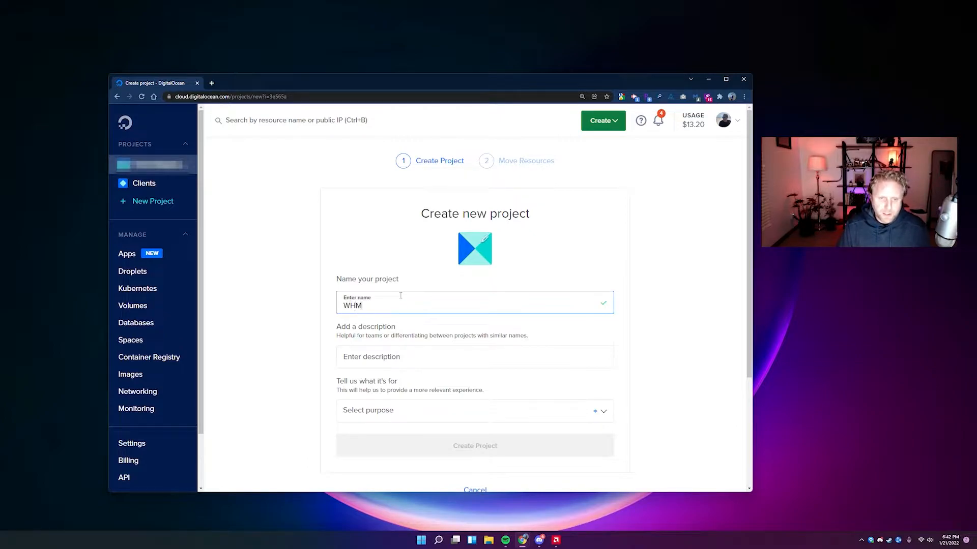
pyautogui.write(' Tutorial')
pyautogui.click(427, 356)
pyautogui.write('L')
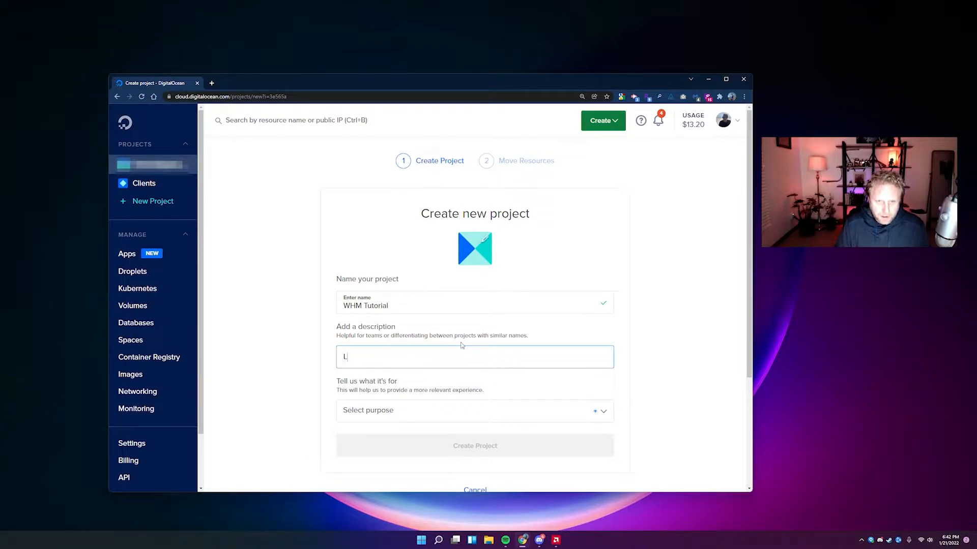
pyautogui.write('earning how to install WHM o')
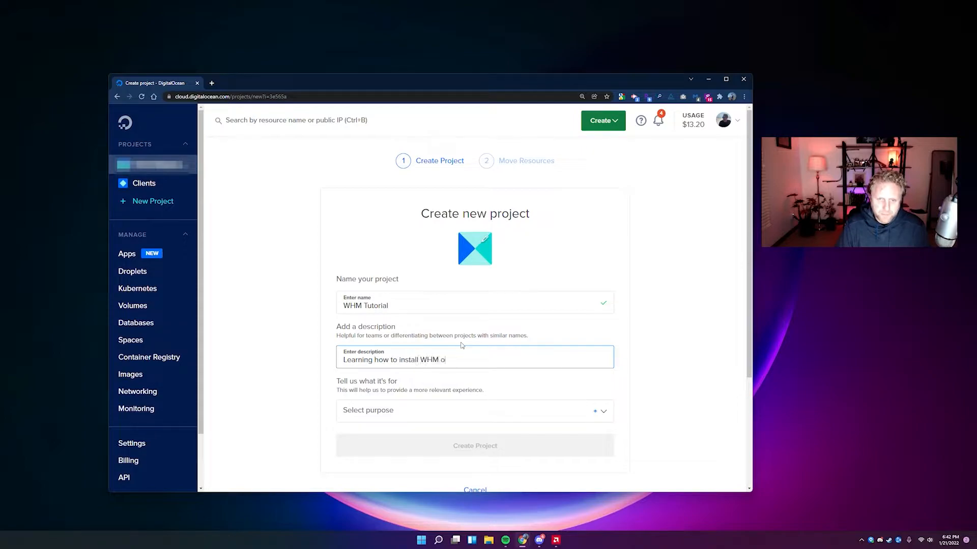
pyautogui.write('n Digttalocean')
pyautogui.click(387, 412)
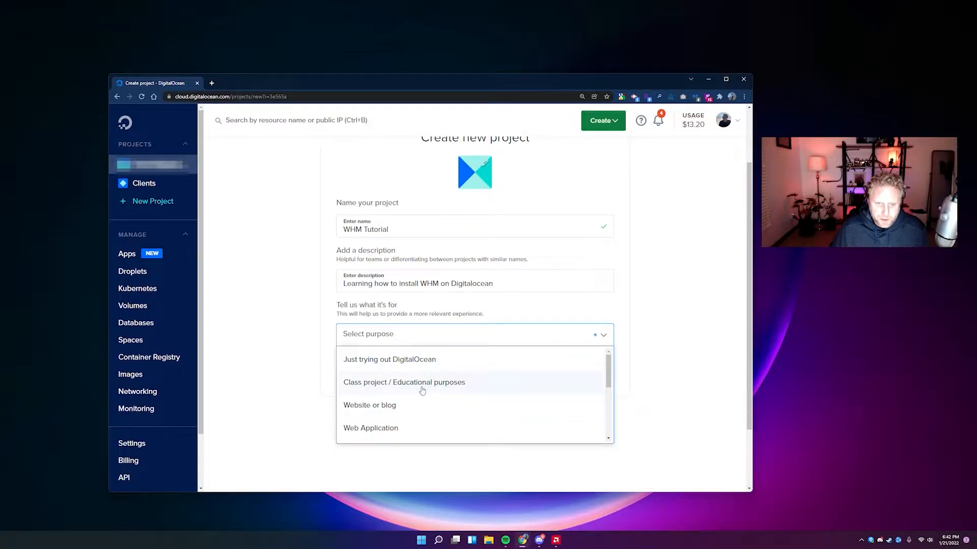
pyautogui.click(419, 384)
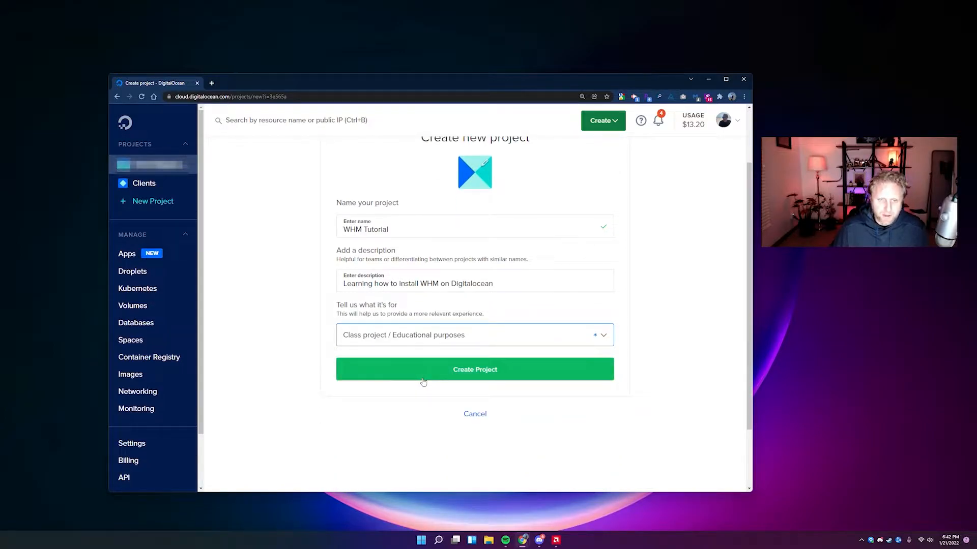
pyautogui.click(487, 372)
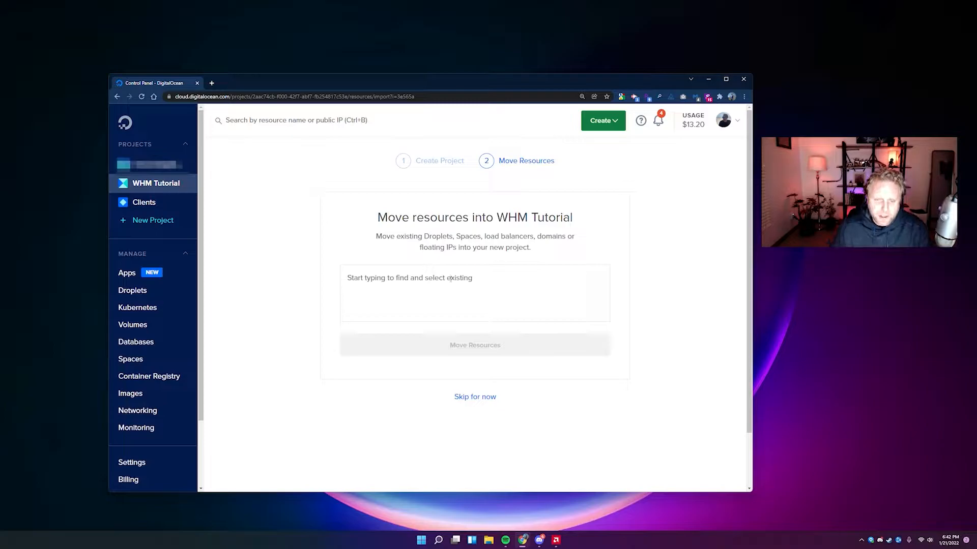
# Skip moving existing resources into WHM Tutorial and start creating a new droplet.
pyautogui.click(488, 400)
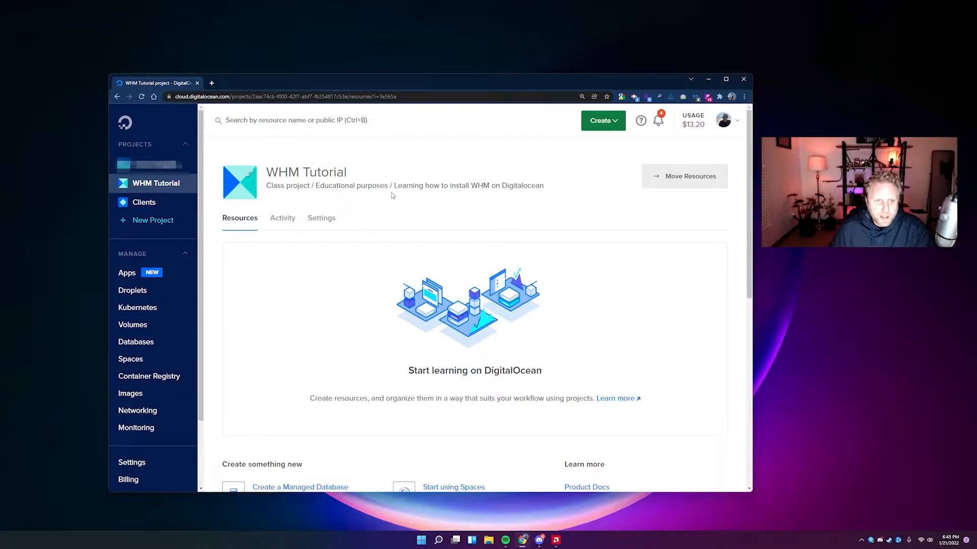
pyautogui.click(608, 125)
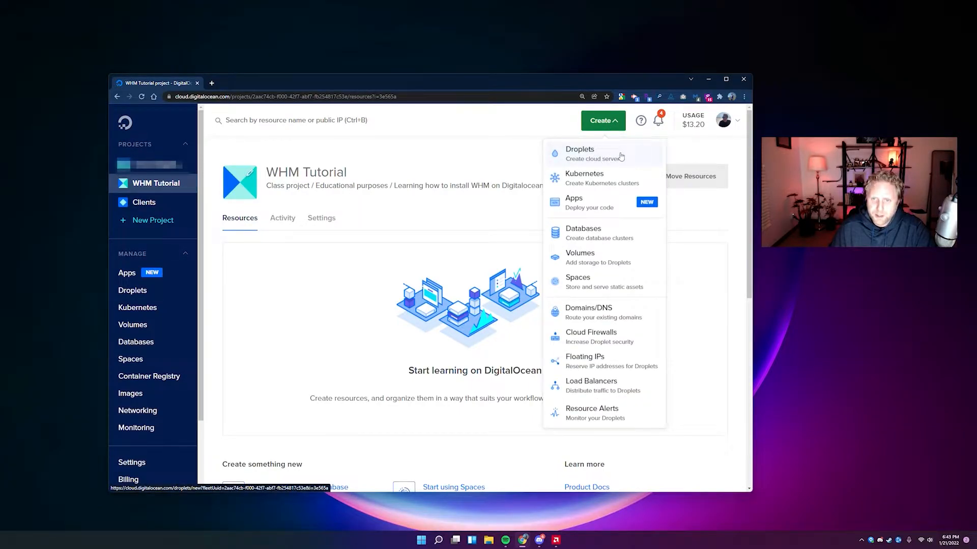
pyautogui.click(620, 156)
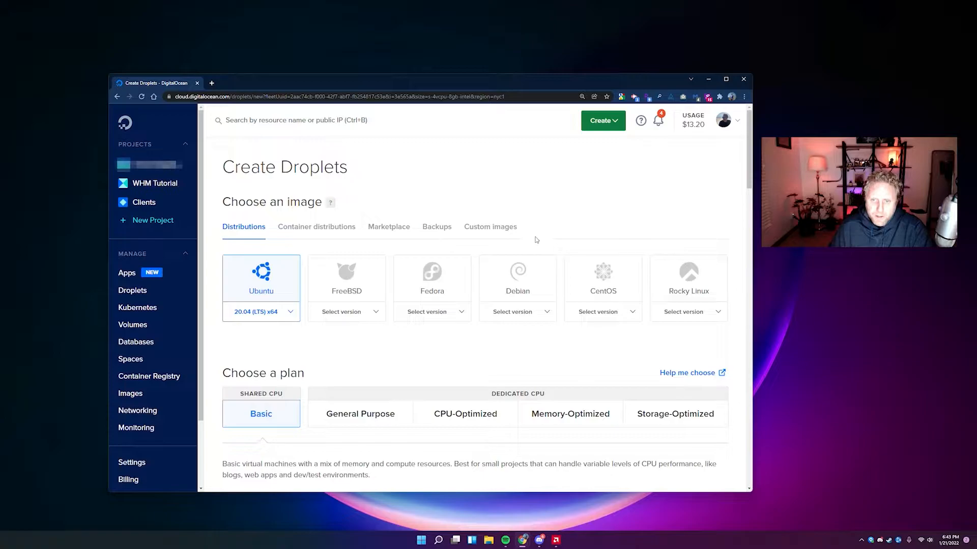
# Choose the CentOS 7 x64 image and the $18/mo Premium Intel plan (2 GB, 2 CPUs).
pyautogui.click(616, 305)
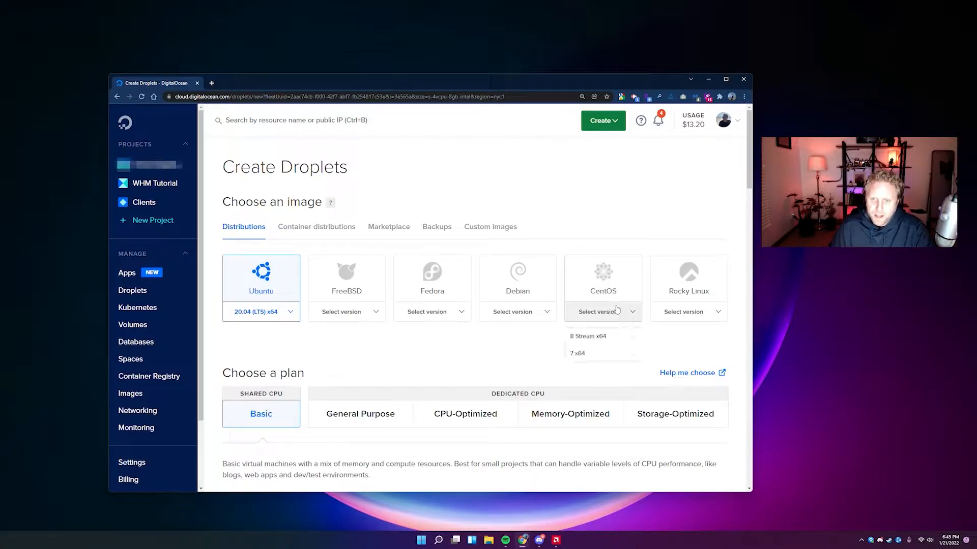
pyautogui.click(587, 355)
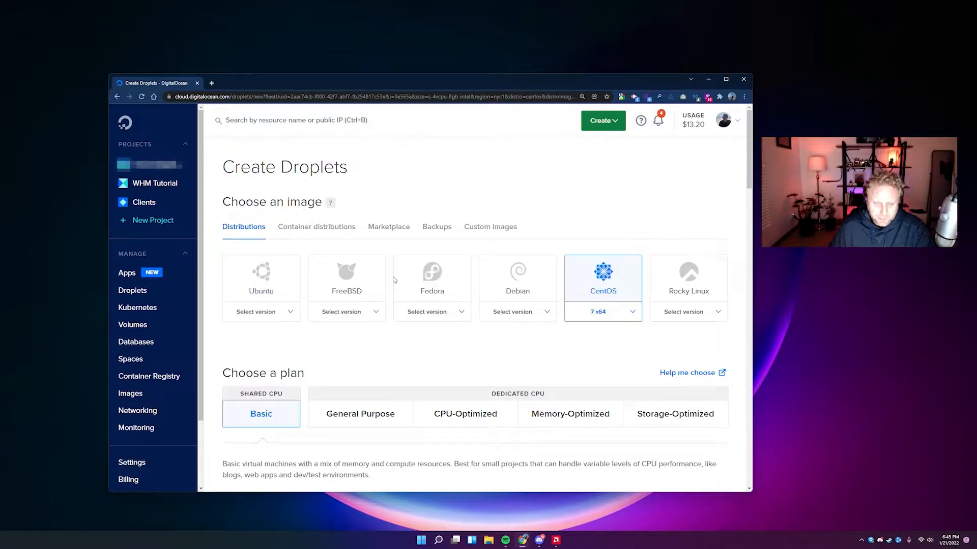
pyautogui.scroll(-1, 386, 284)
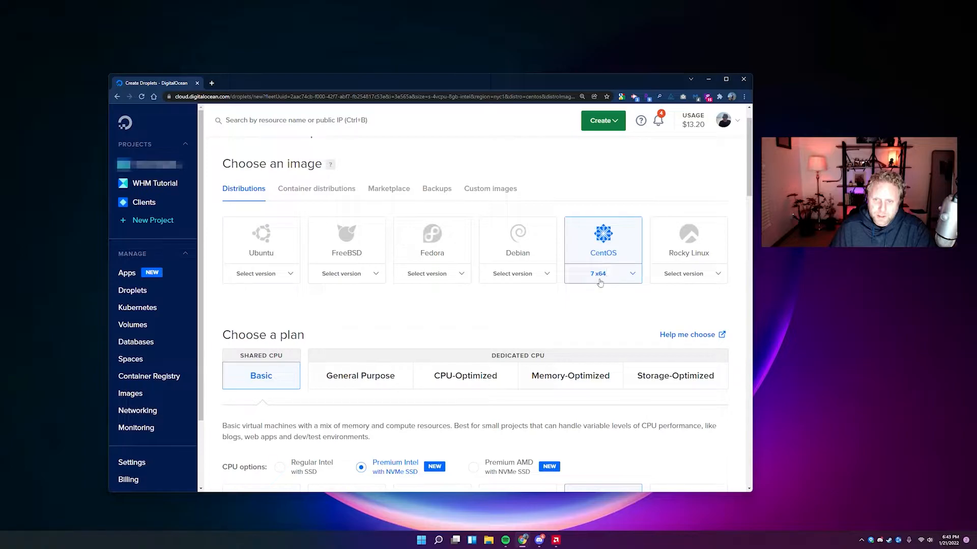
pyautogui.scroll(-3, 347, 248)
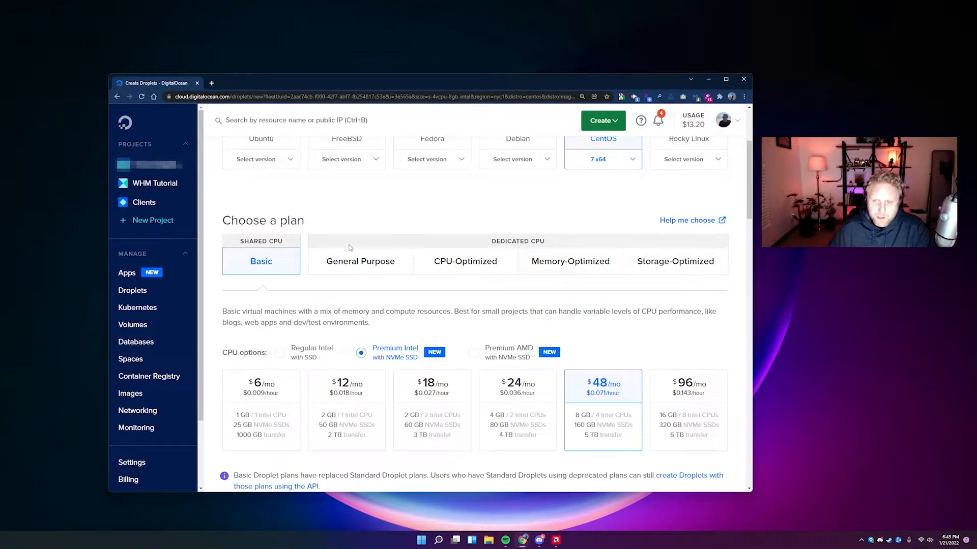
pyautogui.scroll(-2, 347, 248)
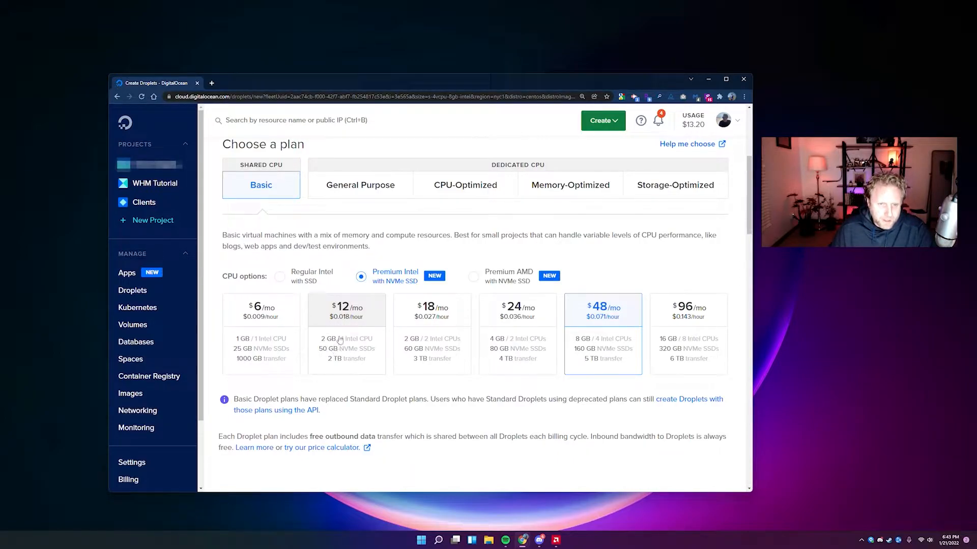
pyautogui.click(338, 349)
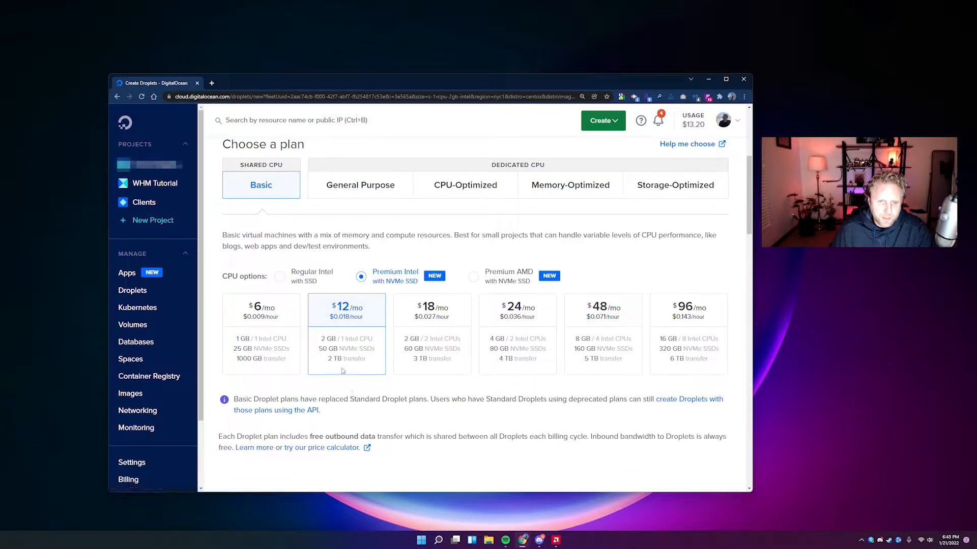
pyautogui.click(421, 344)
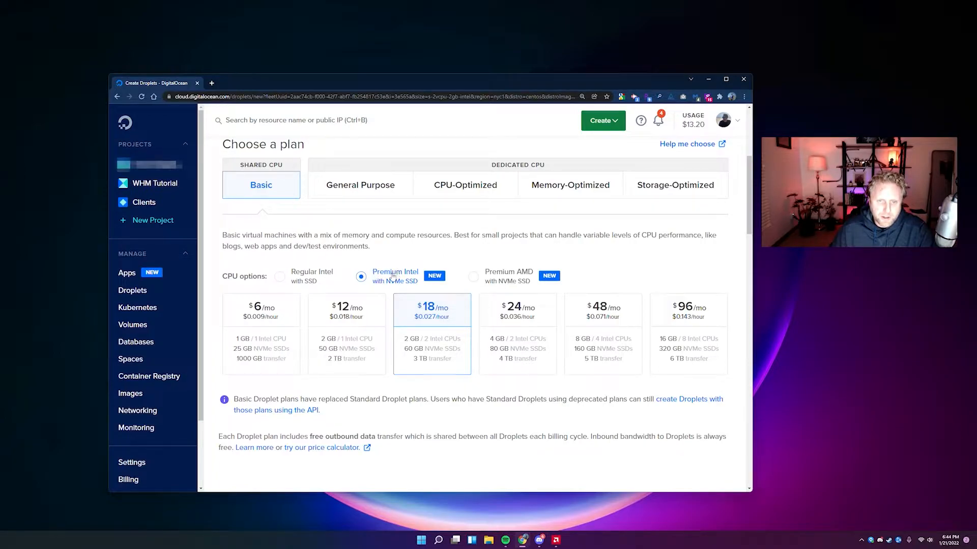
pyautogui.click(316, 279)
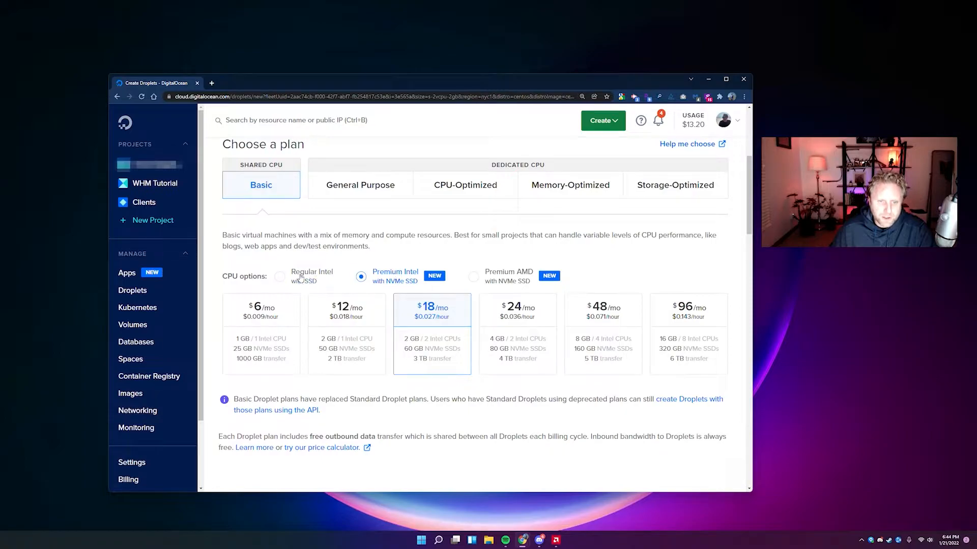
pyautogui.click(387, 277)
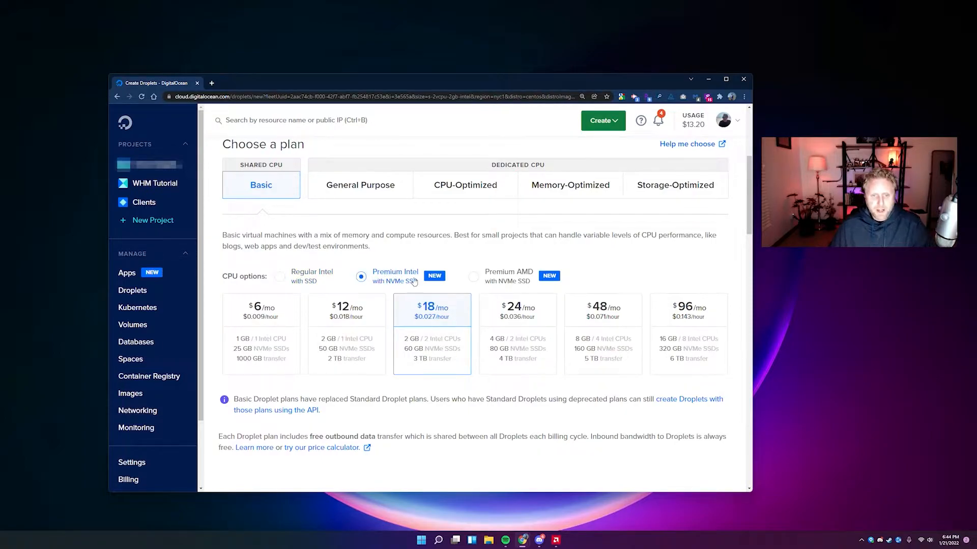
# Add a block storage volume to the droplet.
pyautogui.scroll(-2, 420, 287)
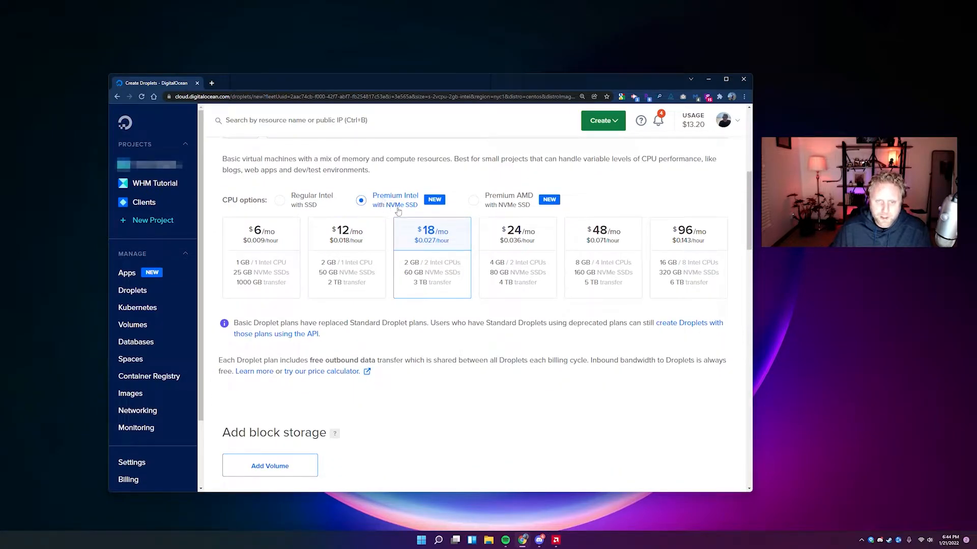
pyautogui.scroll(-2, 432, 289)
pyautogui.scroll(-1, 433, 311)
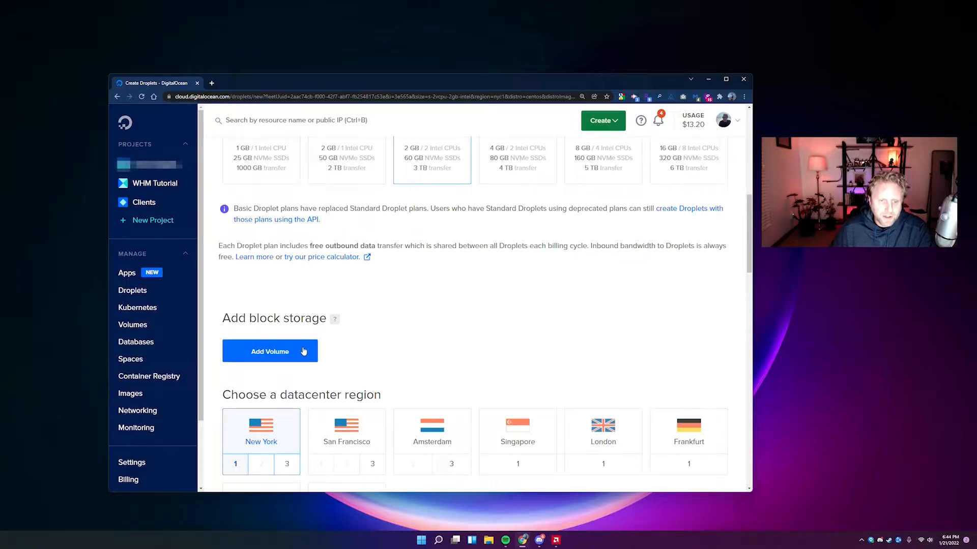
pyautogui.scroll(3, 303, 351)
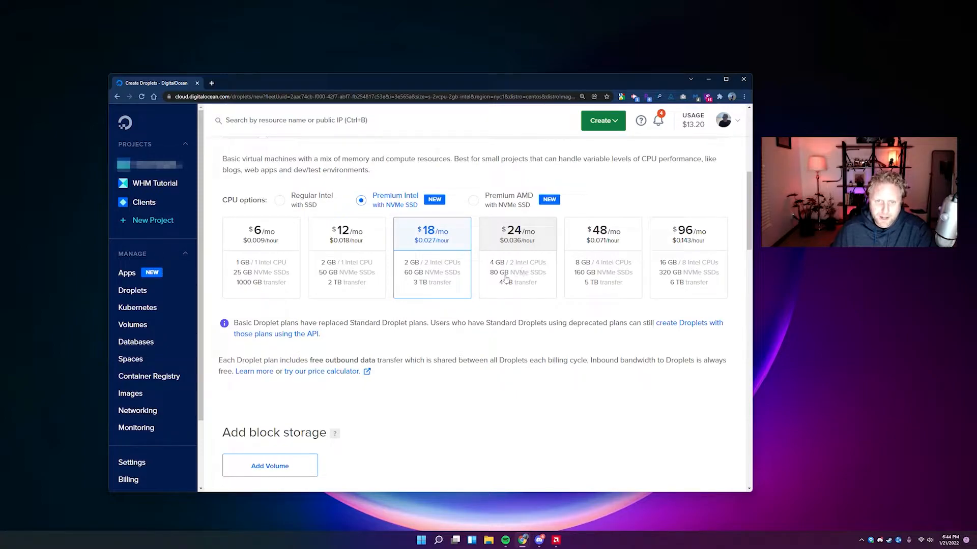
pyautogui.scroll(-2, 271, 388)
pyautogui.click(272, 388)
# Try a custom volume size of 20, then clear the size field again.
pyautogui.scroll(-1, 290, 282)
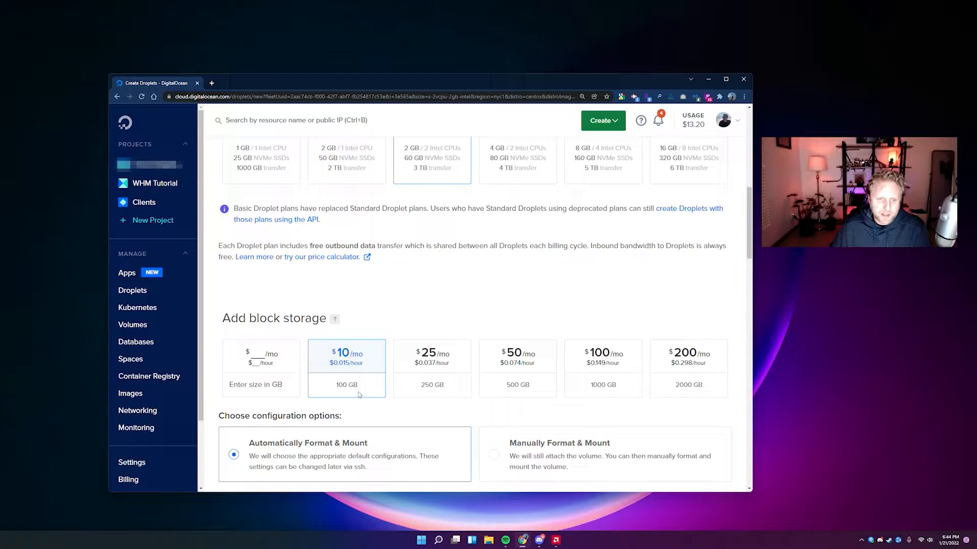
pyautogui.scroll(1, 363, 392)
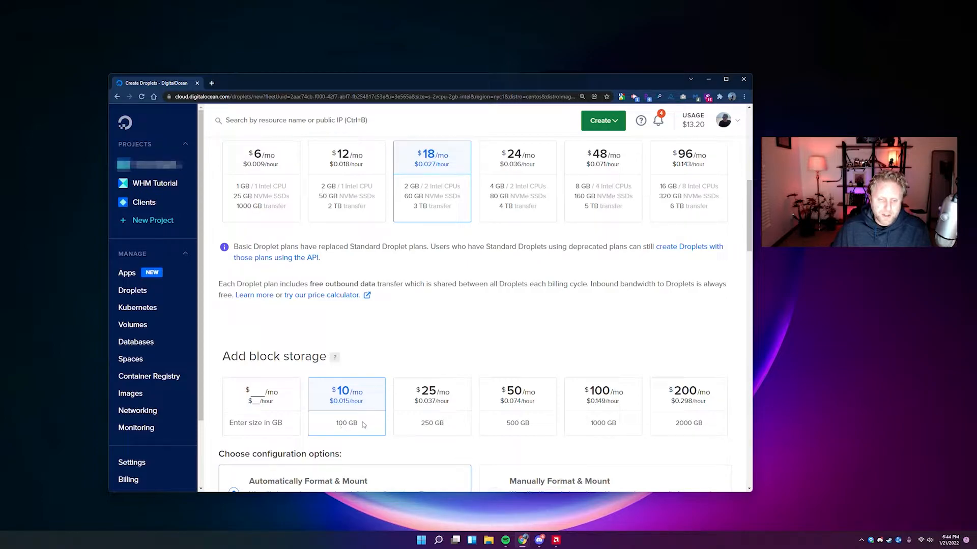
pyautogui.click(258, 401)
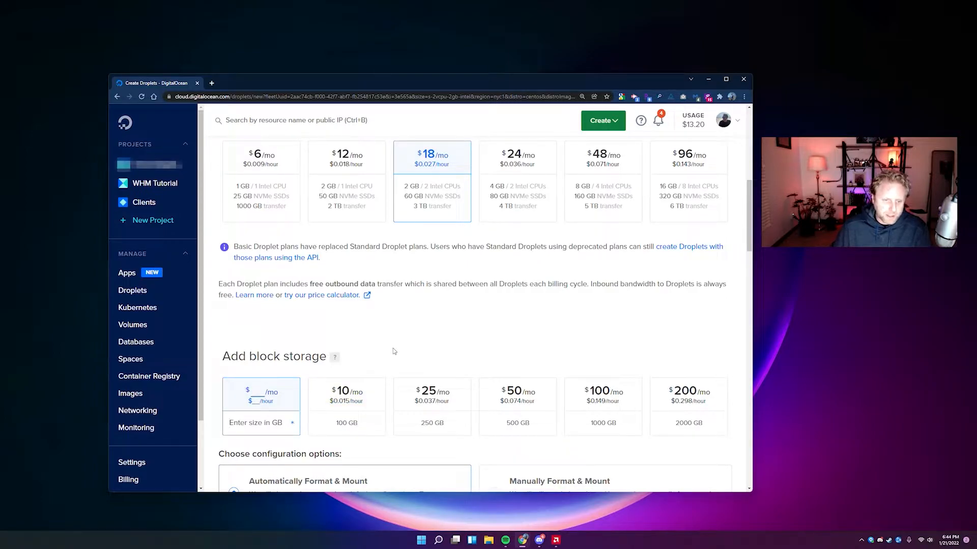
pyautogui.write('20')
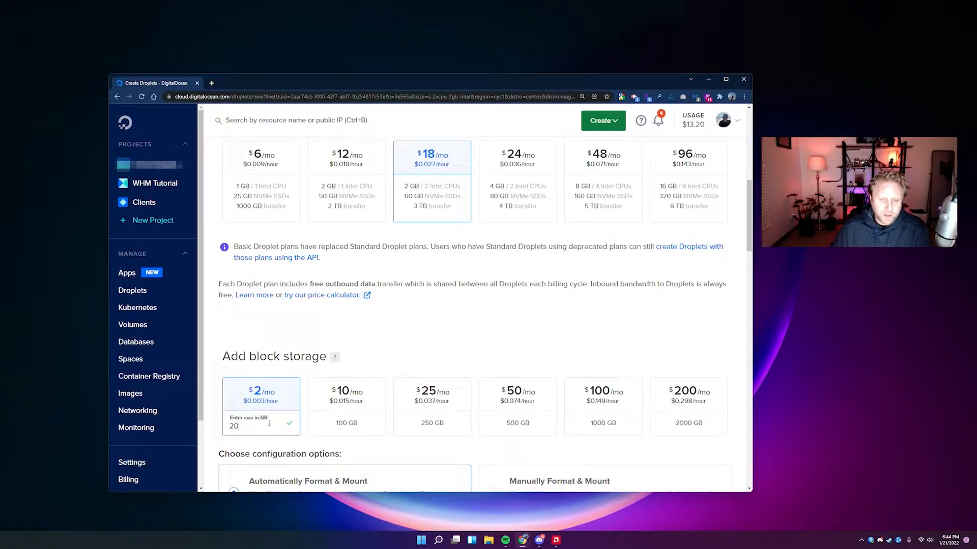
pyautogui.scroll(-1, 255, 377)
pyautogui.press('BackSpace')
pyautogui.press('BackSpace')
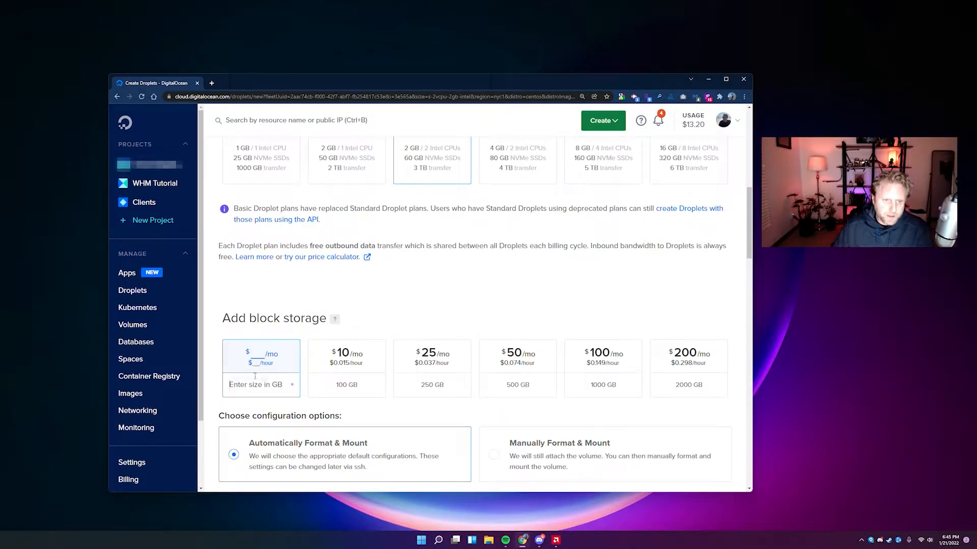
pyautogui.scroll(2, 376, 308)
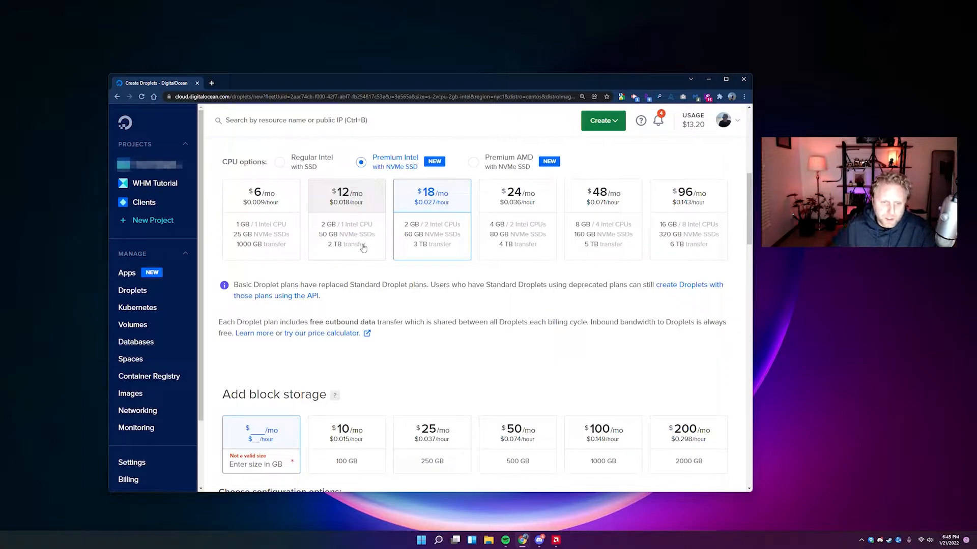
pyautogui.scroll(-5, 356, 245)
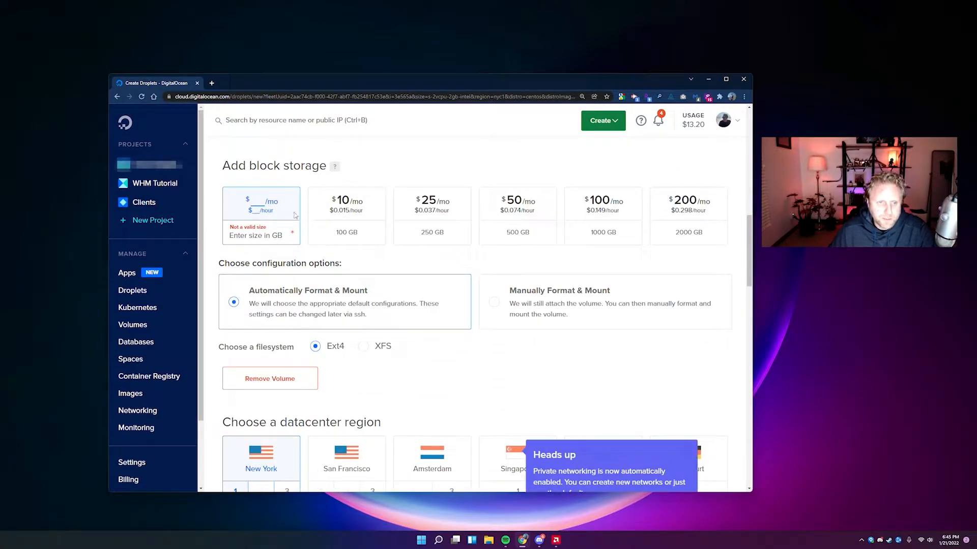
pyautogui.scroll(1, 305, 216)
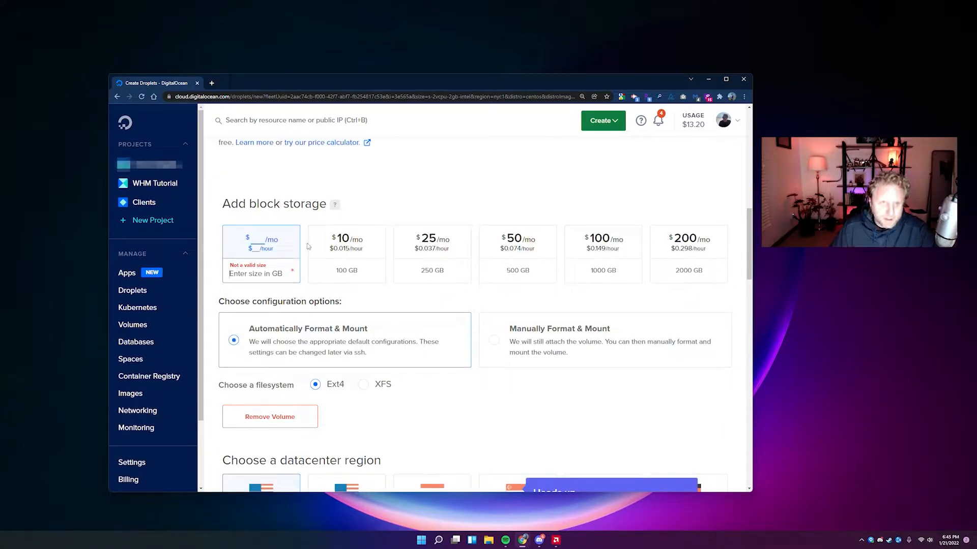
pyautogui.scroll(2, 303, 247)
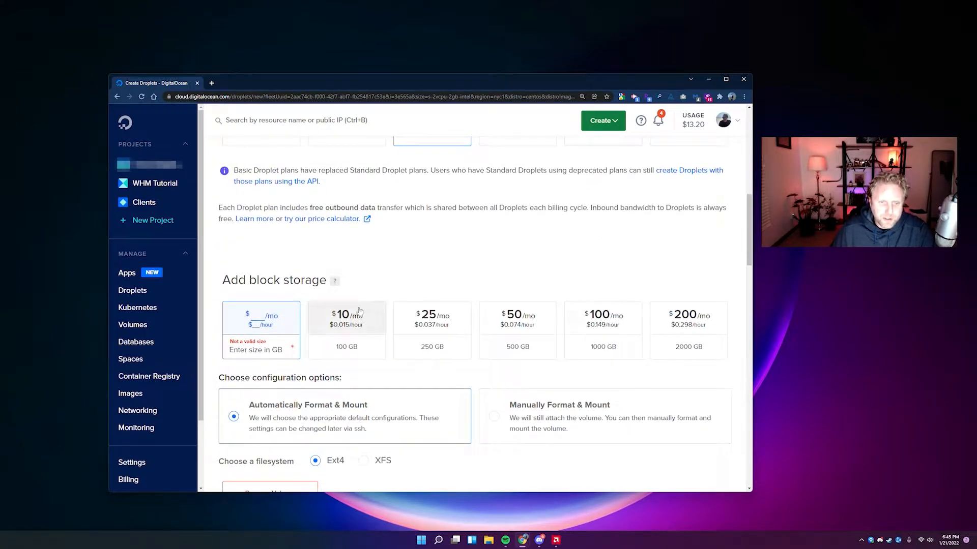
pyautogui.scroll(-3, 355, 268)
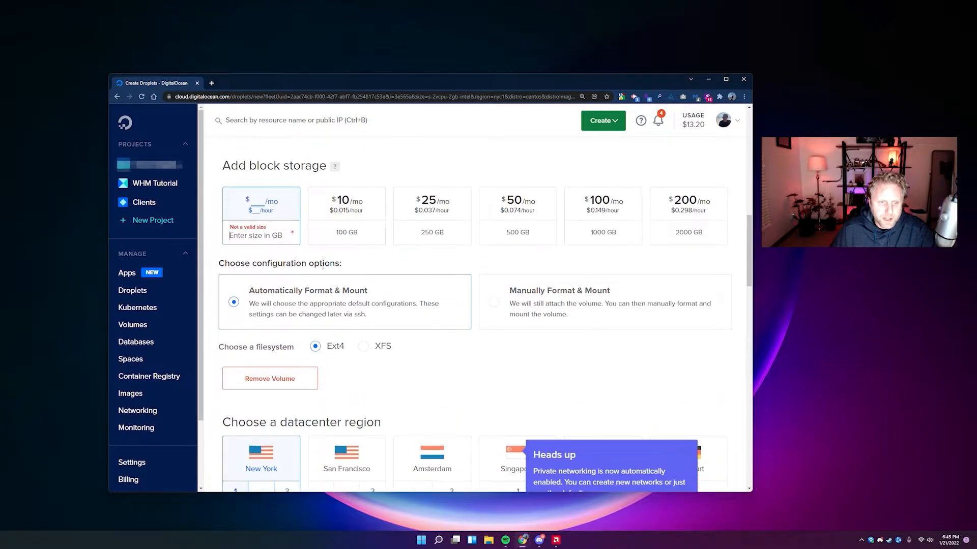
pyautogui.click(291, 382)
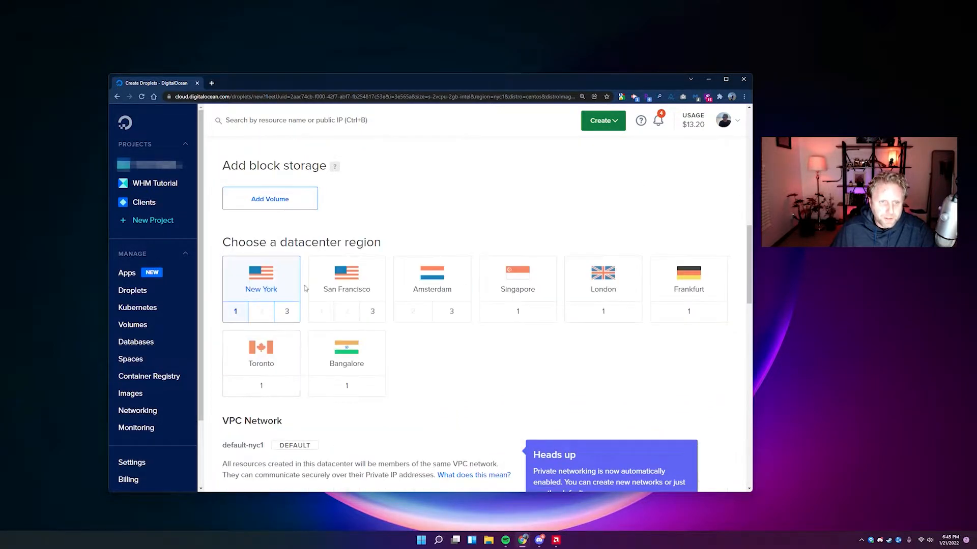
pyautogui.scroll(2, 328, 272)
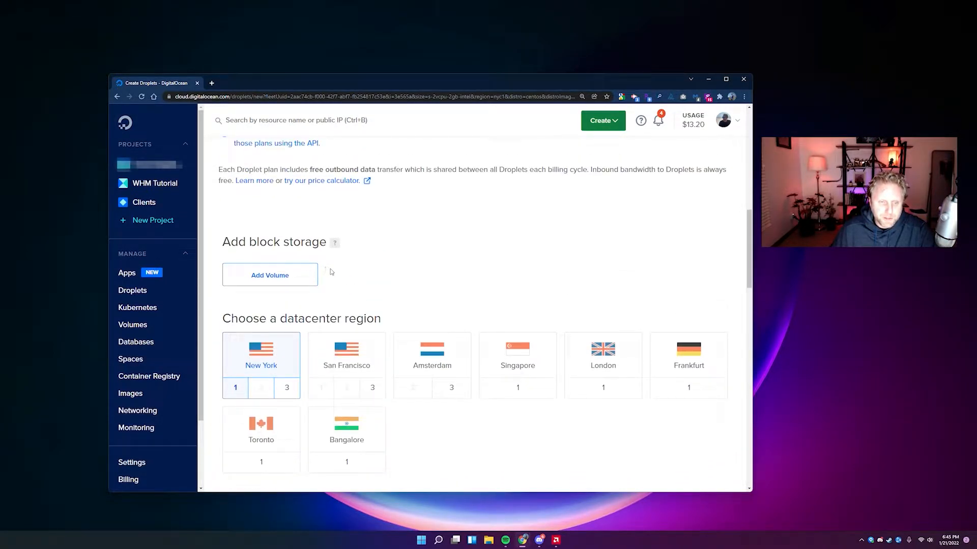
pyautogui.scroll(-2, 325, 272)
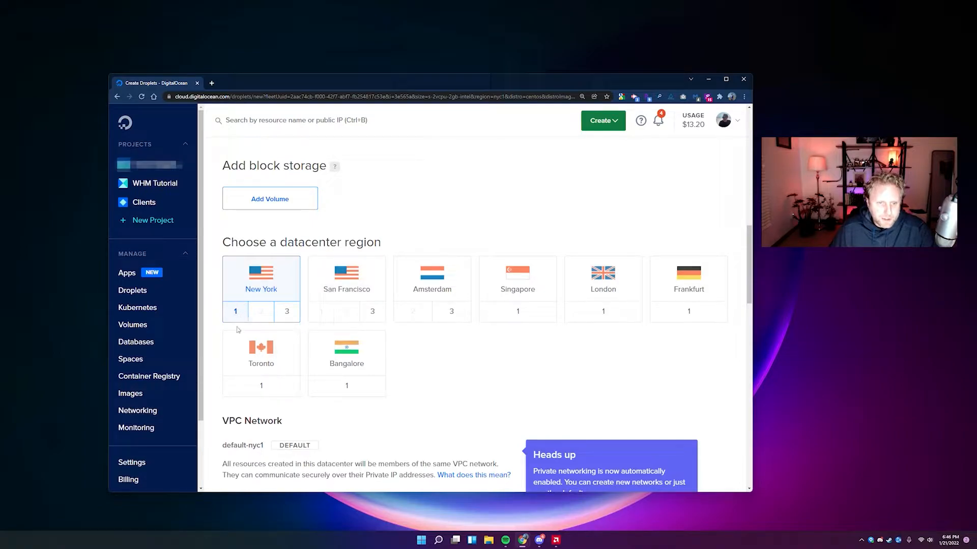
pyautogui.scroll(-5, 229, 319)
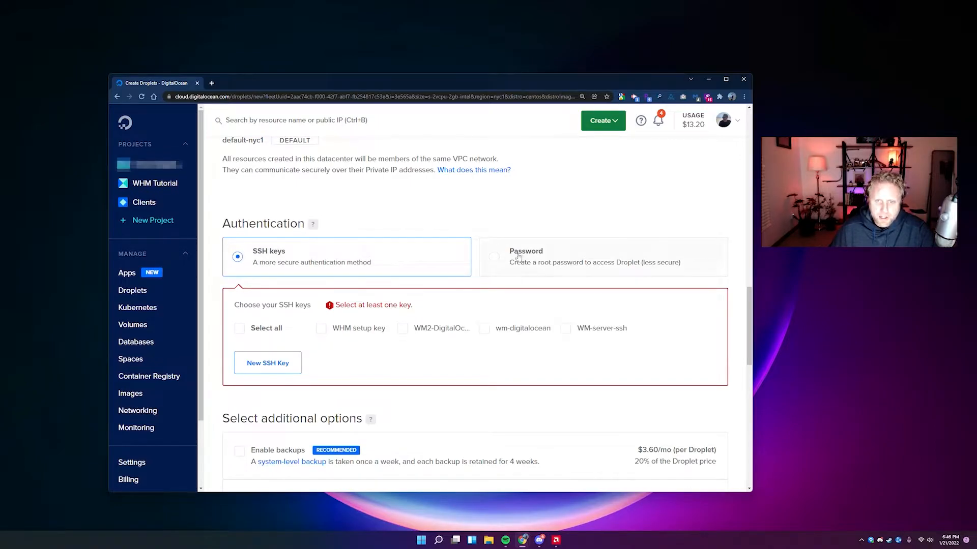
# Keep SSH key authentication for the droplet and bring up the Add public SSH key form.
pyautogui.click(545, 258)
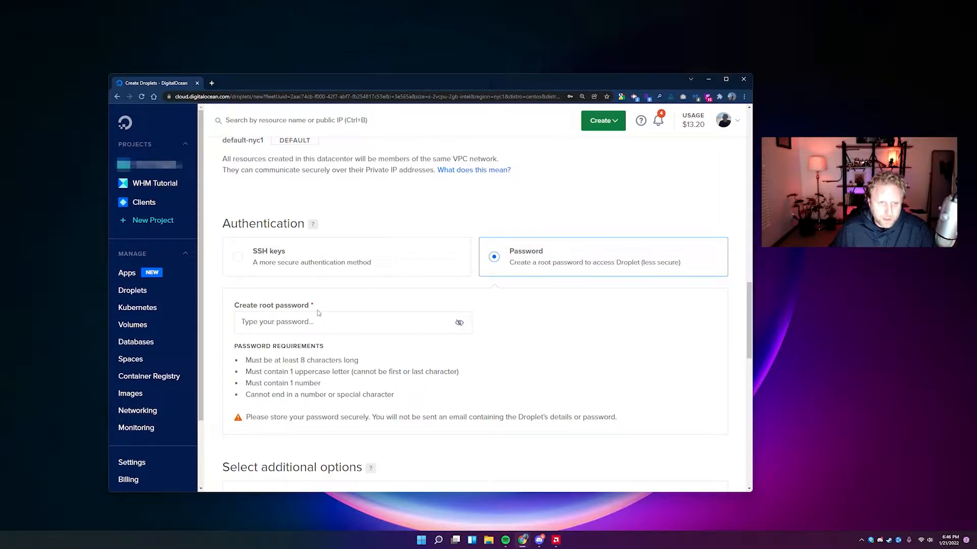
pyautogui.click(273, 265)
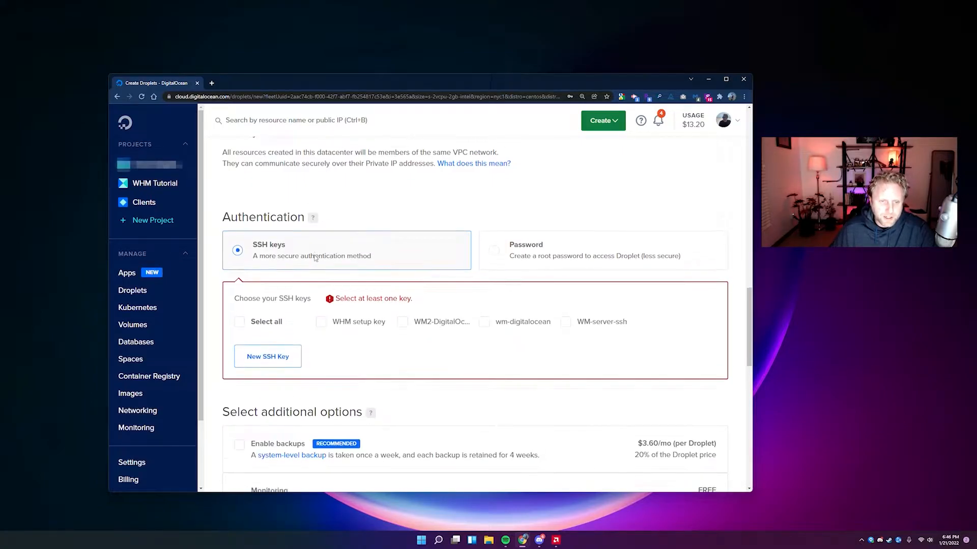
pyautogui.scroll(-1, 325, 305)
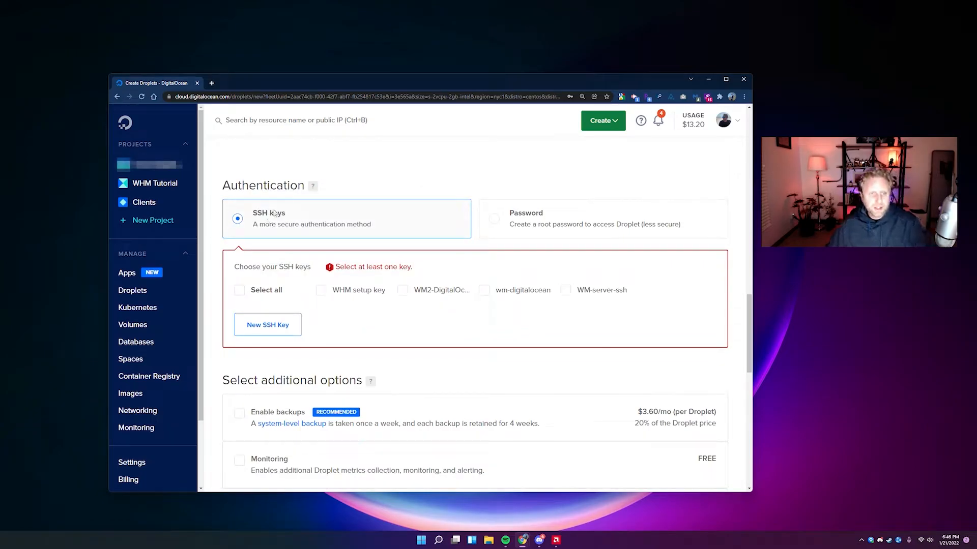
pyautogui.click(262, 328)
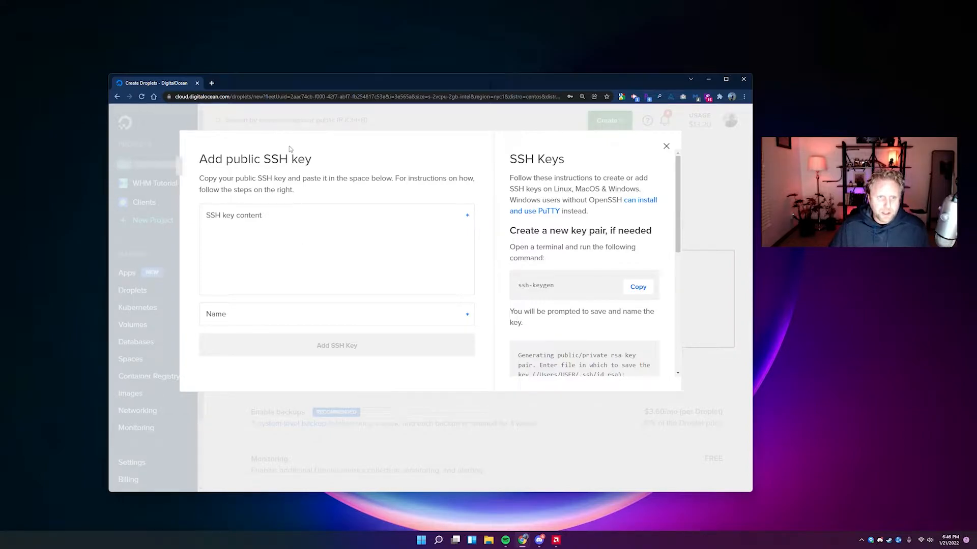
# Open a new blank Chrome tab beside the DigitalOcean Create Droplets tab.
pyautogui.moveTo(332, 86); pyautogui.dragTo(340, 84)
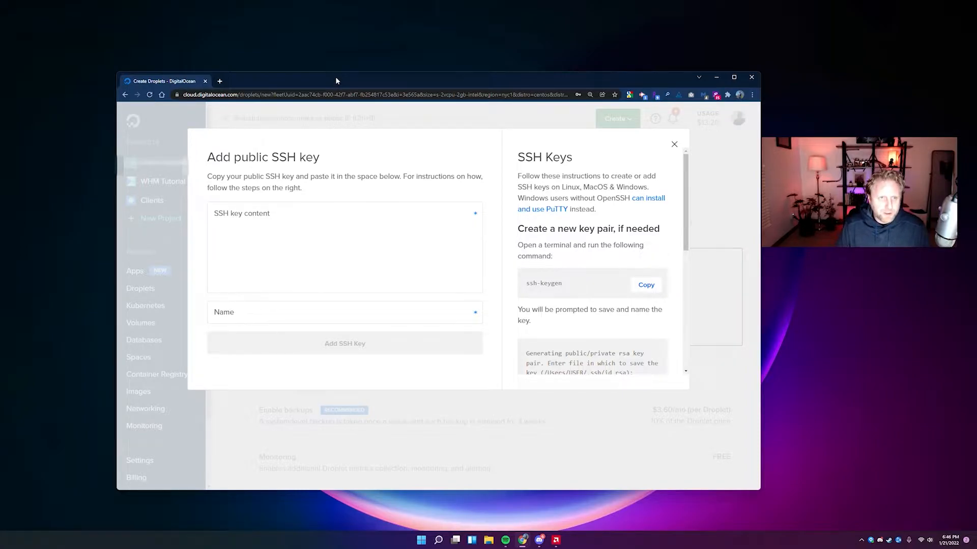
pyautogui.hotkey('ctrl', 't')
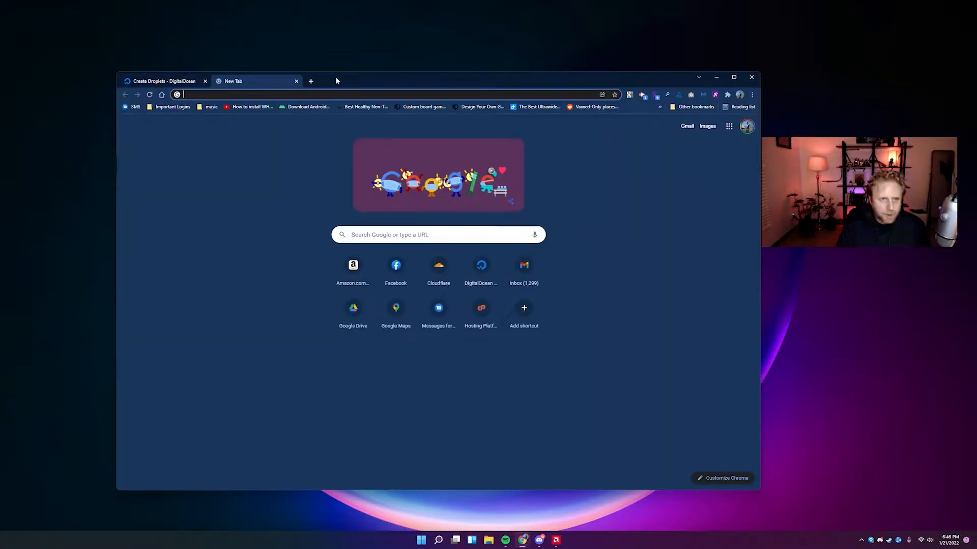
# Load putty.org in the new tab, then search Windows for the PuTTY apps.
pyautogui.write('putty.og')
pyautogui.press('BackSpace')
pyautogui.write('rg')
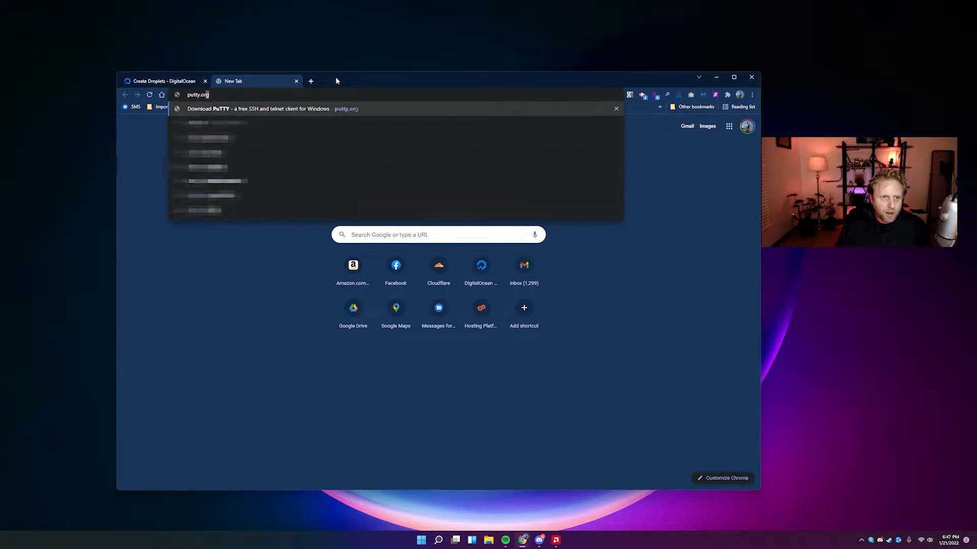
pyautogui.press('Return')
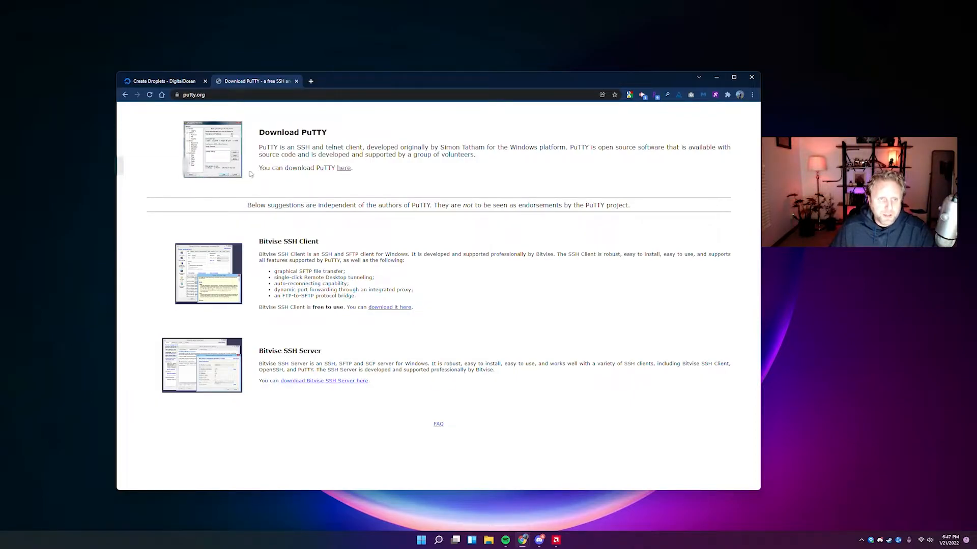
pyautogui.click(181, 82)
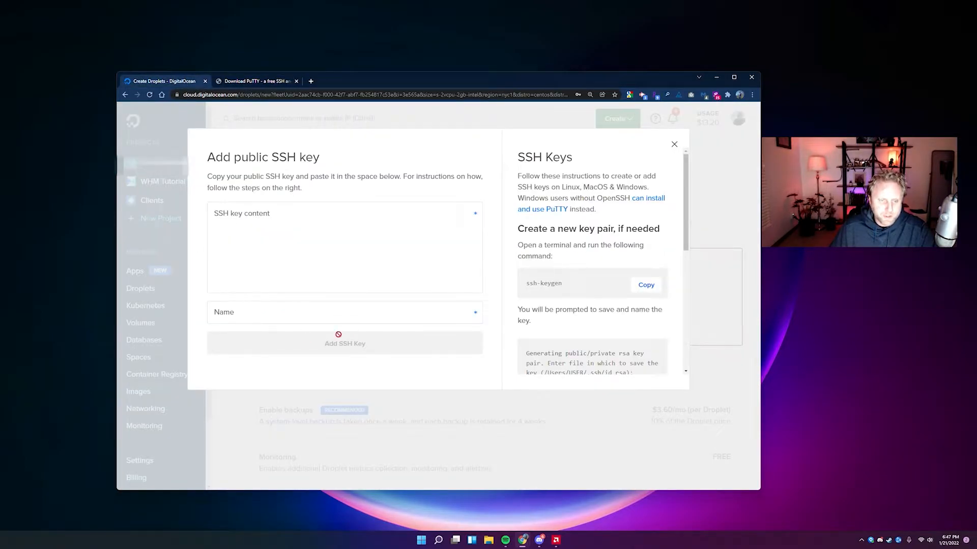
pyautogui.click(253, 82)
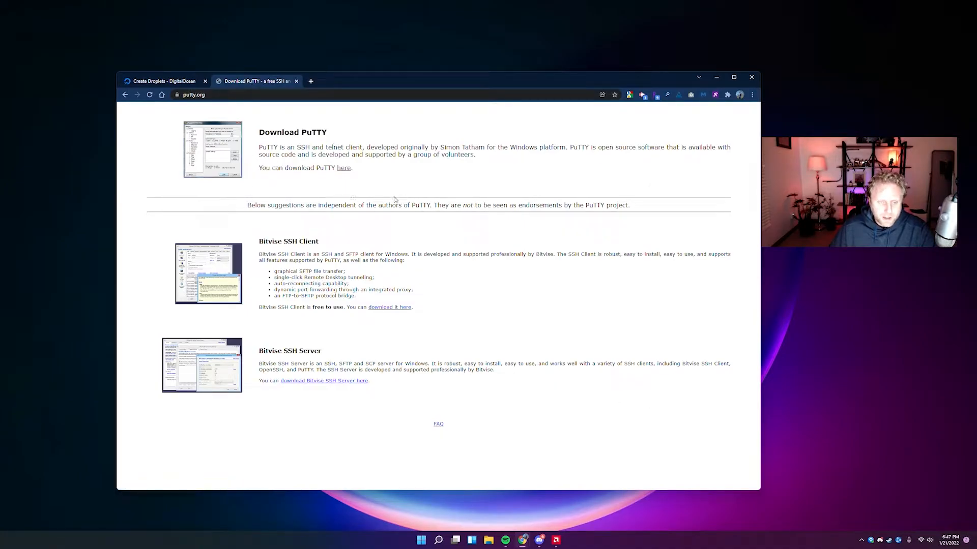
pyautogui.press('super')
pyautogui.write('putty')
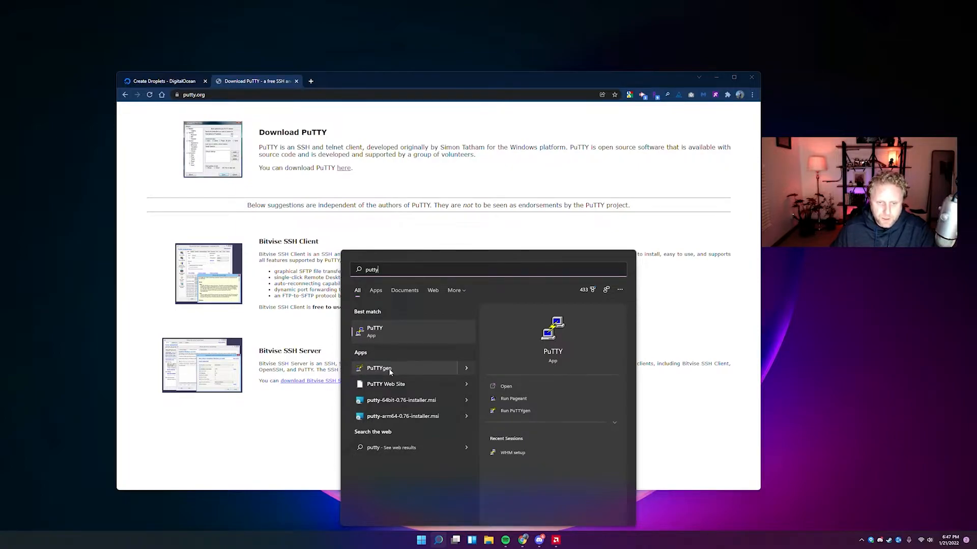
# Launch PuTTYgen, generate a 2048-bit RSA key pair, and copy its public key.
pyautogui.click(389, 368)
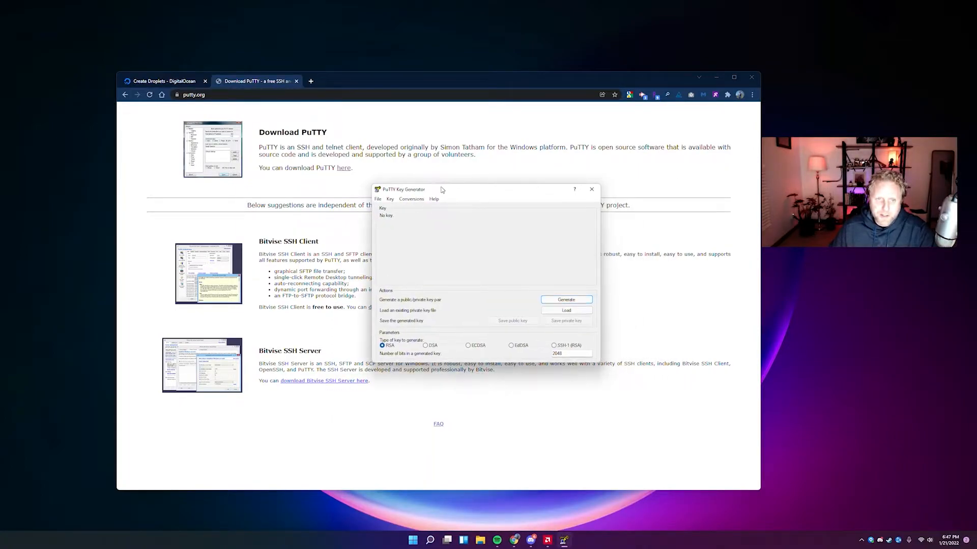
pyautogui.middleClick(250, 83)
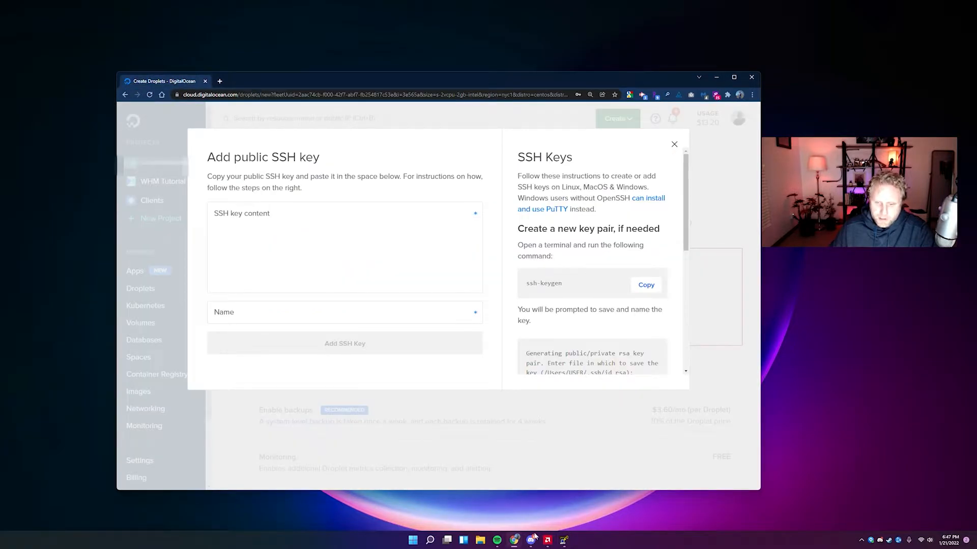
pyautogui.click(563, 540)
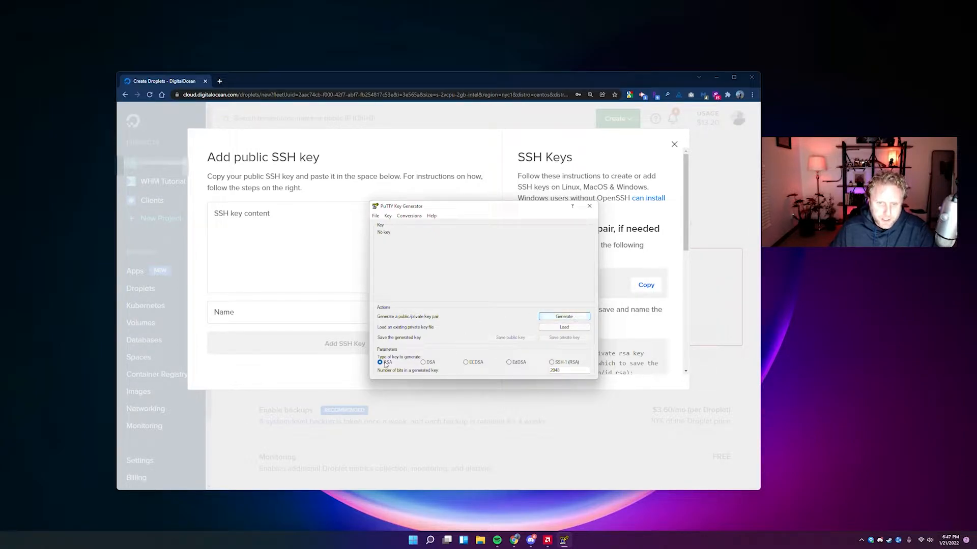
pyautogui.click(551, 318)
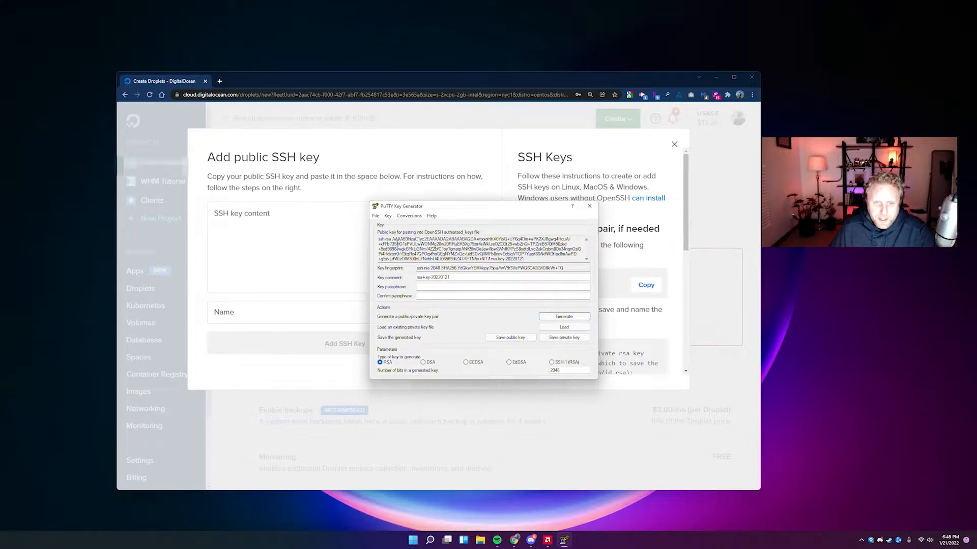
pyautogui.moveTo(437, 206); pyautogui.dragTo(497, 202)
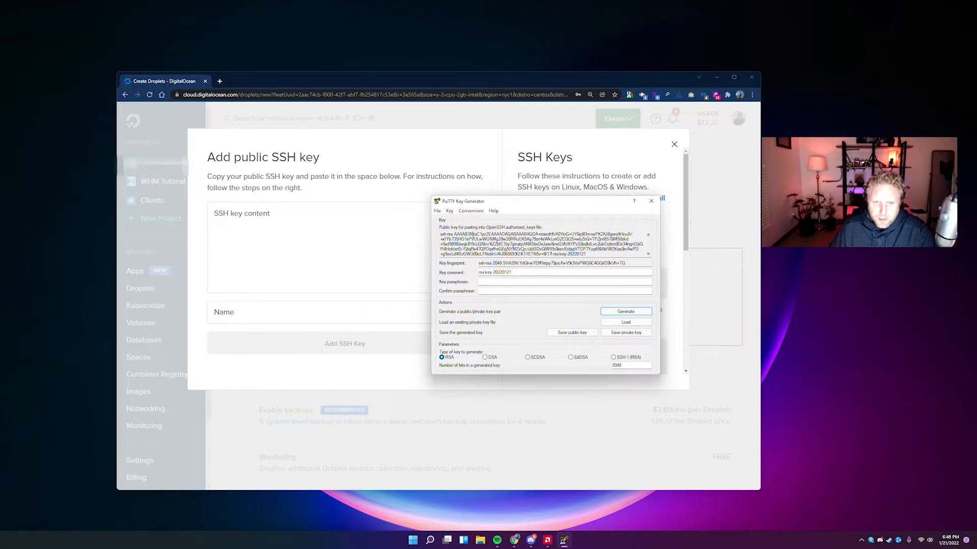
pyautogui.moveTo(443, 234); pyautogui.dragTo(584, 259)
pyautogui.rightClick(557, 244)
pyautogui.click(585, 267)
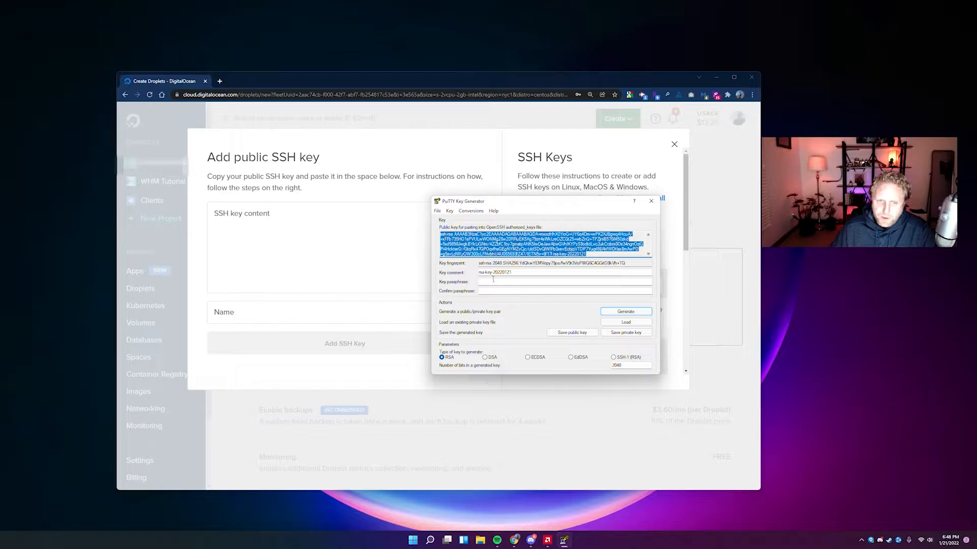
# Paste the ssh-rsa public key into the SSH key form and name it 'WHM tutorial'.
pyautogui.moveTo(502, 202); pyautogui.dragTo(710, 277)
pyautogui.click(362, 230)
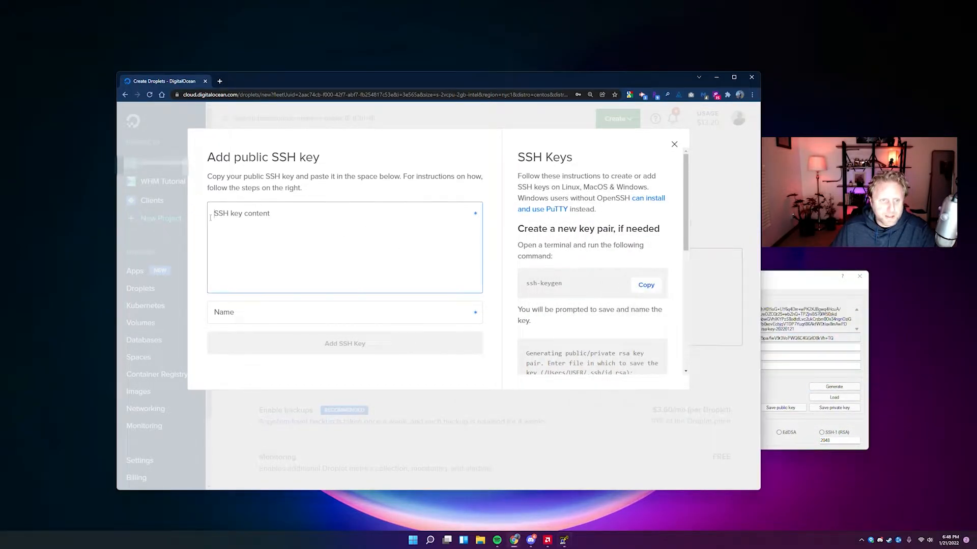
pyautogui.rightClick(235, 214)
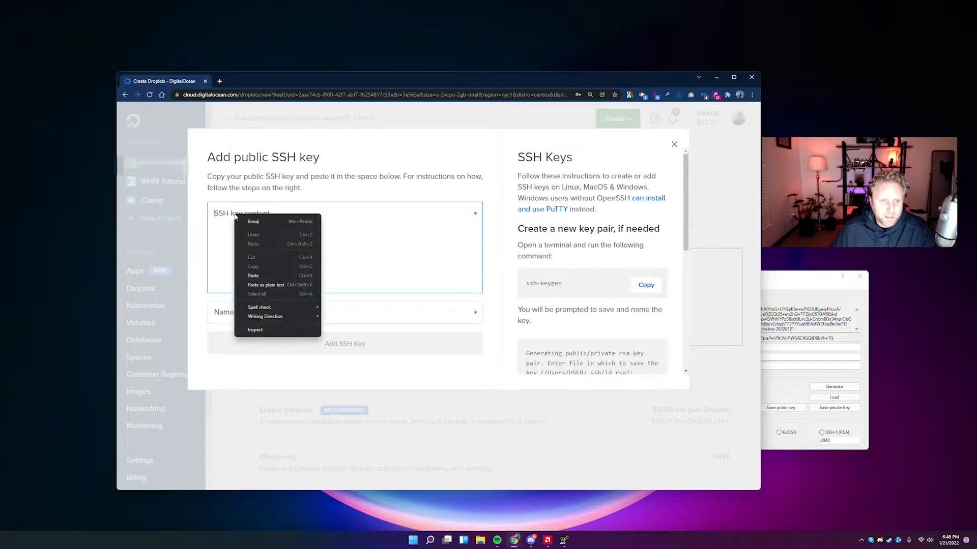
pyautogui.click(253, 276)
pyautogui.click(237, 311)
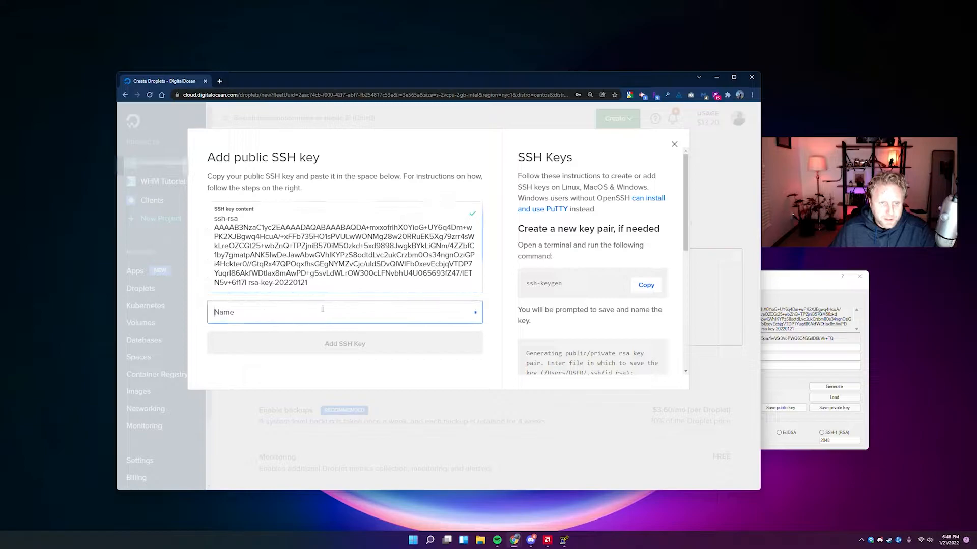
pyautogui.write('WHM tutorial')
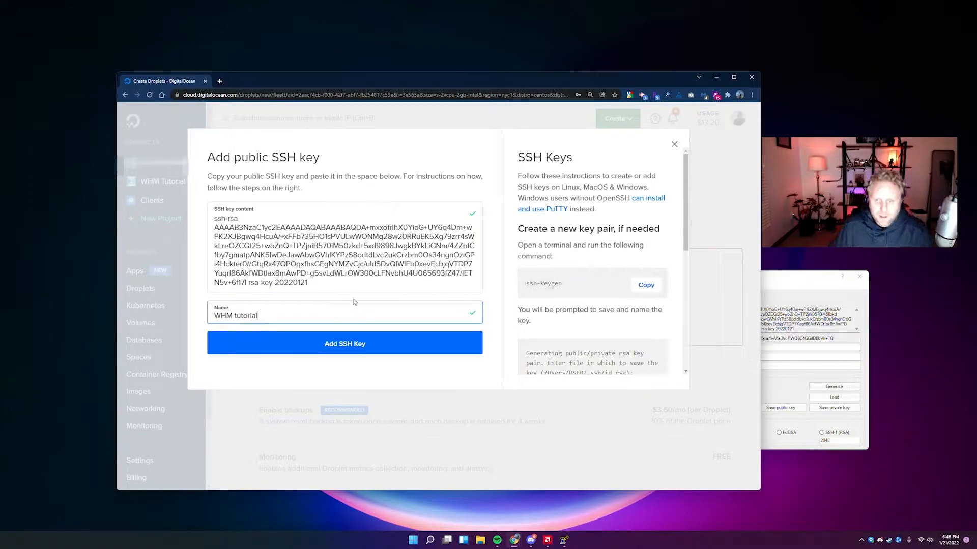
pyautogui.moveTo(767, 279); pyautogui.dragTo(560, 205)
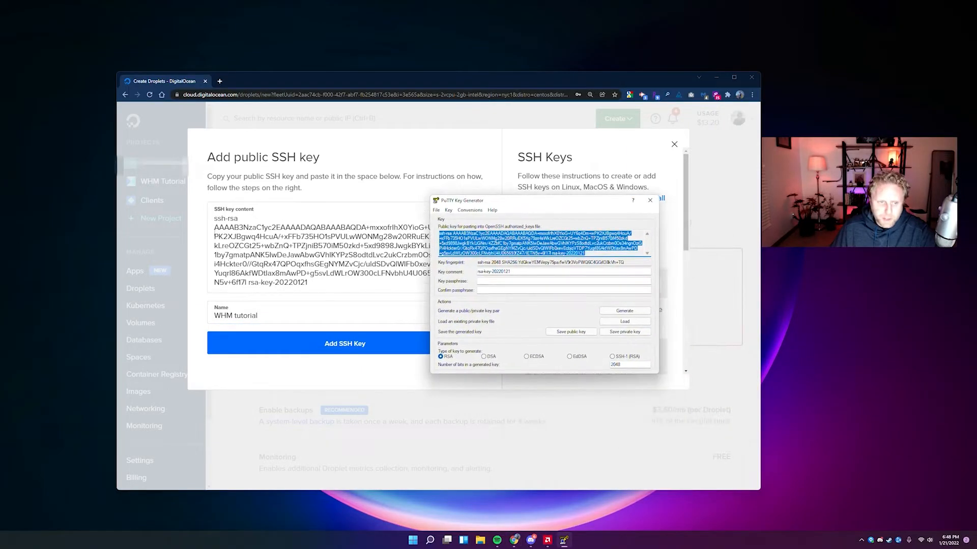
# Save the private key to the Desktop as whm-tutorial-private-key without a passphrase.
pyautogui.click(624, 332)
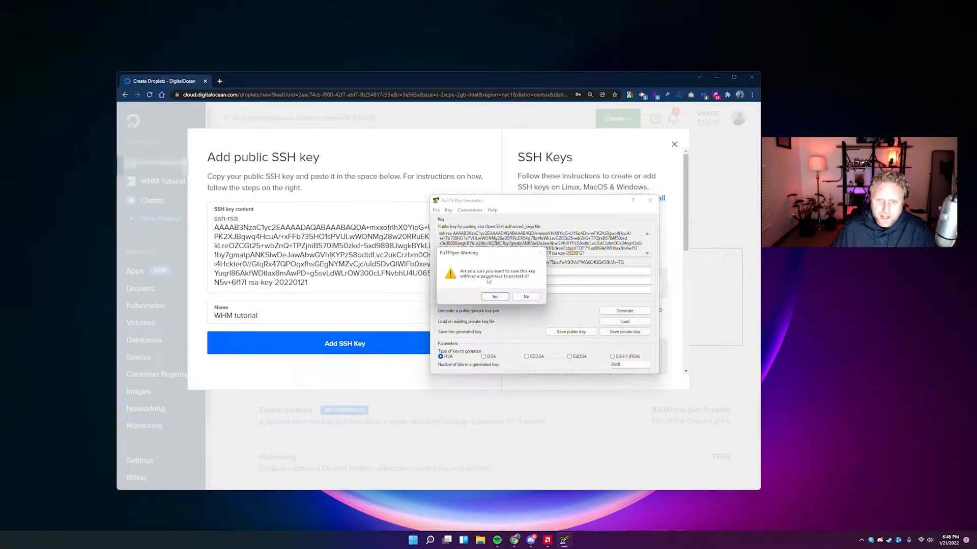
pyautogui.moveTo(490, 254); pyautogui.dragTo(531, 210)
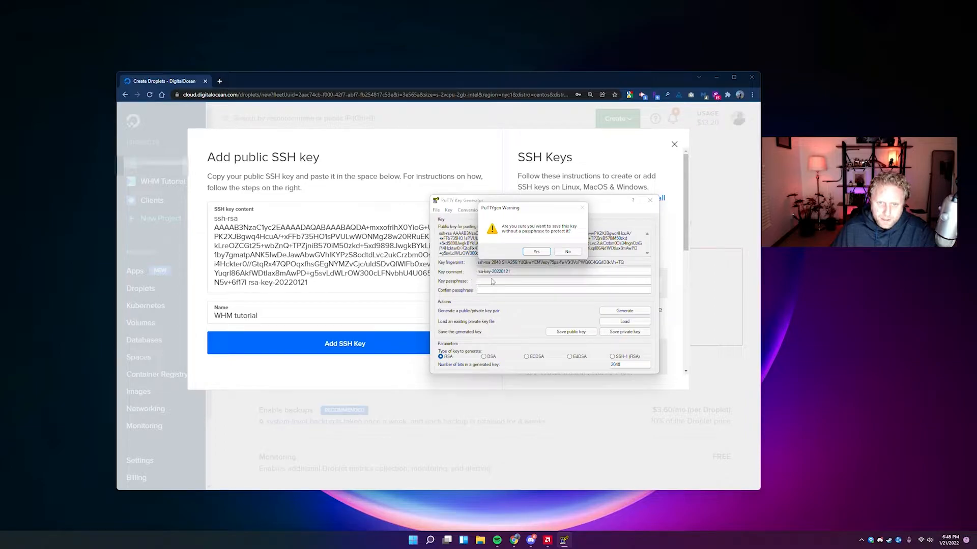
pyautogui.moveTo(521, 214); pyautogui.dragTo(360, 233)
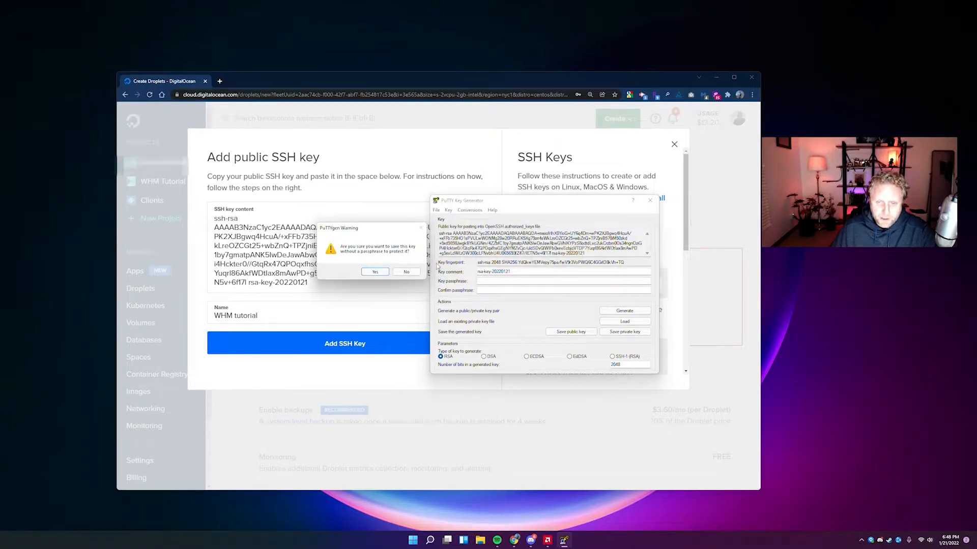
pyautogui.click(373, 272)
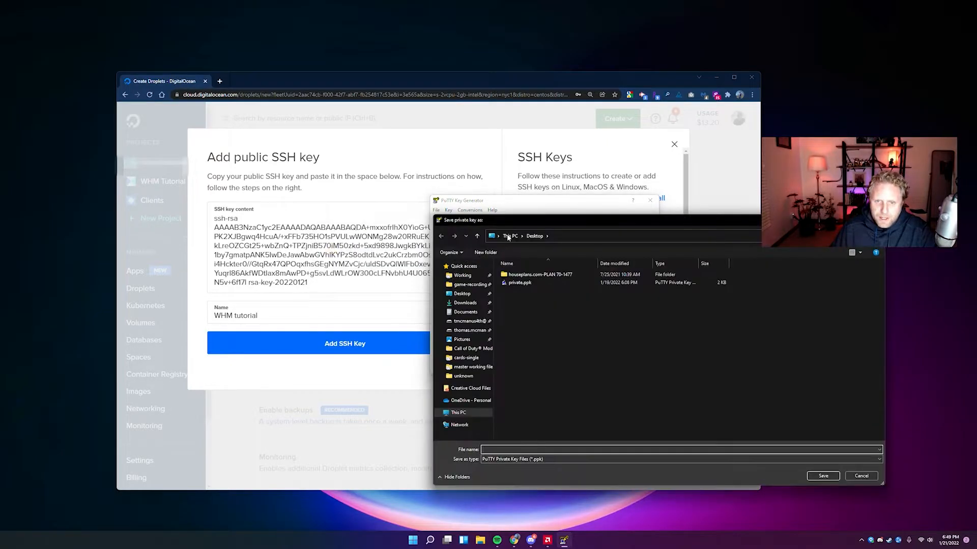
pyautogui.click(464, 295)
pyautogui.click(512, 448)
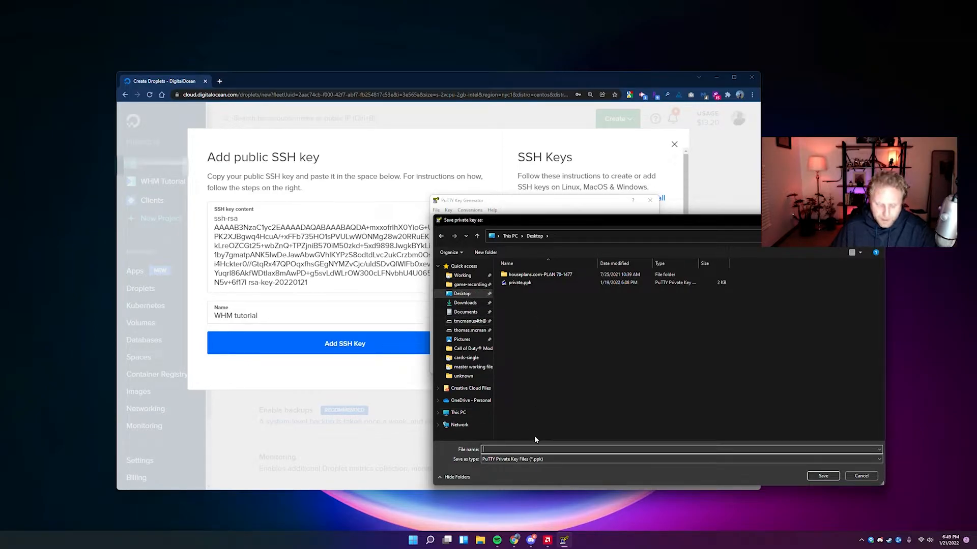
pyautogui.write('whm-tutorial-')
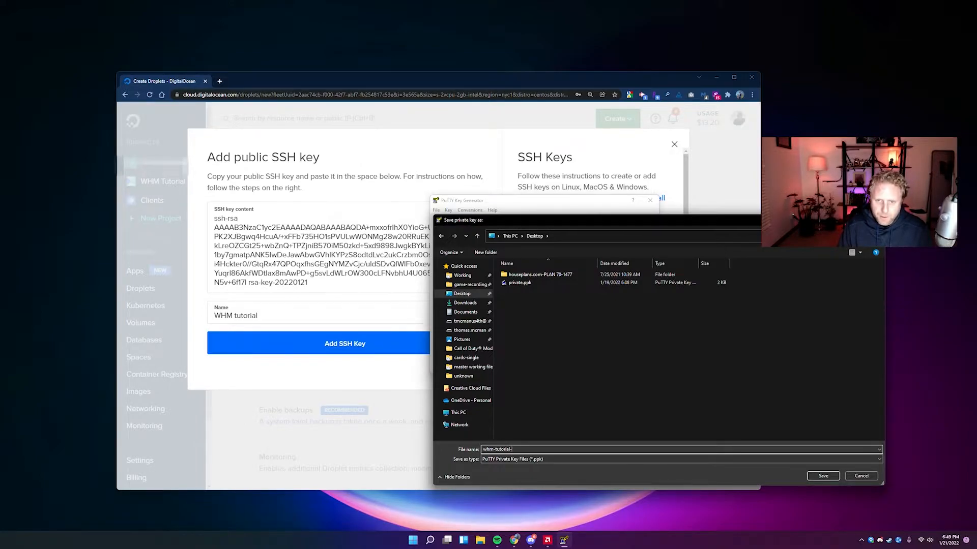
pyautogui.write('private-key')
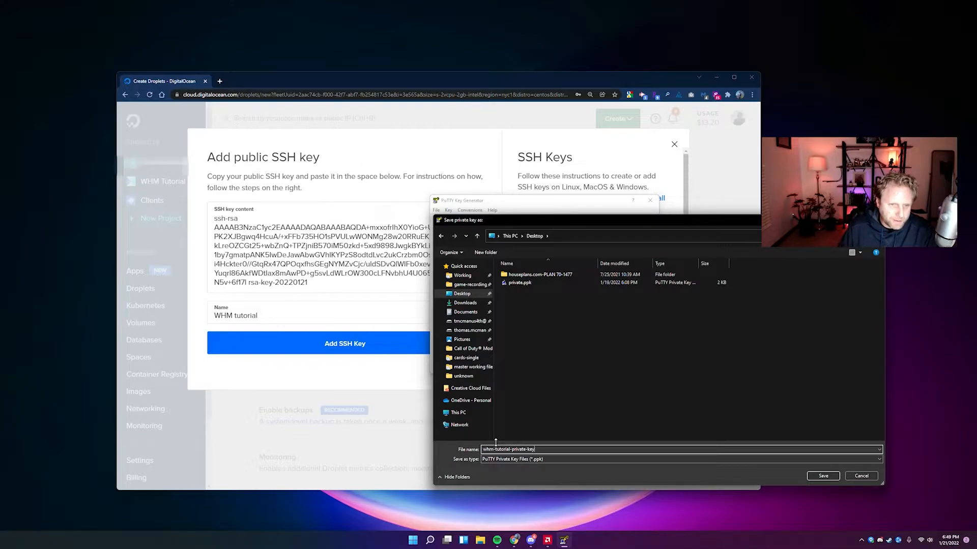
pyautogui.click(824, 475)
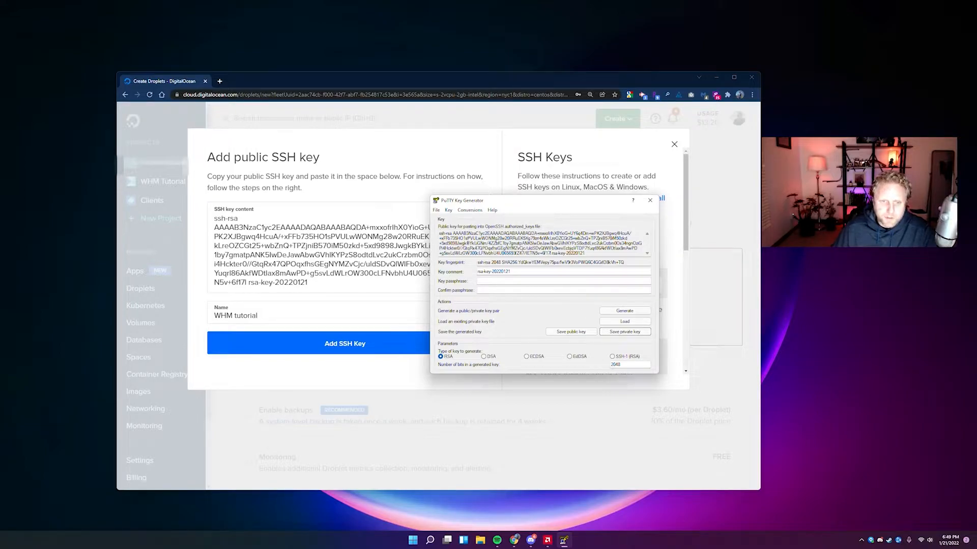
# Select the full public key text, then close PuTTYgen.
pyautogui.doubleClick(454, 238)
pyautogui.click(458, 237)
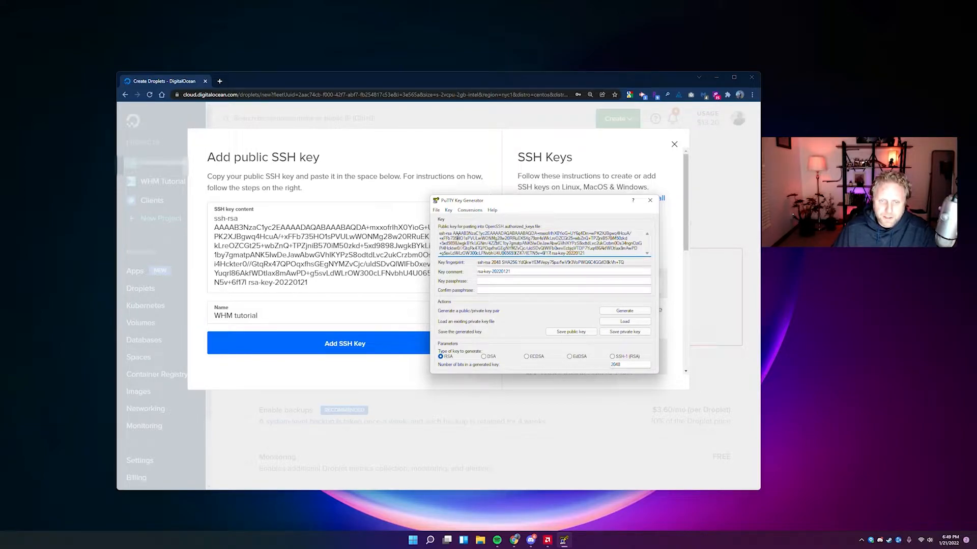
pyautogui.moveTo(588, 254); pyautogui.dragTo(438, 233)
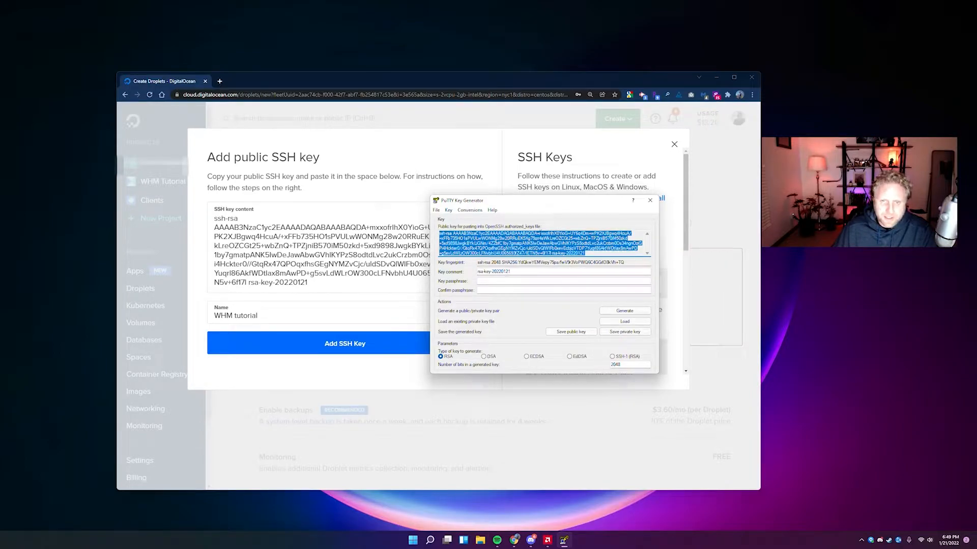
pyautogui.click(650, 203)
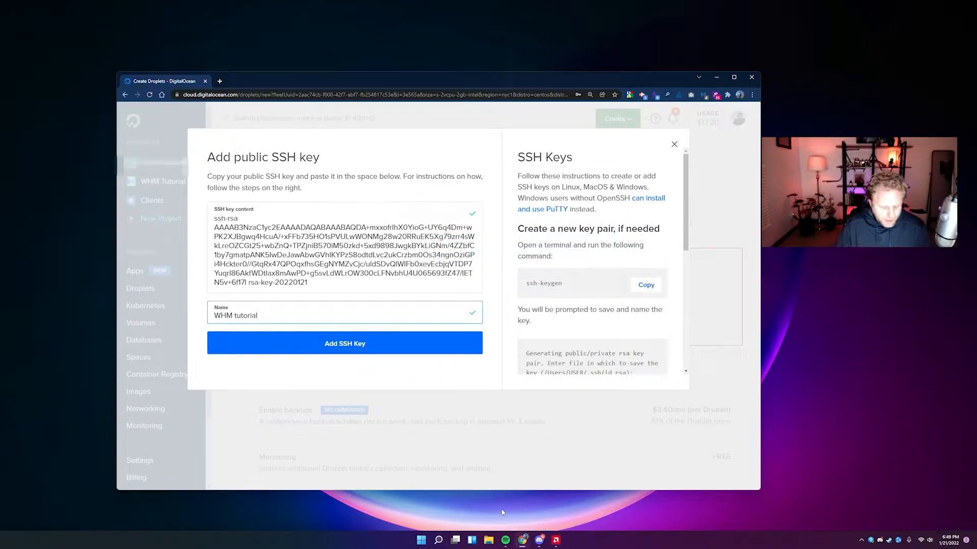
# Relaunch PuTTYgen from a 'putty' Start search and load whm-tutorial-private-key.ppk from the Desktop.
pyautogui.click(438, 540)
pyautogui.write('putty')
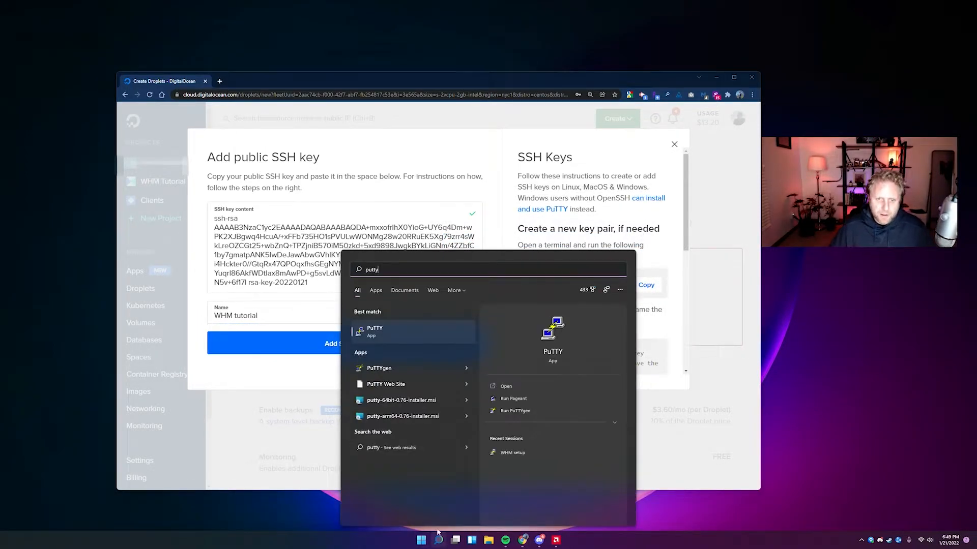
pyautogui.click(378, 369)
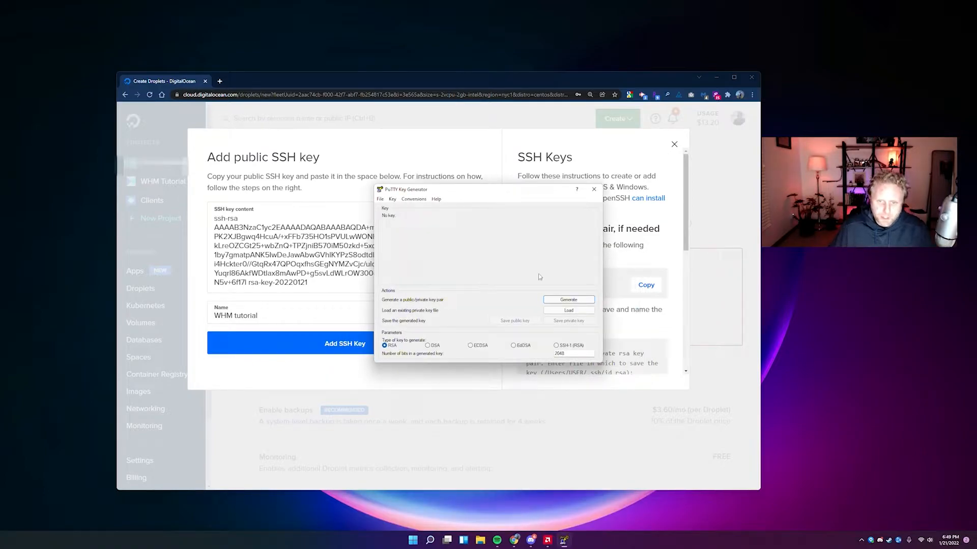
pyautogui.moveTo(458, 189); pyautogui.dragTo(557, 212)
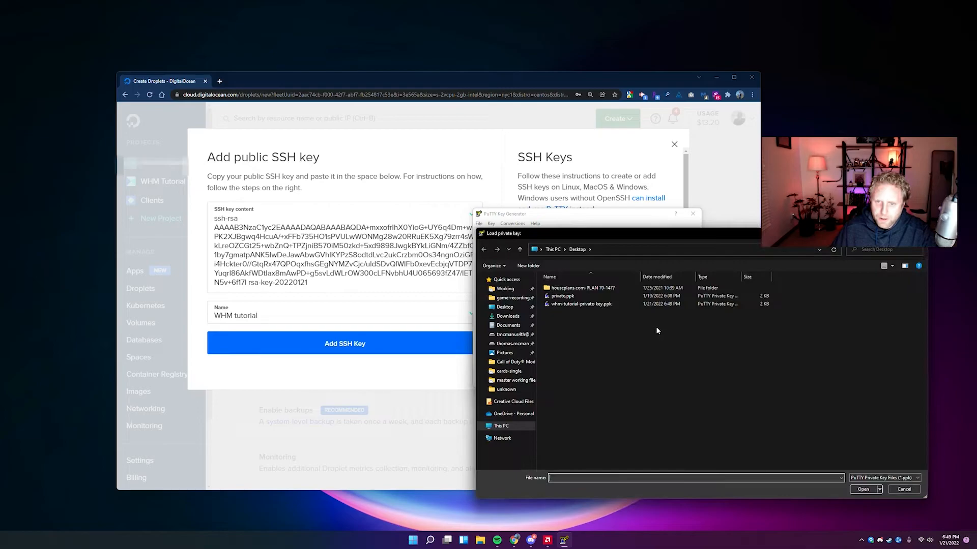
pyautogui.doubleClick(566, 305)
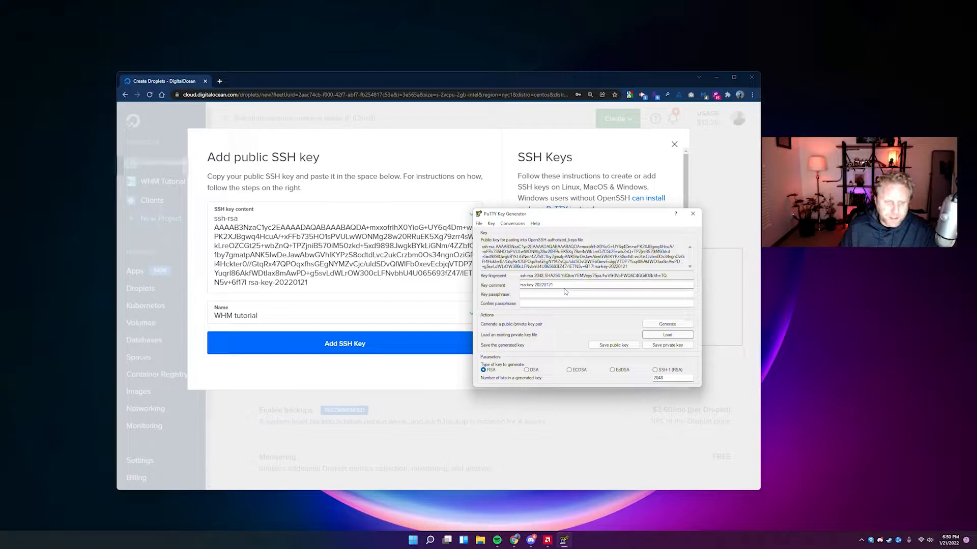
pyautogui.moveTo(580, 213); pyautogui.dragTo(730, 276)
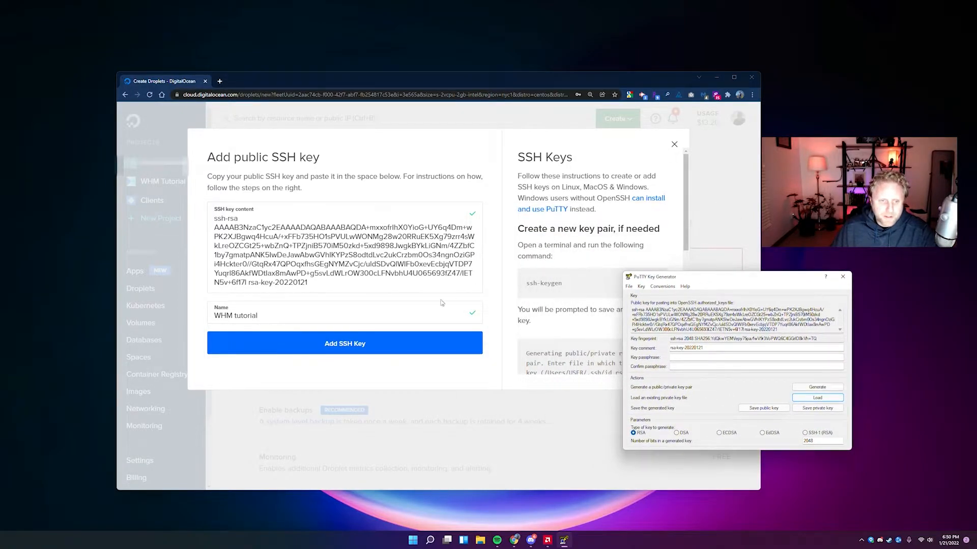
# Add the WHM tutorial SSH key to the new droplet.
pyautogui.click(333, 346)
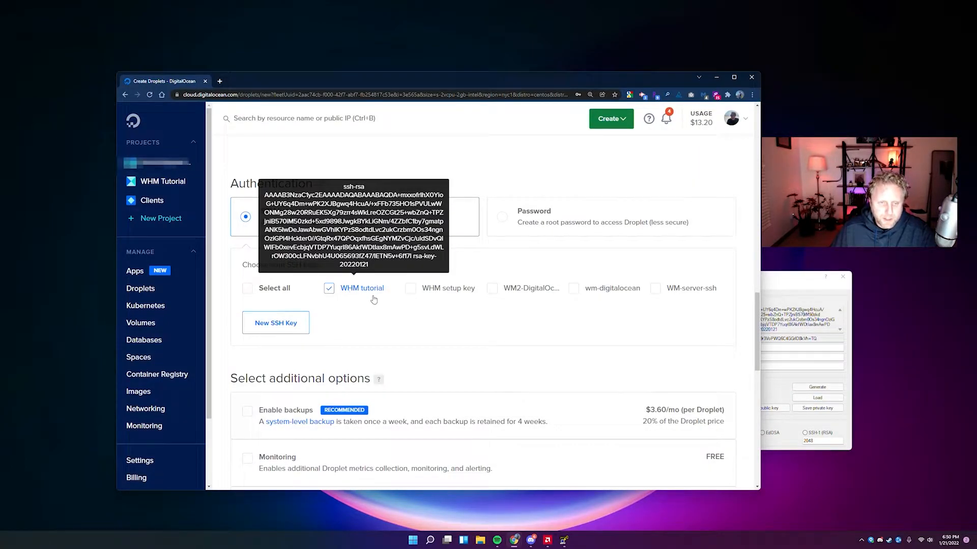
pyautogui.scroll(-2, 384, 314)
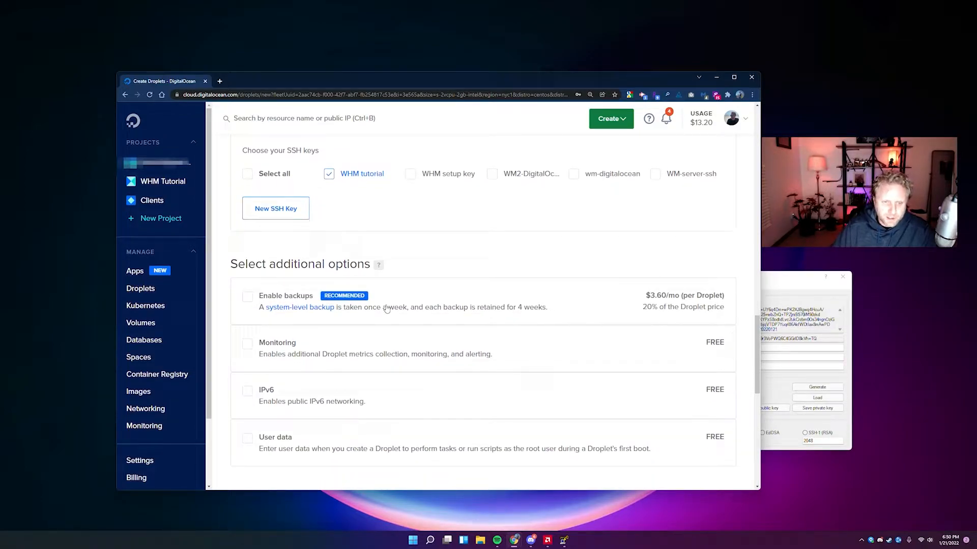
pyautogui.scroll(-1, 386, 308)
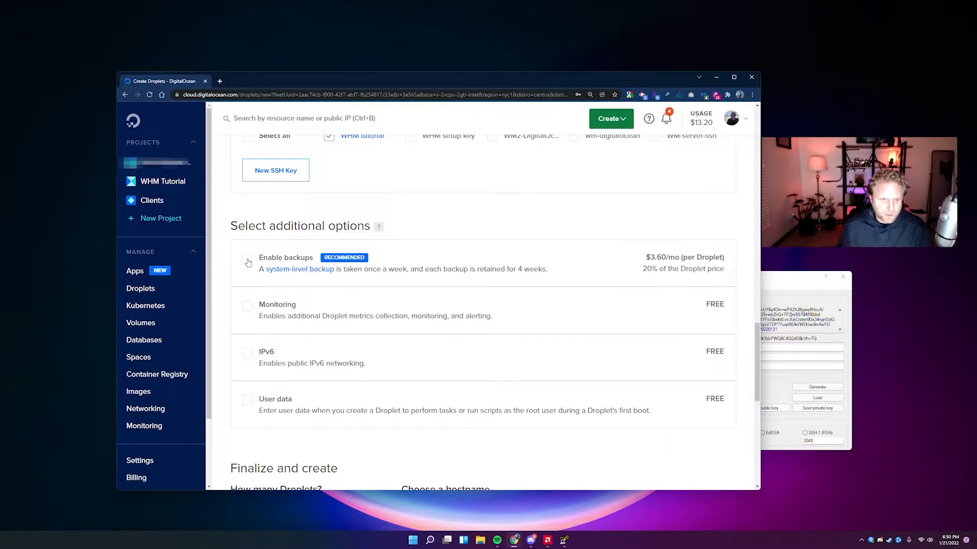
# Enable backups, Monitoring and IPv6 for the droplet.
pyautogui.click(275, 259)
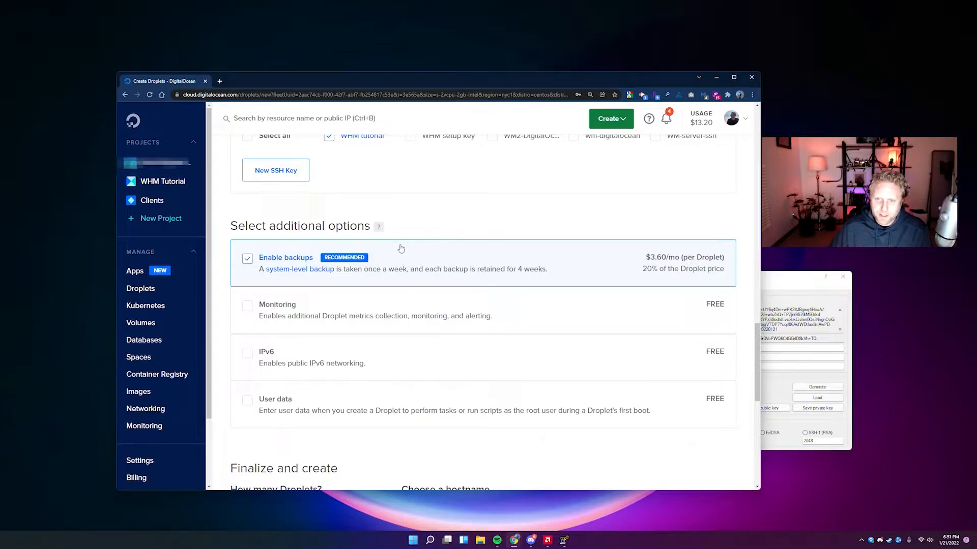
pyautogui.scroll(-1, 359, 261)
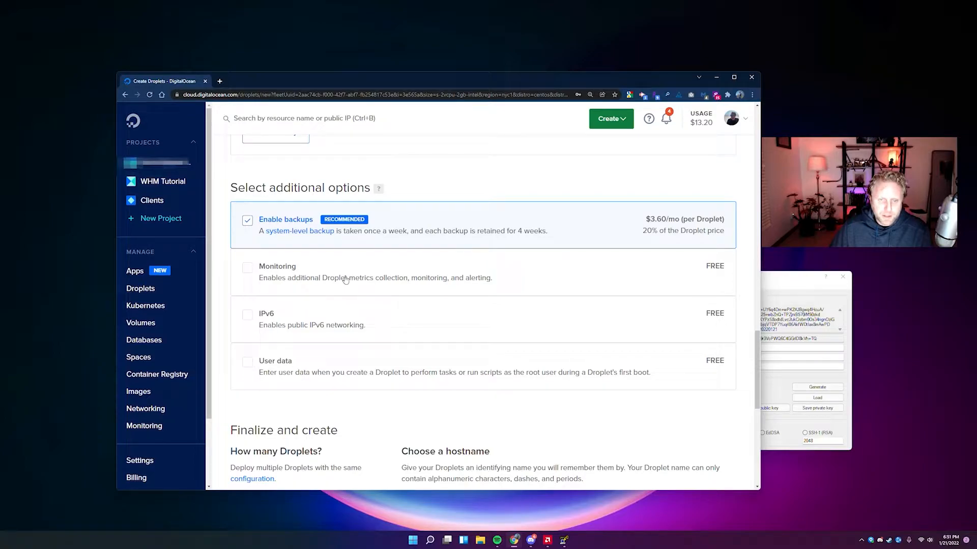
pyautogui.click(275, 277)
pyautogui.click(249, 316)
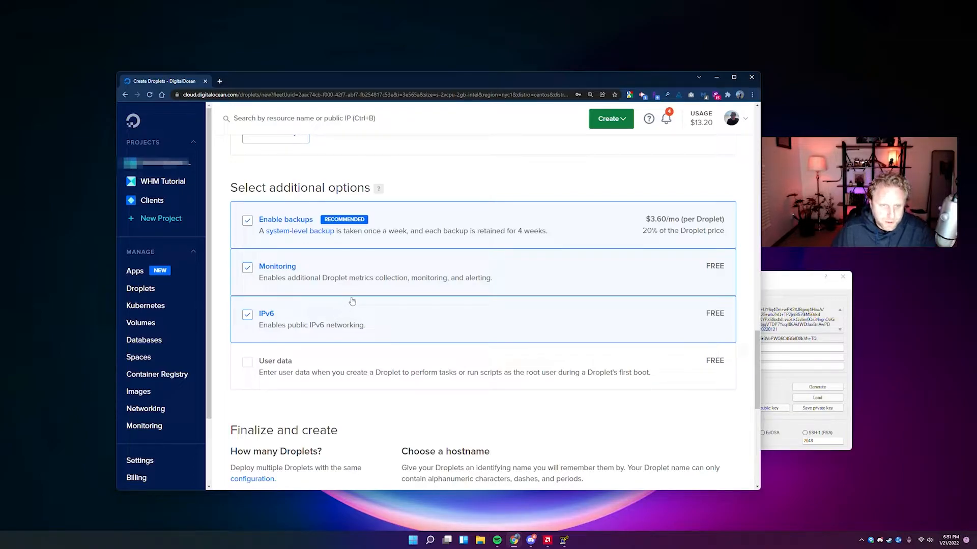
pyautogui.scroll(-2, 322, 318)
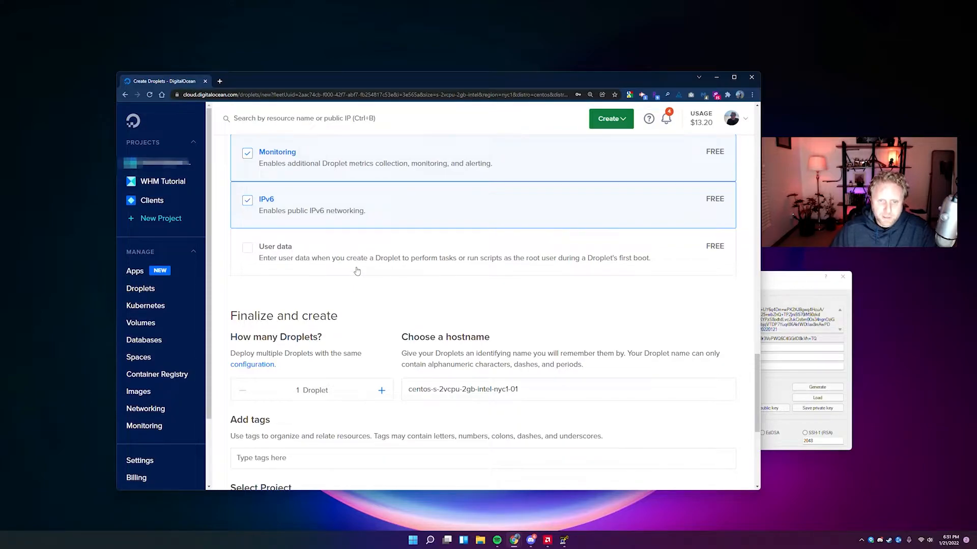
pyautogui.scroll(-2, 351, 274)
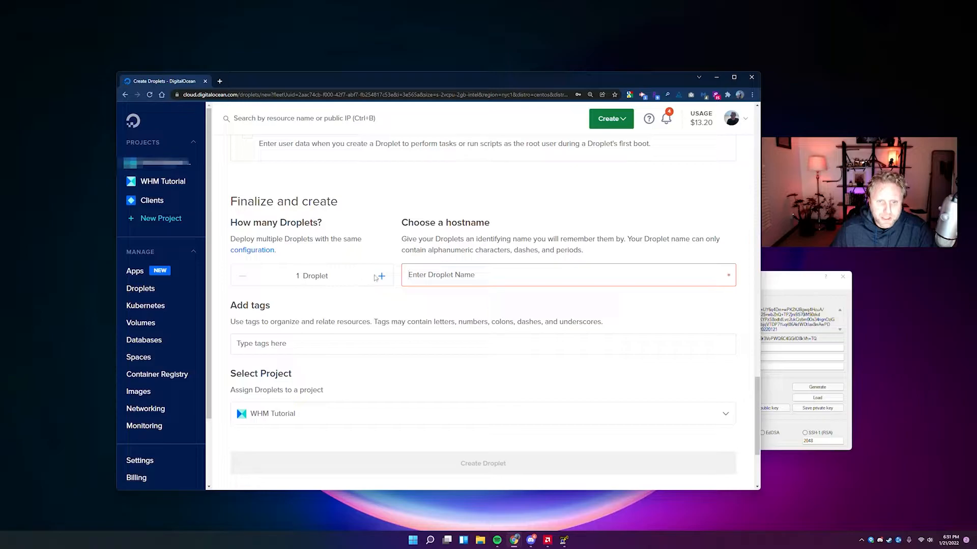
# Edit the droplet's hostname and create the droplet in the WHM Tutorial project.
pyautogui.click(430, 272)
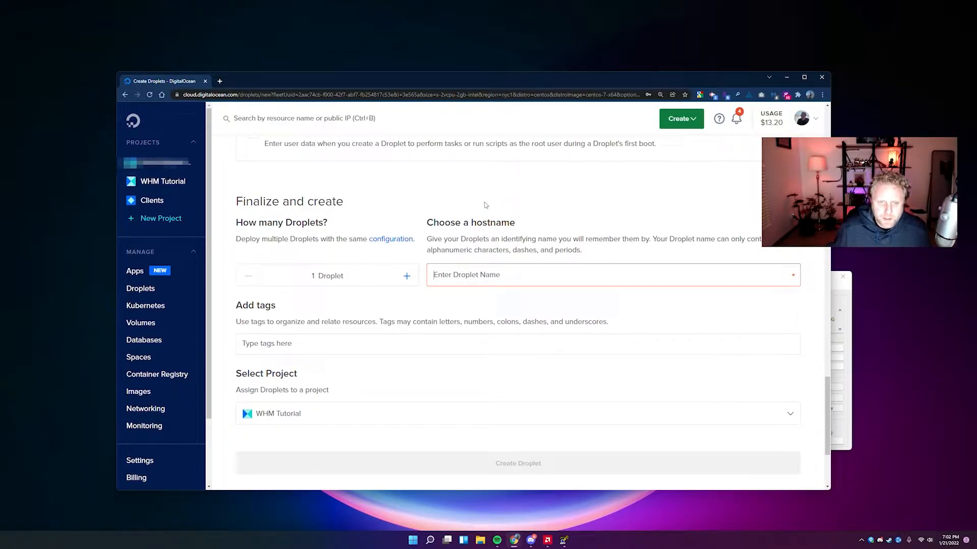
pyautogui.click(496, 275)
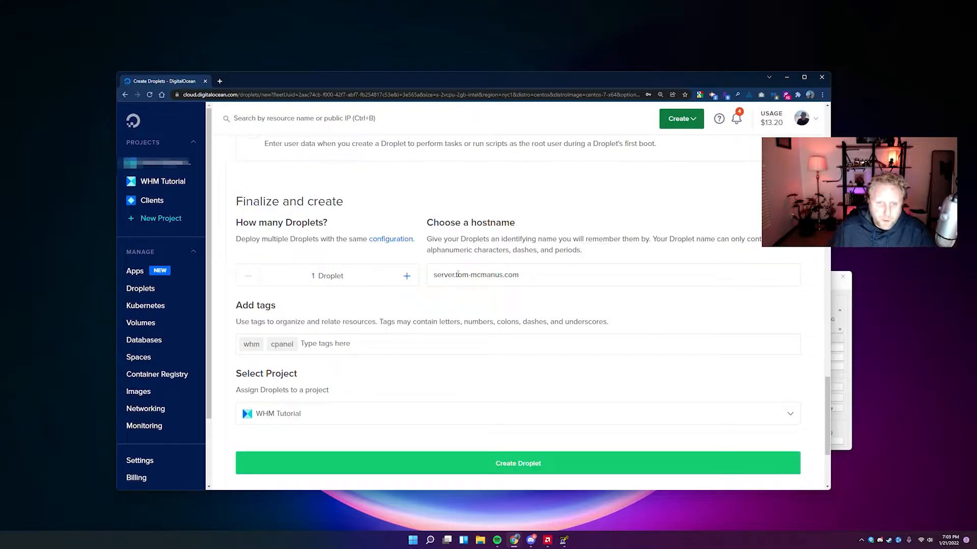
pyautogui.moveTo(456, 275); pyautogui.dragTo(539, 273)
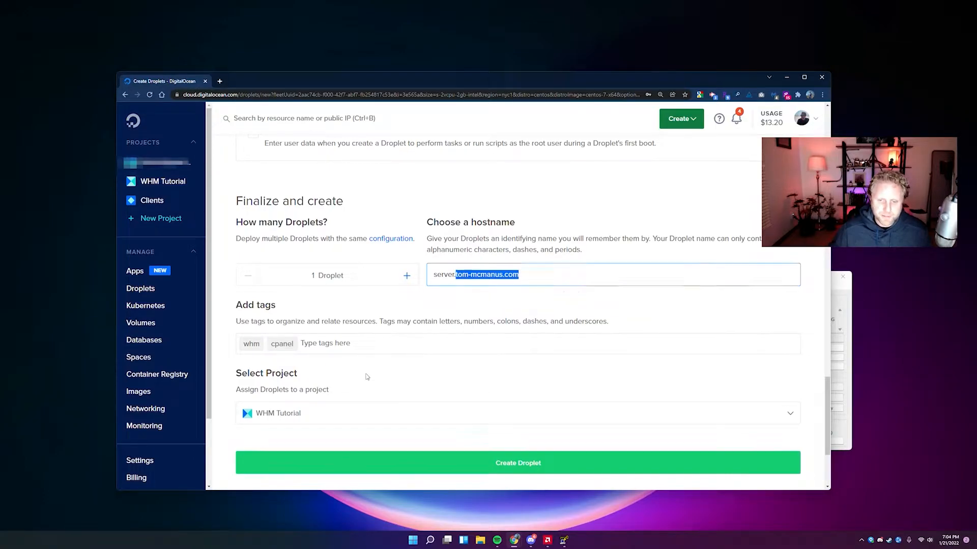
pyautogui.scroll(-1, 366, 377)
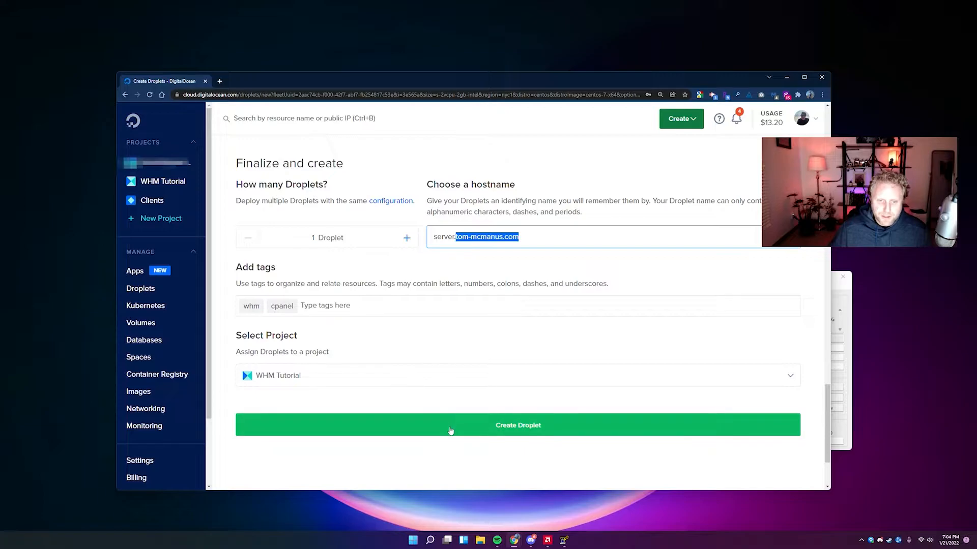
pyautogui.click(450, 431)
pyautogui.moveTo(567, 78); pyautogui.dragTo(542, 75)
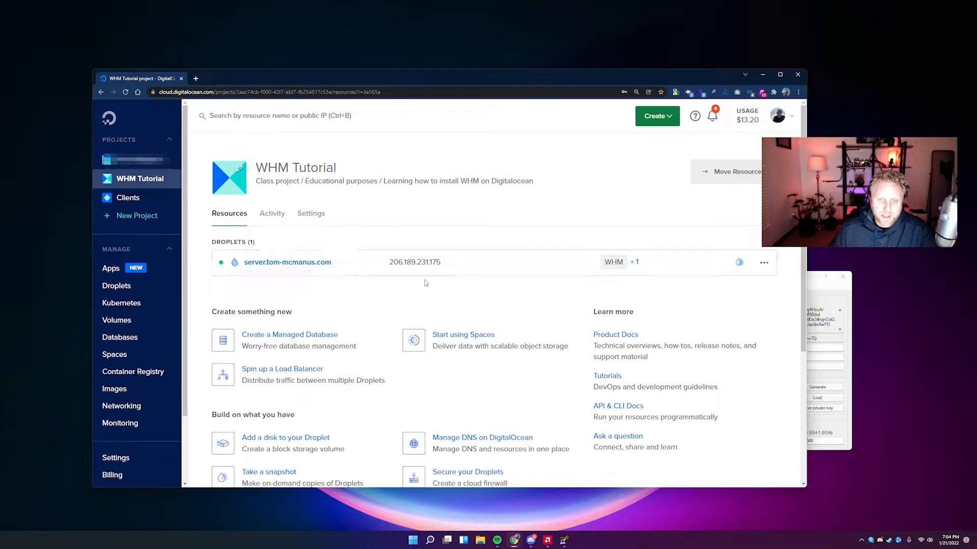
pyautogui.moveTo(416, 267)
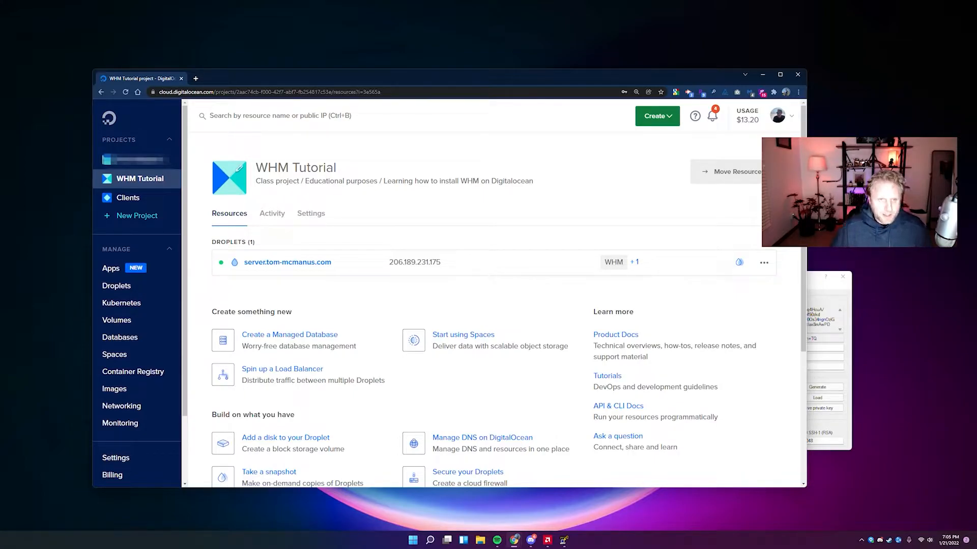
# Open cpanel.net in a new tab, go to Account Login, then return to the DigitalOcean tab.
pyautogui.hotkey('ctrl', 't')
pyautogui.write('cpanel.net')
pyautogui.press('Return')
pyautogui.moveTo(518, 77); pyautogui.dragTo(489, 70)
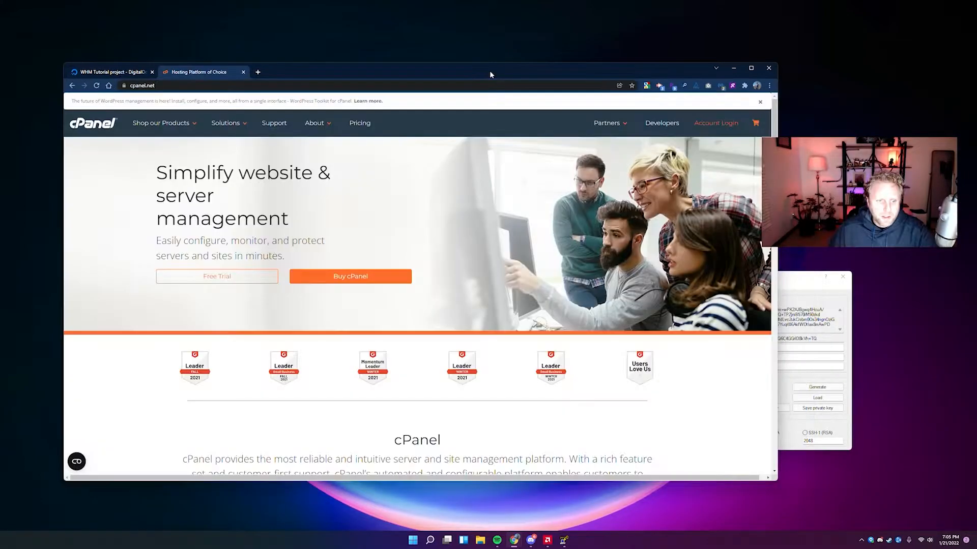
pyautogui.click(723, 126)
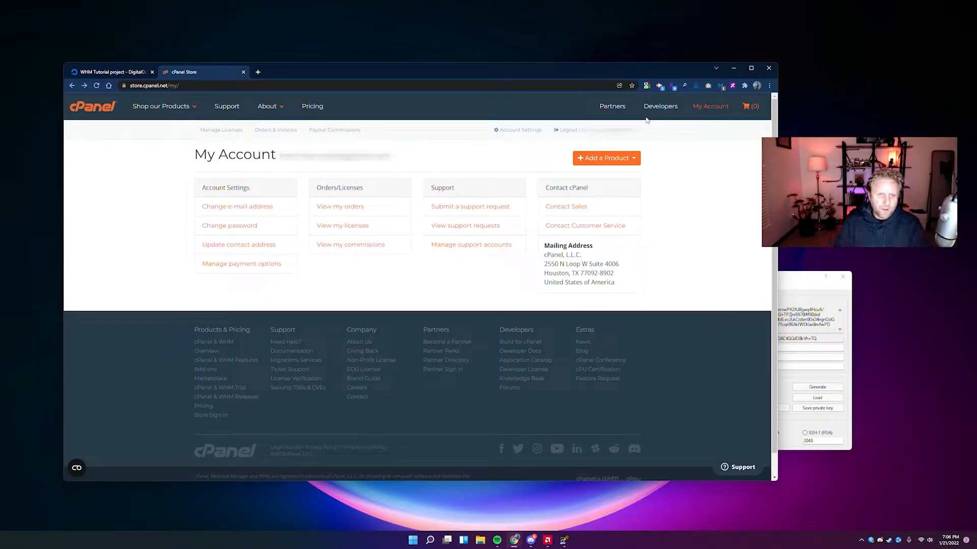
pyautogui.click(114, 73)
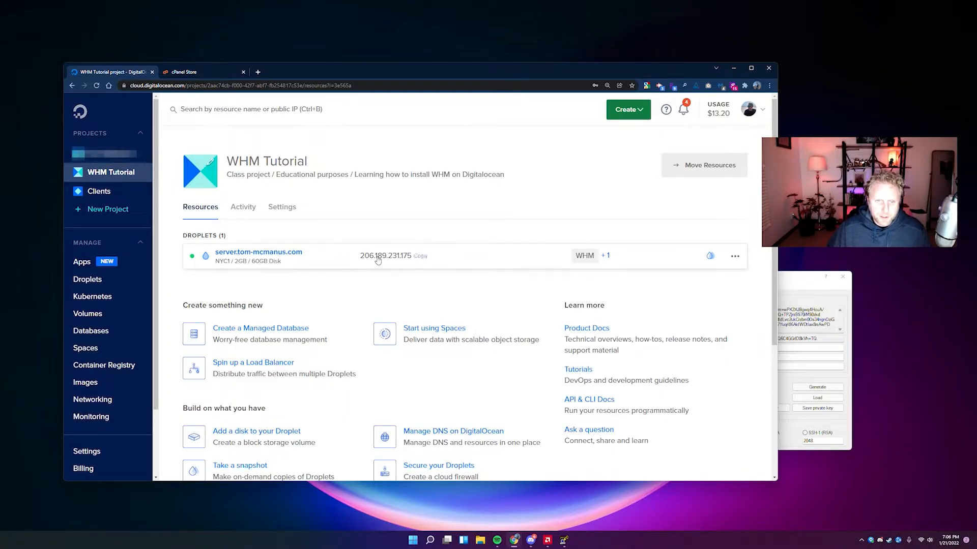
# Launch PuTTY through a Windows Start search for 'putty'.
pyautogui.press('super')
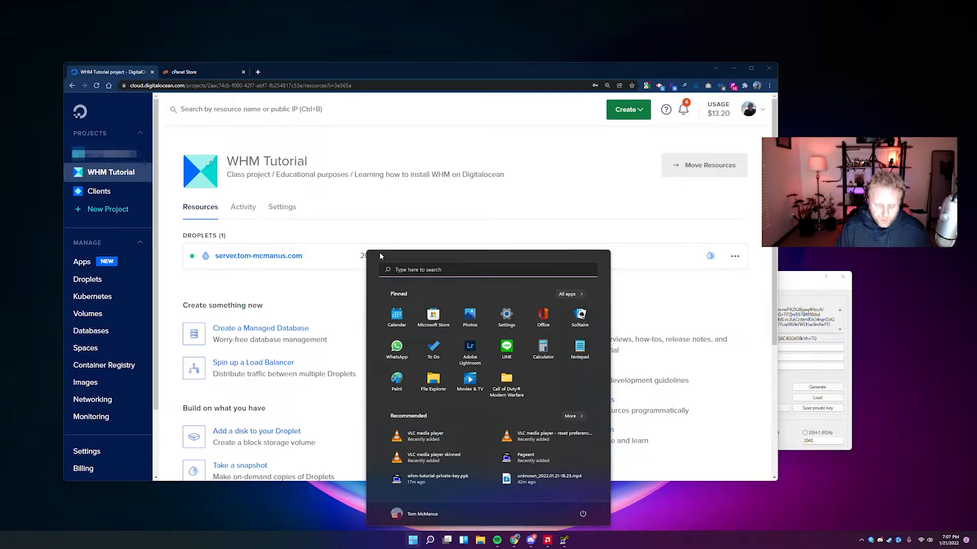
pyautogui.write('putty')
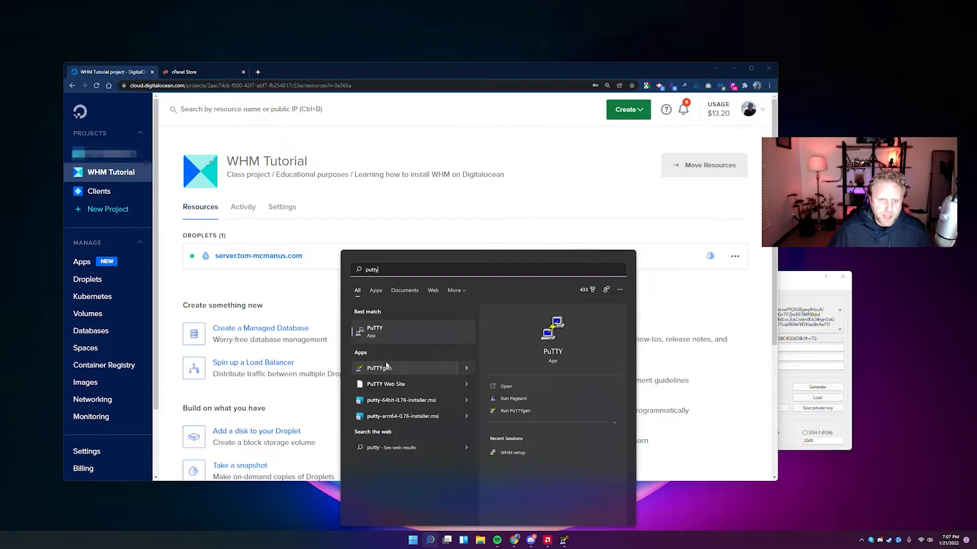
pyautogui.click(395, 336)
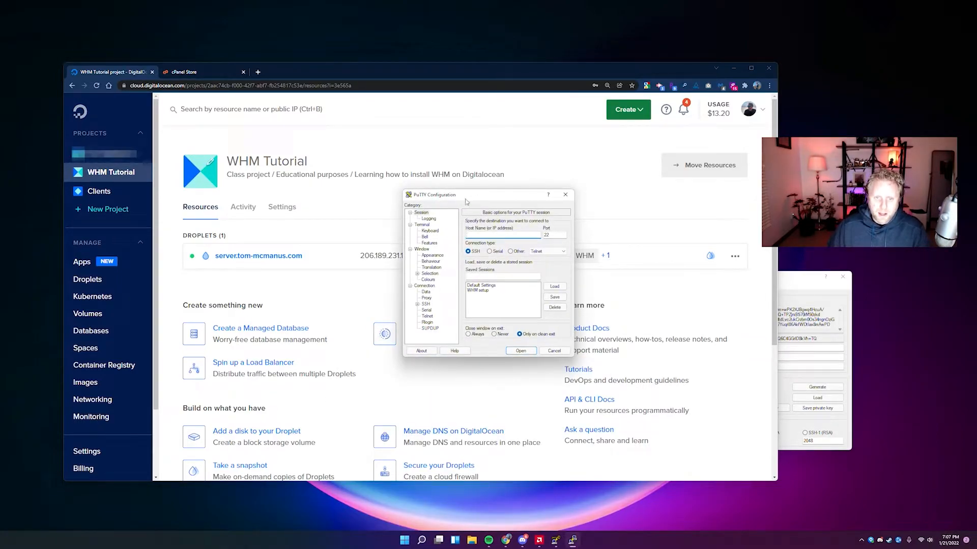
# Paste the droplet IP 206.189.231.175 into PuTTY's Host Name field.
pyautogui.moveTo(474, 198); pyautogui.dragTo(552, 187)
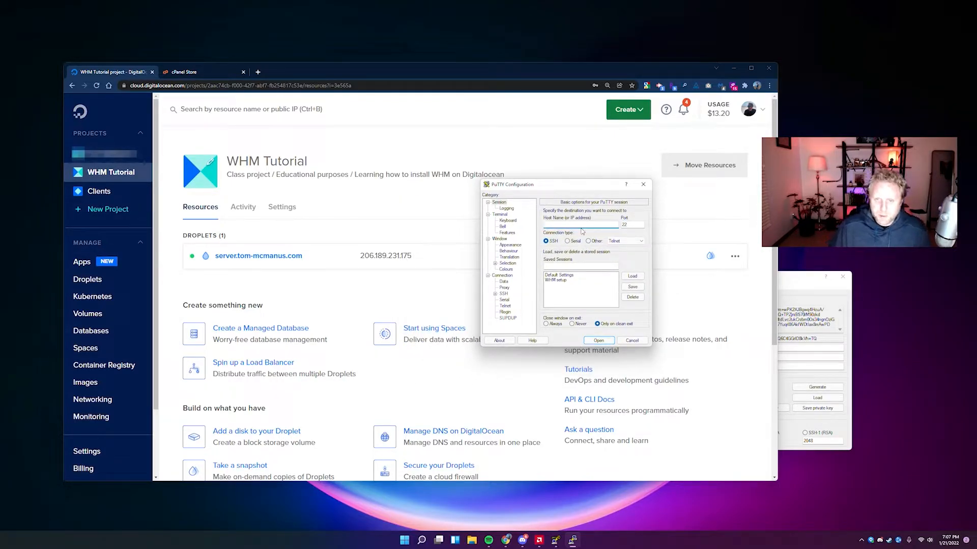
pyautogui.moveTo(551, 188); pyautogui.dragTo(572, 209)
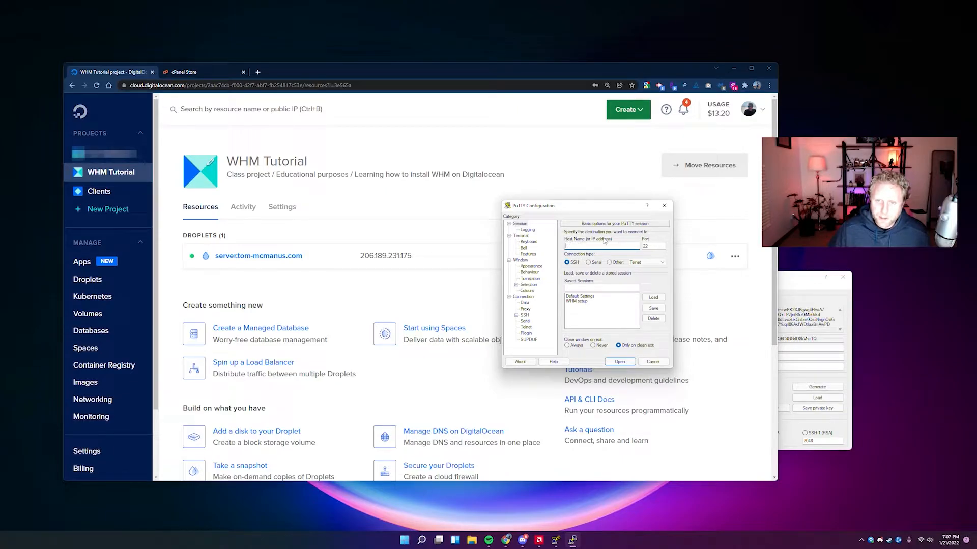
pyautogui.click(583, 246)
pyautogui.write('206.189.231.175')
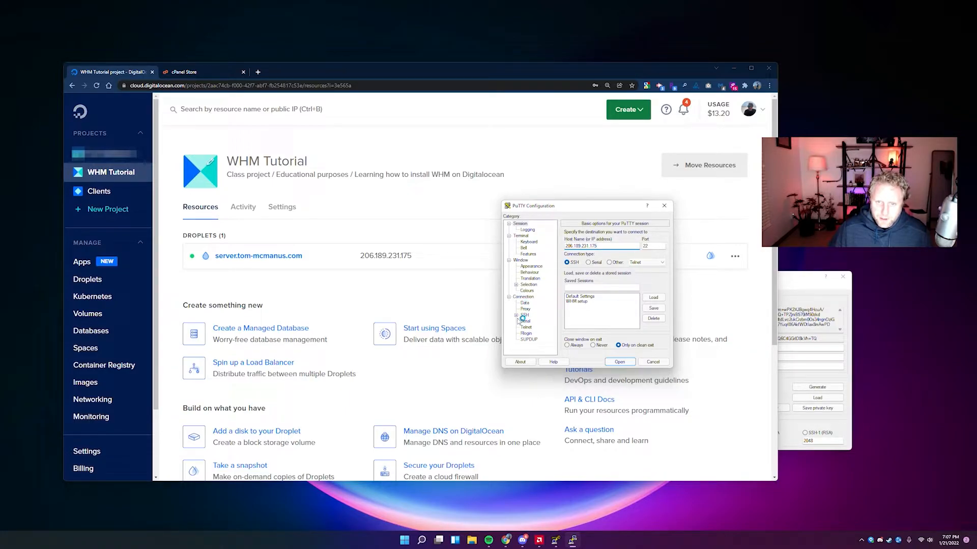
# Set the SSH Auth private key file to whm-tutorial-private-key.ppk.
pyautogui.click(516, 315)
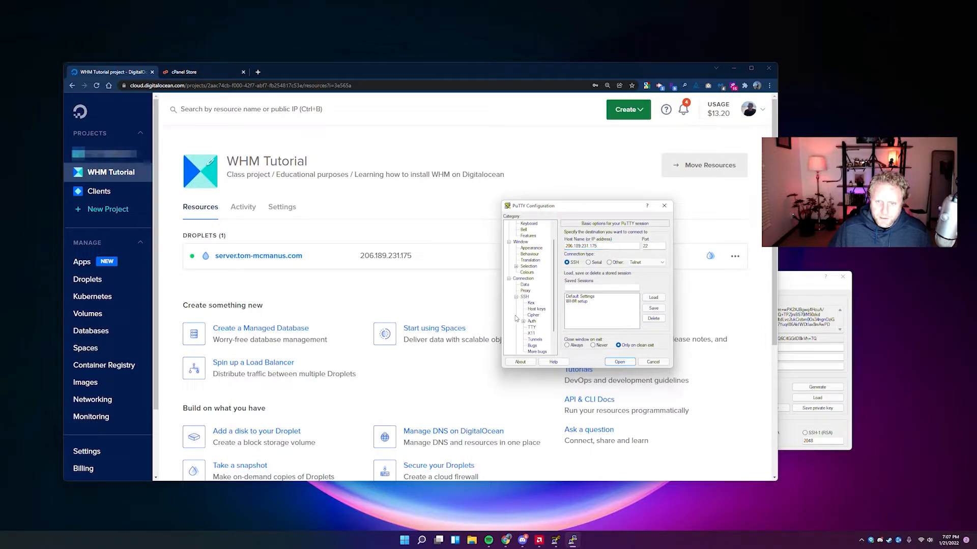
pyautogui.click(532, 322)
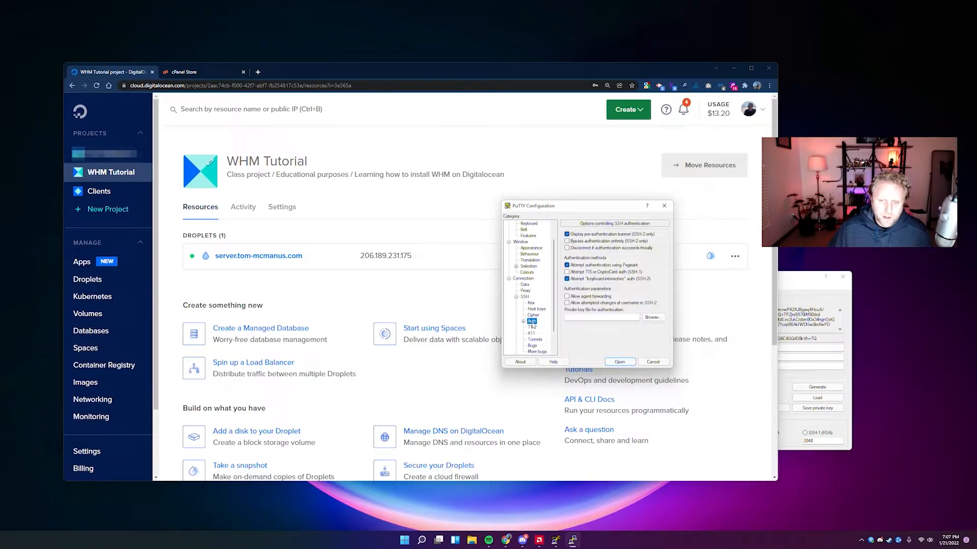
pyautogui.click(649, 318)
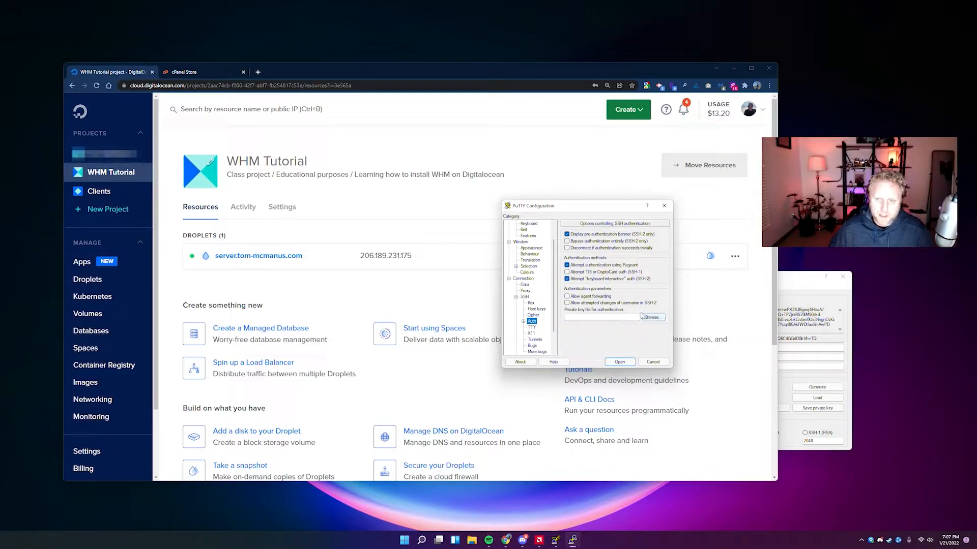
pyautogui.click(653, 317)
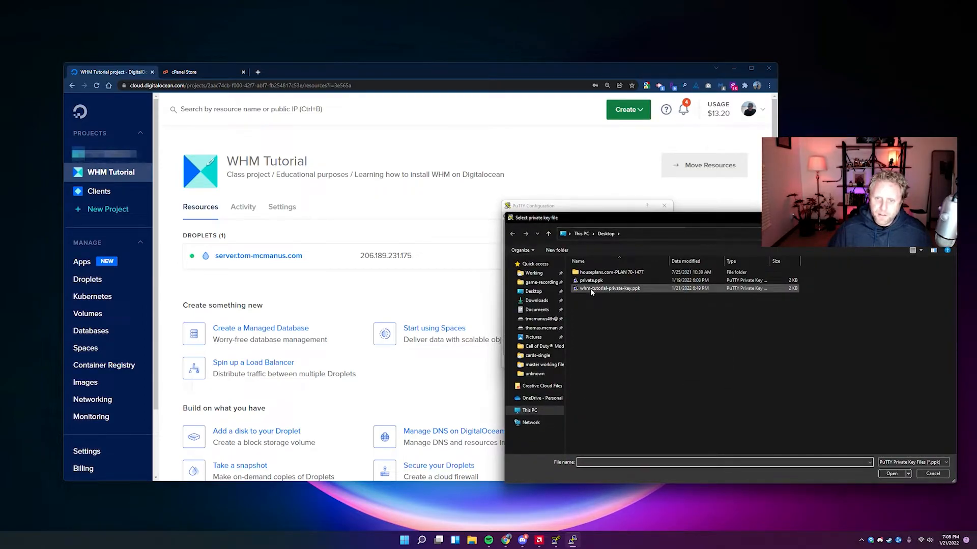
pyautogui.moveTo(606, 218); pyautogui.dragTo(399, 181)
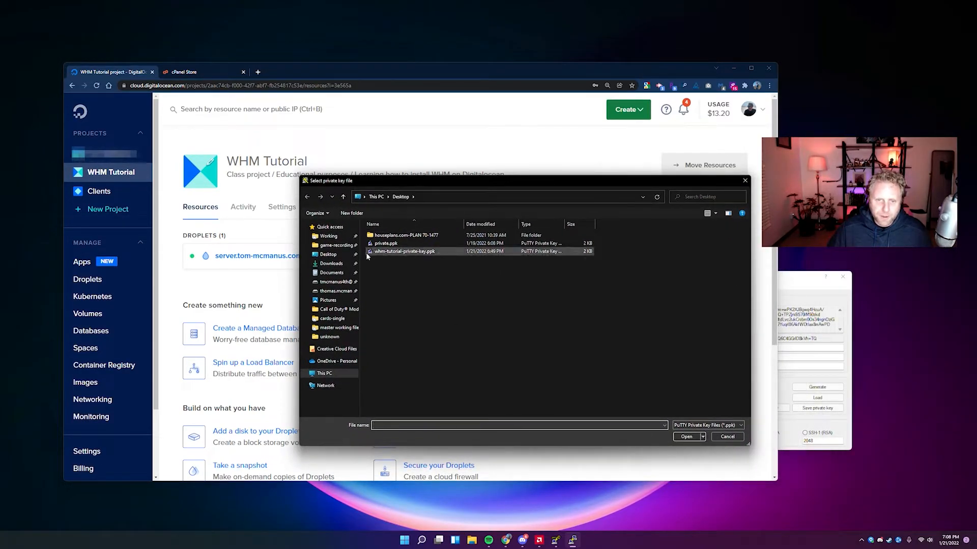
pyautogui.click(387, 252)
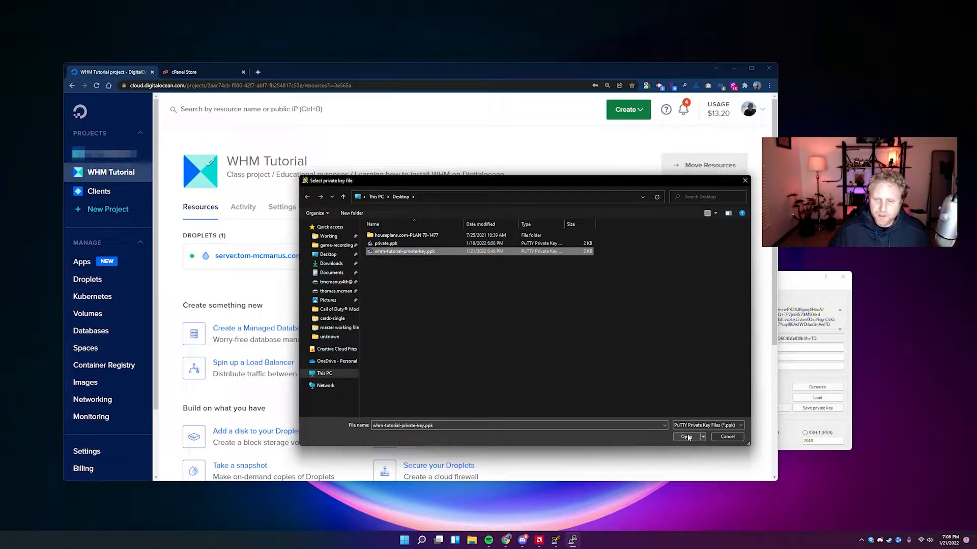
pyautogui.click(686, 437)
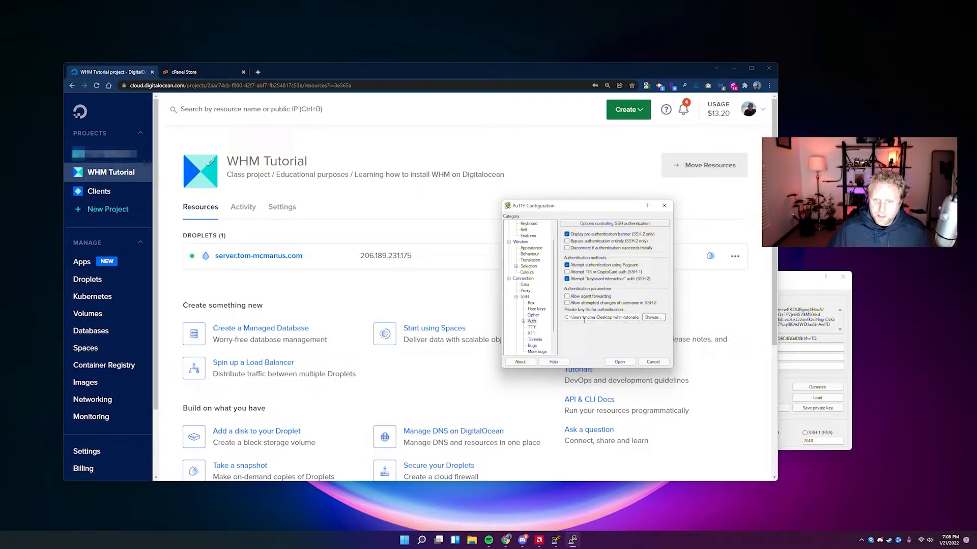
pyautogui.scroll(1, 539, 307)
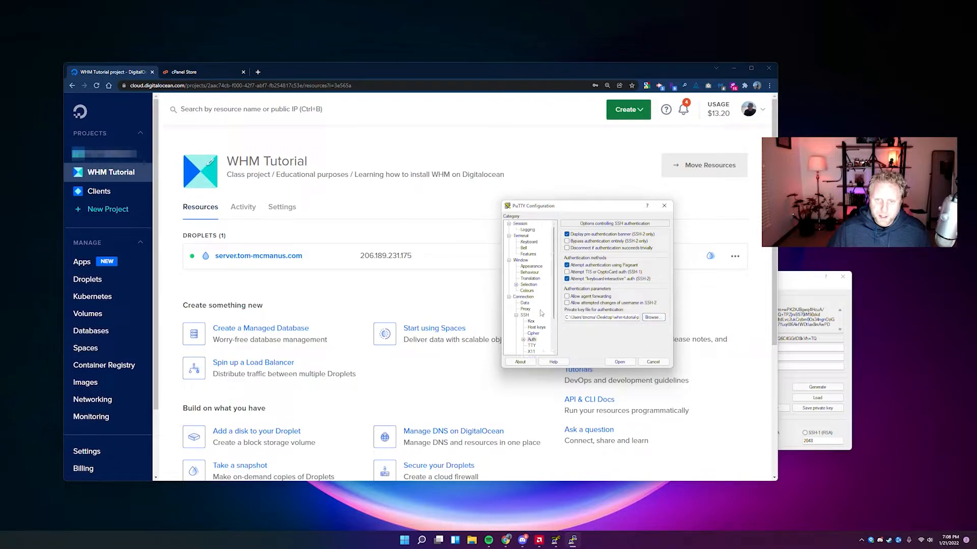
# Save the connection settings as a session named 'WHM tutorial' and select it.
pyautogui.click(520, 224)
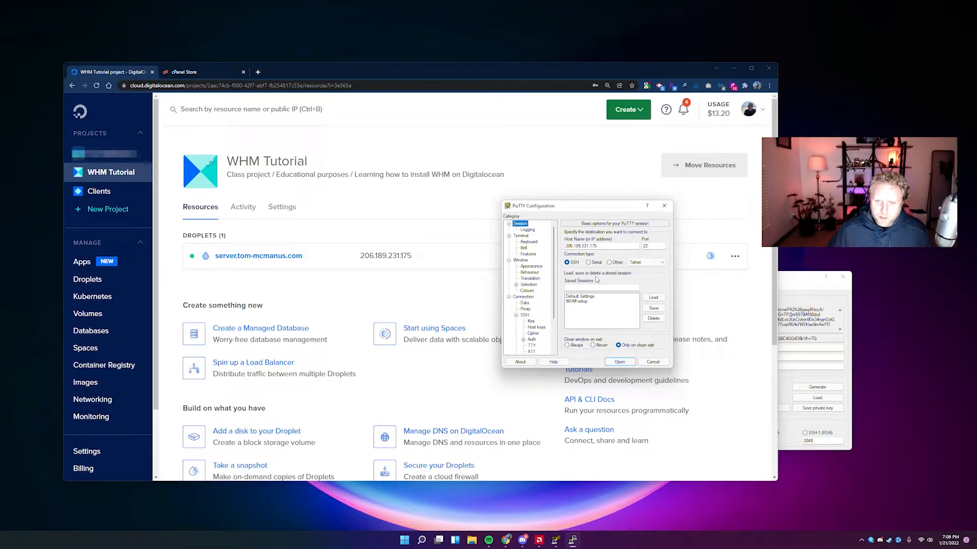
pyautogui.click(578, 288)
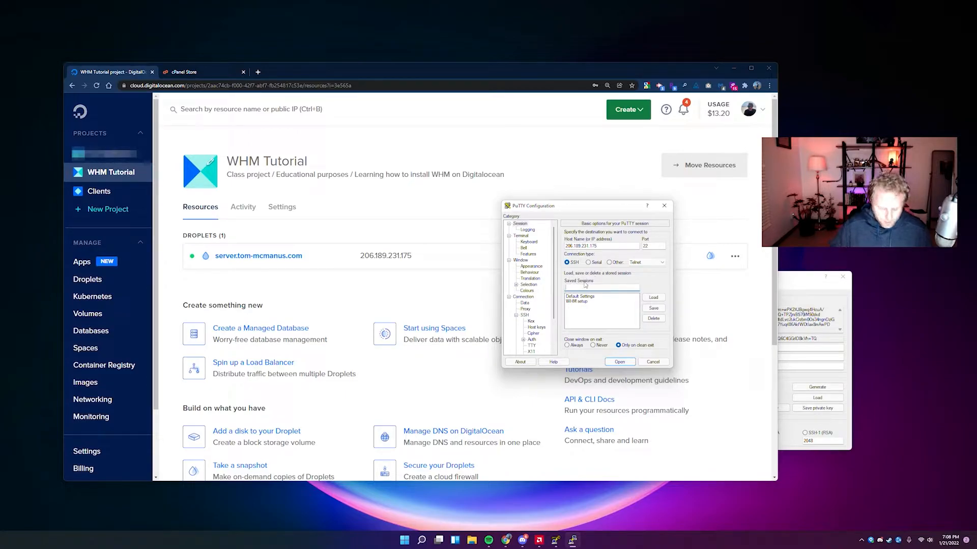
pyautogui.write('WHM tutorial')
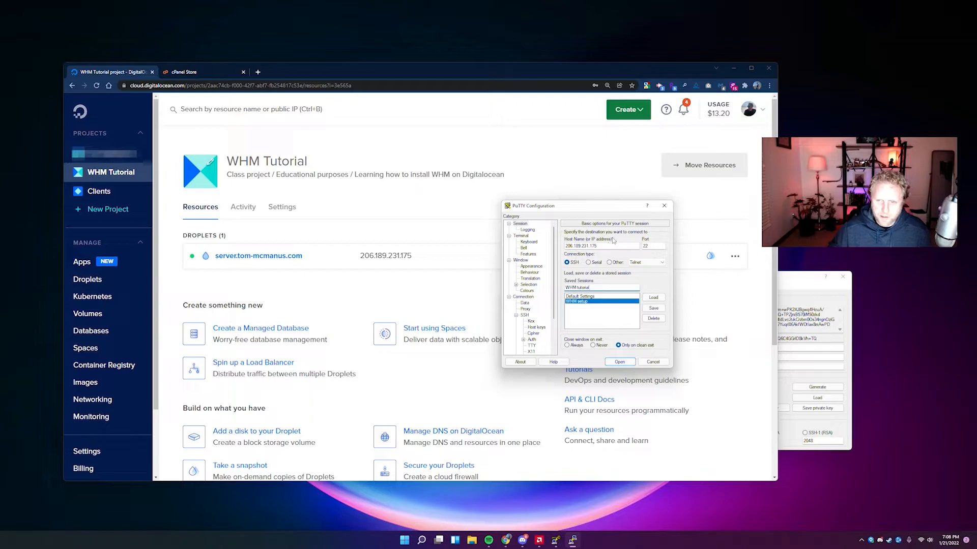
pyautogui.click(655, 308)
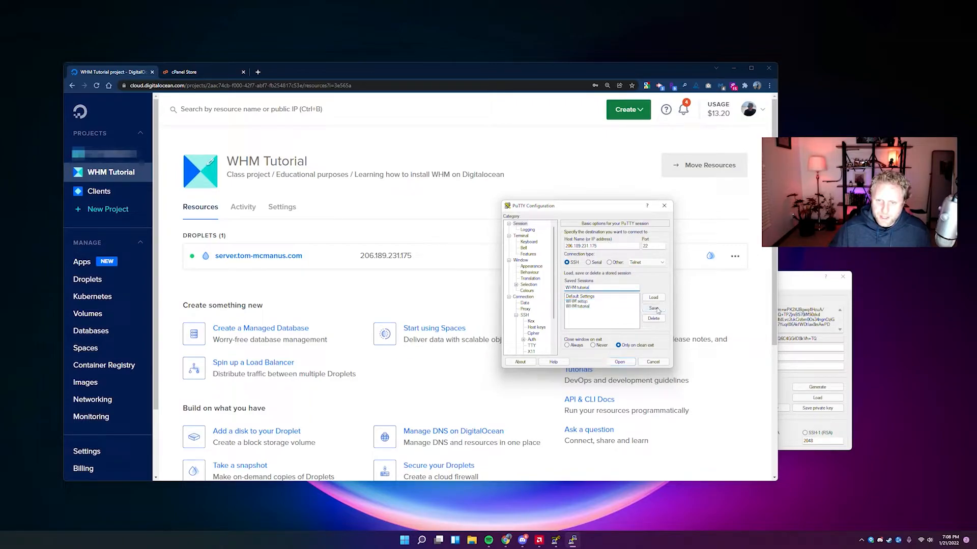
pyautogui.click(577, 302)
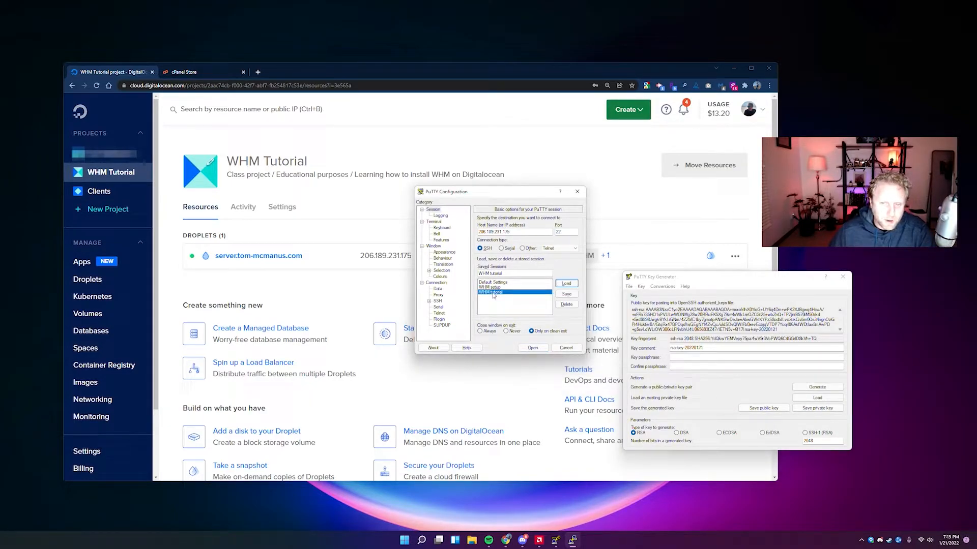
# Connect via the saved session, accept the host key, log in as root, and return to Chrome.
pyautogui.doubleClick(491, 293)
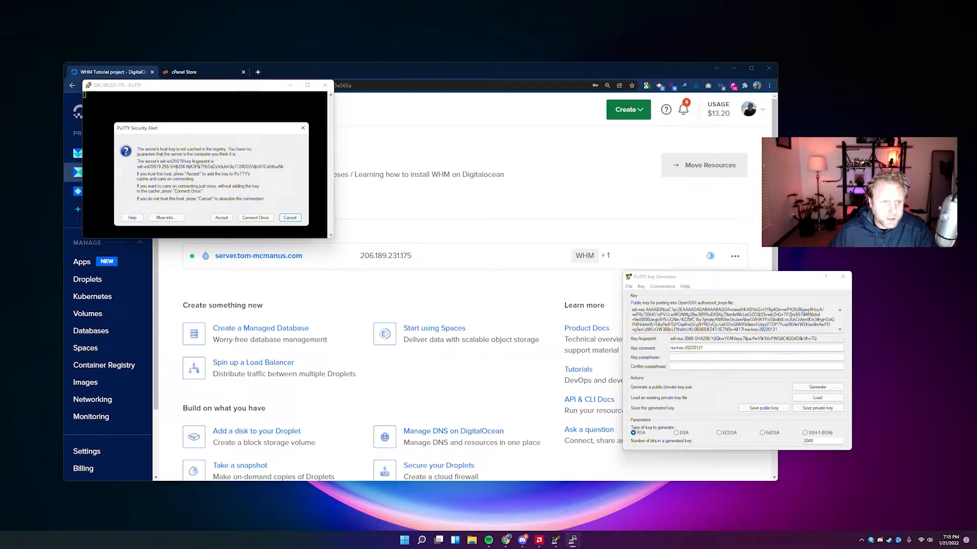
pyautogui.click(221, 218)
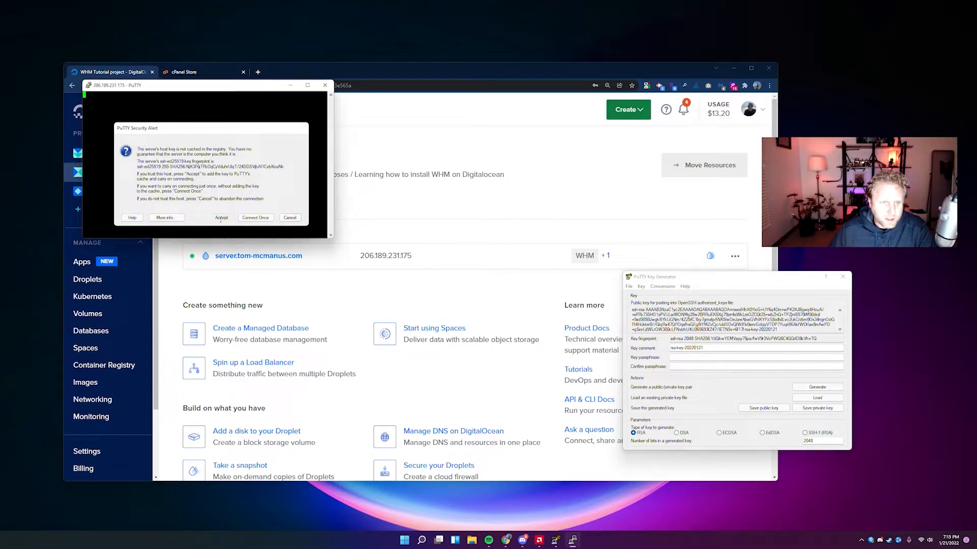
pyautogui.moveTo(221, 93); pyautogui.dragTo(483, 171)
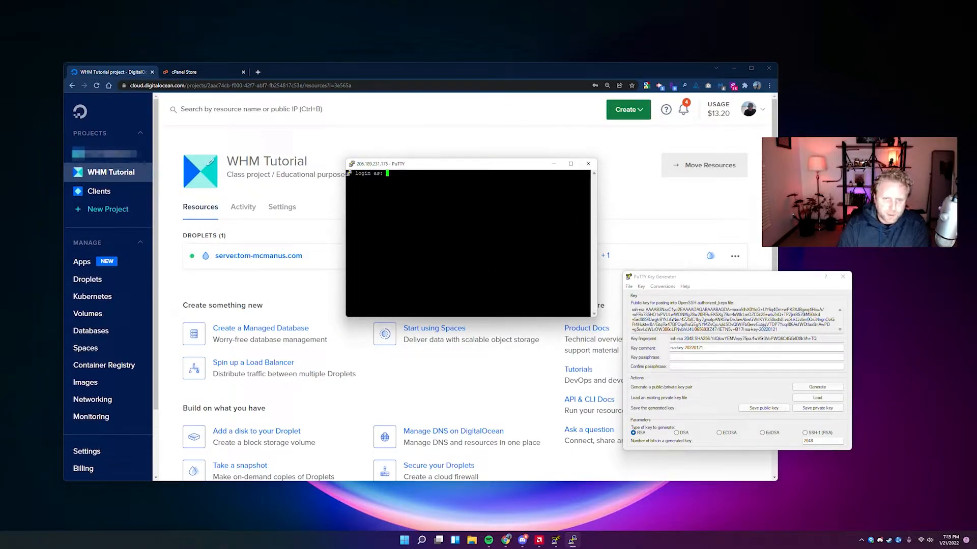
pyautogui.write('root')
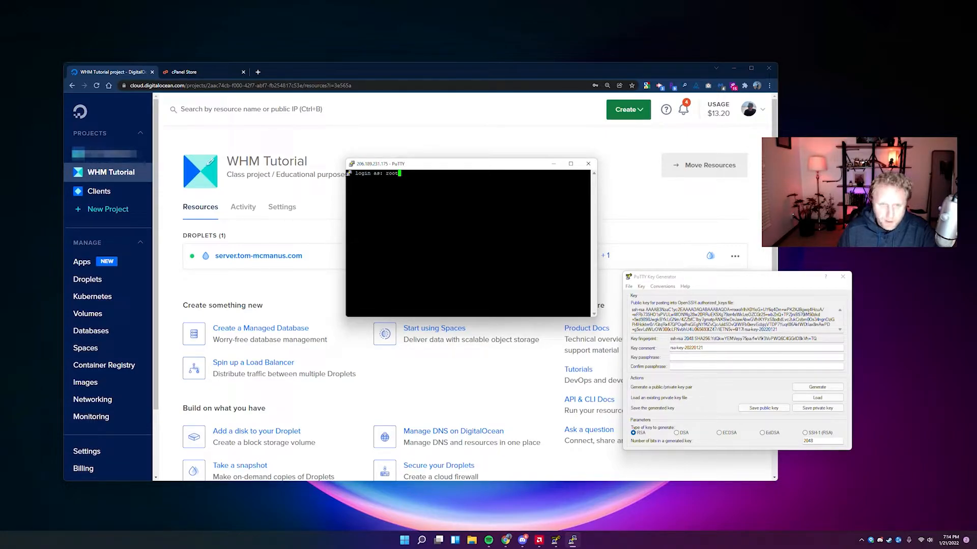
pyautogui.press('Return')
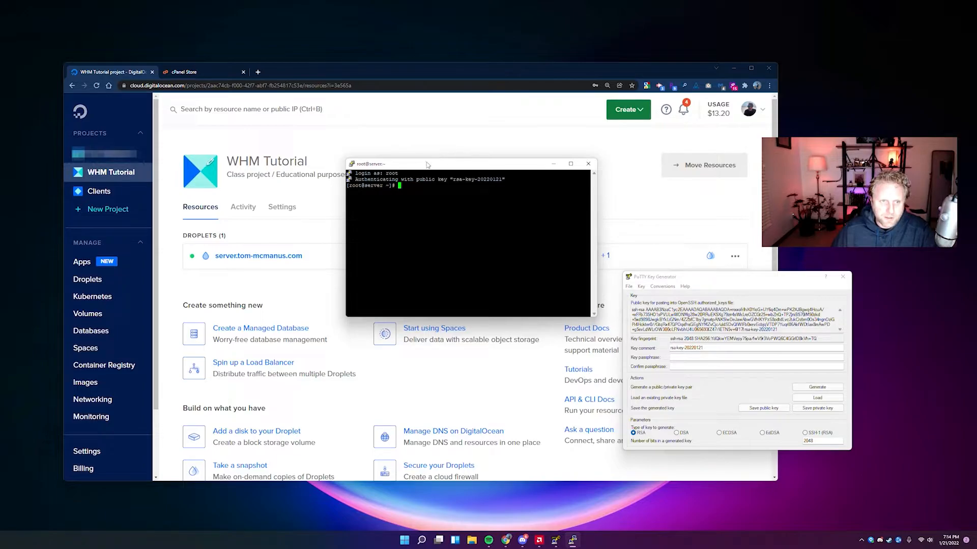
pyautogui.moveTo(427, 168); pyautogui.dragTo(424, 190)
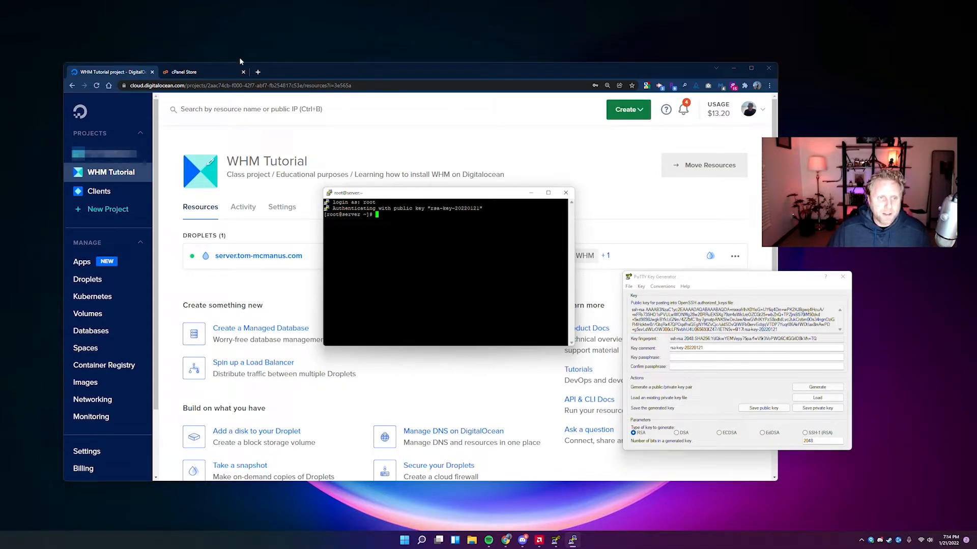
pyautogui.click(283, 72)
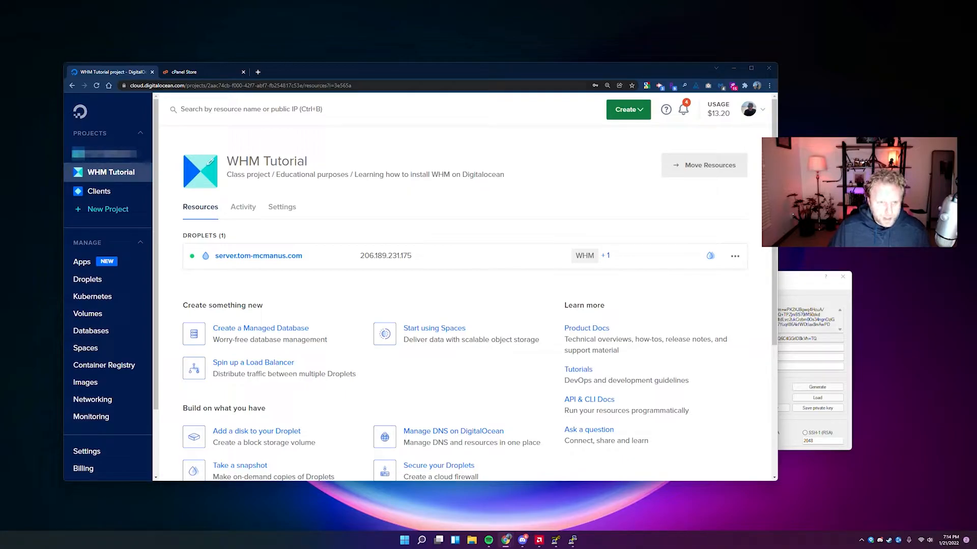
# Load the cPanel Support article on expired MySQL GPG keys in a new tab and scroll to Workaround.
pyautogui.hotkey('ctrl', 't')
pyautogui.hotkey('ctrl', 'v')
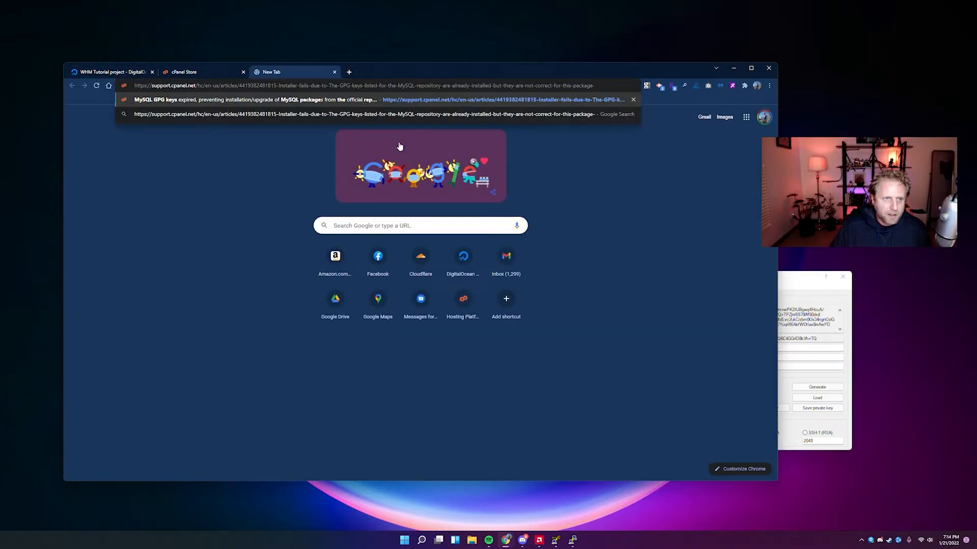
pyautogui.press('Return')
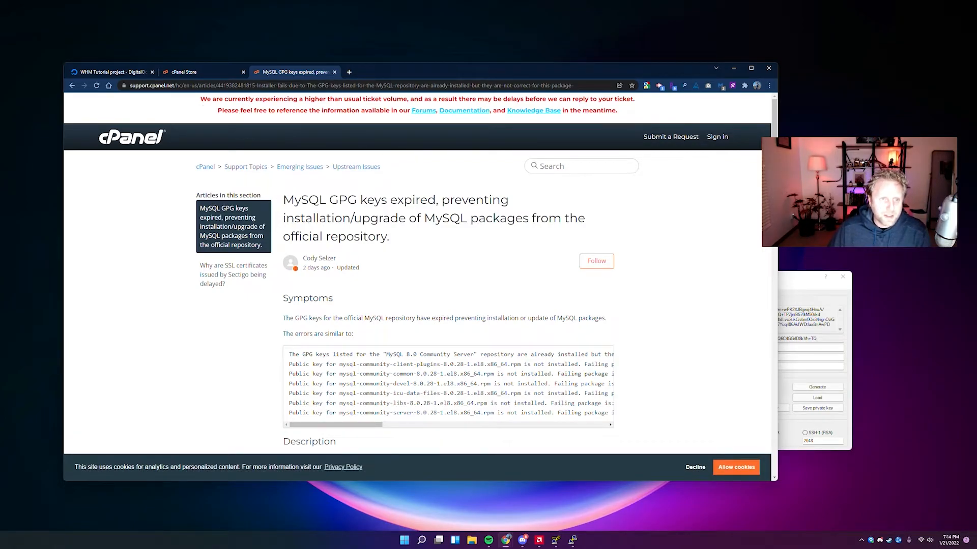
pyautogui.scroll(-1, 323, 250)
pyautogui.scroll(-1, 336, 242)
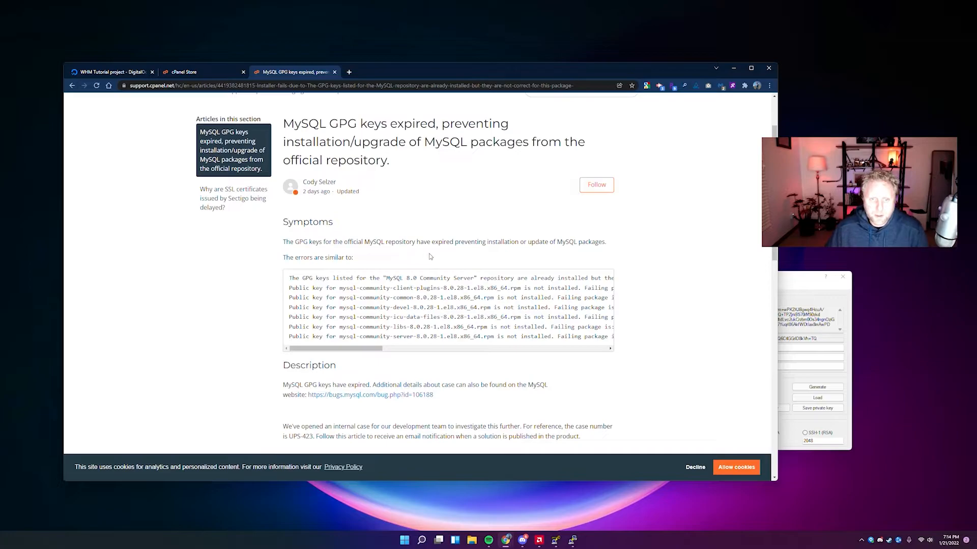
pyautogui.scroll(-1, 433, 254)
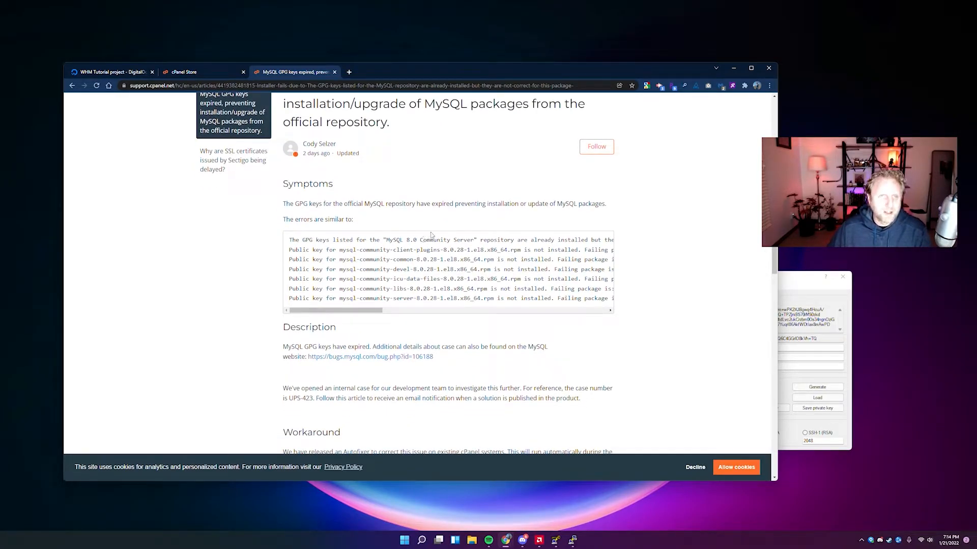
pyautogui.scroll(-3, 277, 234)
pyautogui.scroll(-2, 257, 253)
pyautogui.scroll(-1, 260, 257)
# Copy the rpm --import command for new installations and return to the PuTTY terminal.
pyautogui.moveTo(283, 289); pyautogui.dragTo(432, 288)
pyautogui.click(451, 289)
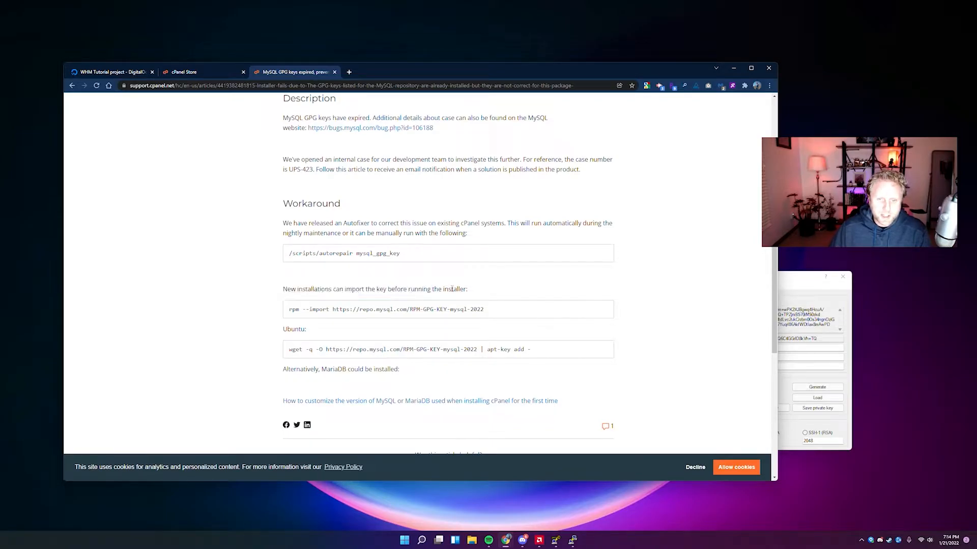
pyautogui.moveTo(290, 310); pyautogui.dragTo(484, 310)
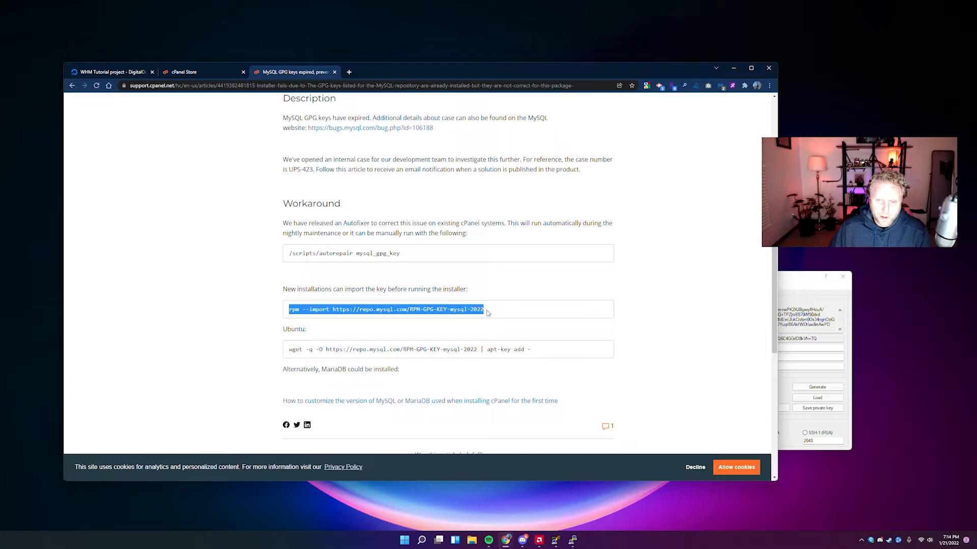
pyautogui.rightClick(395, 310)
pyautogui.click(405, 319)
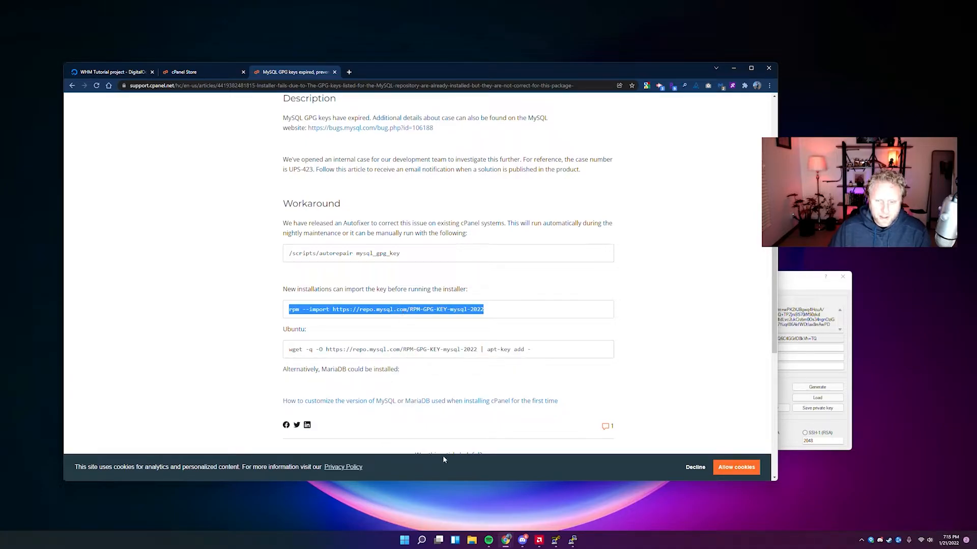
pyautogui.click(574, 540)
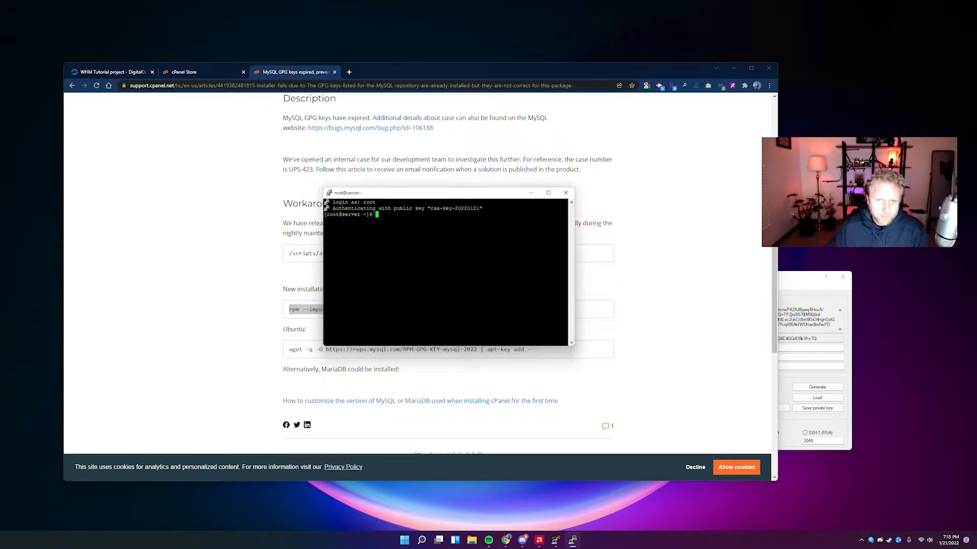
pyautogui.press('shift+Insert')
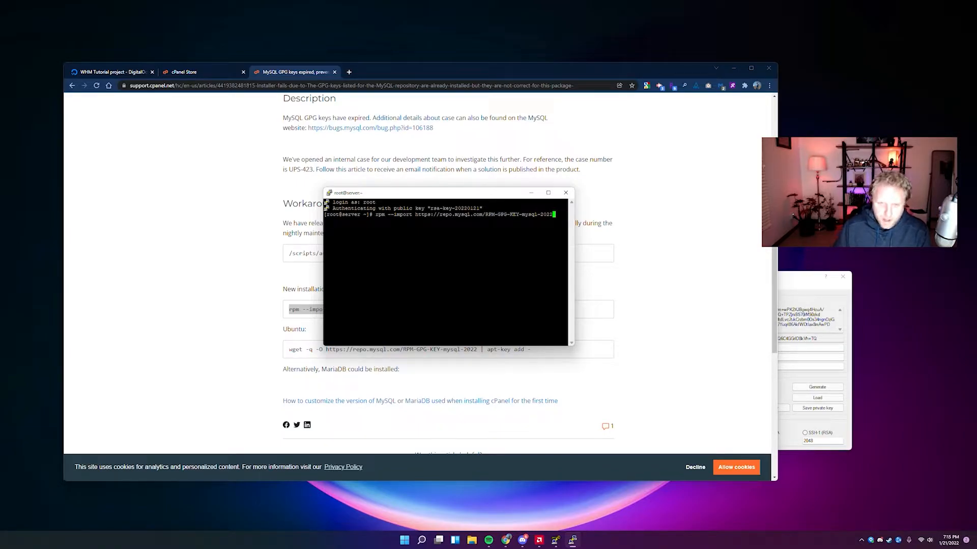
pyautogui.press('Return')
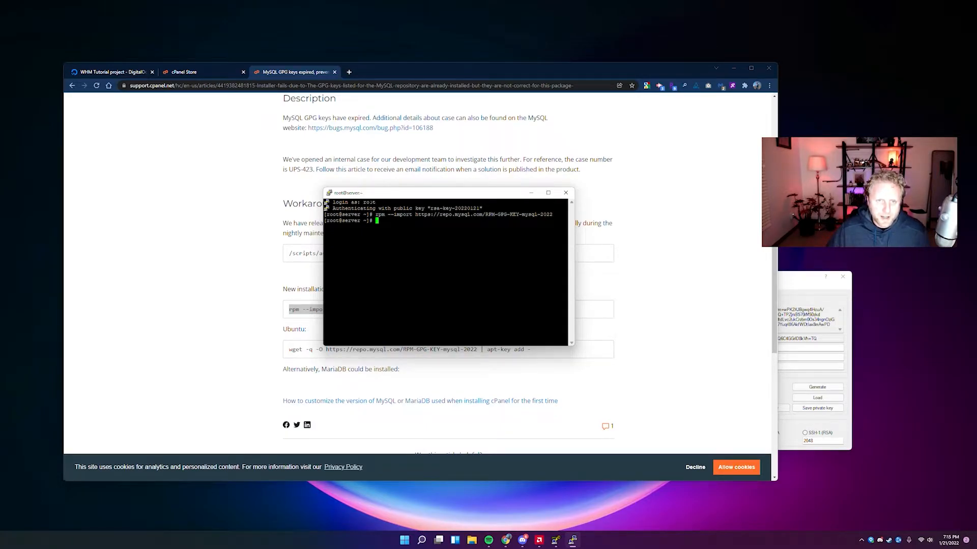
pyautogui.moveTo(373, 198); pyautogui.dragTo(457, 352)
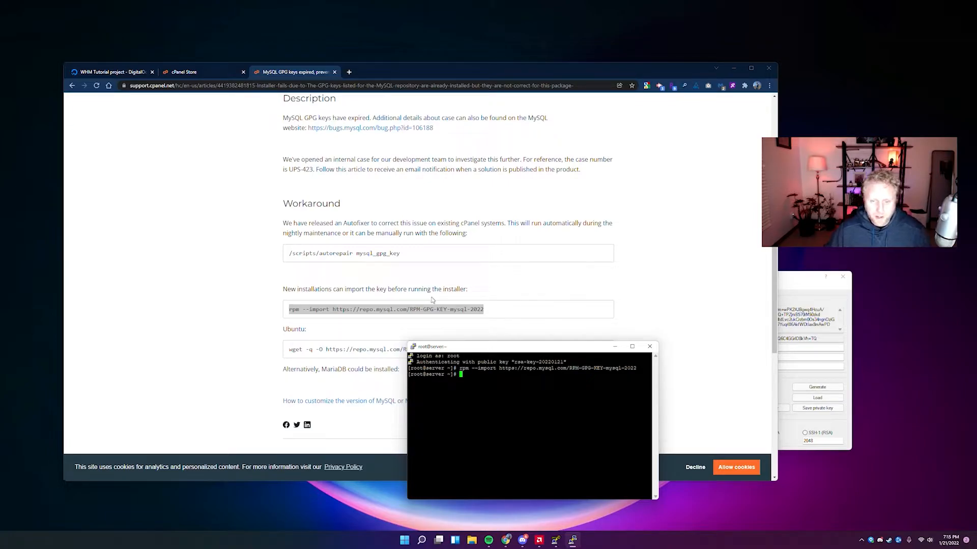
# Close the MySQL GPG support article tab and recentre the terminal window.
pyautogui.click(286, 75)
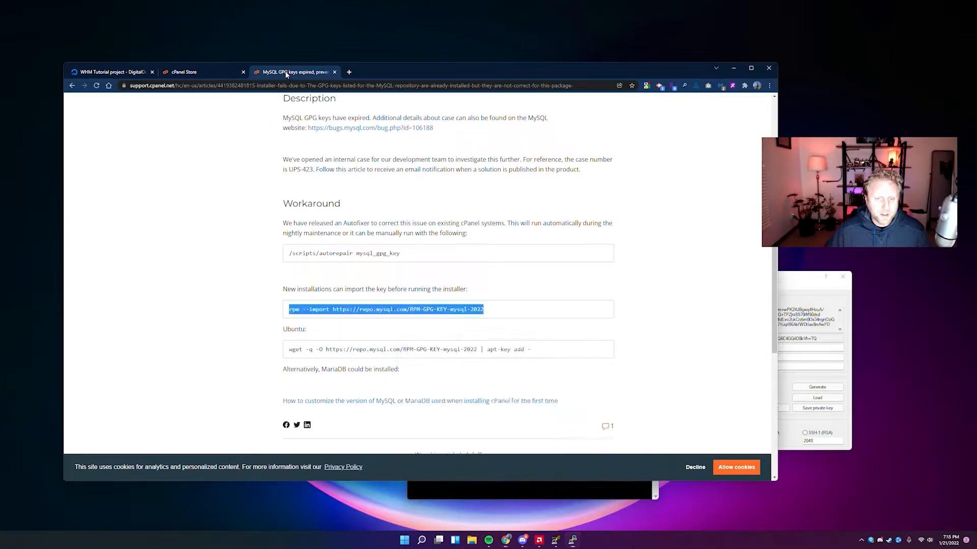
pyautogui.hotkey('ctrl', 'w')
pyautogui.hotkey('alt', 'Tab')
pyautogui.moveTo(467, 343); pyautogui.dragTo(370, 206)
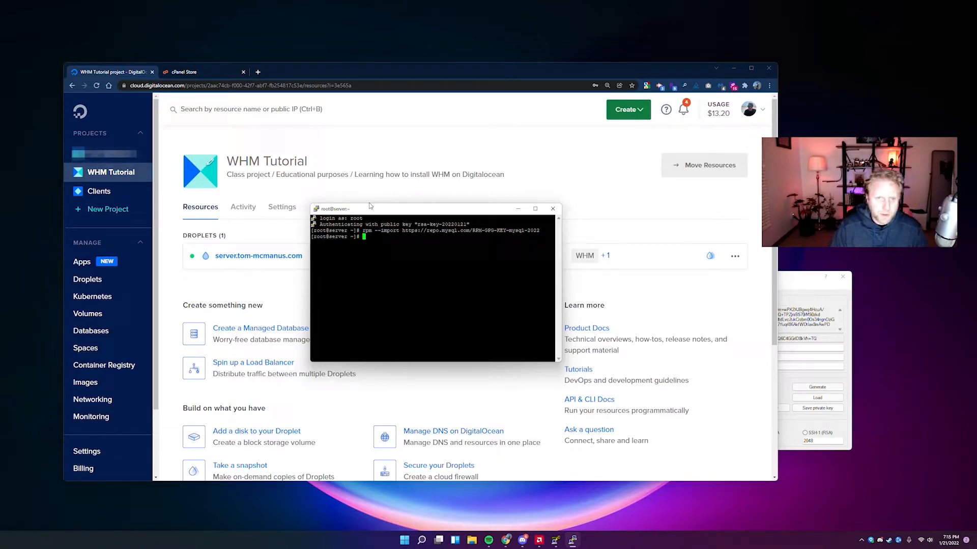
# Launch the cPanel & WHM installer in the root session, then bring the DigitalOcean project page forward.
pyautogui.moveTo(370, 206); pyautogui.dragTo(466, 205)
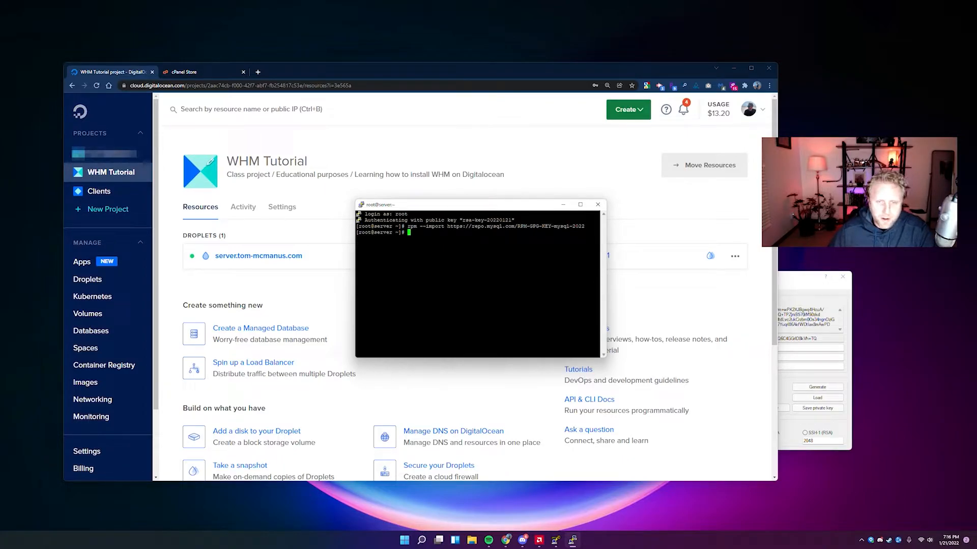
pyautogui.press('shift+Insert')
pyautogui.press('Return')
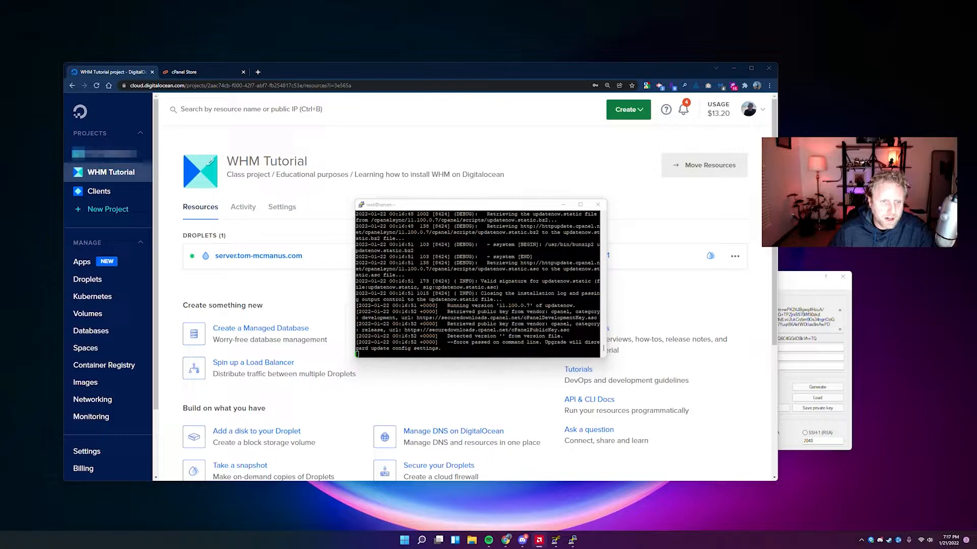
pyautogui.click(330, 152)
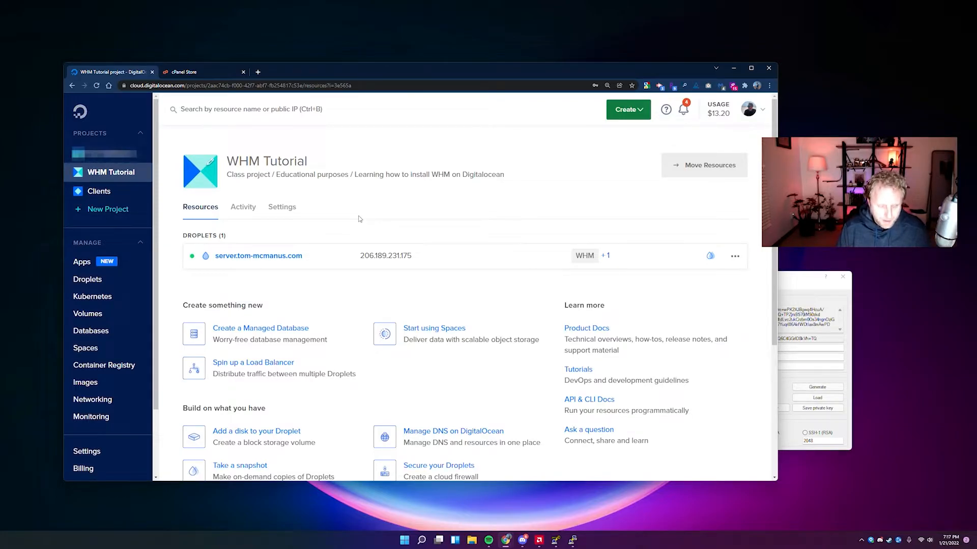
# Go to cloudflare.com, log in, and open the Registrar's Manage Domains page.
pyautogui.hotkey('ctrl', 't')
pyautogui.write('clou')
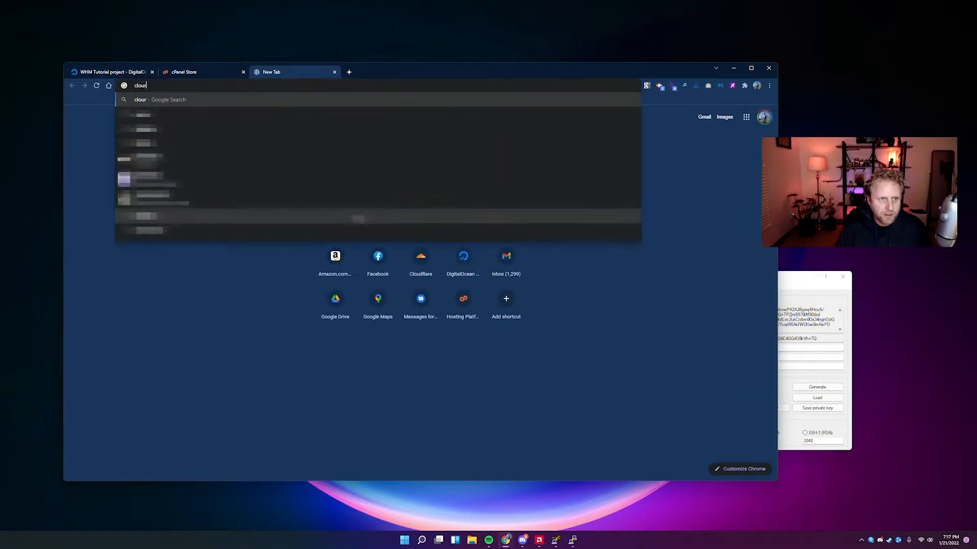
pyautogui.write('dflare.com')
pyautogui.press('Return')
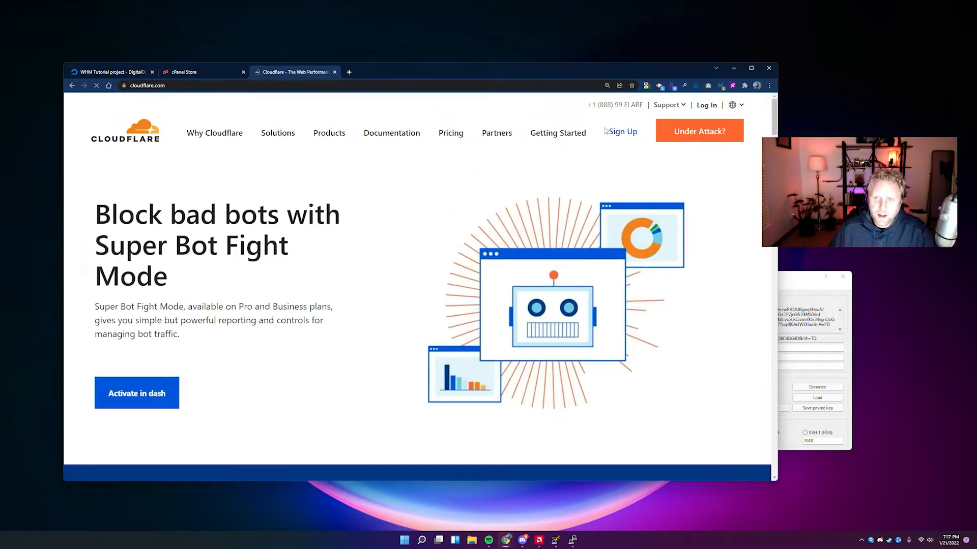
pyautogui.click(706, 107)
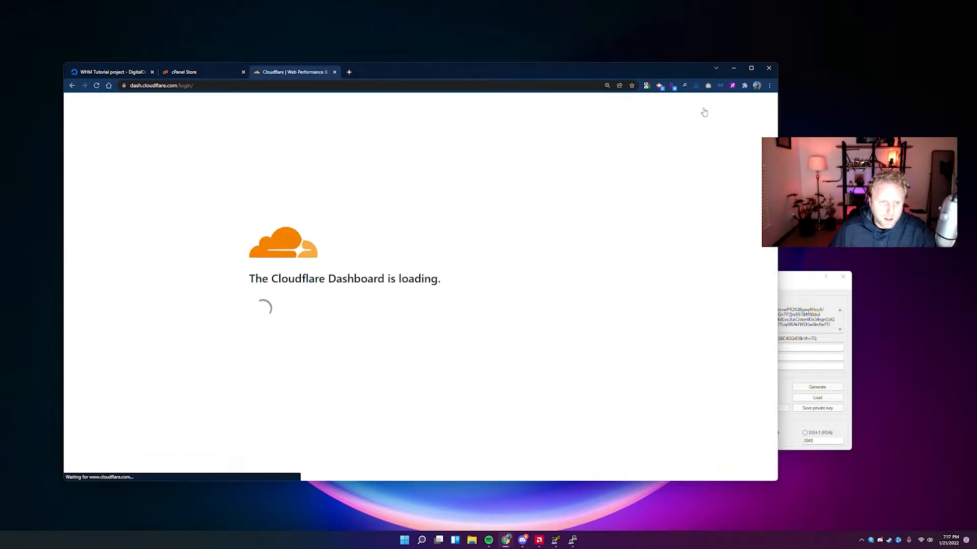
pyautogui.moveTo(94, 140)
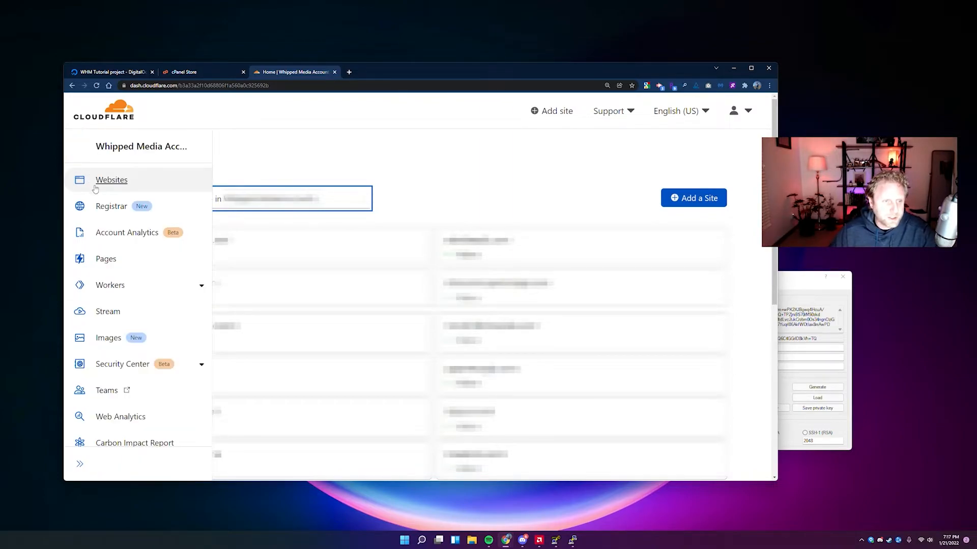
pyautogui.click(111, 206)
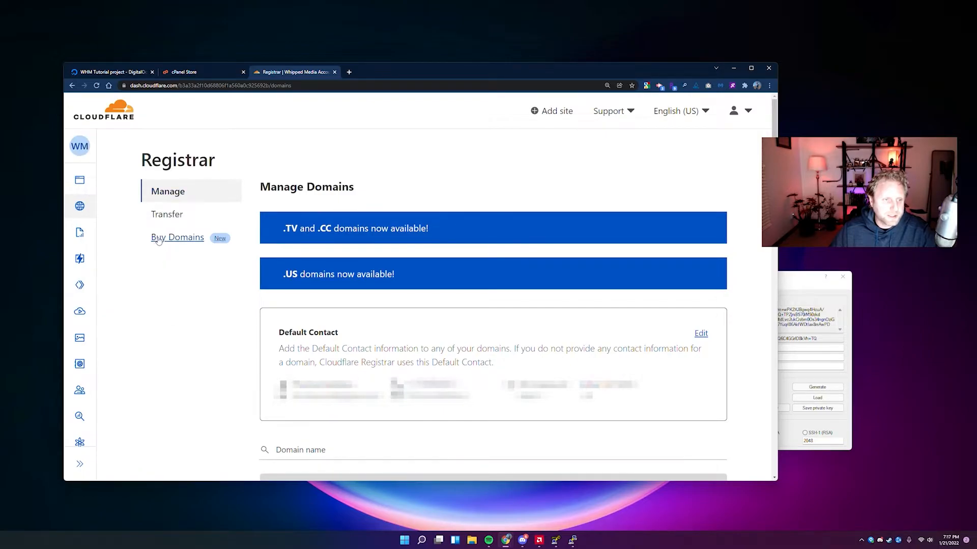
pyautogui.moveTo(84, 206)
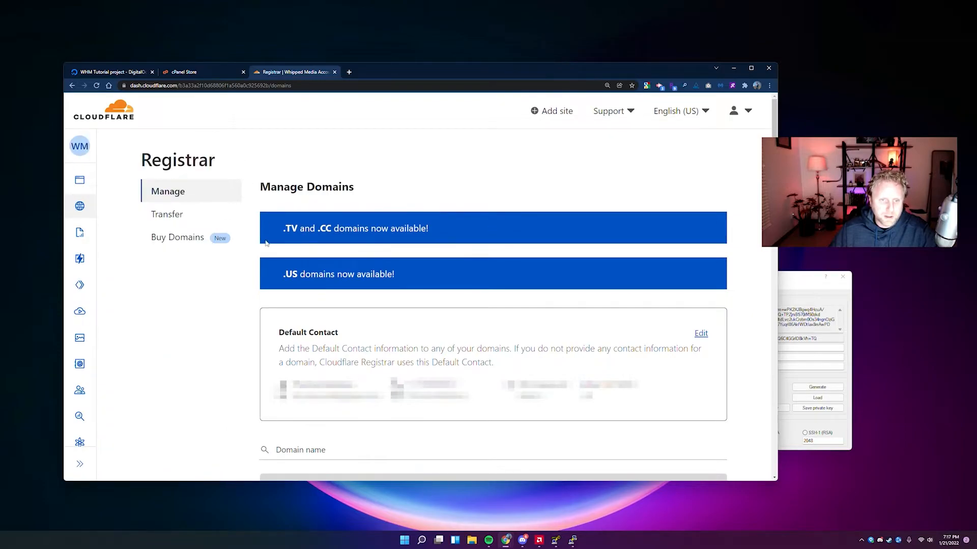
# Search Register domains for the droplet's domain name, showing .com at $8.57 and .biz at $12.81.
pyautogui.click(177, 239)
pyautogui.click(130, 72)
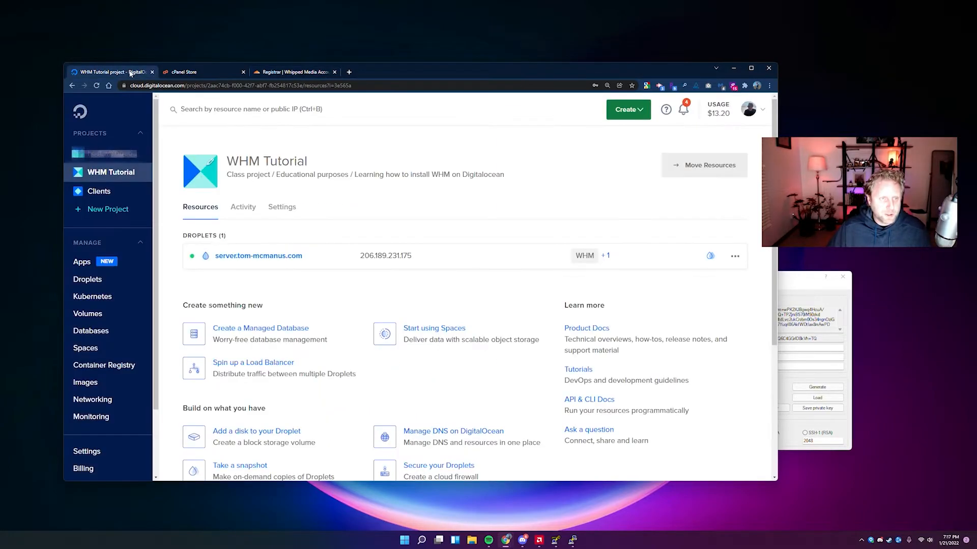
pyautogui.moveTo(318, 253); pyautogui.dragTo(238, 252)
pyautogui.moveTo(325, 252); pyautogui.dragTo(243, 252)
pyautogui.hotkey('ctrl', 'c')
pyautogui.click(295, 73)
pyautogui.hotkey('ctrl', 'v')
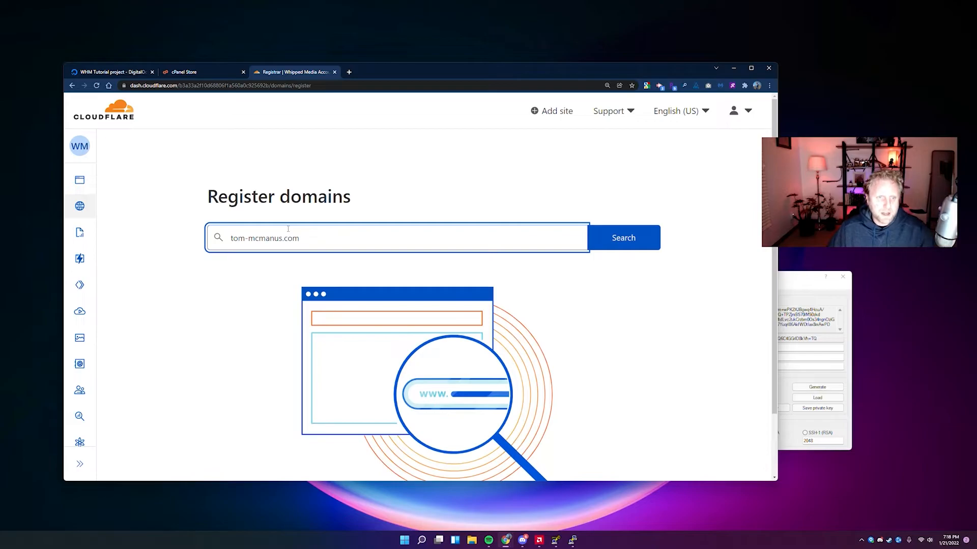
pyautogui.click(630, 234)
pyautogui.scroll(-1, 378, 272)
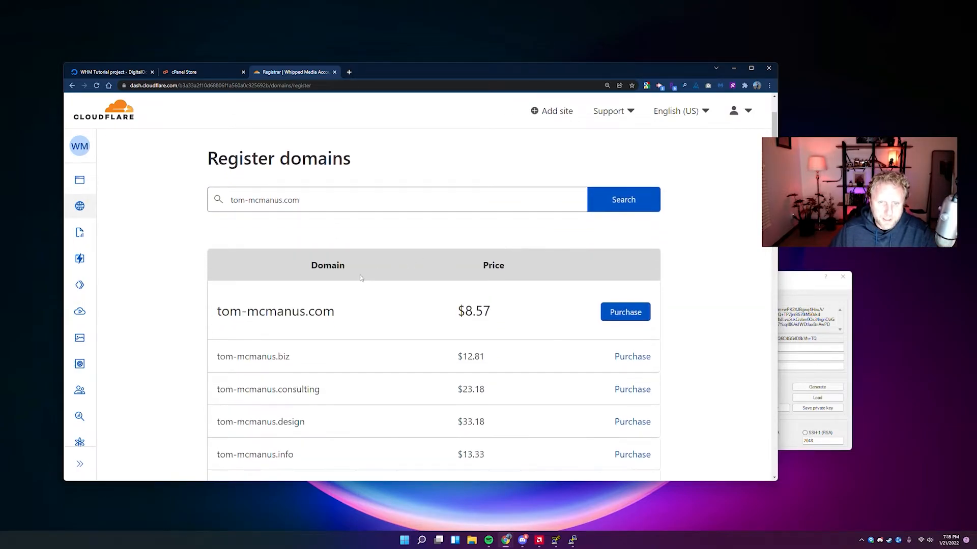
pyautogui.click(248, 201)
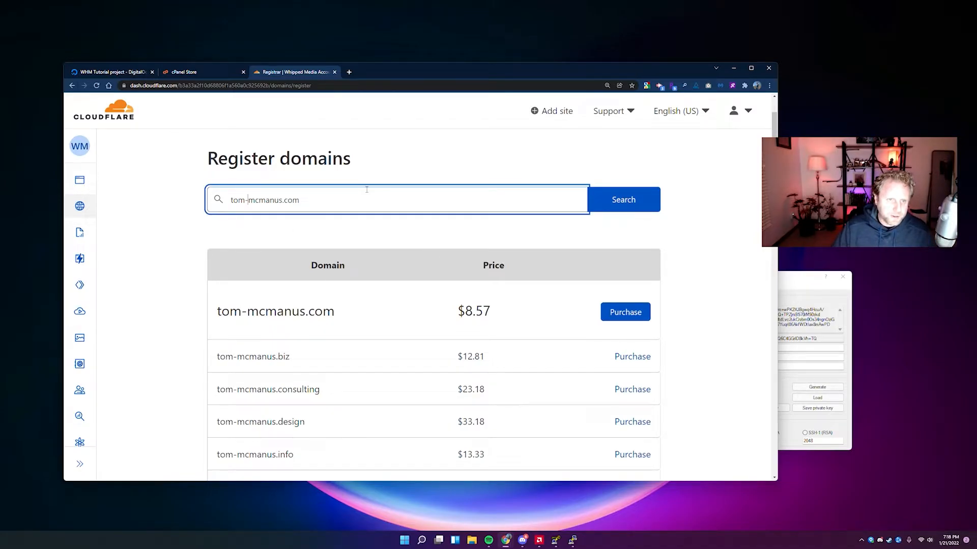
pyautogui.press('BackSpace')
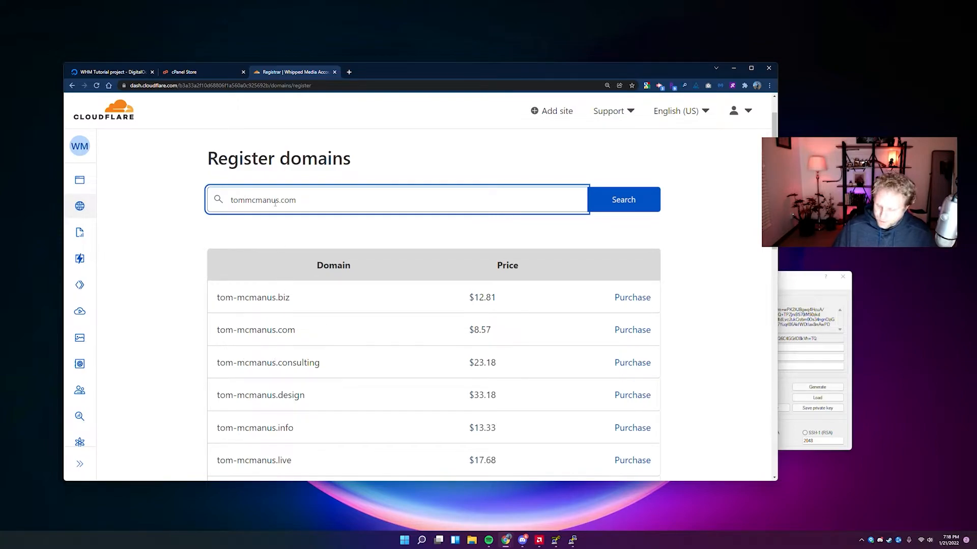
pyautogui.write('-')
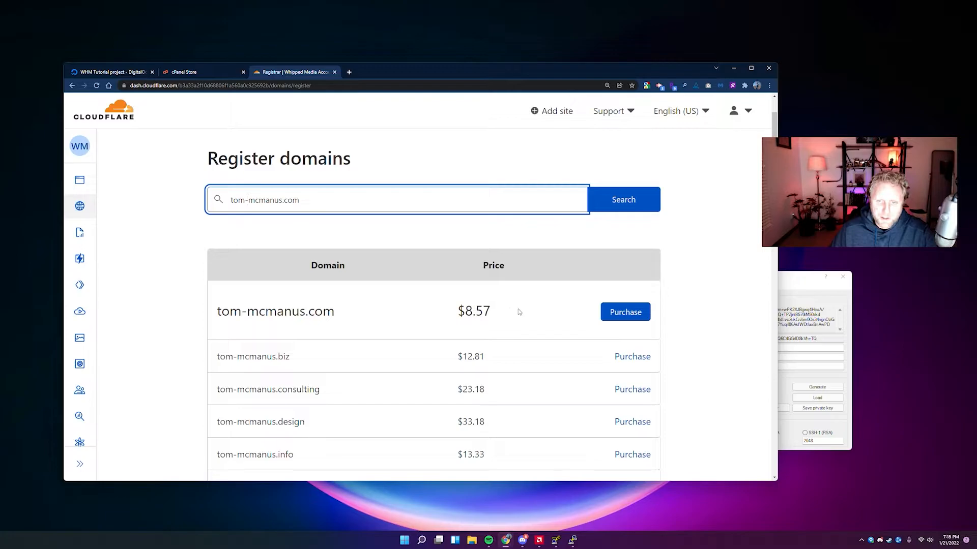
# Purchase the .com domain for $8.57 through contact details and order review, then submit the order.
pyautogui.click(627, 313)
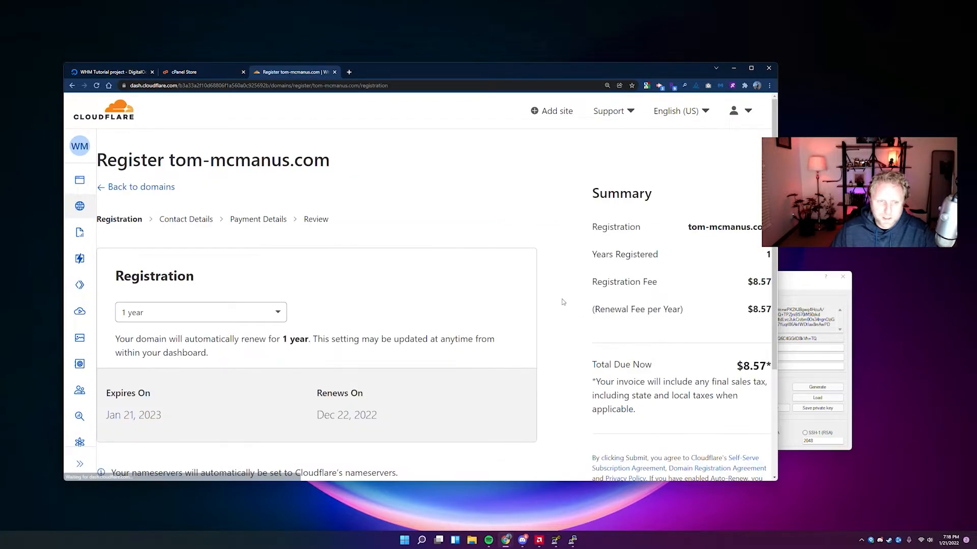
pyautogui.scroll(-1, 255, 286)
pyautogui.scroll(-5, 256, 286)
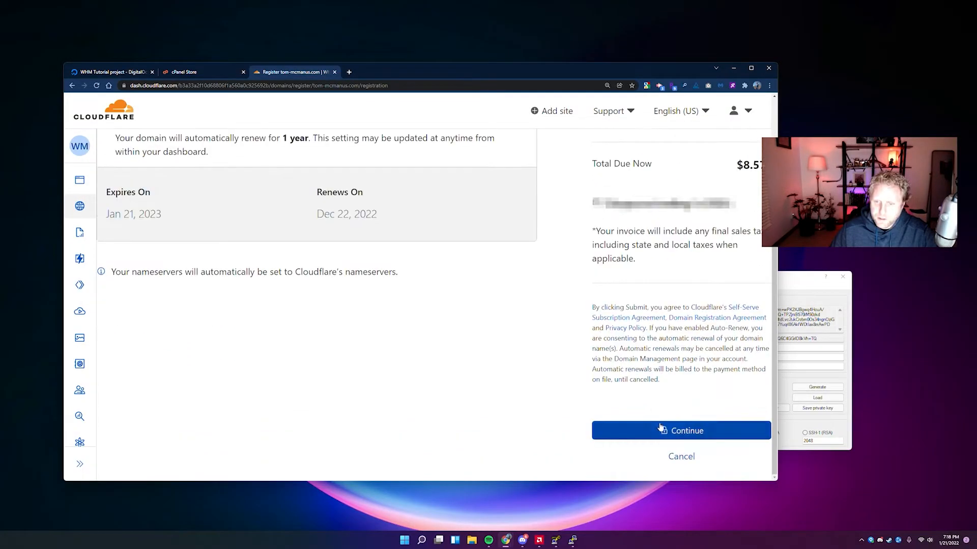
pyautogui.click(687, 429)
pyautogui.scroll(-3, 289, 319)
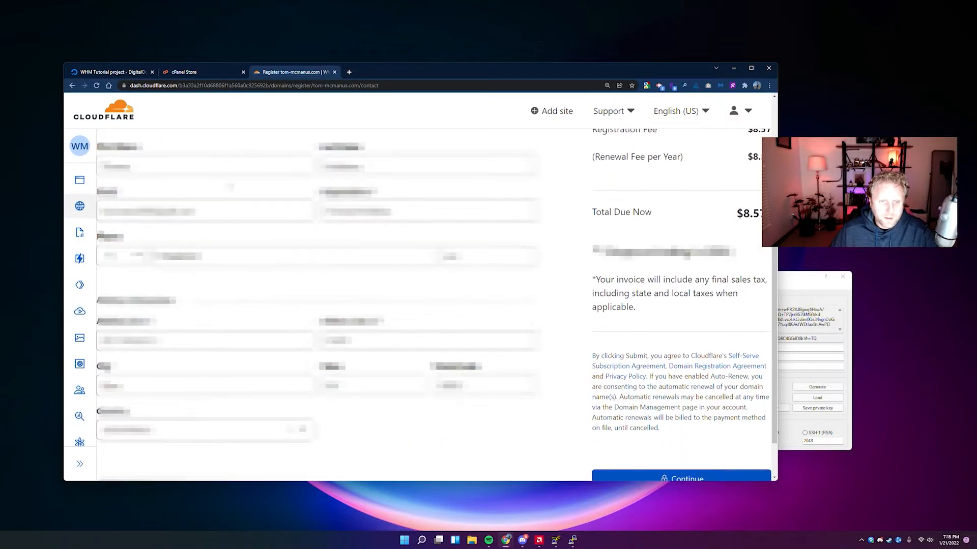
pyautogui.scroll(-1, 642, 440)
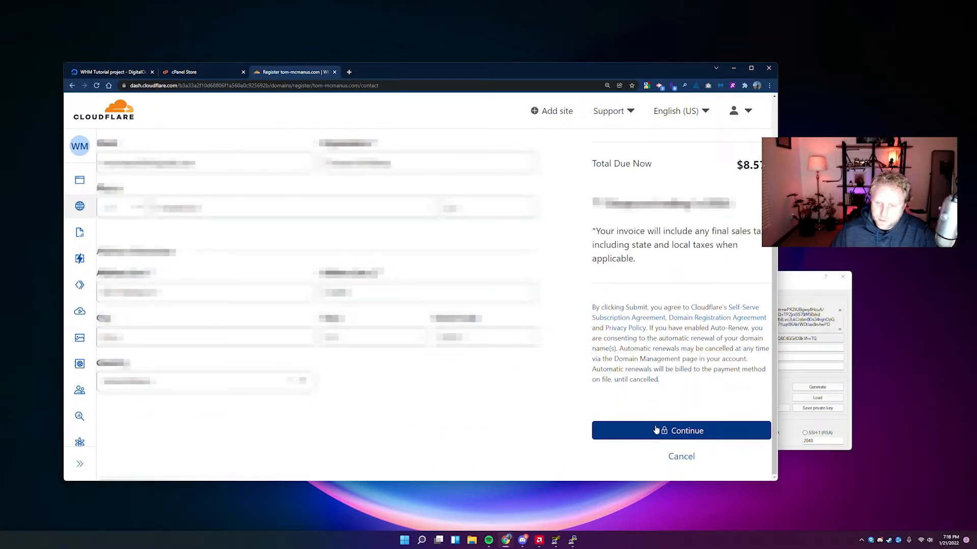
pyautogui.click(686, 430)
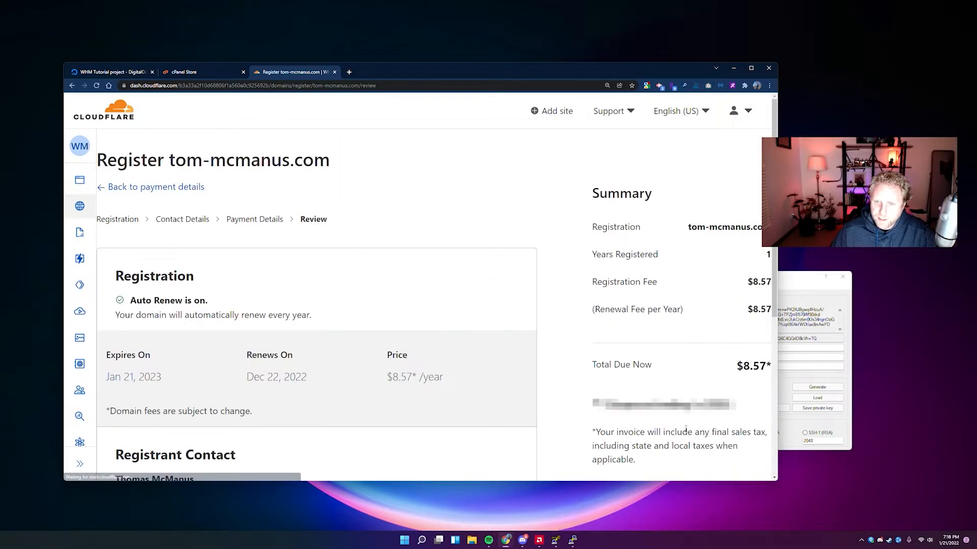
pyautogui.scroll(-3, 375, 342)
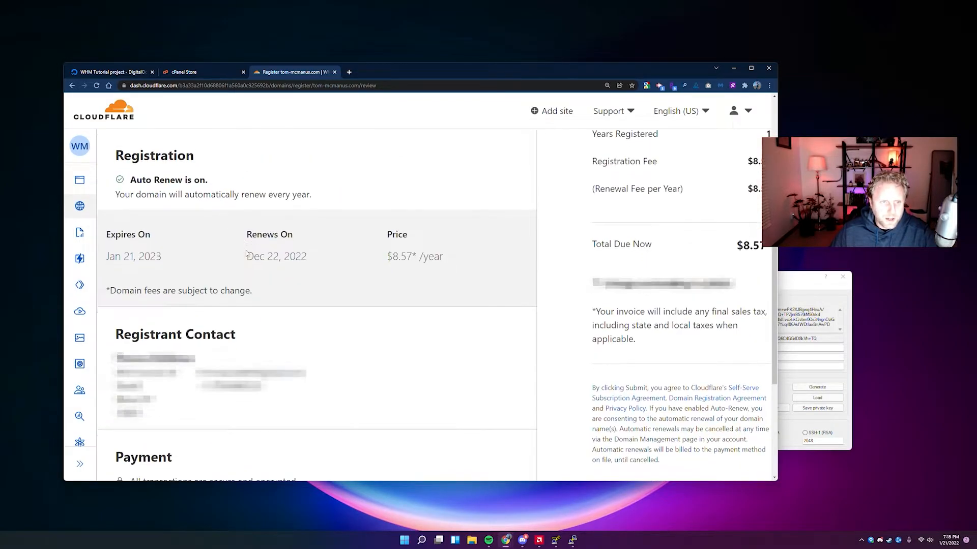
pyautogui.scroll(-3, 265, 287)
pyautogui.click(645, 357)
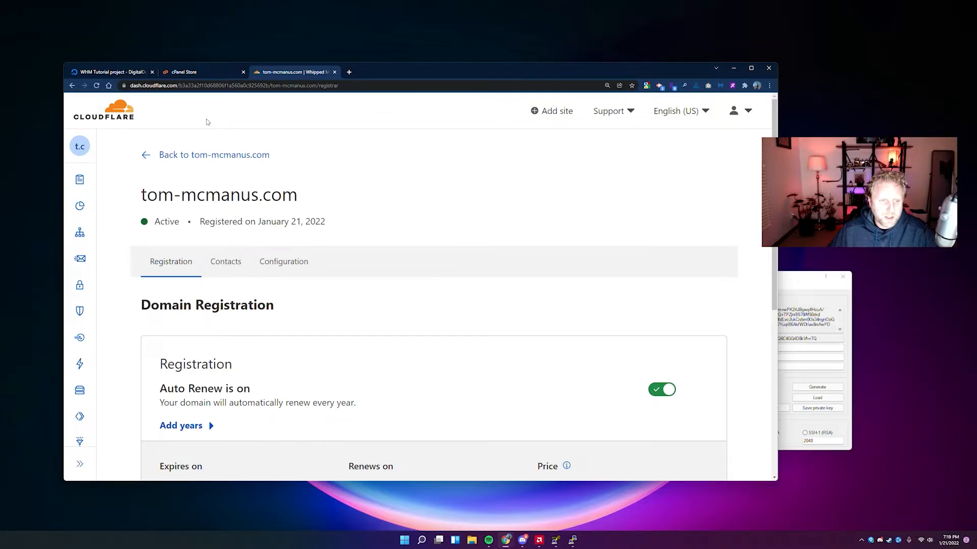
# Zoom the browser out and open the new domain's DNS page from the sidebar.
pyautogui.moveTo(87, 148)
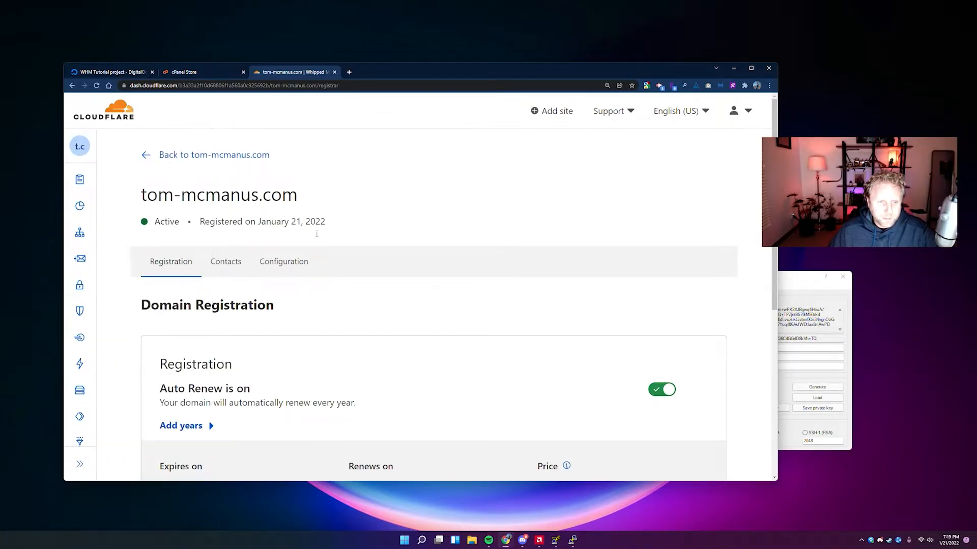
pyautogui.hotkey('ctrl', '-')
pyautogui.moveTo(92, 181)
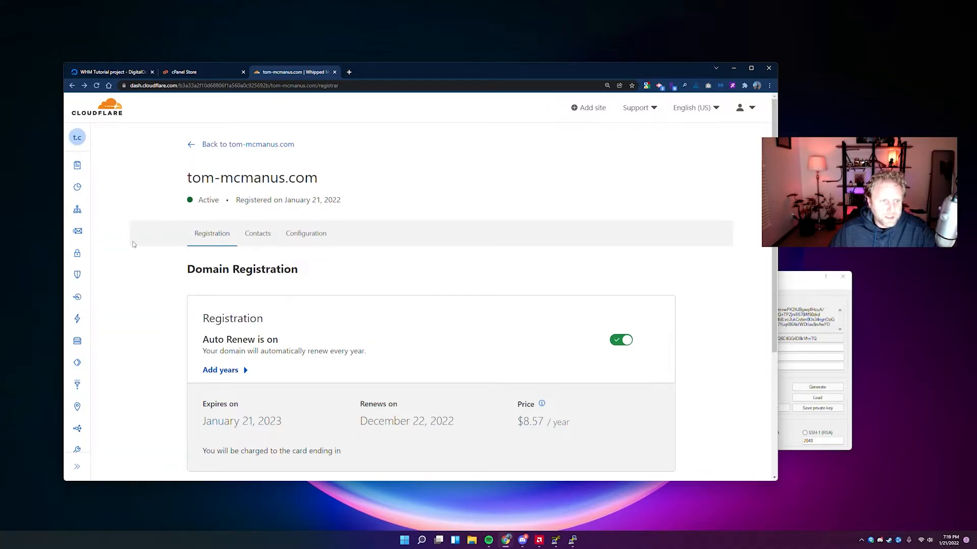
pyautogui.moveTo(88, 203)
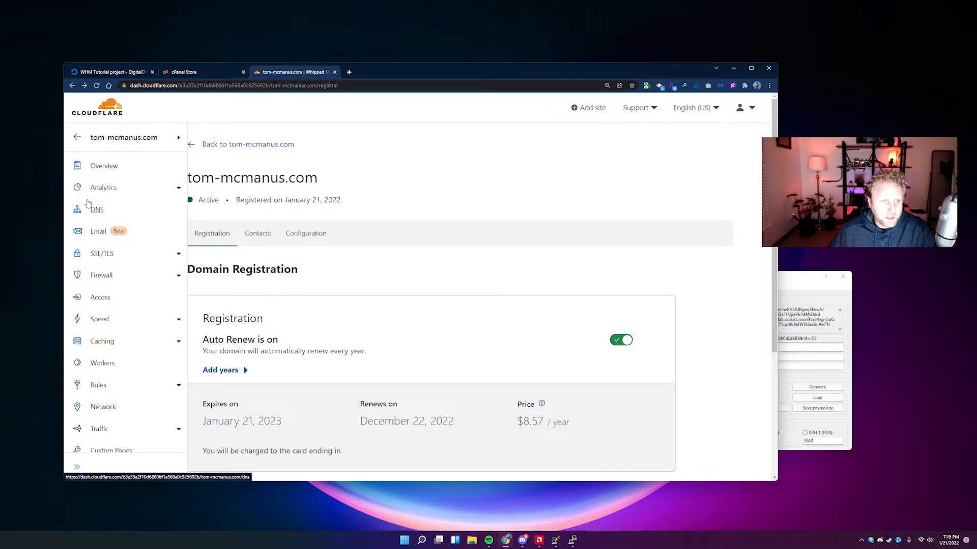
pyautogui.click(96, 210)
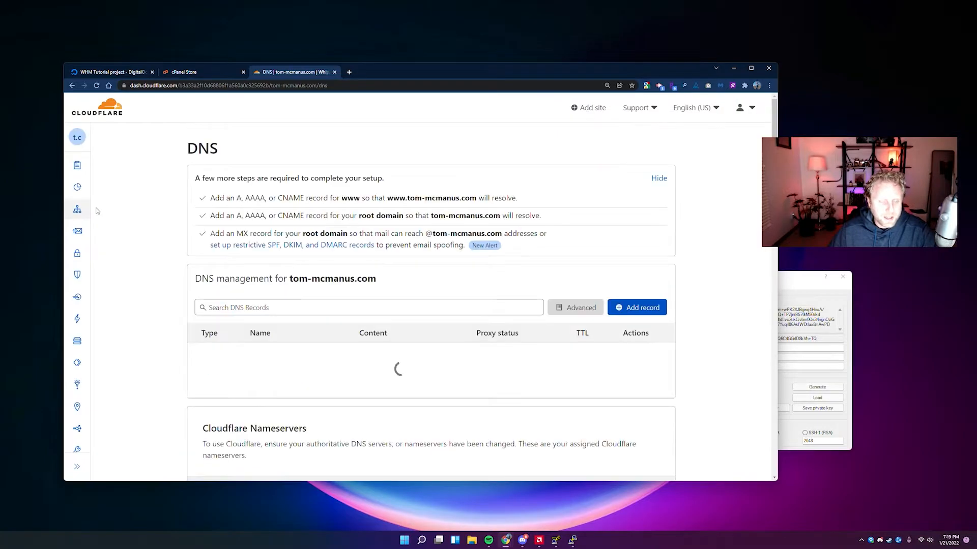
# Check the assigned Cloudflare nameservers, including rosalie.ns.cloudflare.com.
pyautogui.scroll(-3, 152, 209)
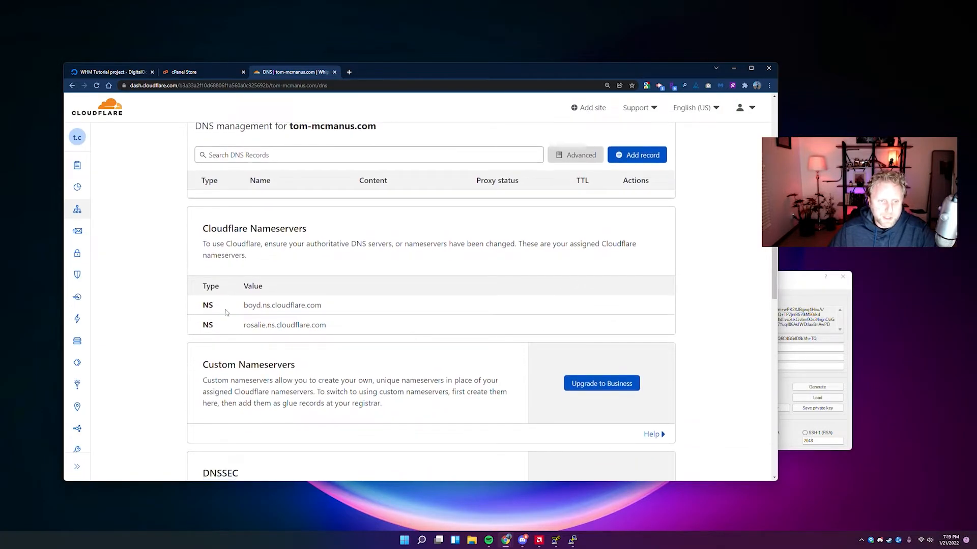
pyautogui.moveTo(234, 305)
pyautogui.mouseDown()
pyautogui.moveTo(333, 306)
pyautogui.moveTo(263, 319)
pyautogui.moveTo(243, 313)
pyautogui.mouseUp()
pyautogui.click(277, 291)
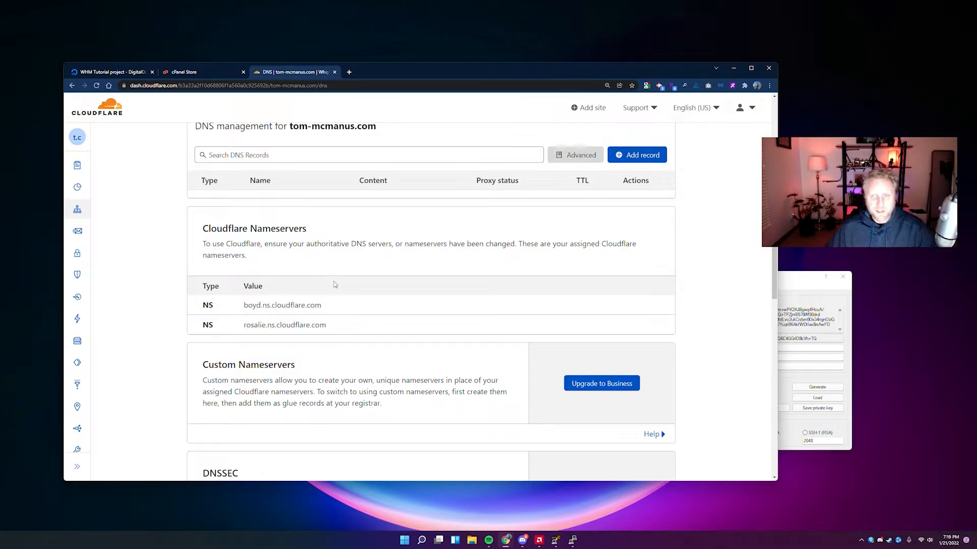
pyautogui.scroll(1, 373, 258)
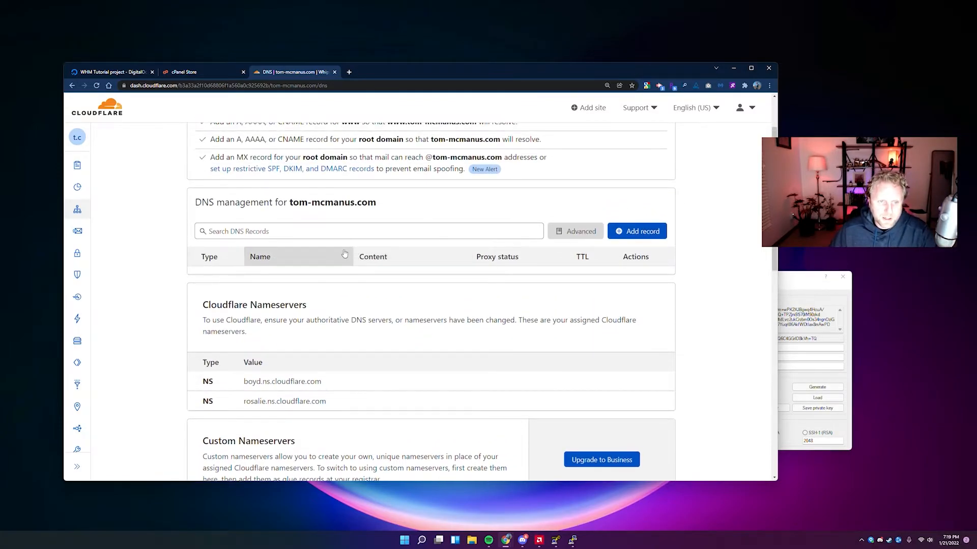
# Move the terminal aside, reposition the browser, and start a new DNS record form.
pyautogui.click(572, 540)
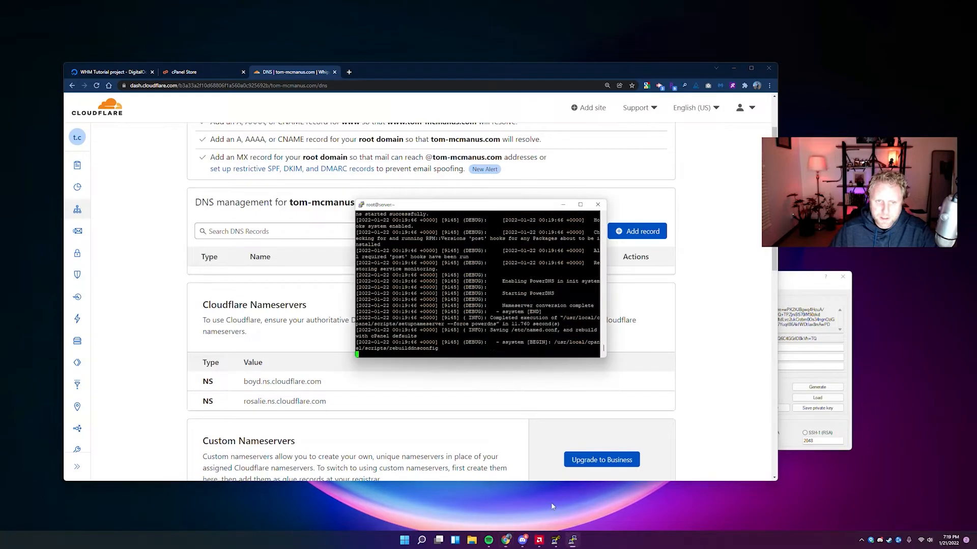
pyautogui.moveTo(431, 209); pyautogui.dragTo(133, 34)
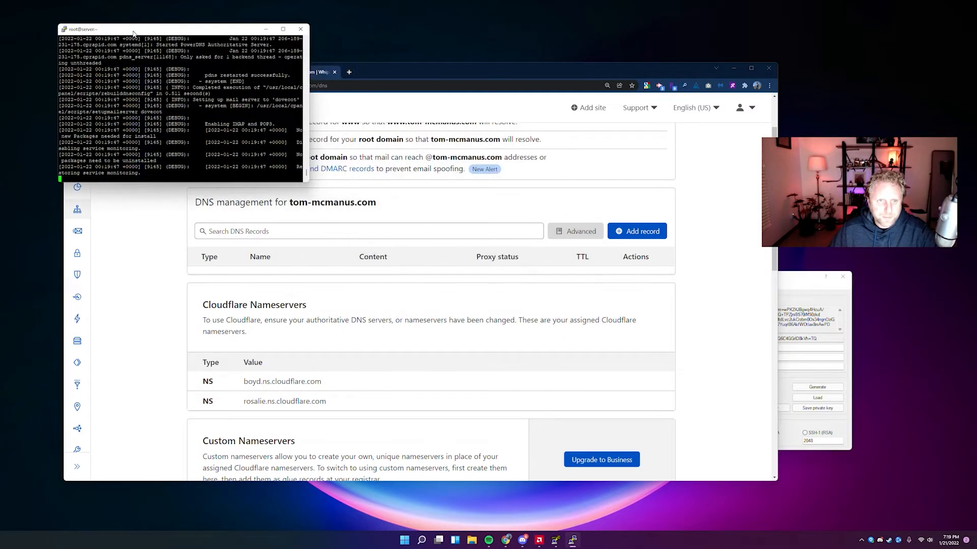
pyautogui.click(410, 78)
pyautogui.moveTo(395, 77); pyautogui.dragTo(413, 90)
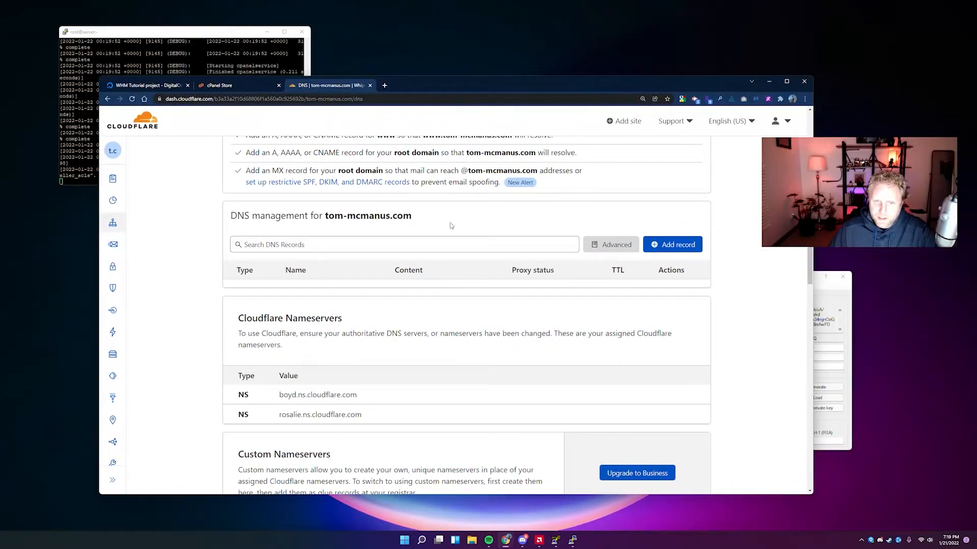
pyautogui.click(458, 245)
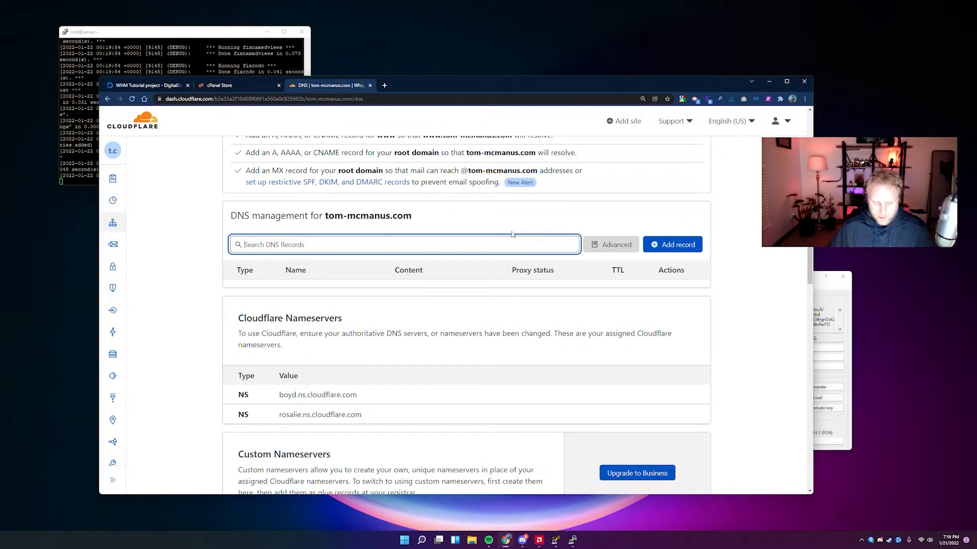
pyautogui.click(672, 244)
pyautogui.click(308, 303)
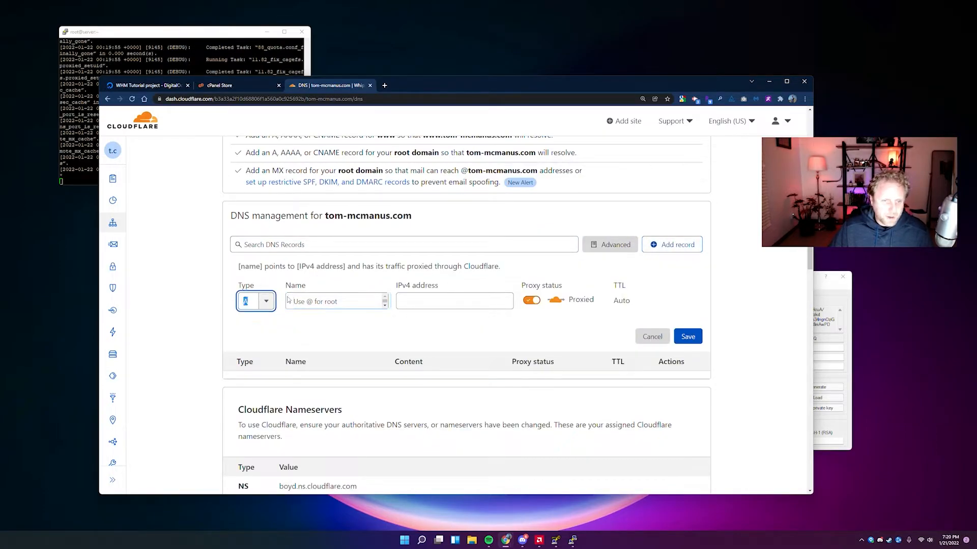
# Save a proxied A record named @ pointing to the droplet IP 206.189.231.175.
pyautogui.write('@')
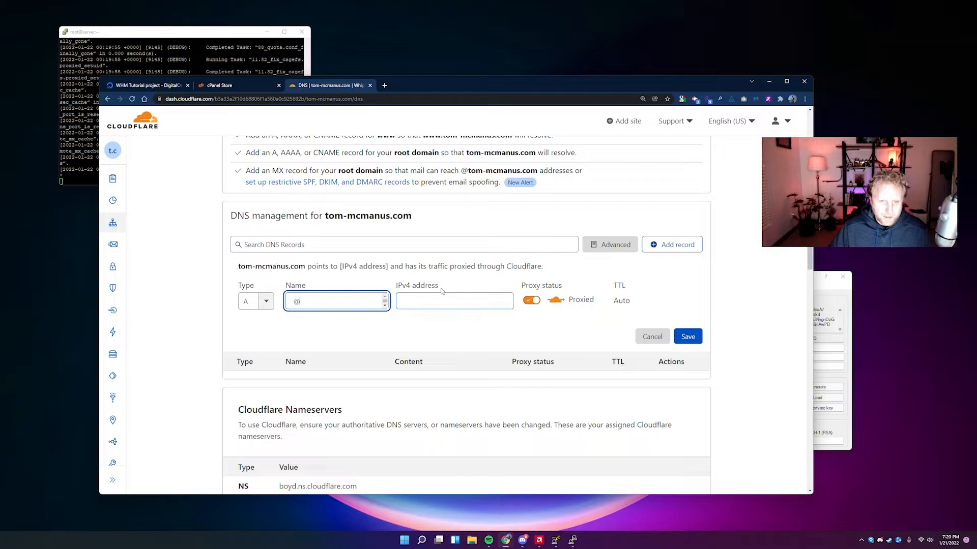
pyautogui.click(432, 299)
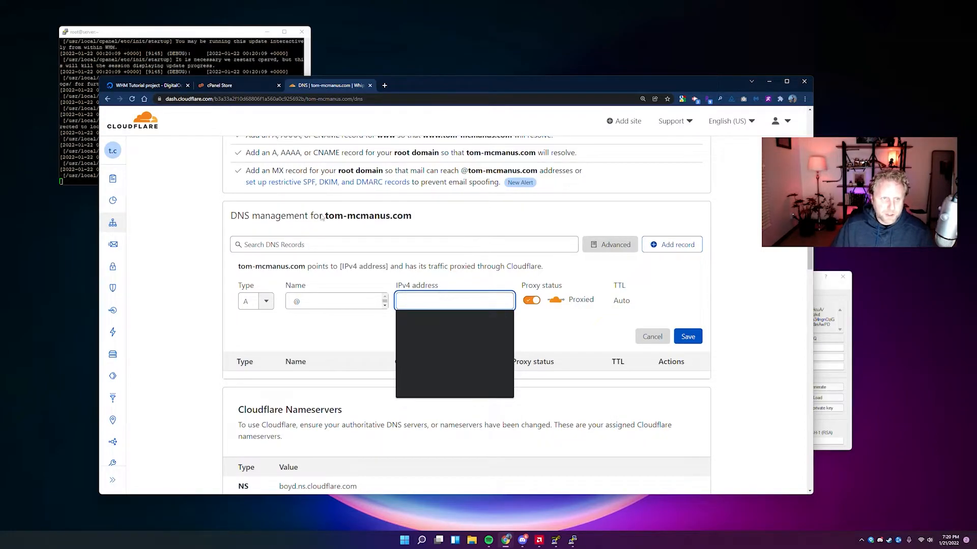
pyautogui.click(145, 85)
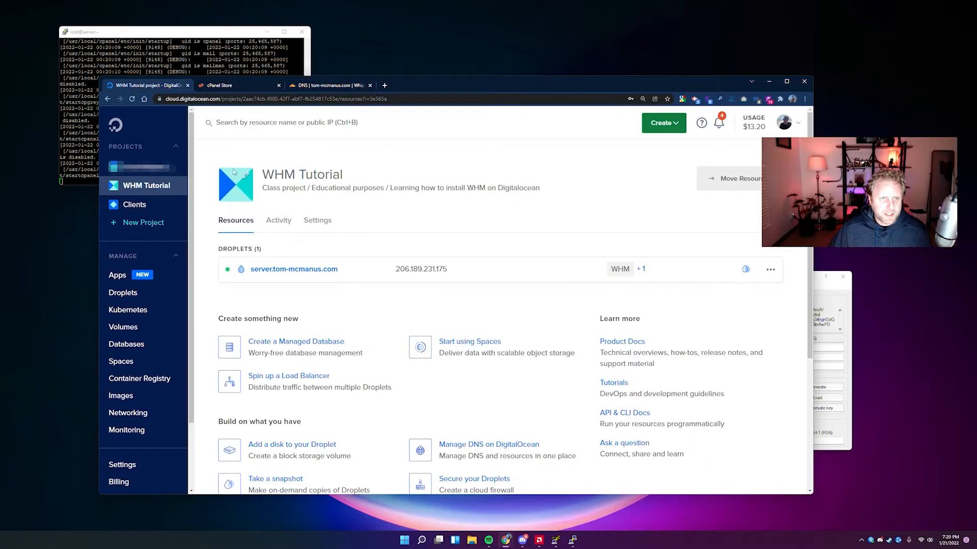
pyautogui.click(408, 273)
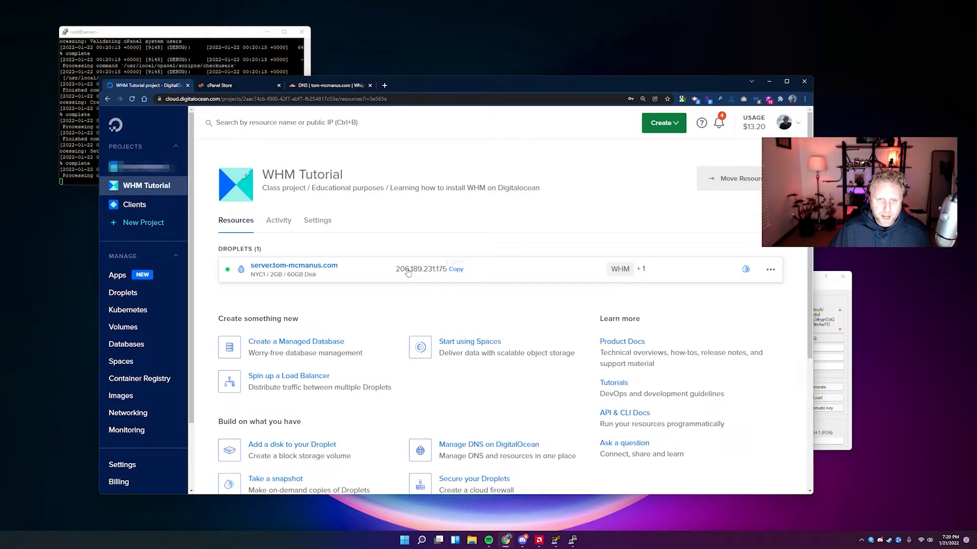
pyautogui.click(313, 87)
pyautogui.click(431, 299)
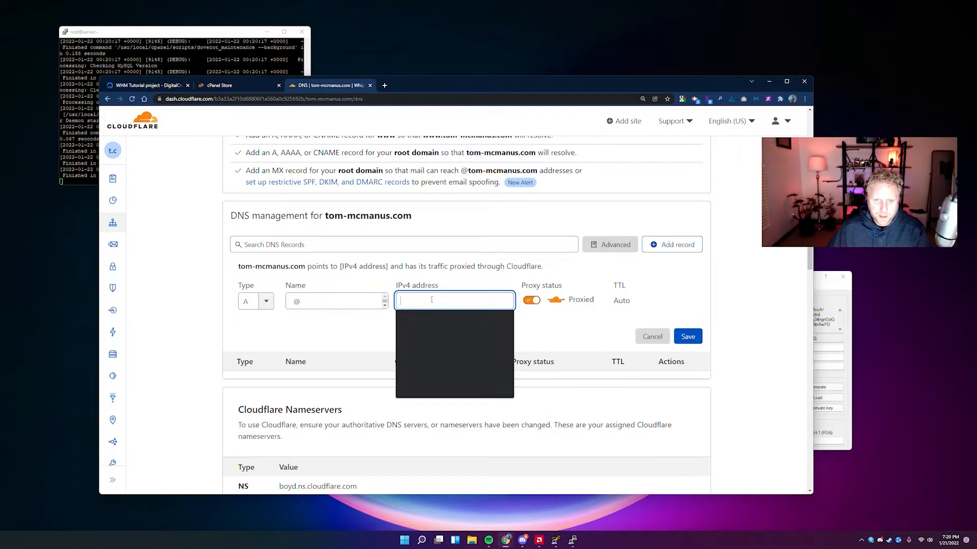
pyautogui.rightClick(432, 300)
pyautogui.click(464, 348)
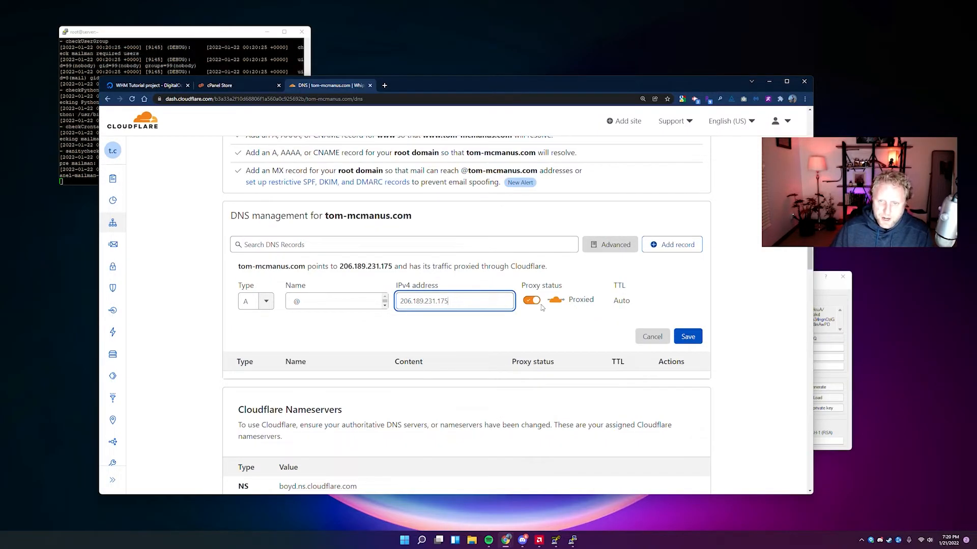
pyautogui.click(687, 336)
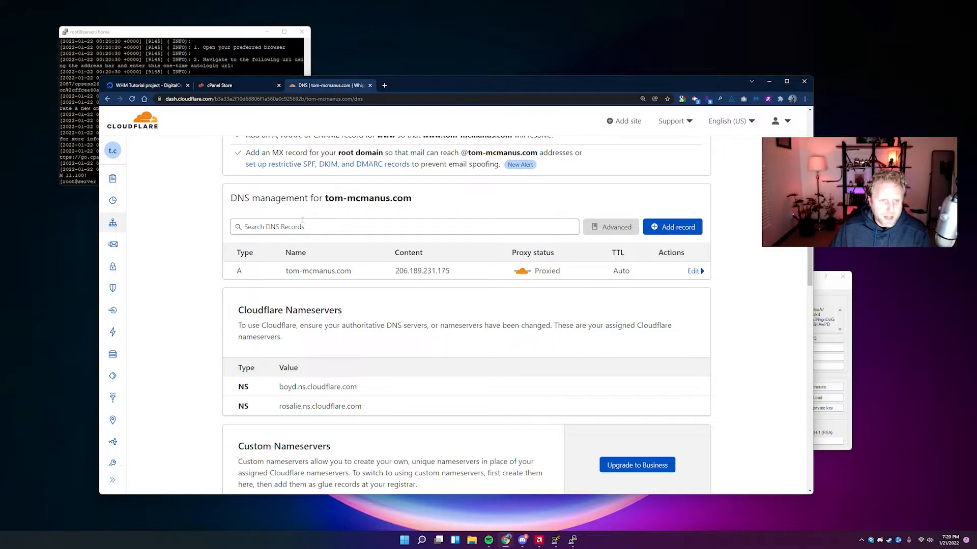
# Save an A record named 'server' for 206.189.231.175 with proxying turned off.
pyautogui.click(672, 227)
pyautogui.click(321, 282)
pyautogui.write('www')
pyautogui.press('BackSpace')
pyautogui.press('BackSpace')
pyautogui.press('BackSpace')
pyautogui.write('server')
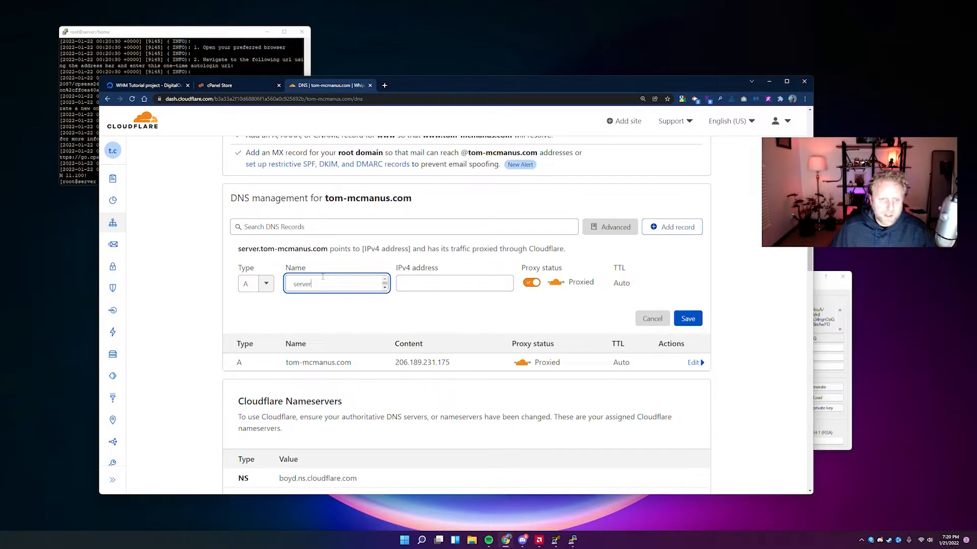
pyautogui.moveTo(239, 249); pyautogui.dragTo(313, 252)
pyautogui.click(257, 250)
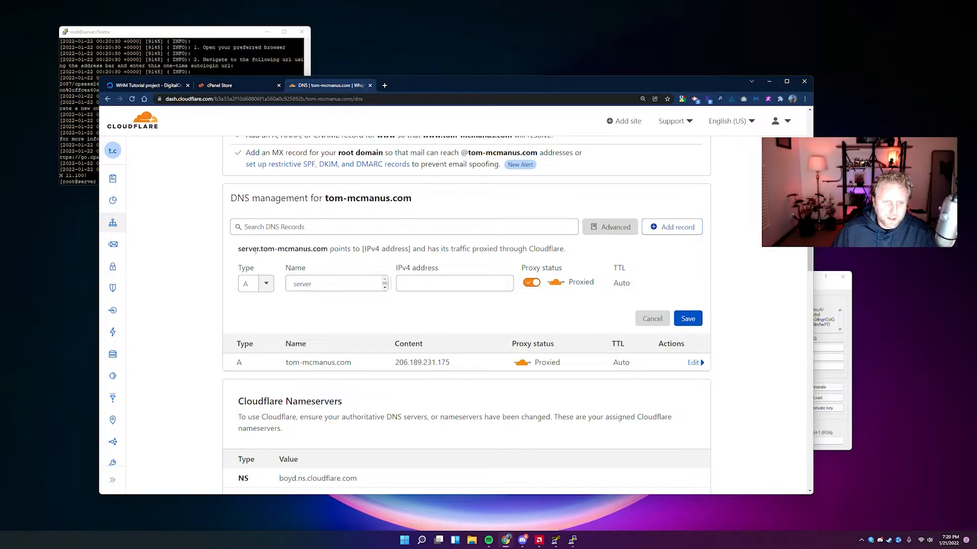
pyautogui.moveTo(242, 247); pyautogui.dragTo(345, 262)
pyautogui.click(471, 282)
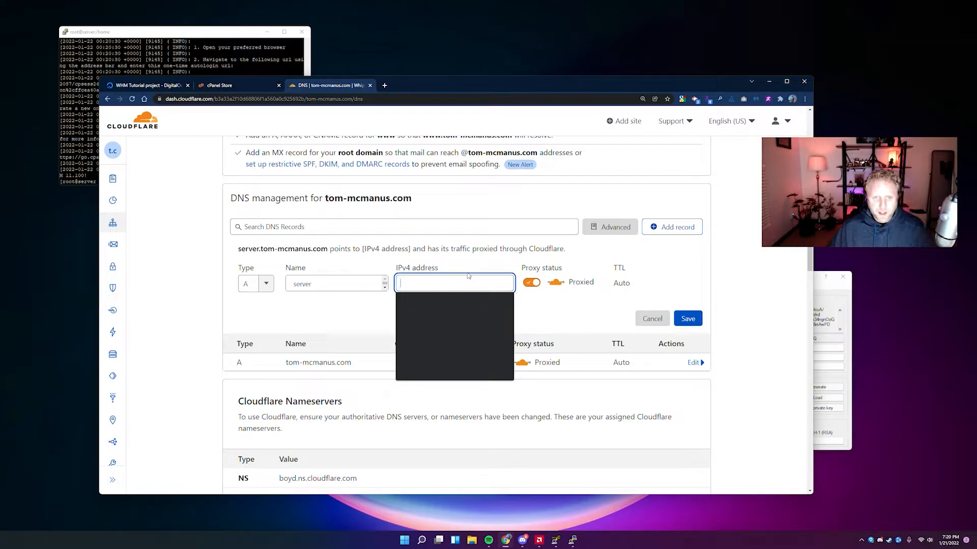
pyautogui.hotkey('ctrl', 'v')
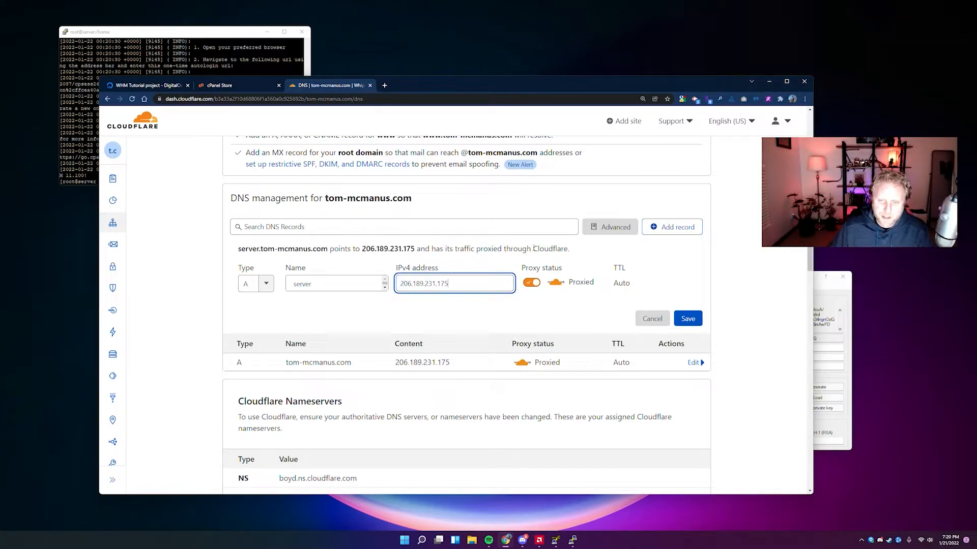
pyautogui.click(538, 284)
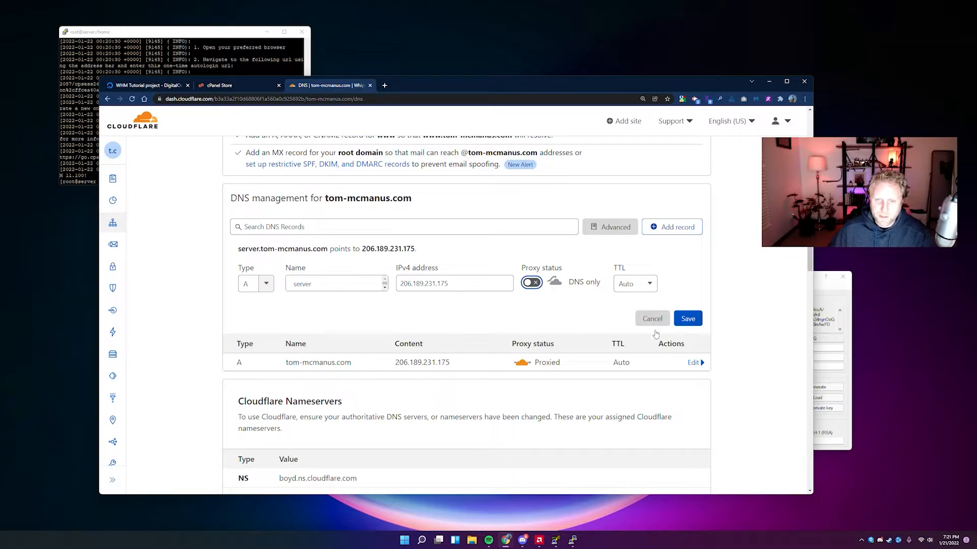
pyautogui.click(690, 321)
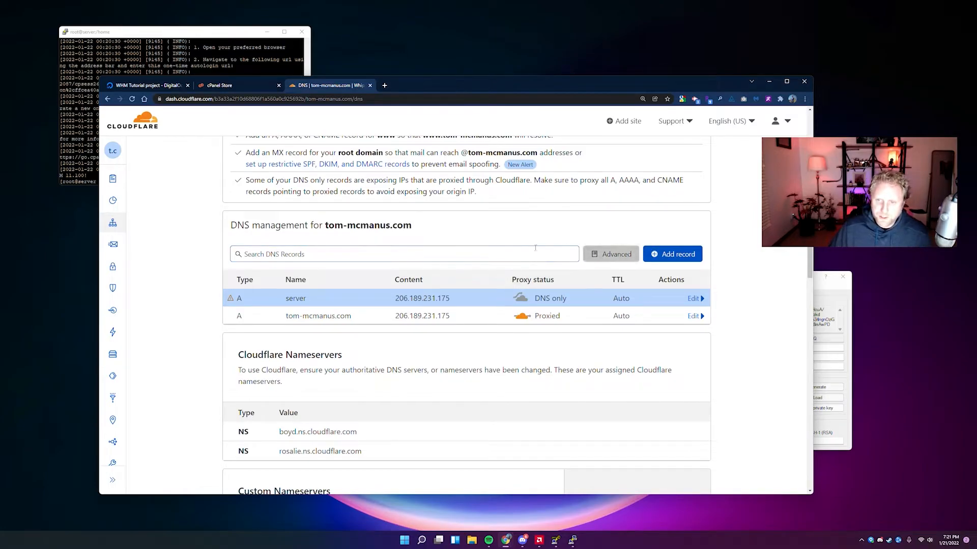
# Add a DNS-only A record ns1 pointing to 206.189.231.175.
pyautogui.click(672, 254)
pyautogui.click(332, 311)
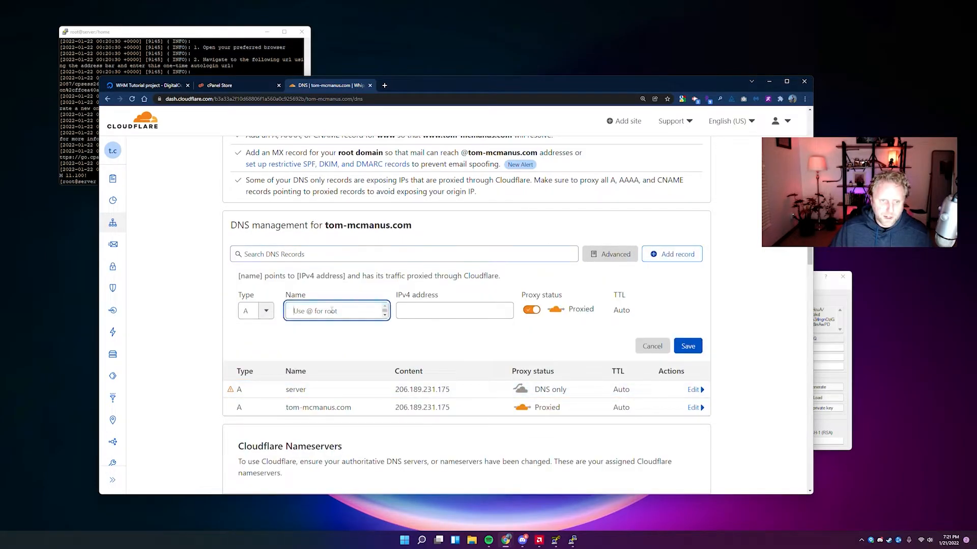
pyautogui.write('ns1')
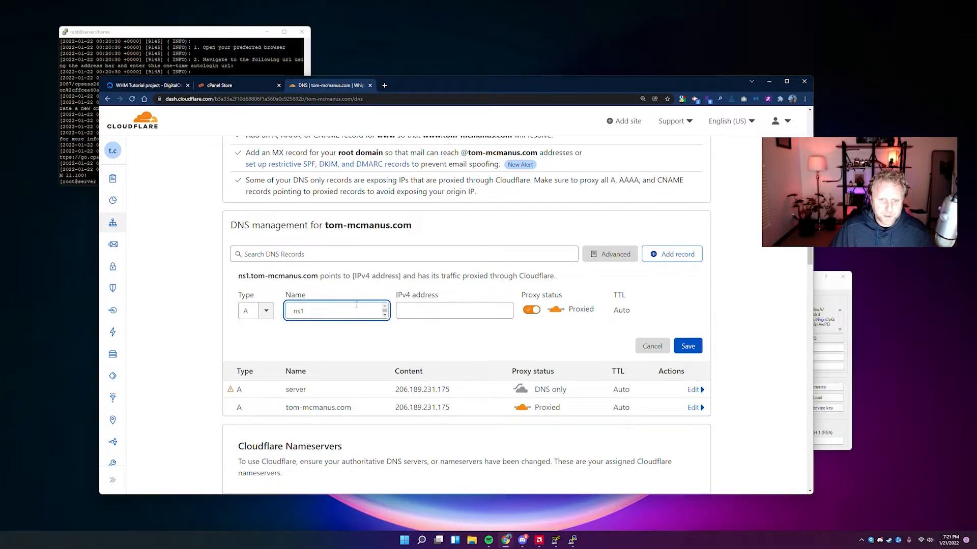
pyautogui.click(455, 310)
pyautogui.click(448, 328)
pyautogui.click(530, 311)
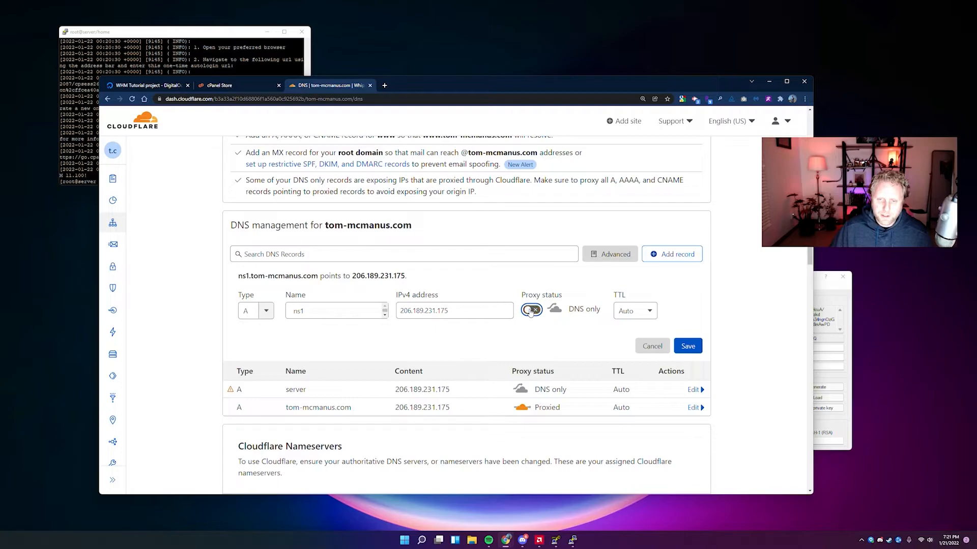
pyautogui.click(687, 347)
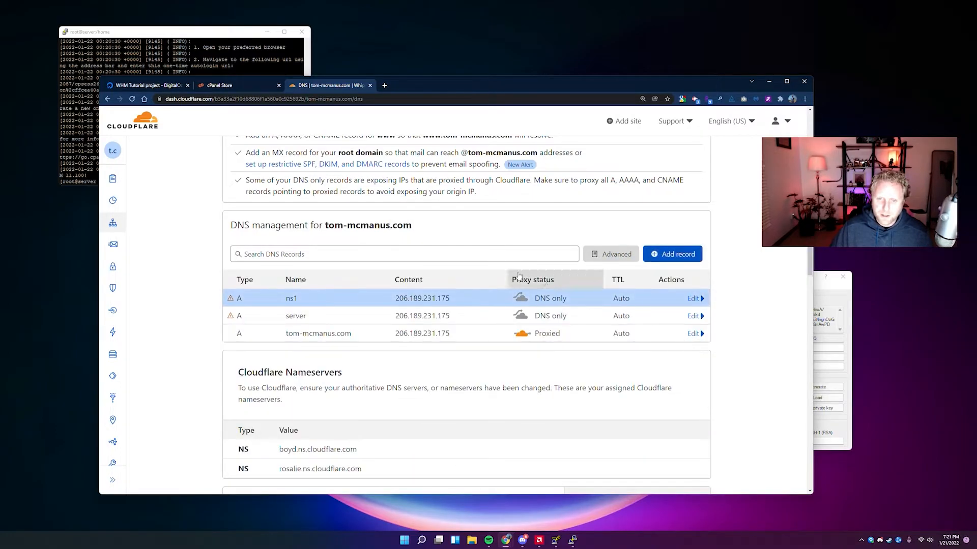
# Add a DNS-only A record ns2 pointing to 206.189.231.175.
pyautogui.click(661, 254)
pyautogui.click(322, 309)
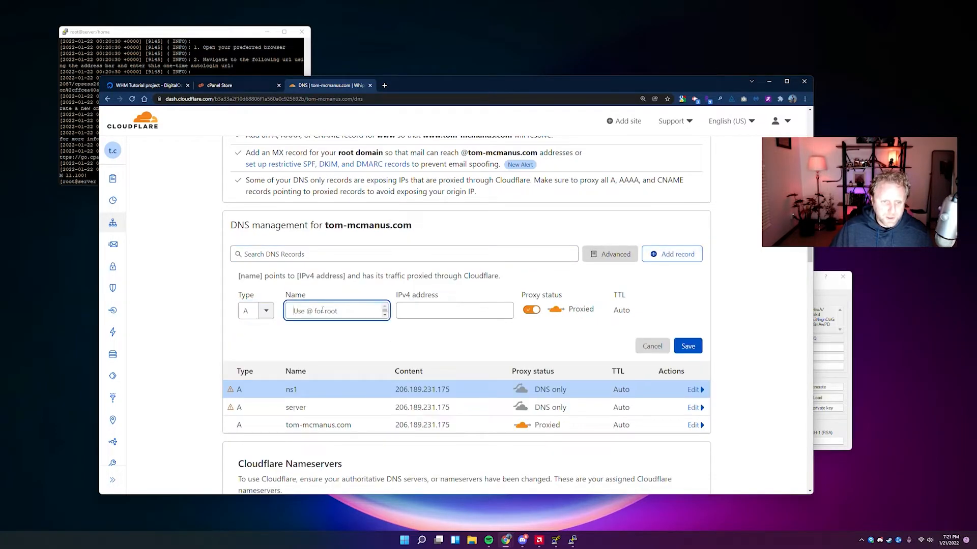
pyautogui.write('ns2')
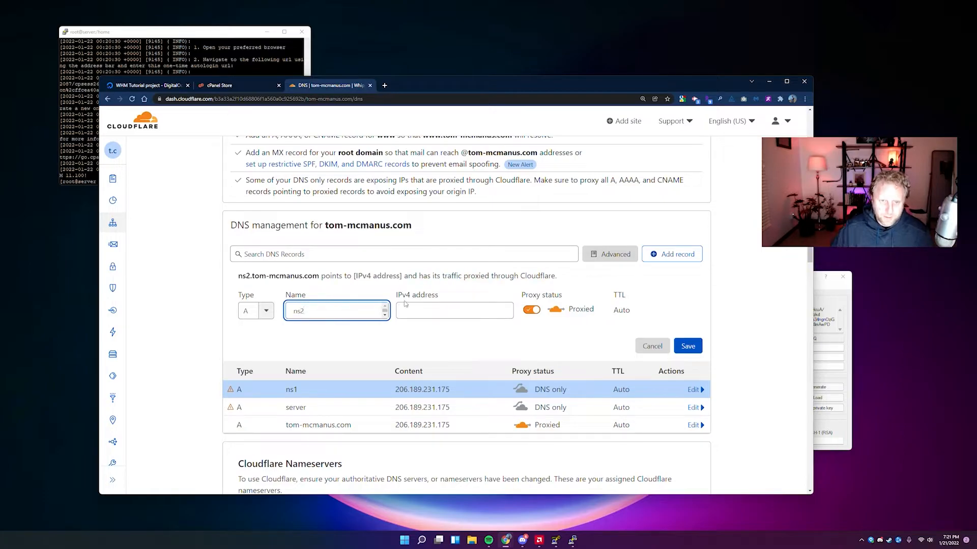
pyautogui.click(483, 310)
pyautogui.click(478, 328)
pyautogui.click(531, 309)
pyautogui.click(687, 345)
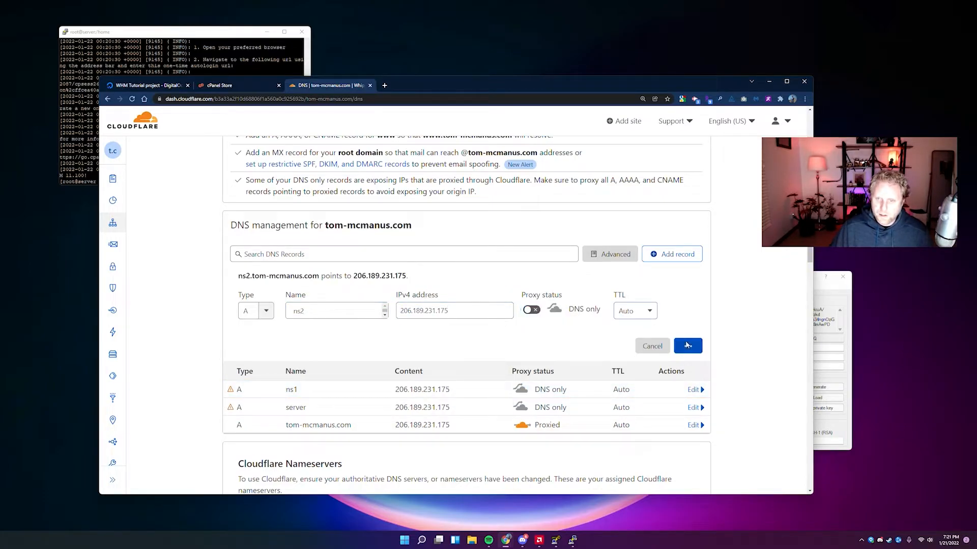
# Add a DNS-only A record webmail pointing to 206.189.231.175.
pyautogui.click(644, 328)
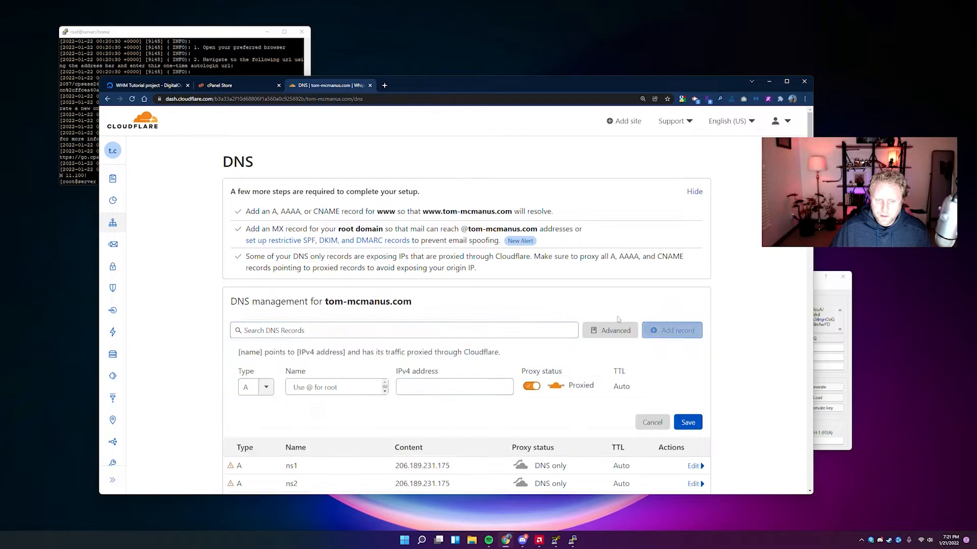
pyautogui.click(315, 385)
pyautogui.write('webmail')
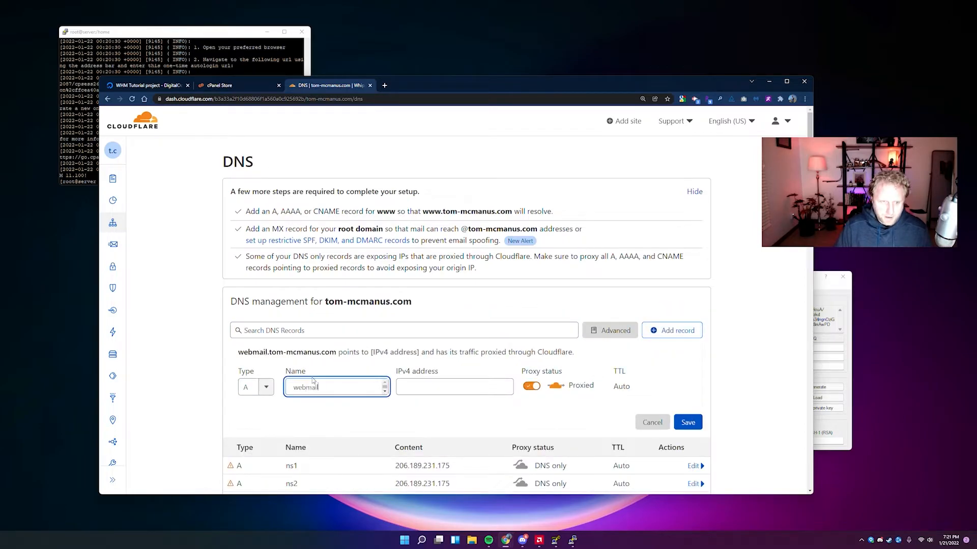
pyautogui.click(408, 386)
pyautogui.click(427, 404)
pyautogui.click(531, 386)
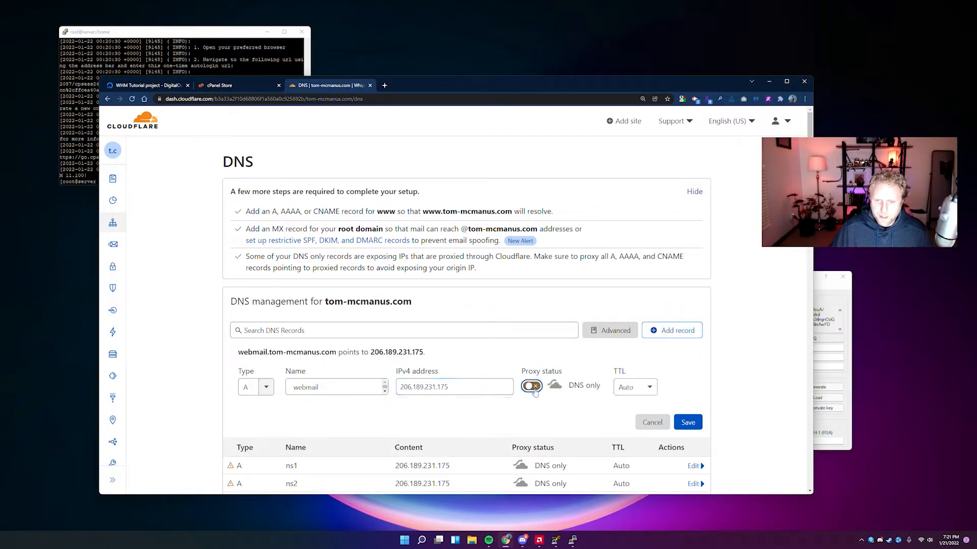
pyautogui.scroll(-1, 642, 366)
pyautogui.click(684, 384)
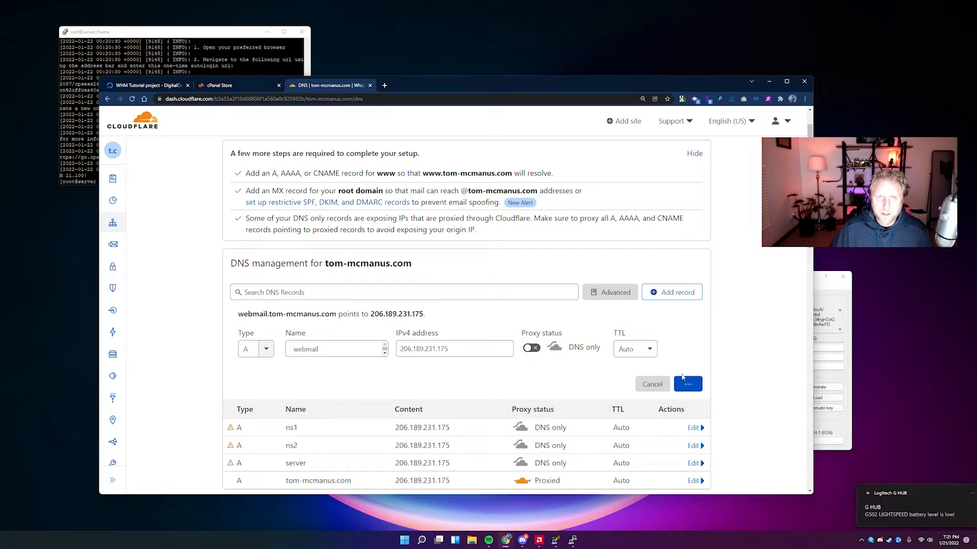
# Add a DNS-only A record cpanel pointing to 206.189.231.175.
pyautogui.click(672, 292)
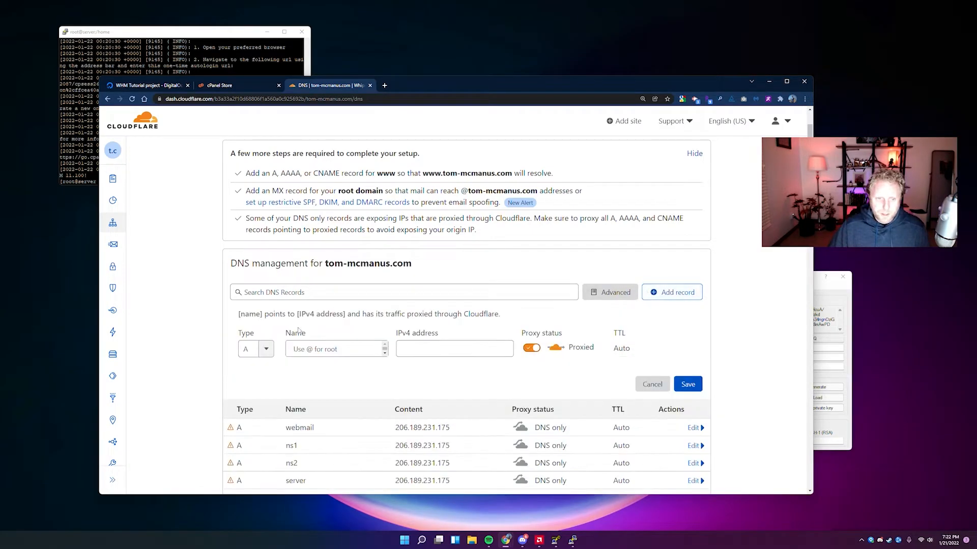
pyautogui.click(313, 355)
pyautogui.write('cpanel')
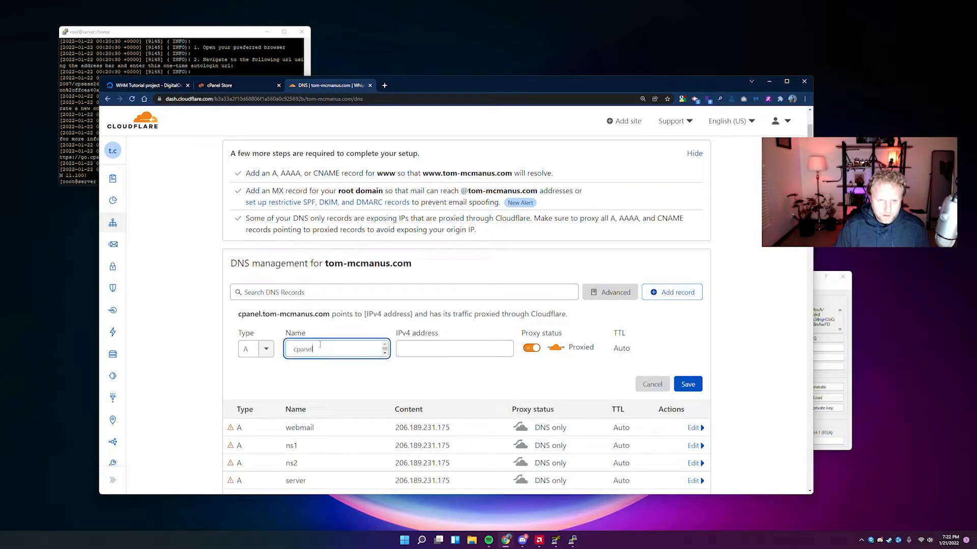
pyautogui.click(414, 349)
pyautogui.write('206.189.231.175')
pyautogui.scroll(-2, 430, 293)
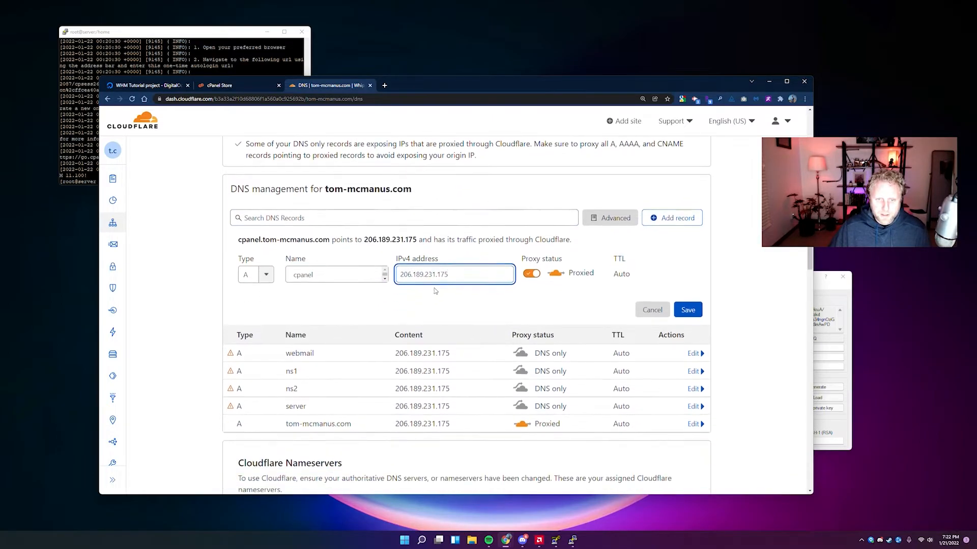
pyautogui.click(530, 273)
pyautogui.click(687, 308)
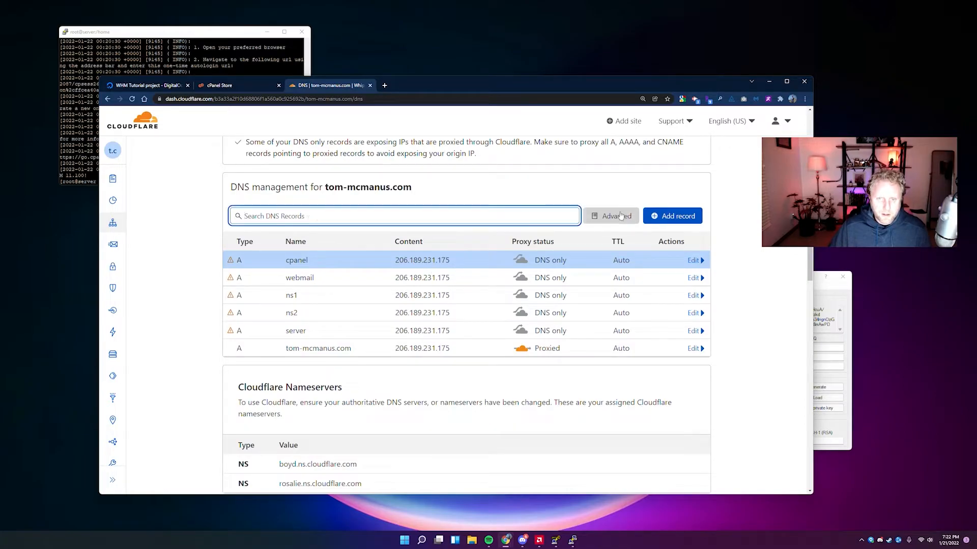
# Add a proxied A record www pointing to 206.189.231.175 and review the list.
pyautogui.click(673, 216)
pyautogui.click(319, 272)
pyautogui.write('www')
pyautogui.click(460, 273)
pyautogui.write('206.189.231.175')
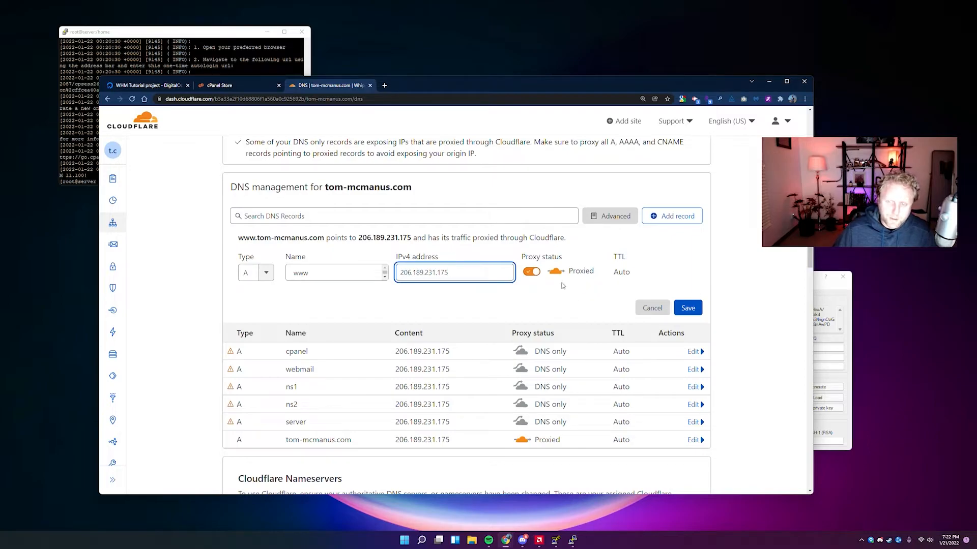
pyautogui.click(688, 307)
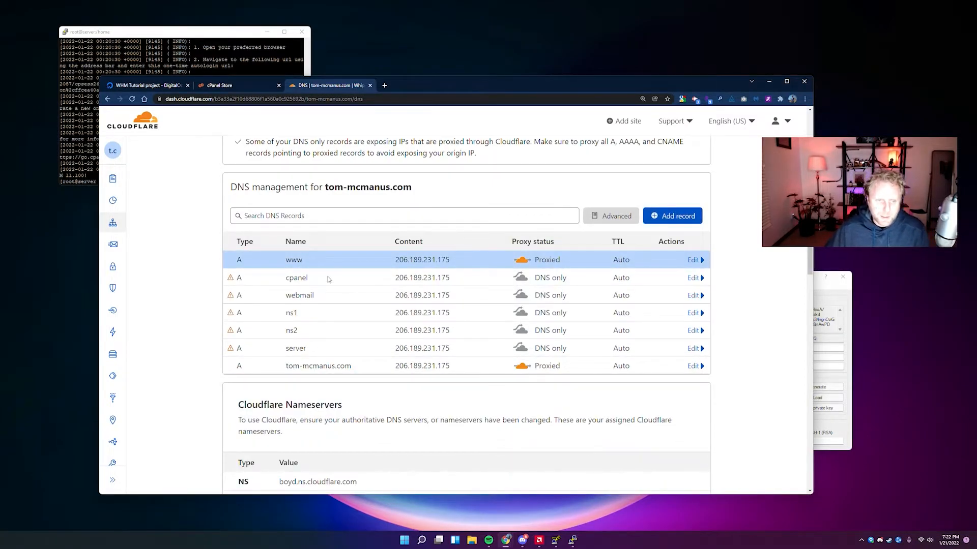
pyautogui.moveTo(230, 299)
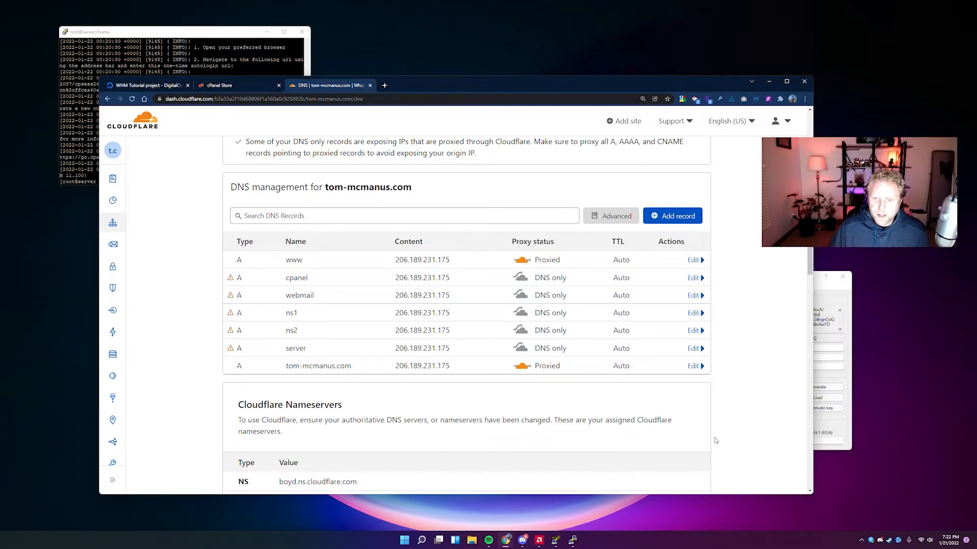
pyautogui.scroll(-1, 661, 440)
pyautogui.scroll(1, 709, 436)
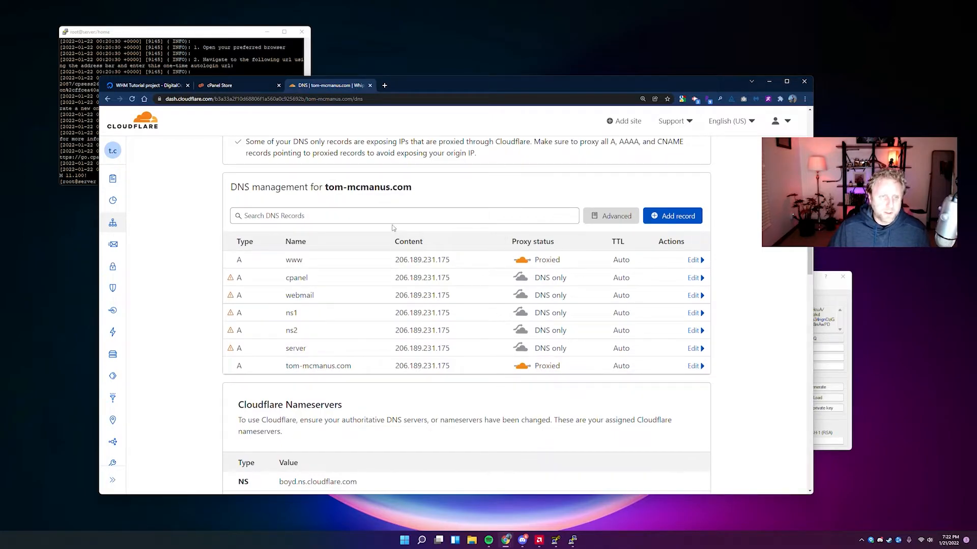
pyautogui.moveTo(203, 27); pyautogui.dragTo(275, 40)
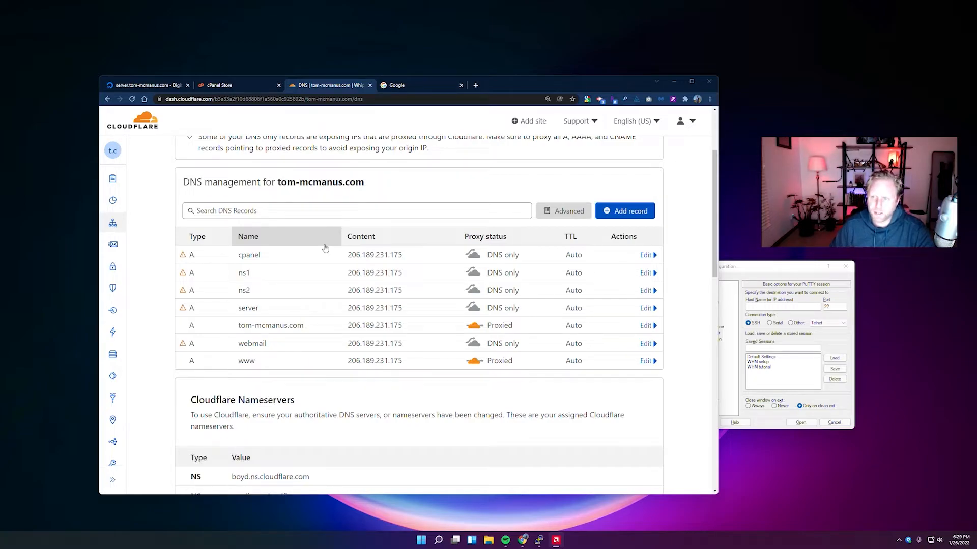
pyautogui.moveTo(99, 493); pyautogui.dragTo(104, 429)
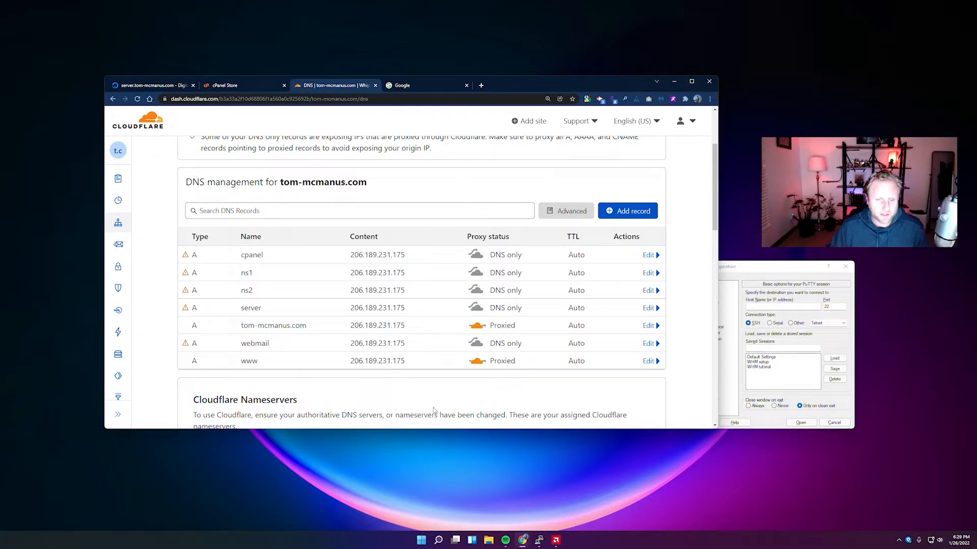
pyautogui.moveTo(438, 430); pyautogui.dragTo(440, 452)
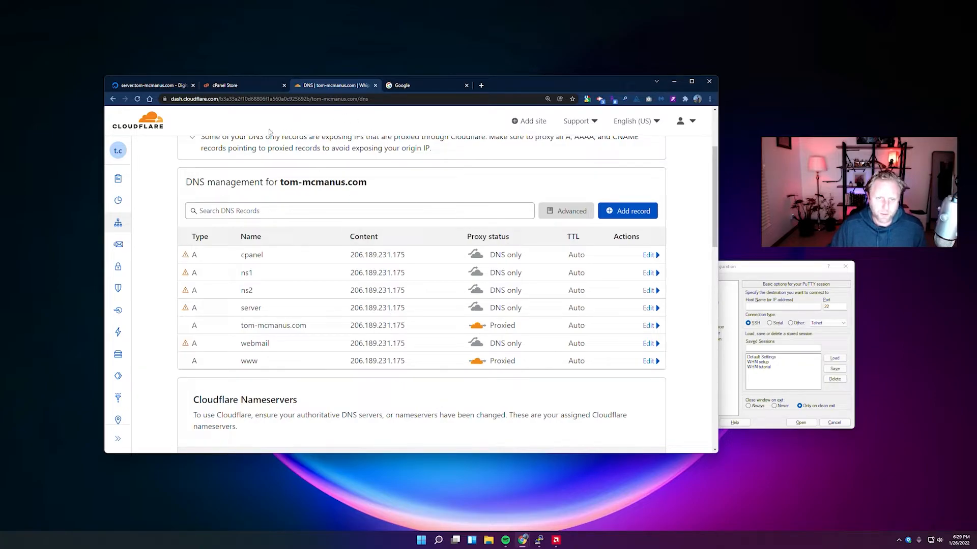
# Copy the droplet IP 206.189.231.175 from DigitalOcean's WHM Tutorial project page.
pyautogui.click(147, 85)
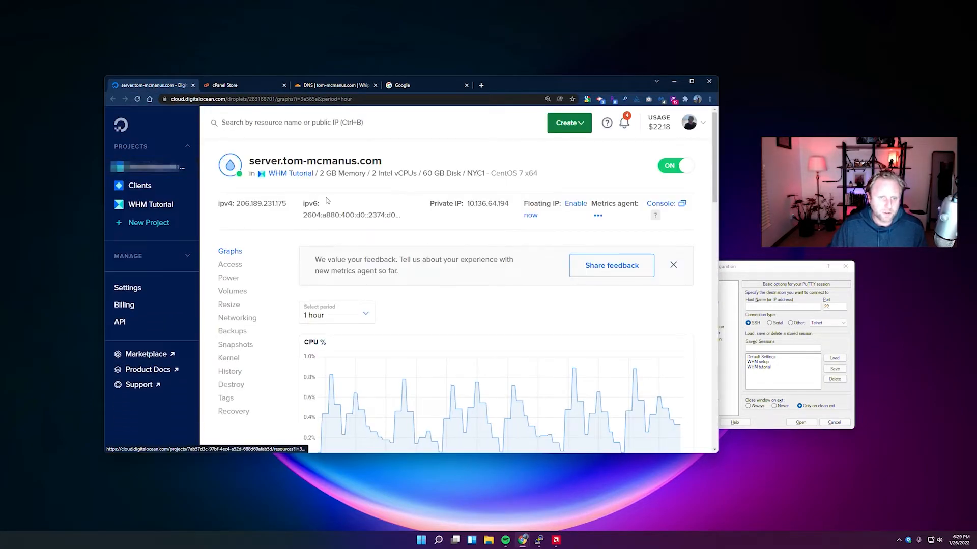
pyautogui.click(148, 204)
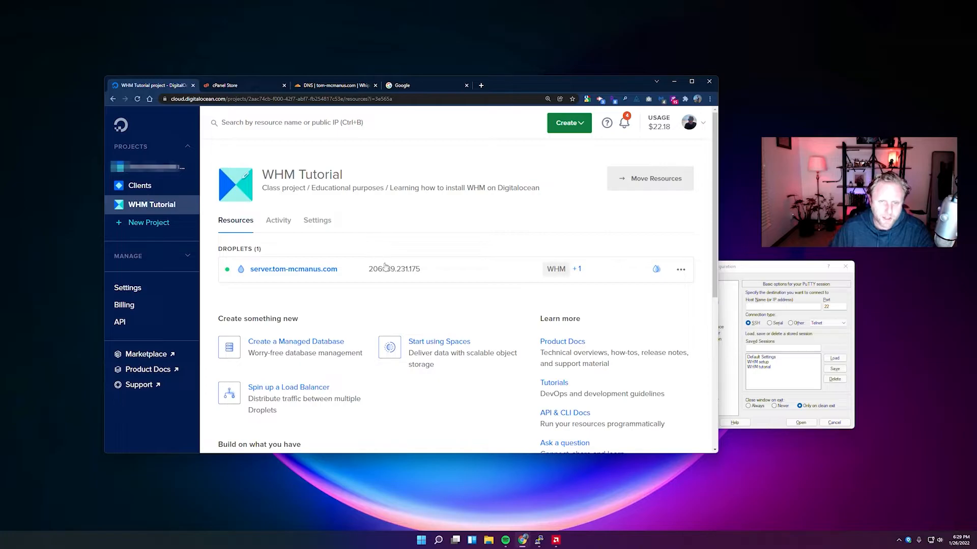
pyautogui.moveTo(409, 275)
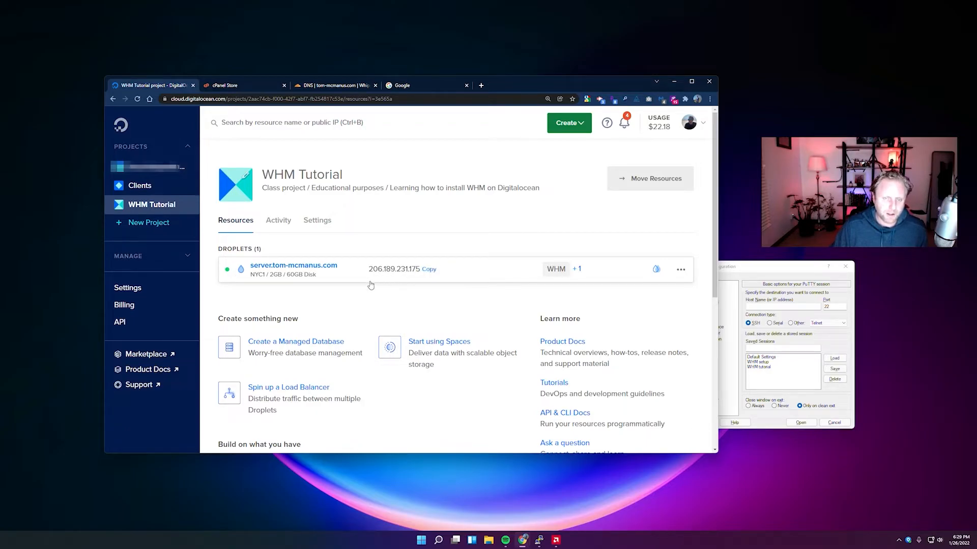
pyautogui.click(430, 272)
# Load the server's WHM login directly at 206.189.231.175 on port 2087.
pyautogui.click(406, 85)
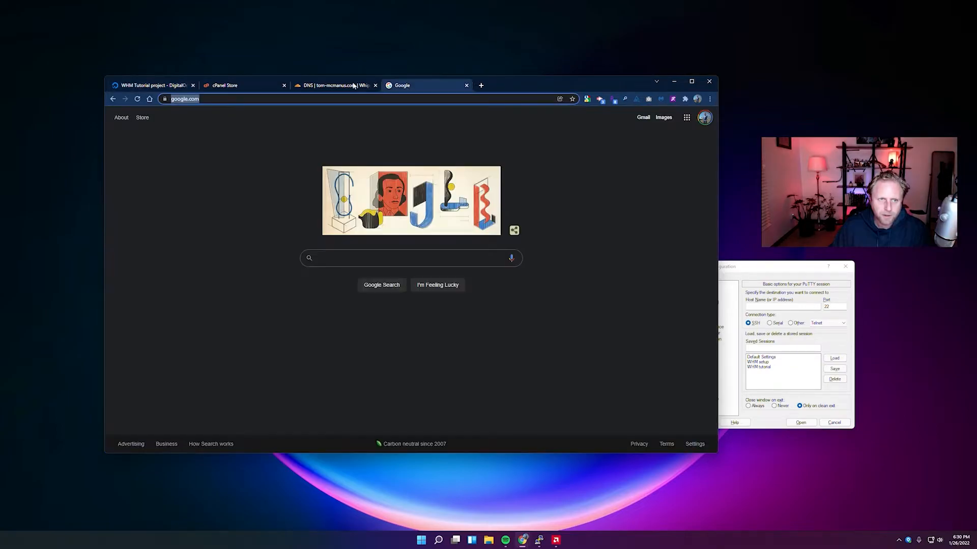
pyautogui.hotkey('ctrl', 'v')
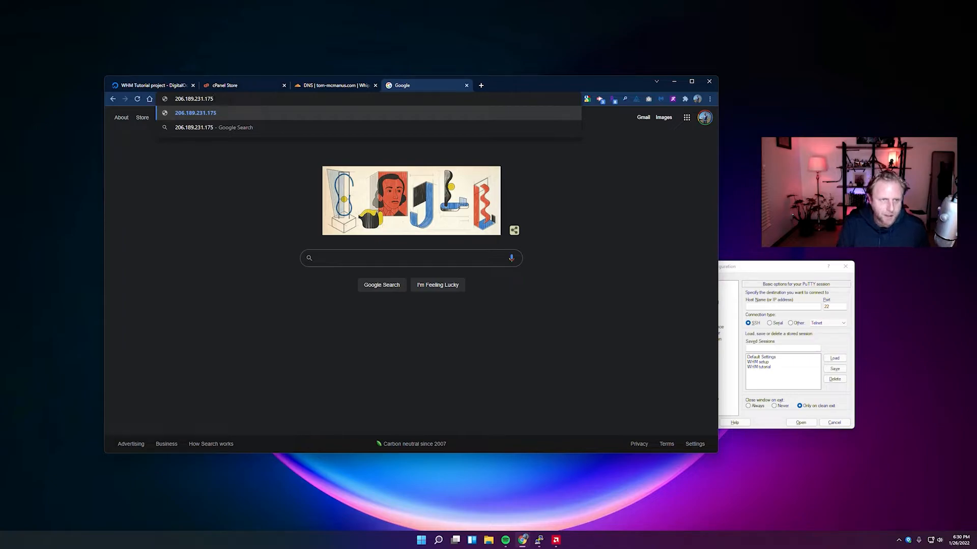
pyautogui.write(':20874')
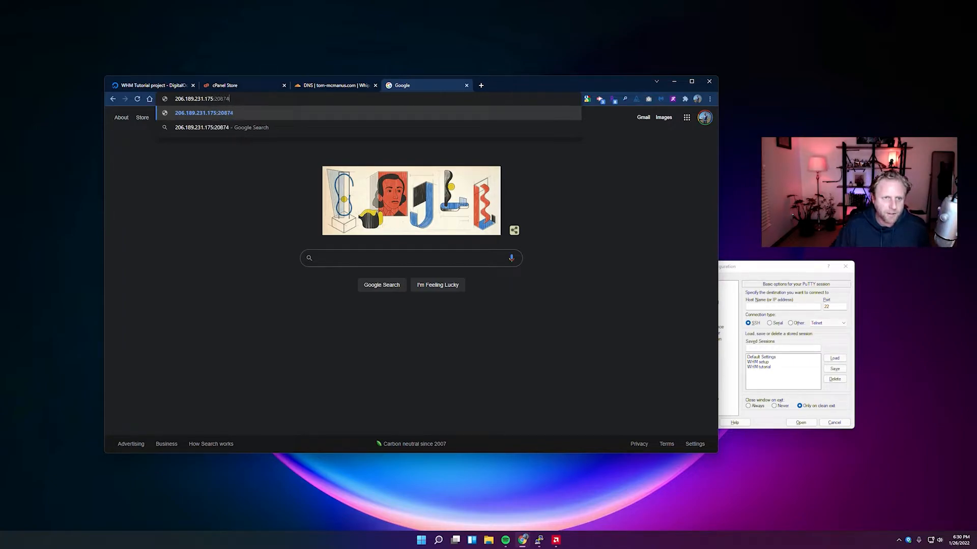
pyautogui.press('BackSpace')
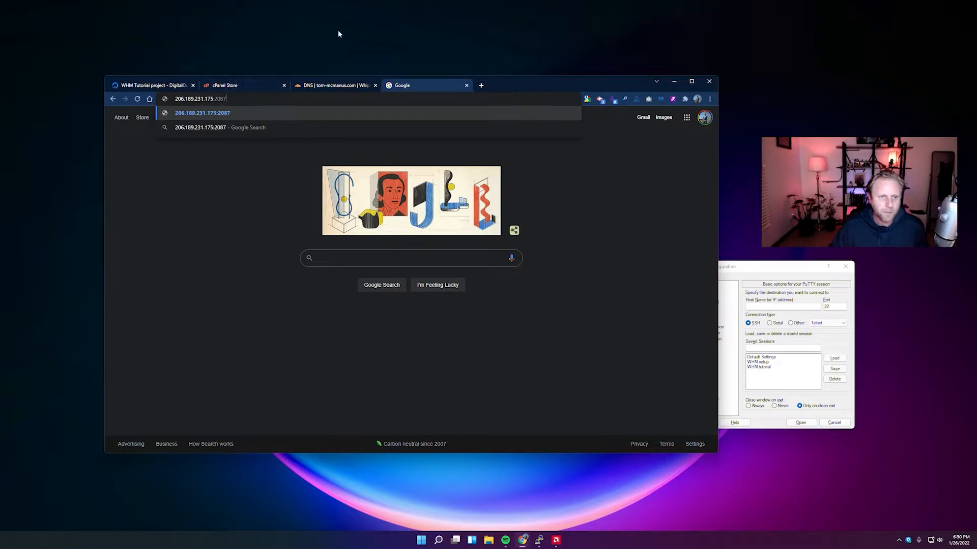
pyautogui.press('Return')
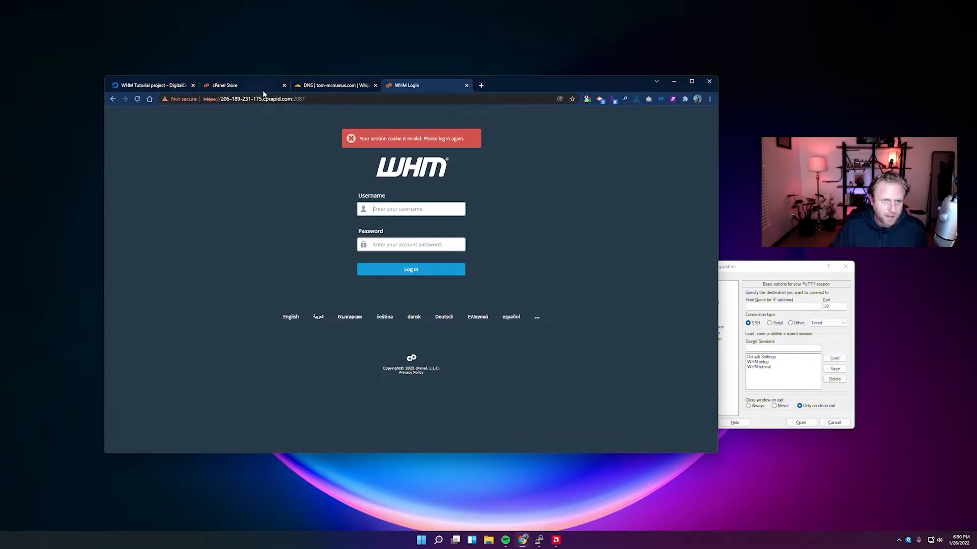
# Load the WHM login through the domain address tom-mcmanus.com/whm.
pyautogui.click(249, 100)
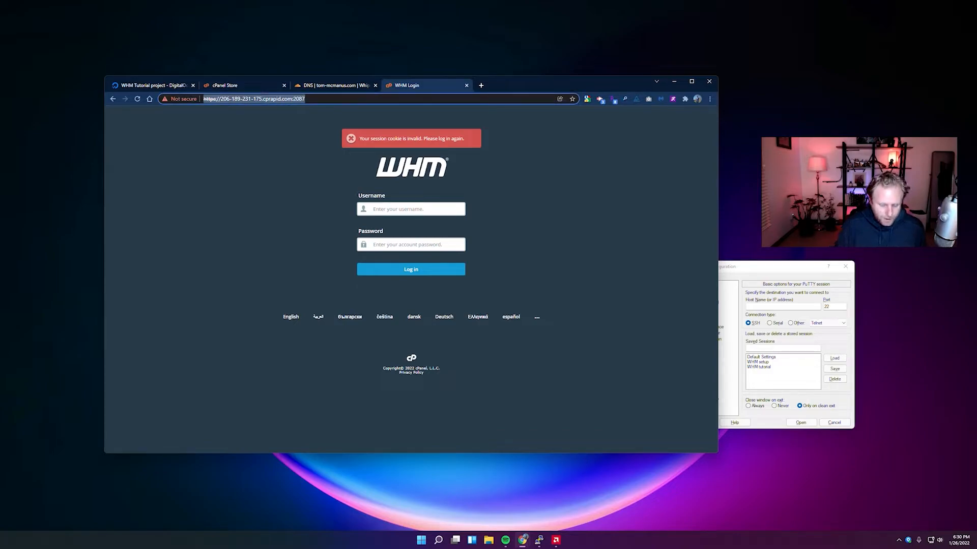
pyautogui.write('tom-mcman')
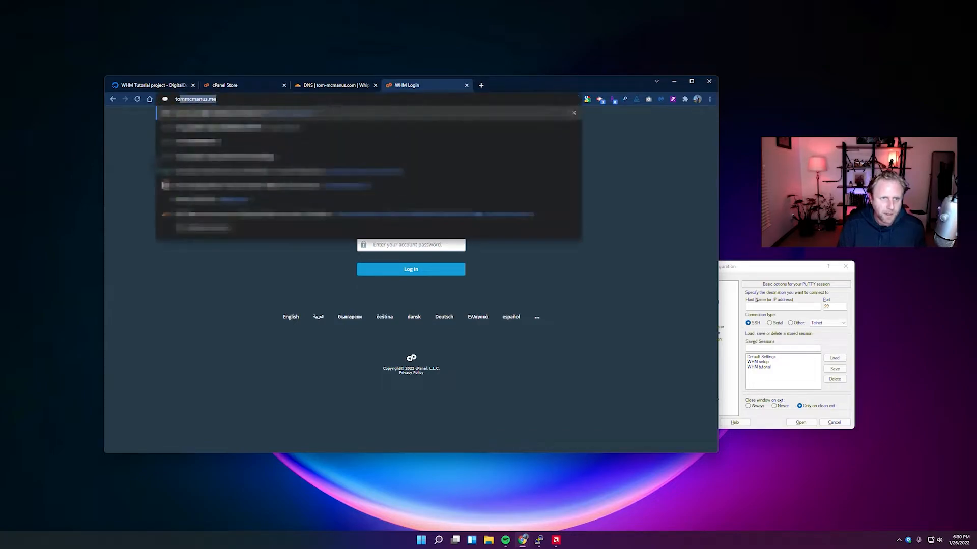
pyautogui.write('us.com/')
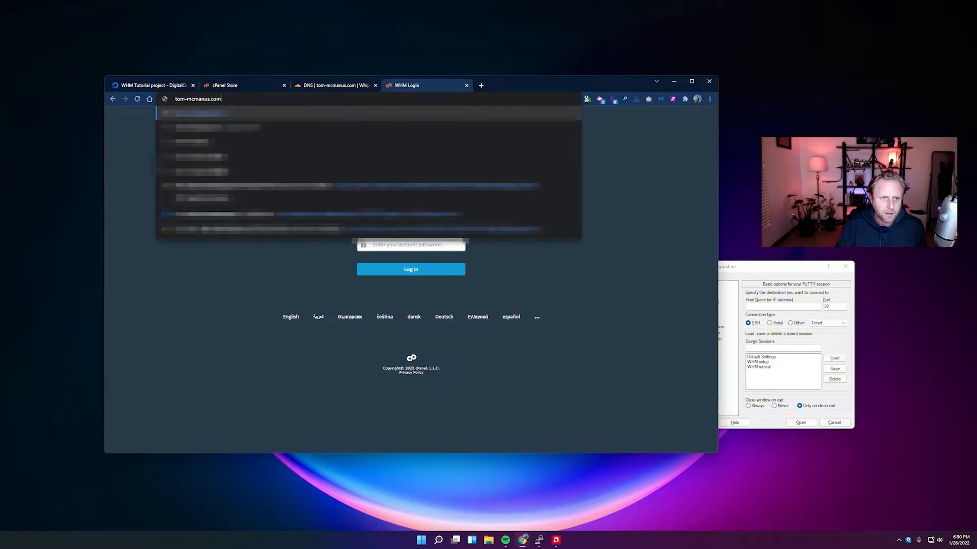
pyautogui.write('w')
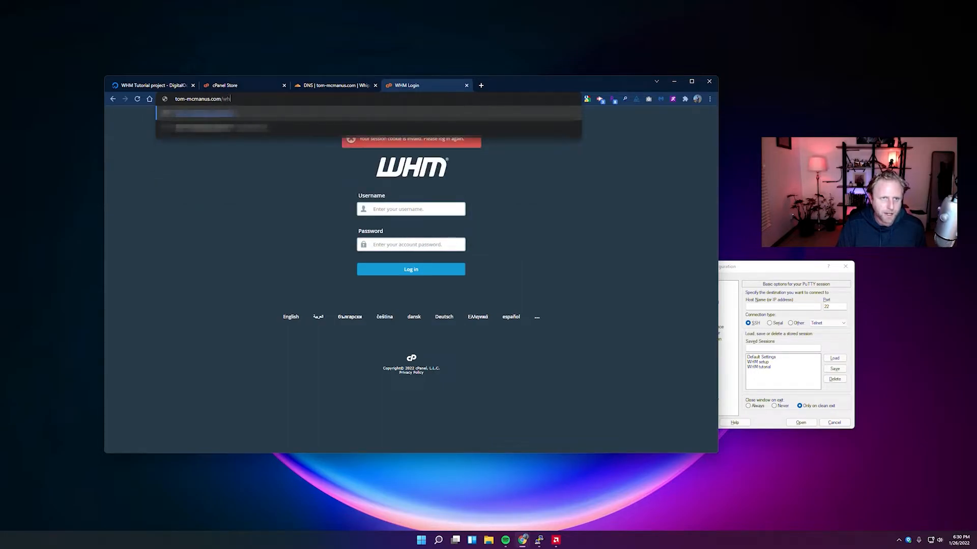
pyautogui.write('hm')
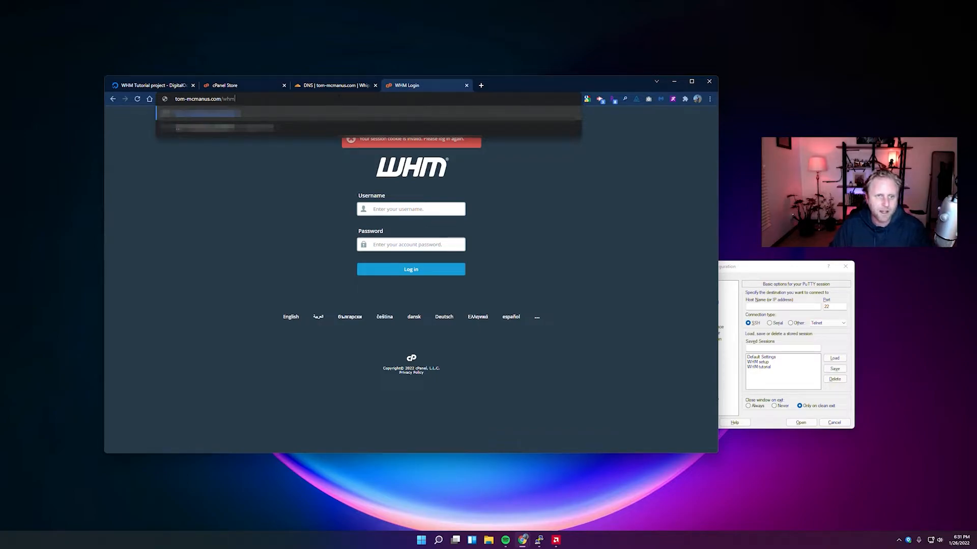
pyautogui.press('Return')
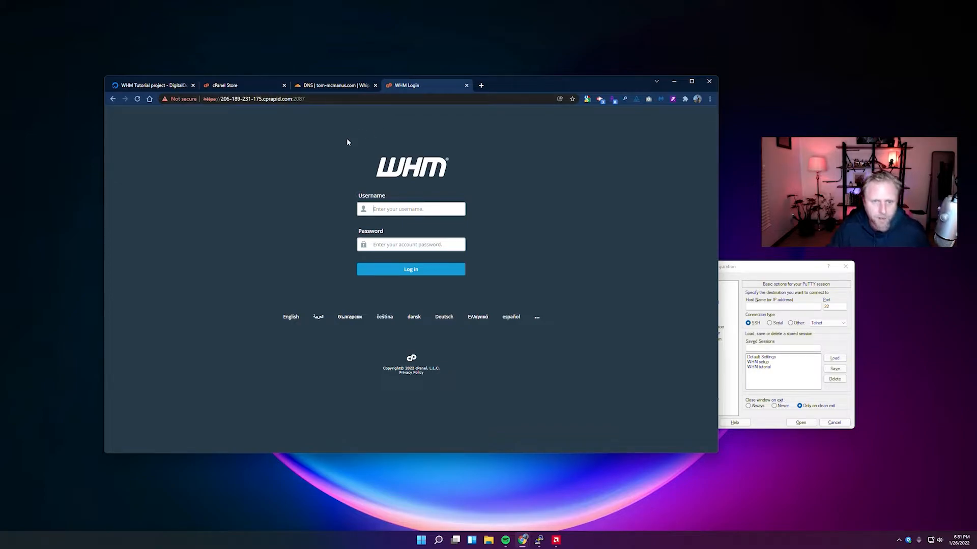
# Log in to WHM as root with the root account password.
pyautogui.click(394, 210)
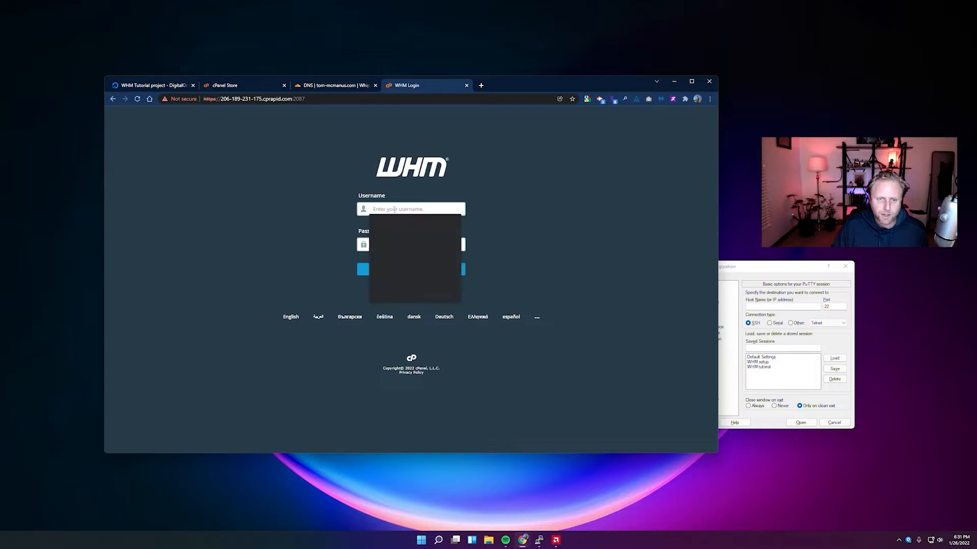
pyautogui.write('root')
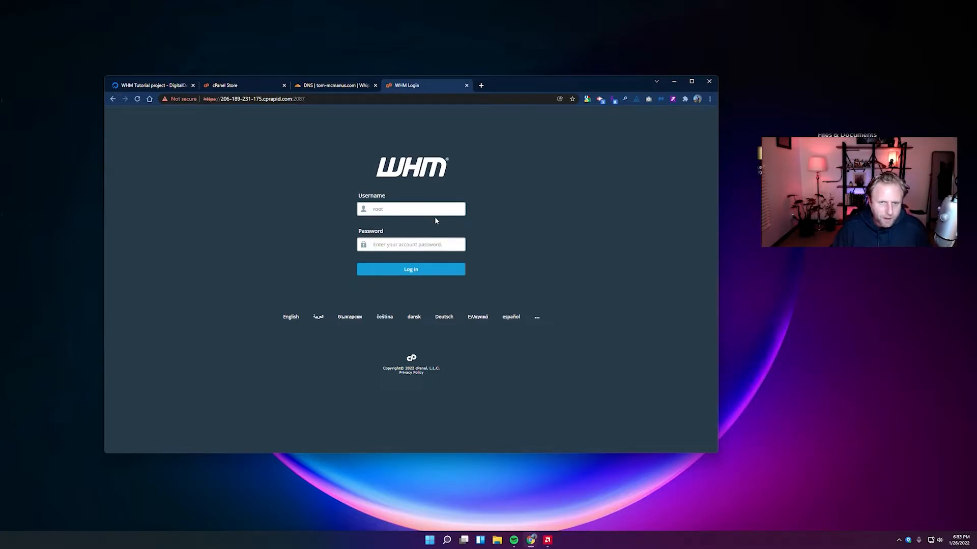
pyautogui.click(405, 244)
pyautogui.hotkey('ctrl', 'v')
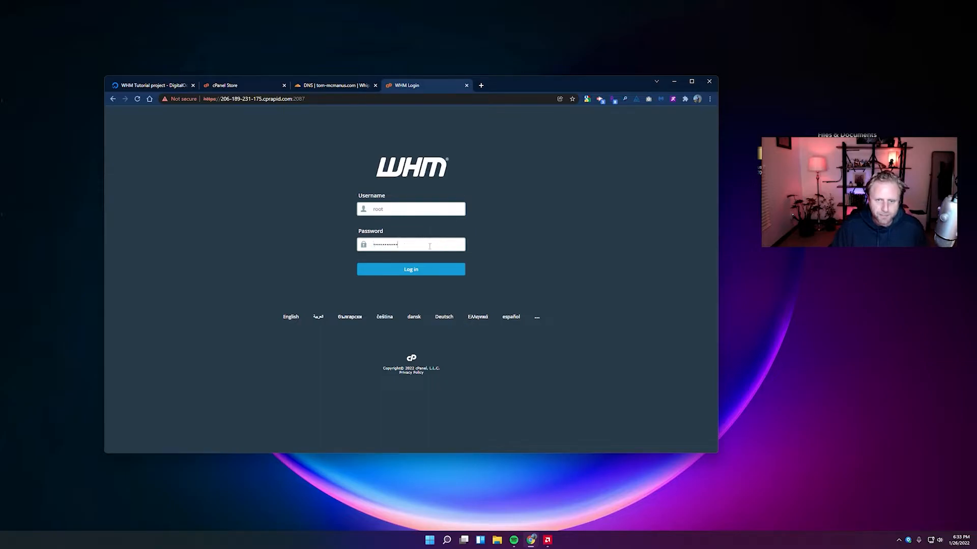
pyautogui.click(423, 269)
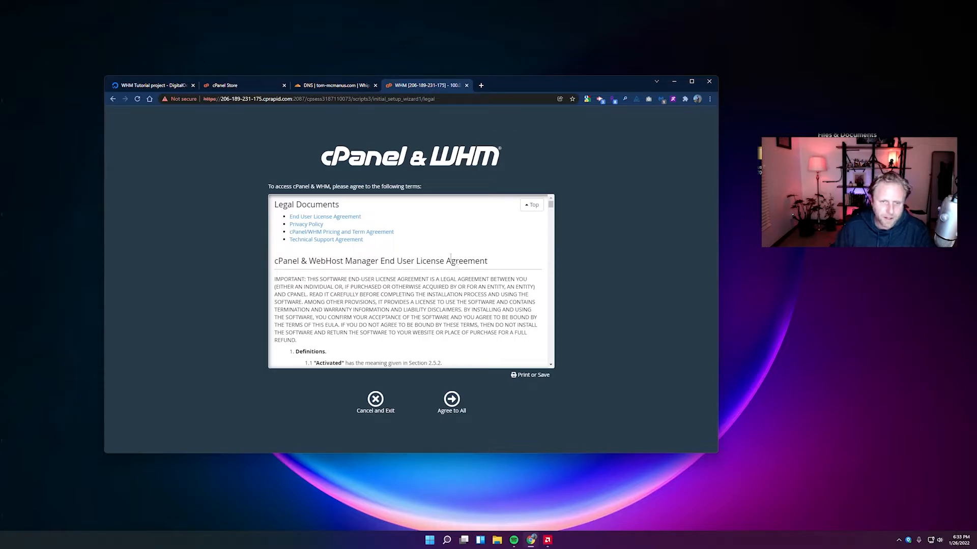
# Agree to all legal terms and authorize the cPanel Store to activate the trial licence.
pyautogui.moveTo(500, 77); pyautogui.dragTo(502, 49)
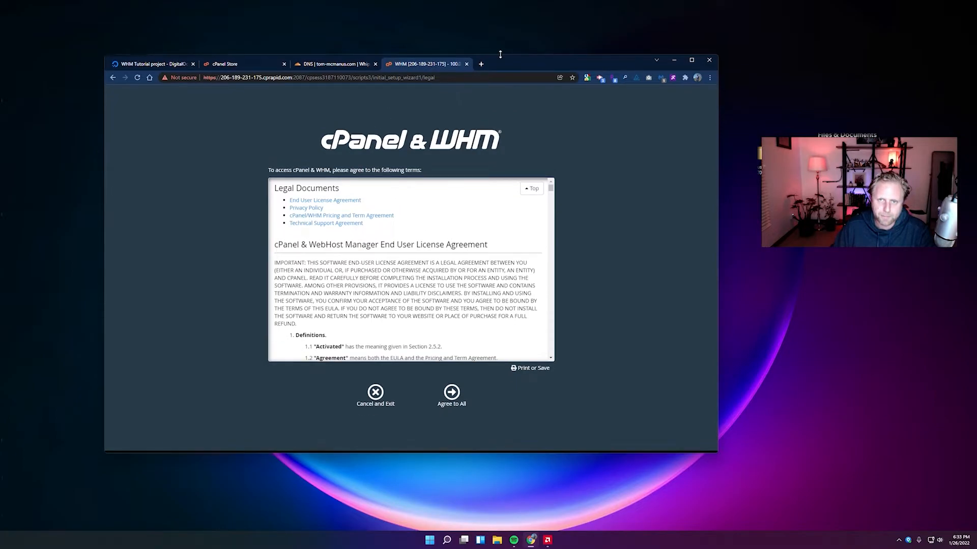
pyautogui.scroll(-8, 358, 231)
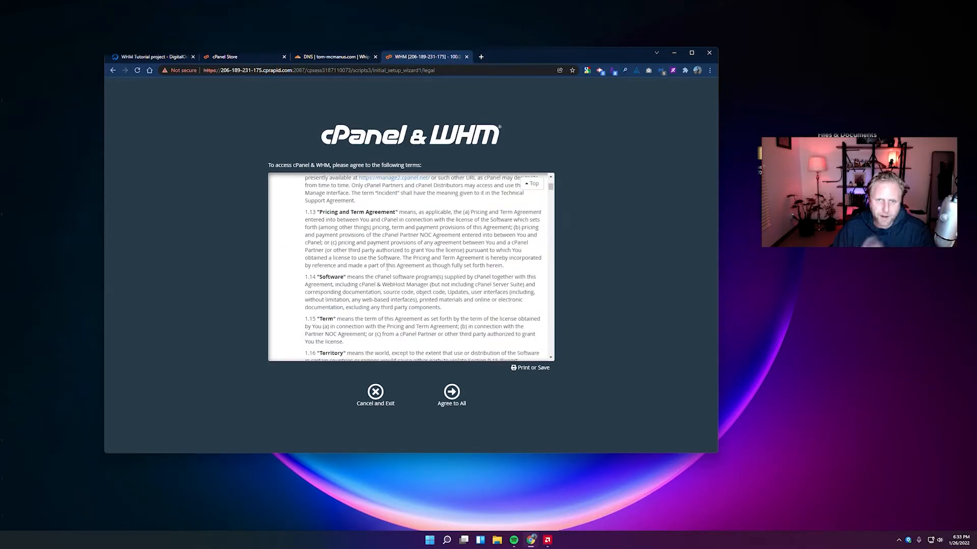
pyautogui.scroll(-6, 387, 263)
pyautogui.moveTo(552, 191); pyautogui.dragTo(558, 353)
pyautogui.click(460, 403)
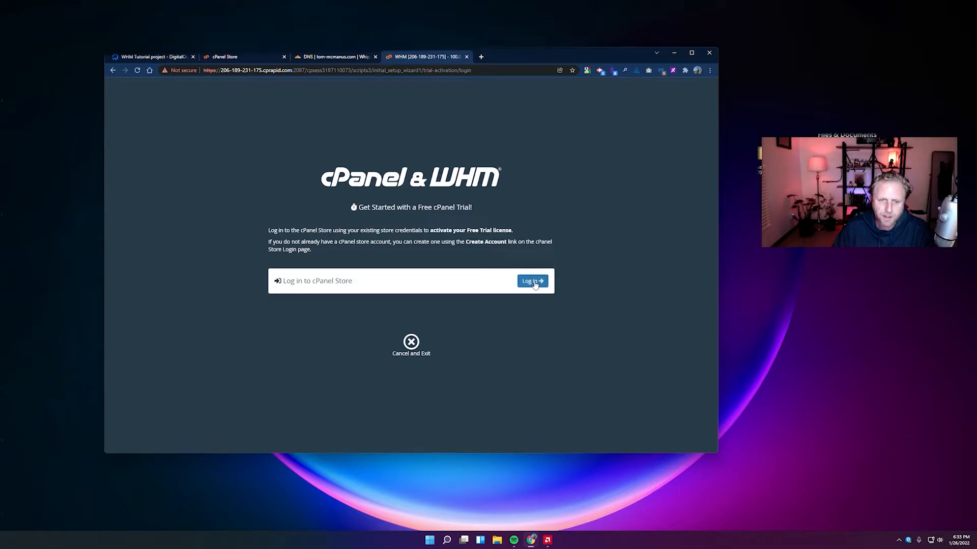
pyautogui.click(534, 283)
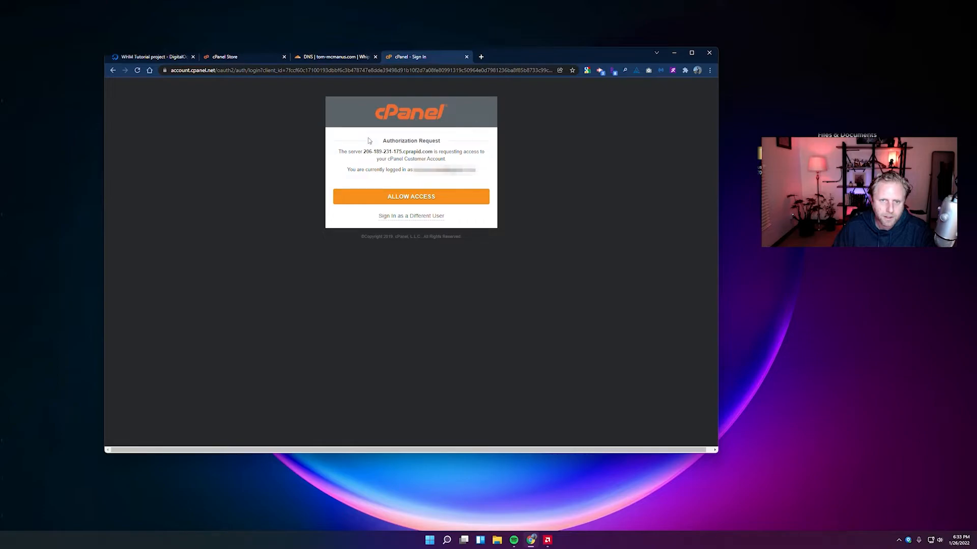
pyautogui.click(386, 199)
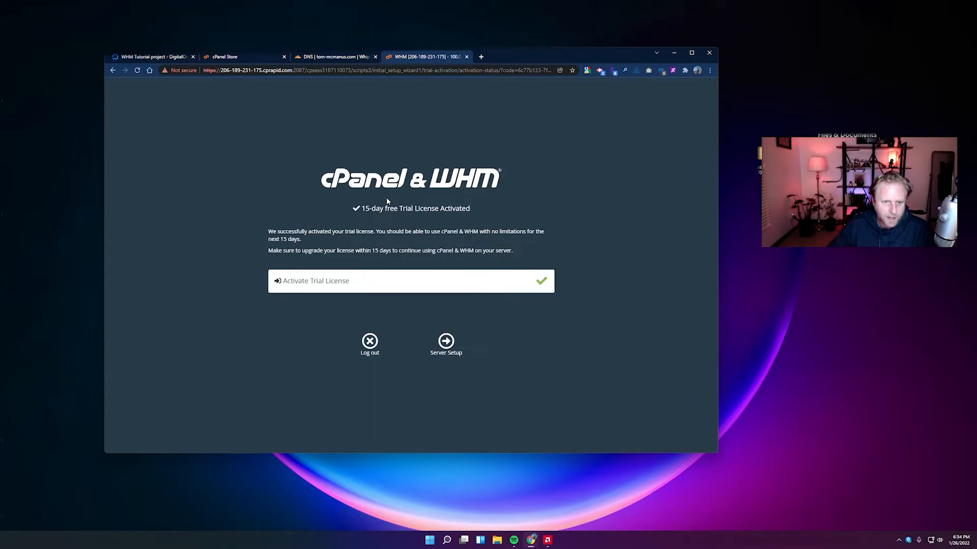
# Start Server Setup and autofill the saved contact e-mail address.
pyautogui.click(448, 343)
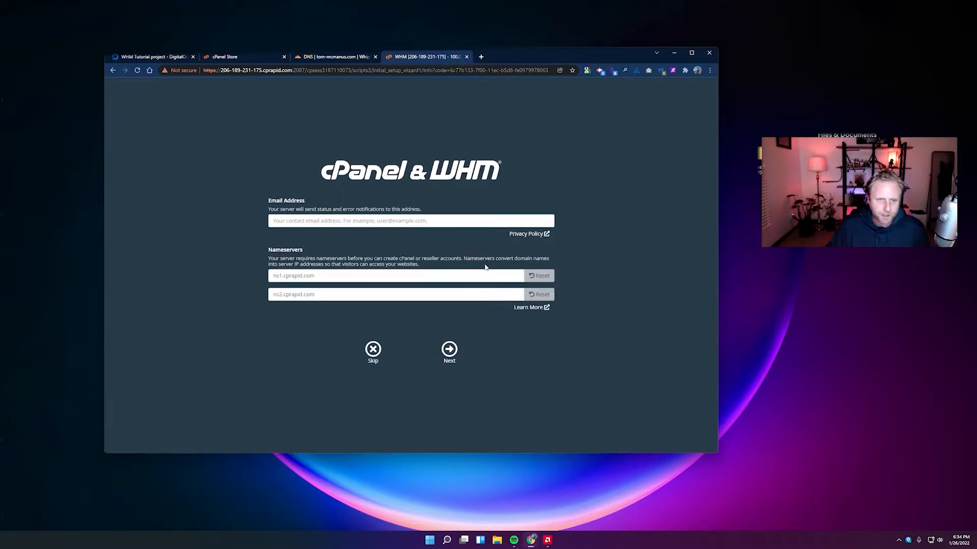
pyautogui.click(448, 219)
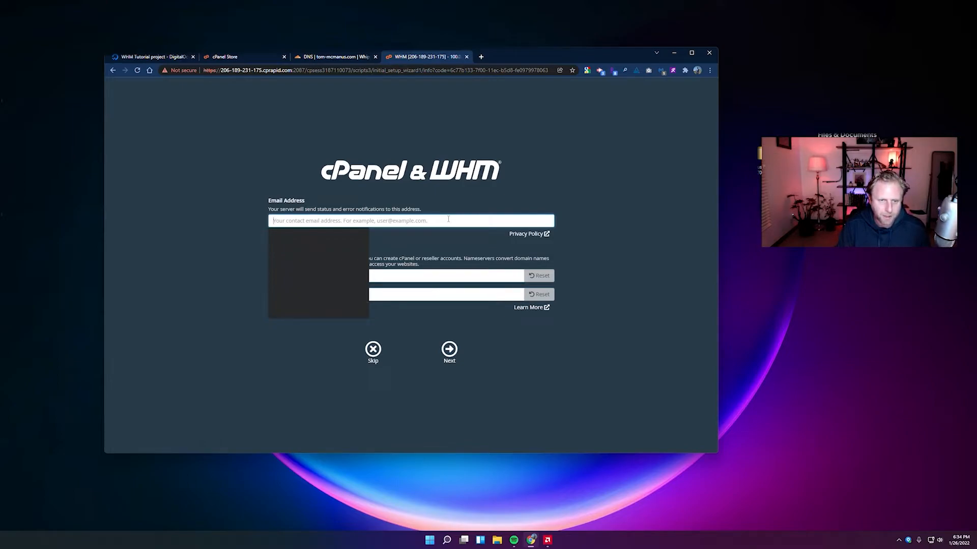
pyautogui.click(323, 240)
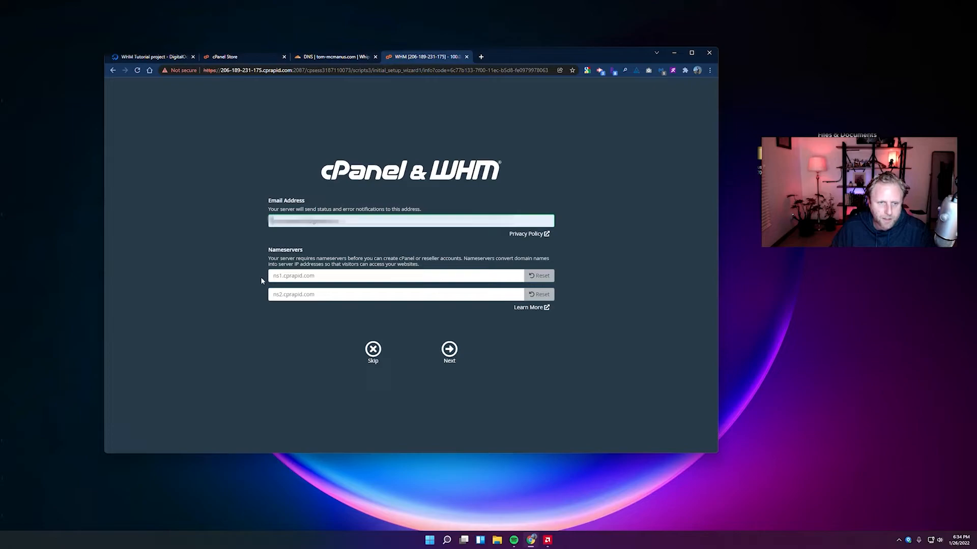
pyautogui.press('Tab')
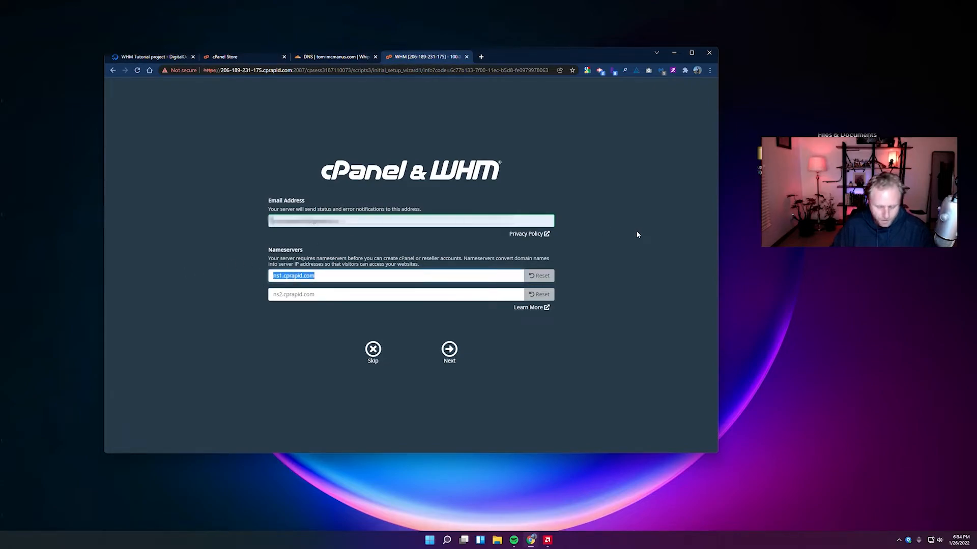
pyautogui.click(319, 58)
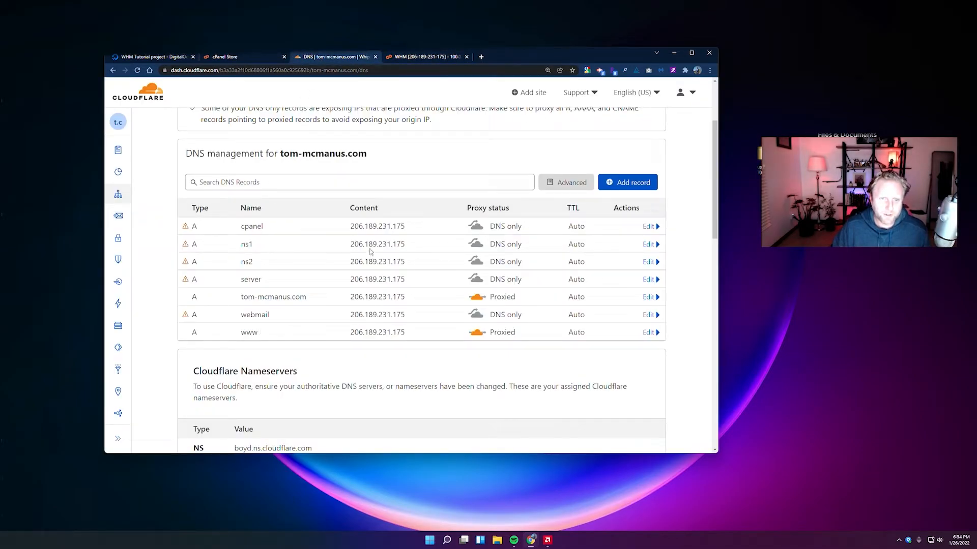
pyautogui.click(420, 58)
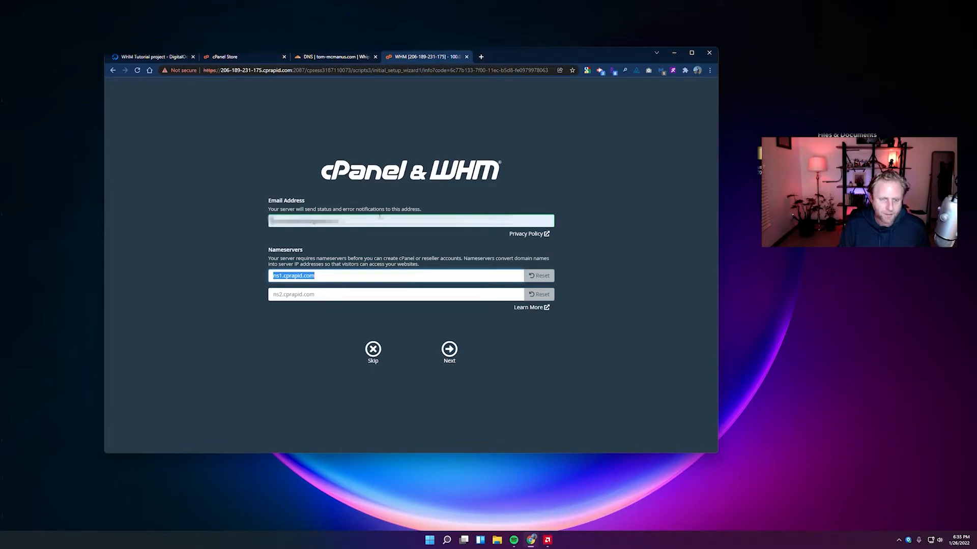
# Change the nameservers to ns1.tom-mcmanus.com and ns2.tom-mcmanus.com.
pyautogui.press('End')
pyautogui.hotkey('shift', 'Left')
pyautogui.hotkey('shift', 'Left')
pyautogui.hotkey('shift', 'Left')
pyautogui.hotkey('shift', 'Left')
pyautogui.hotkey('shift', 'Left')
pyautogui.hotkey('shift', 'Left')
pyautogui.hotkey('shift', 'Left')
pyautogui.hotkey('shift', 'Left')
pyautogui.hotkey('shift', 'Left')
pyautogui.hotkey('shift', 'Left')
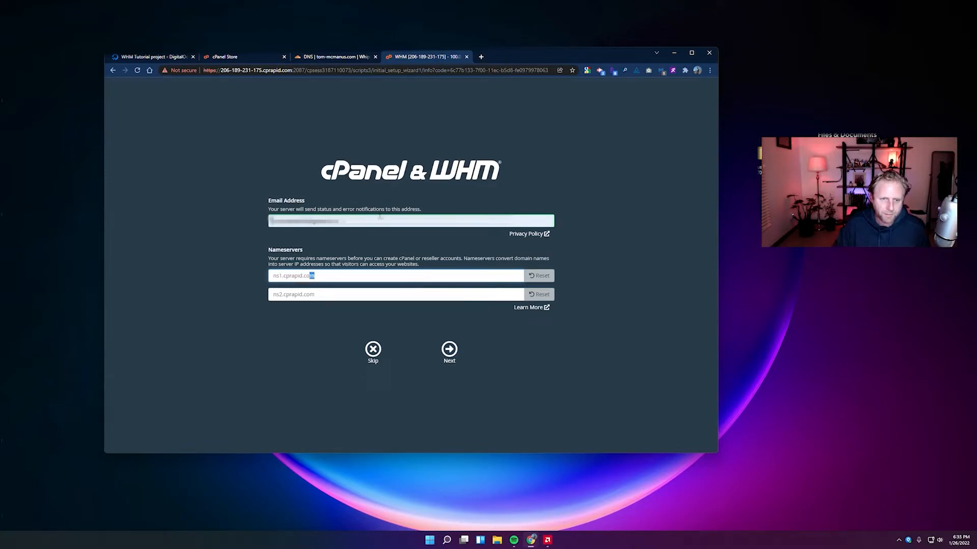
pyautogui.hotkey('shift', 'Left')
pyautogui.write('tom')
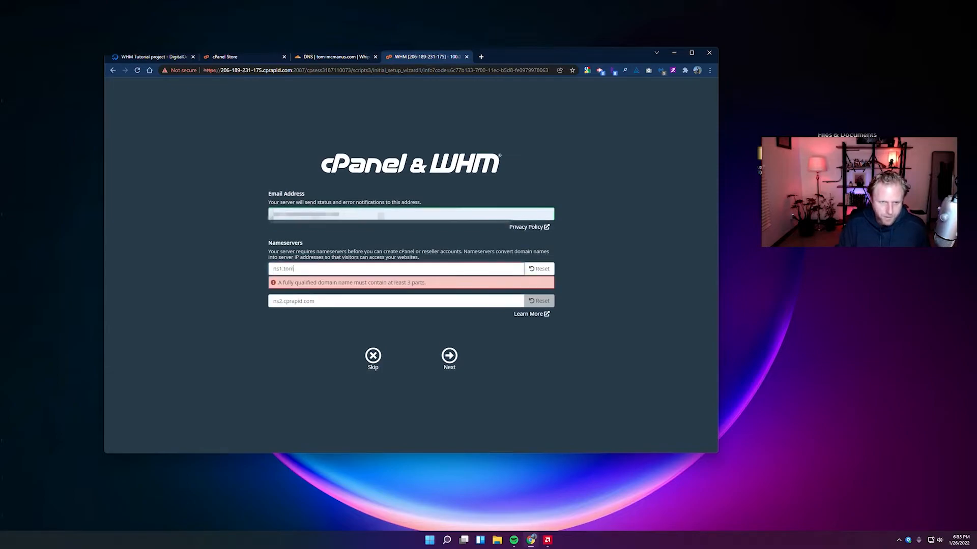
pyautogui.write('-mcmanus.mom')
pyautogui.hotkey('shift', 'Left')
pyautogui.hotkey('shift', 'Left')
pyautogui.hotkey('shift', 'Left')
pyautogui.hotkey('shift', 'Left')
pyautogui.hotkey('shift', 'Left')
pyautogui.hotkey('shift', 'Left')
pyautogui.hotkey('shift', 'Left')
pyautogui.hotkey('shift', 'Left')
pyautogui.hotkey('shift', 'Left')
pyautogui.hotkey('shift', 'Left')
pyautogui.hotkey('shift', 'Left')
pyautogui.hotkey('shift', 'Left')
pyautogui.hotkey('shift', 'Left')
pyautogui.hotkey('shift', 'Left')
pyautogui.hotkey('shift', 'Left')
pyautogui.hotkey('shift', 'Left')
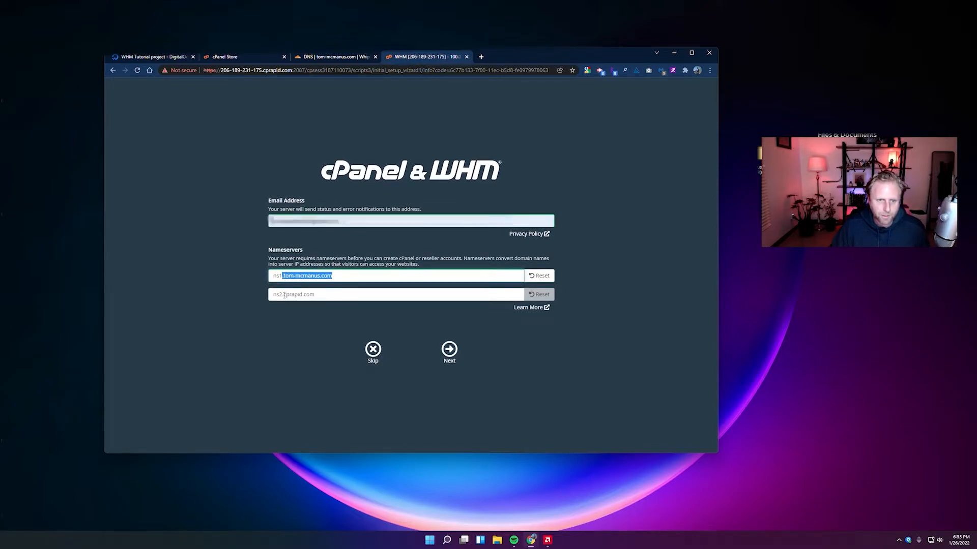
pyautogui.hotkey('ctrl', 'c')
pyautogui.click(284, 294)
pyautogui.hotkey('shift', 'End')
pyautogui.hotkey('ctrl', 'v')
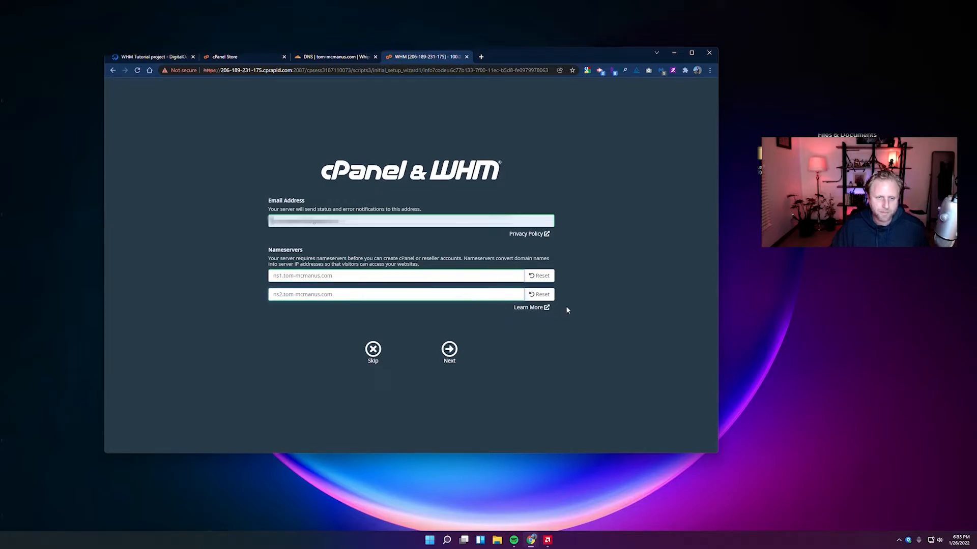
# Check the ns2 name against the Cloudflare records, then save and finish setup.
pyautogui.click(331, 57)
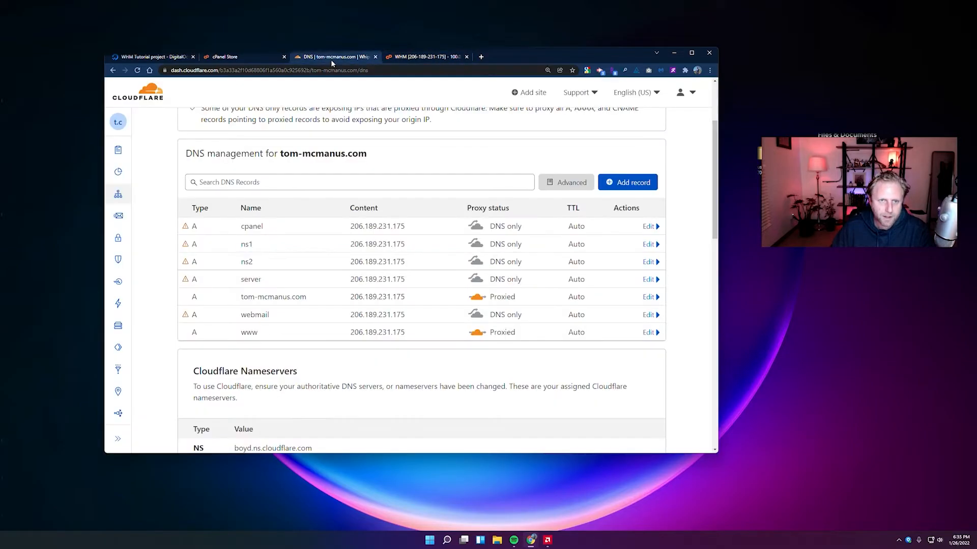
pyautogui.moveTo(240, 245); pyautogui.dragTo(263, 263)
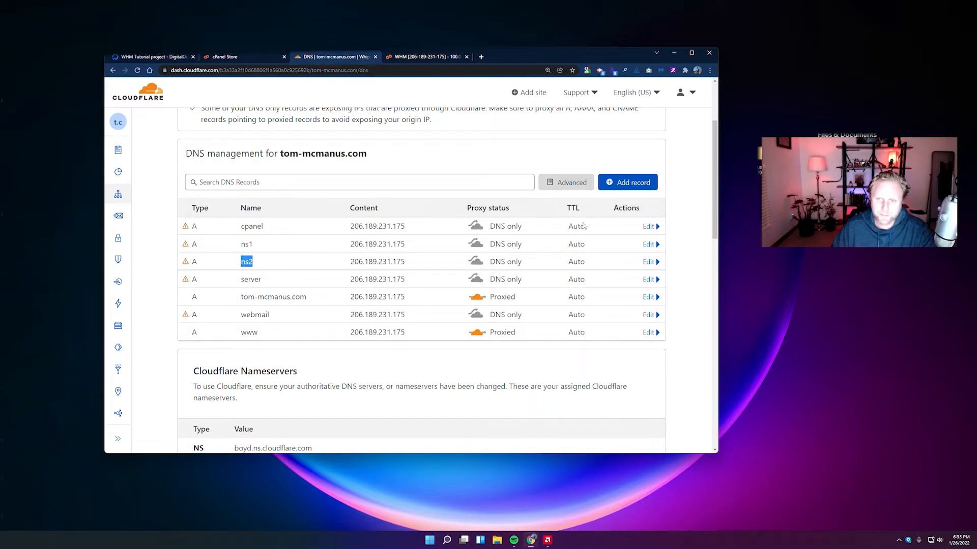
pyautogui.hotkey('ctrl', 'Tab')
pyautogui.click(449, 350)
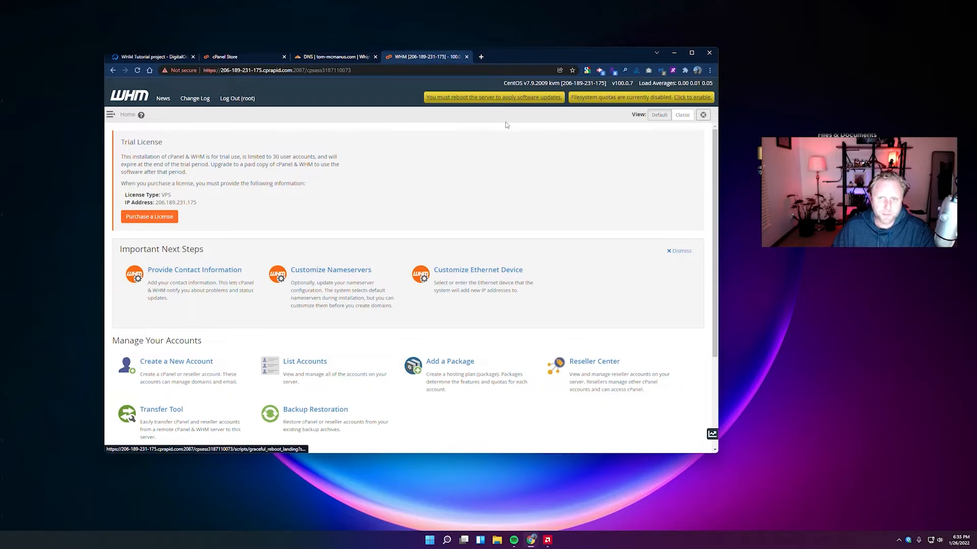
pyautogui.scroll(-3, 341, 283)
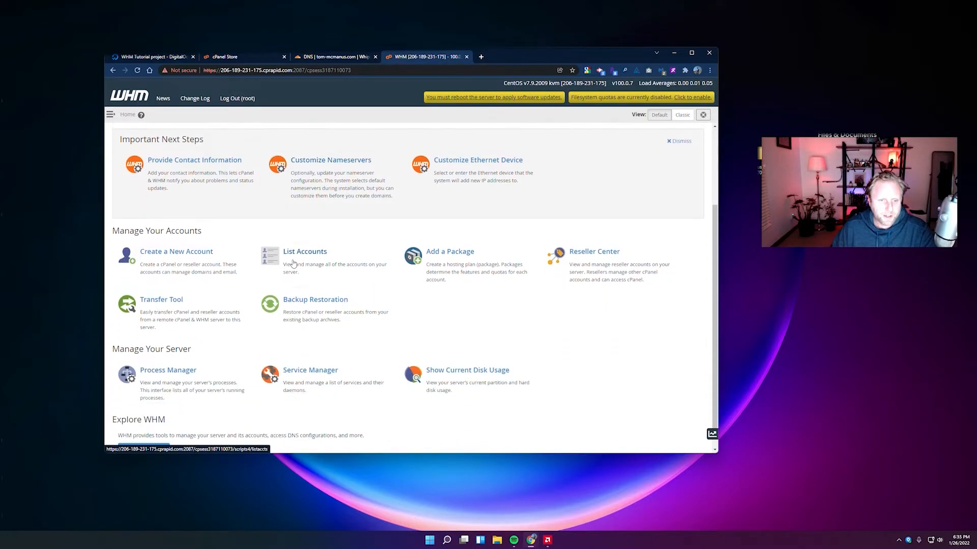
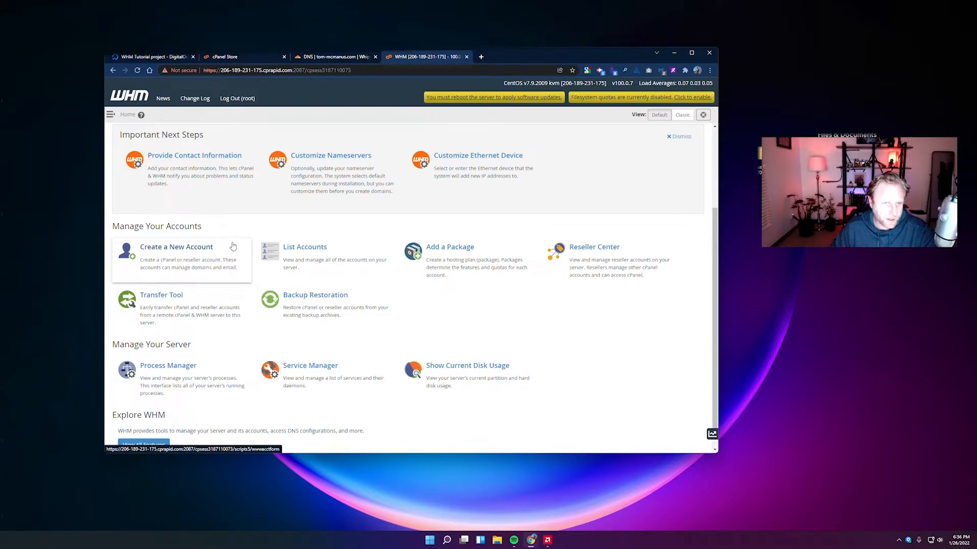
# Open the still-empty List Accounts page and expand the sidebar navigation menu.
pyautogui.click(312, 244)
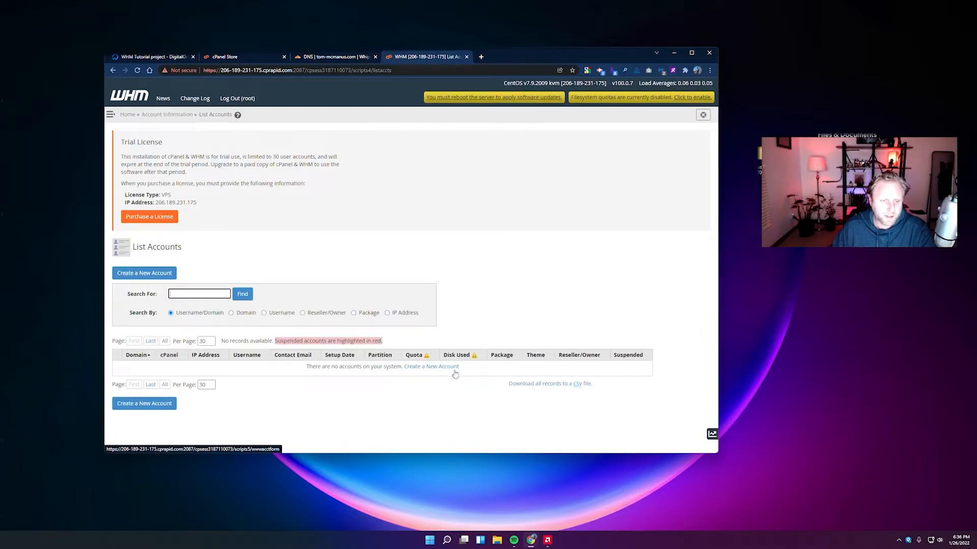
pyautogui.click(110, 116)
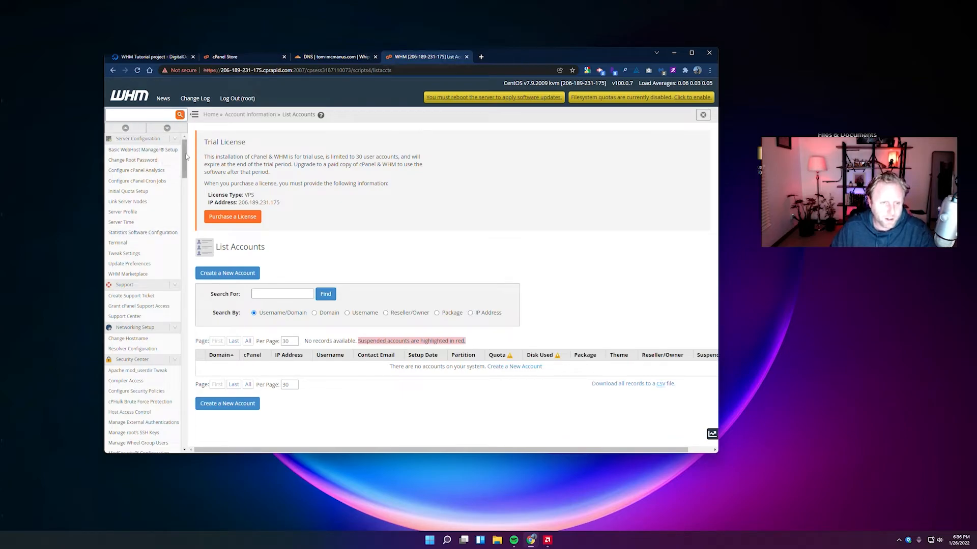
pyautogui.scroll(-1, 188, 163)
pyautogui.moveTo(185, 164); pyautogui.dragTo(330, 178)
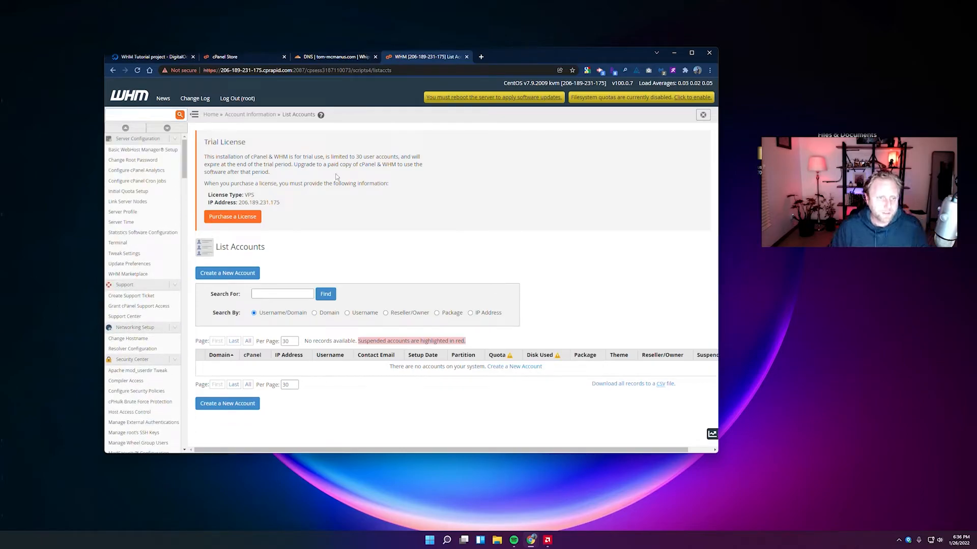
# Filter the sidebar menu for 'Basic WebHost Manager'.
pyautogui.click(156, 115)
pyautogui.write('Basic WebHost Manager')
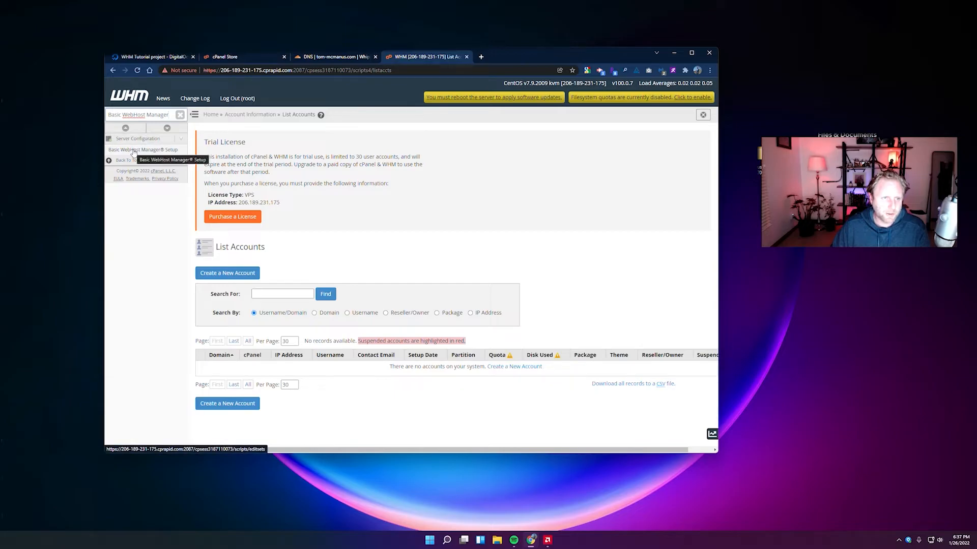
pyautogui.click(180, 115)
pyautogui.scroll(-4, 152, 229)
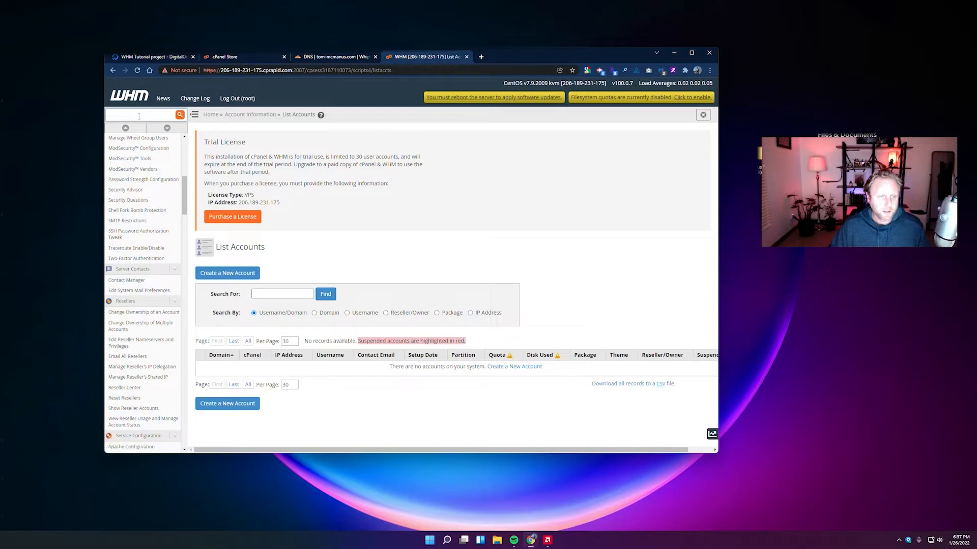
pyautogui.write('Basic WebHost Manager')
# Open Basic WebHost Manager Setup and look over its contact and notification fields.
pyautogui.click(141, 150)
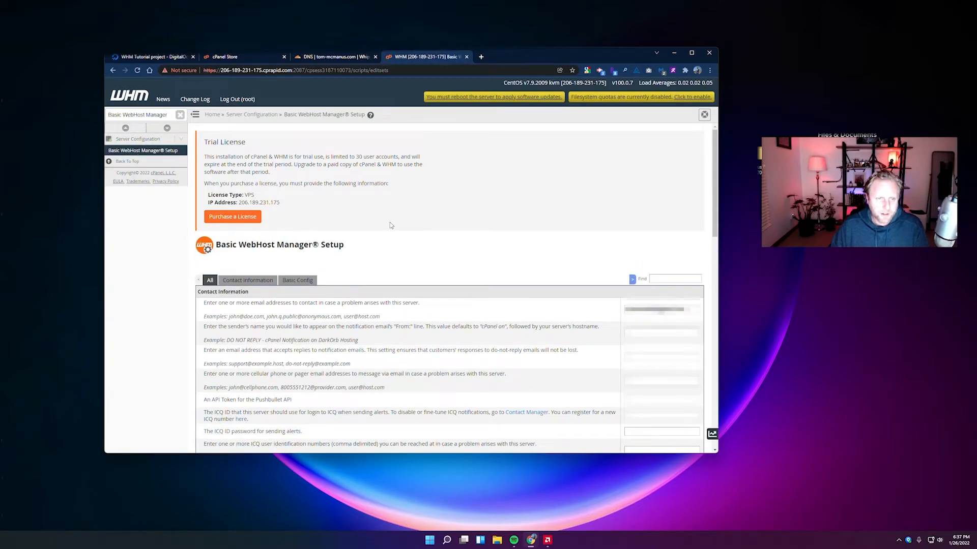
pyautogui.scroll(-4, 389, 224)
pyautogui.scroll(-10, 260, 260)
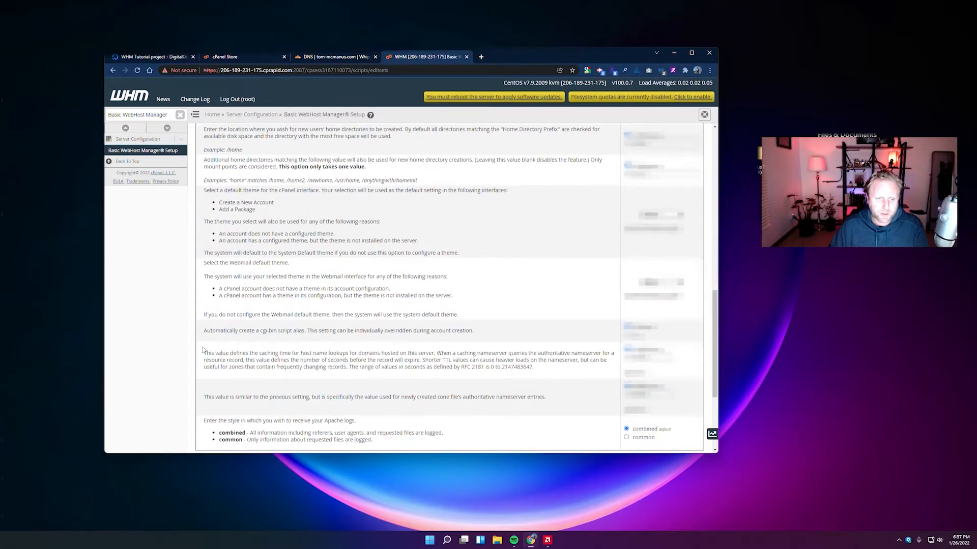
pyautogui.scroll(12, 216, 340)
pyautogui.scroll(2, 216, 340)
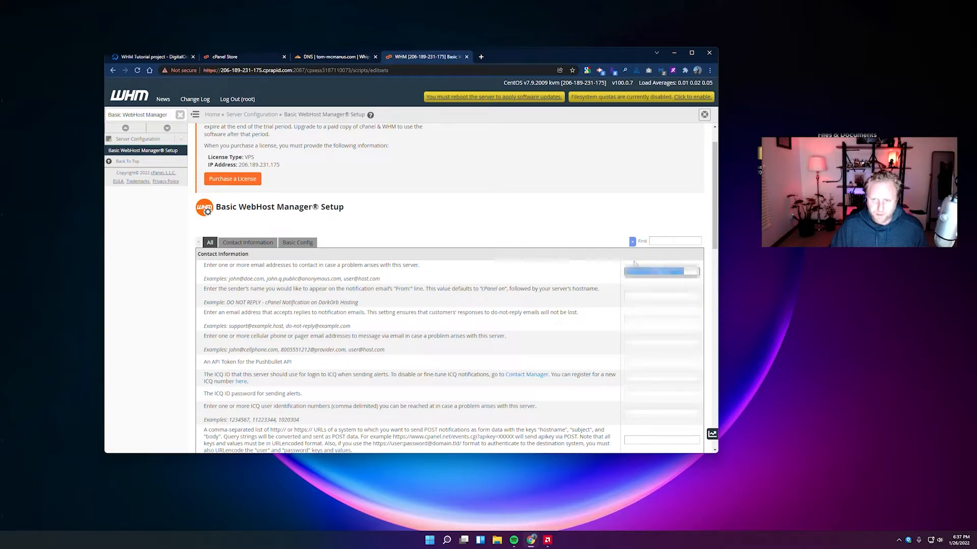
pyautogui.click(643, 294)
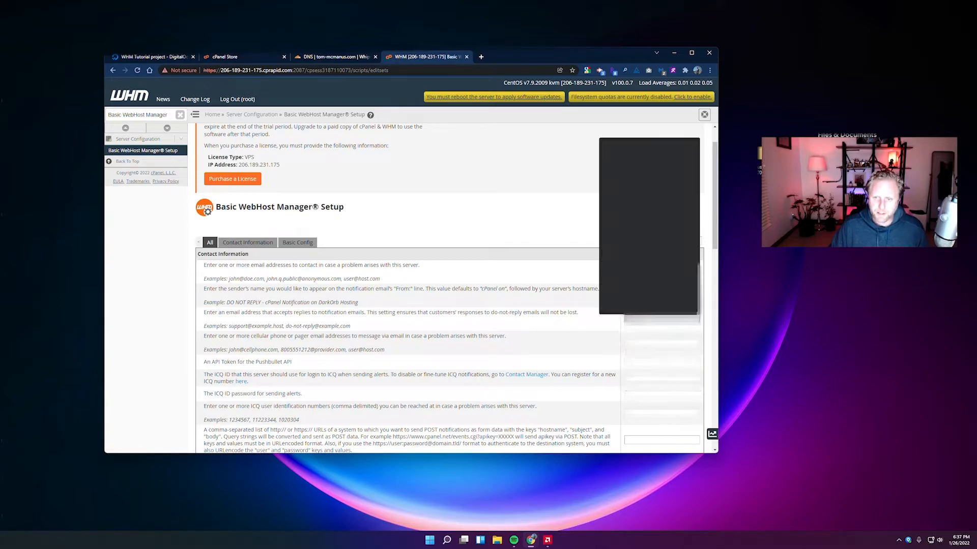
pyautogui.scroll(-3, 452, 203)
pyautogui.scroll(-3, 453, 203)
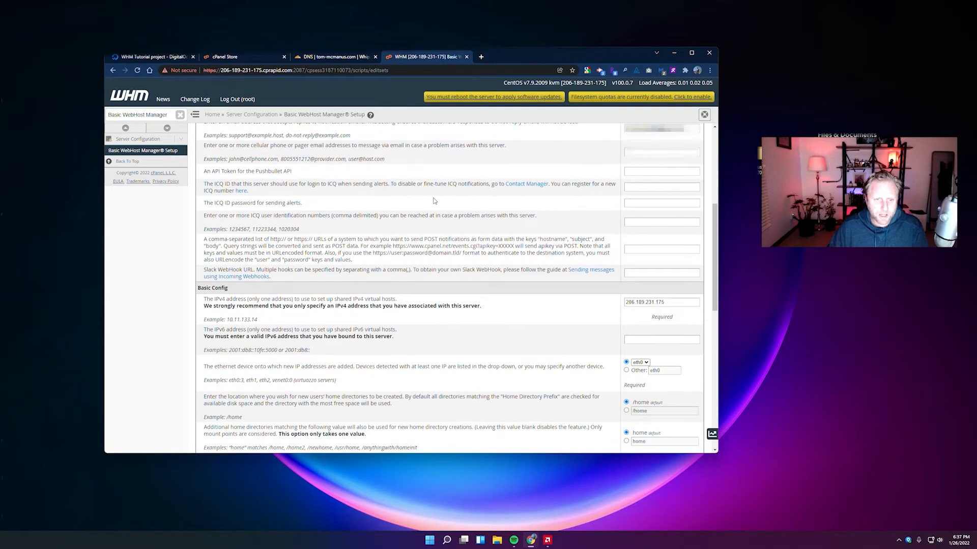
# Confirm the shared IPv4 address 206.189.231.175 matches the droplet's IP on DigitalOcean.
pyautogui.moveTo(204, 261); pyautogui.dragTo(244, 261)
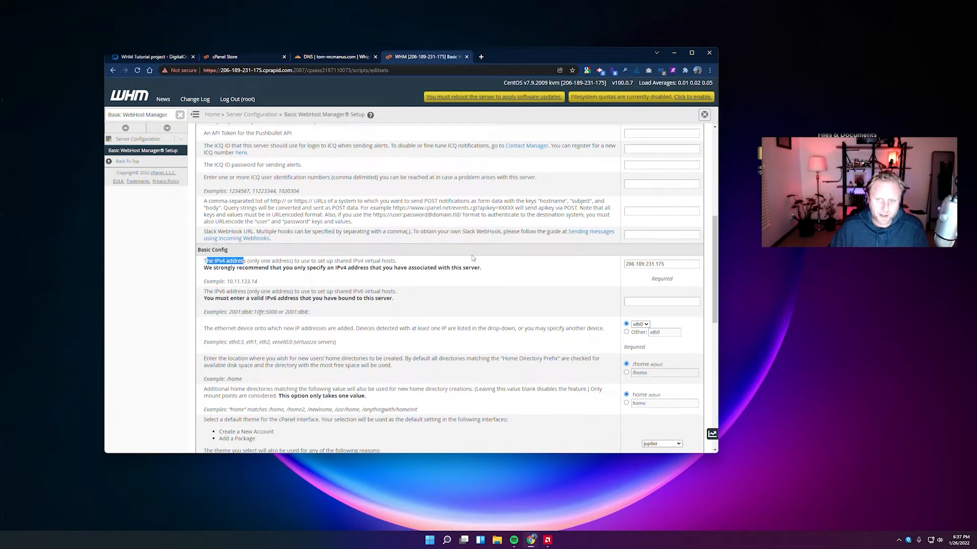
pyautogui.moveTo(665, 264); pyautogui.dragTo(591, 261)
pyautogui.click(590, 269)
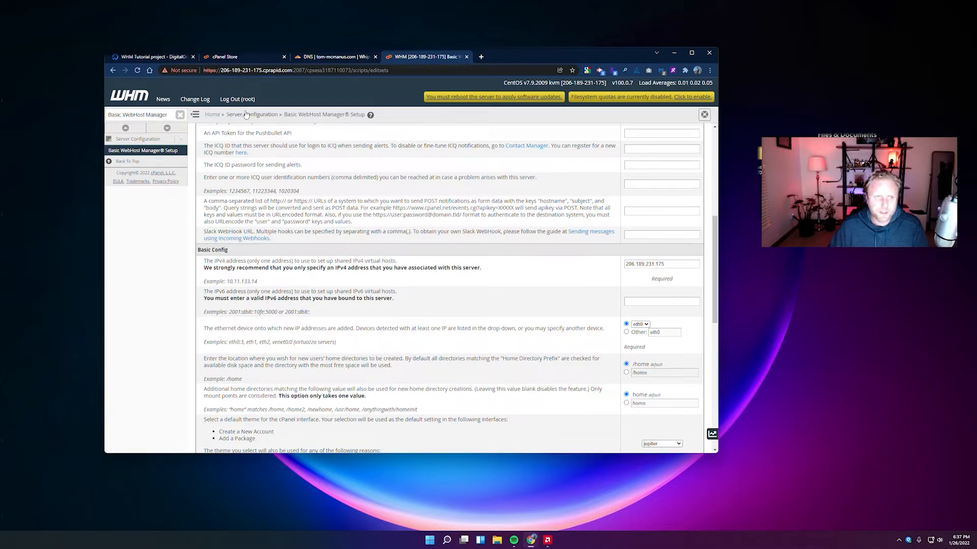
pyautogui.click(156, 58)
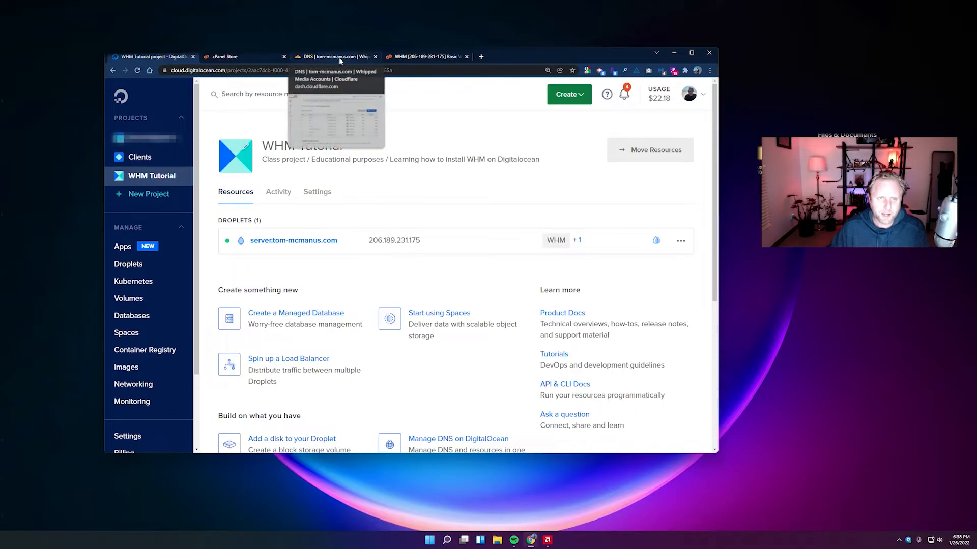
pyautogui.click(399, 59)
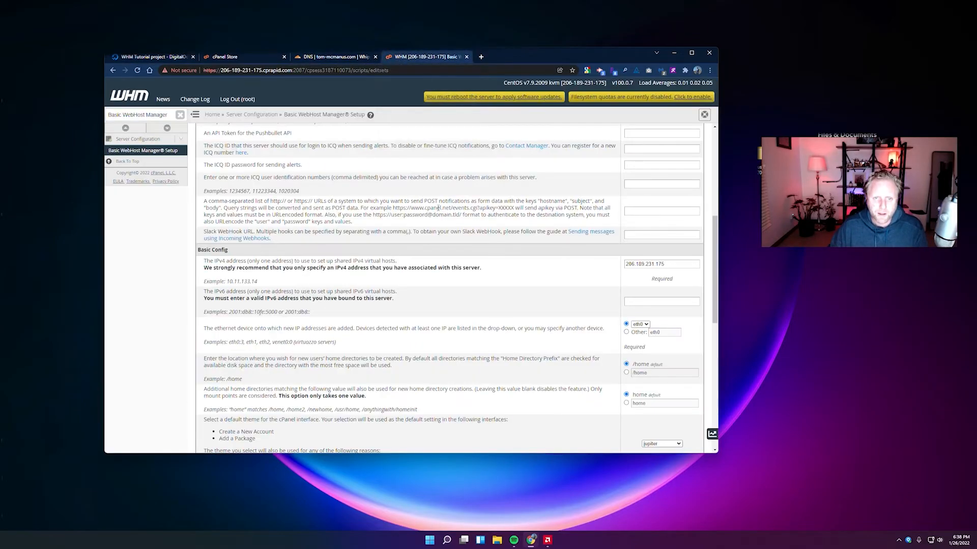
# Save the Basic WebHost Manager Setup changes and bring up the DigitalOcean project page.
pyautogui.scroll(-10, 443, 214)
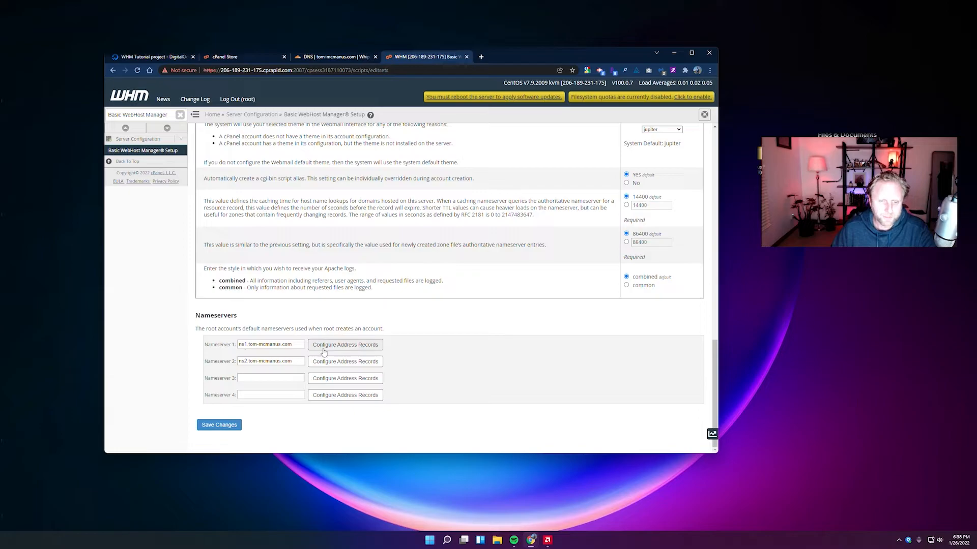
pyautogui.click(227, 427)
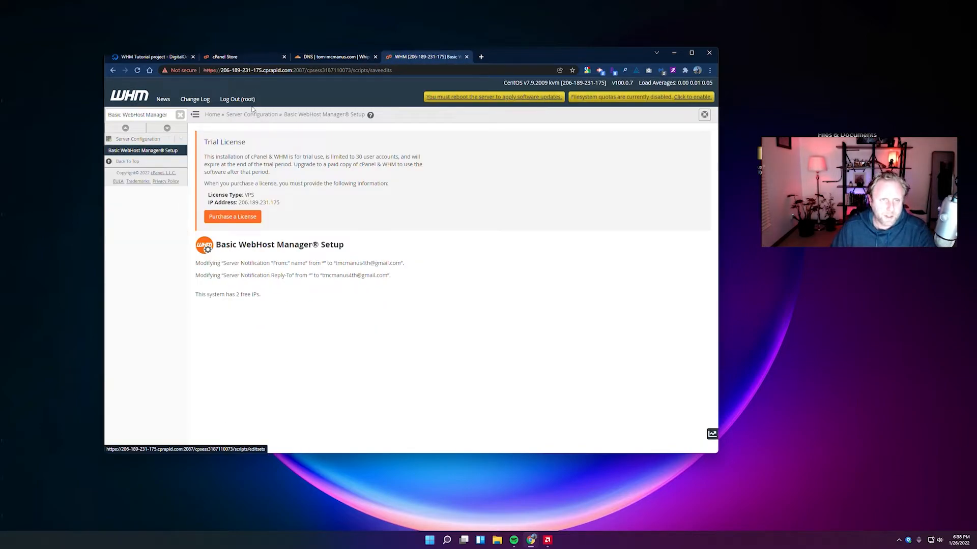
pyautogui.click(163, 59)
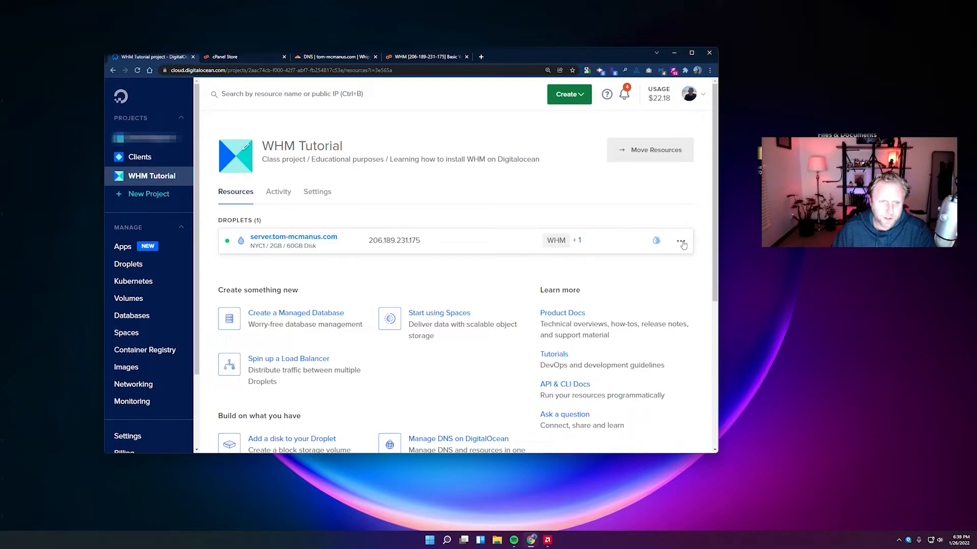
# Add domain tom-mcmanus.com to the WHM Tutorial project, directed at the server droplet.
pyautogui.click(682, 243)
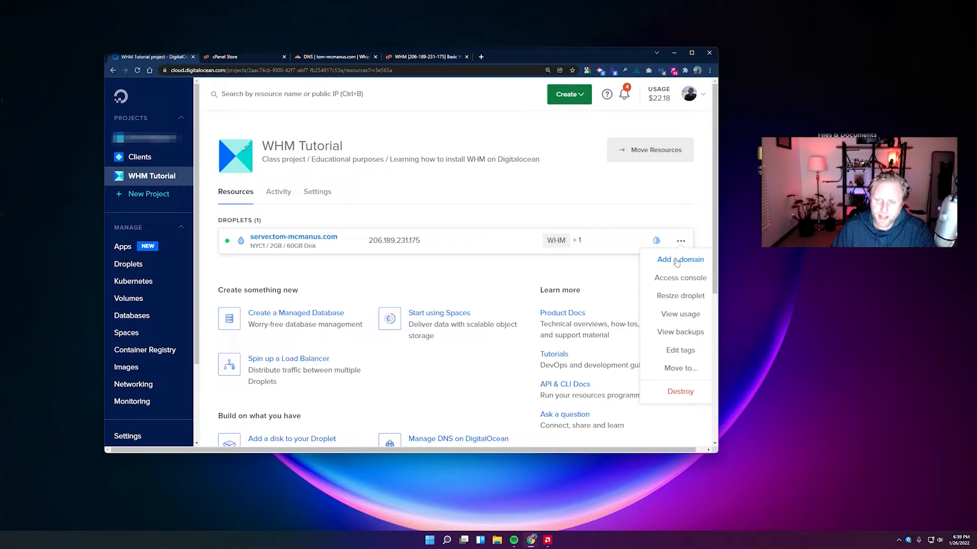
pyautogui.click(676, 260)
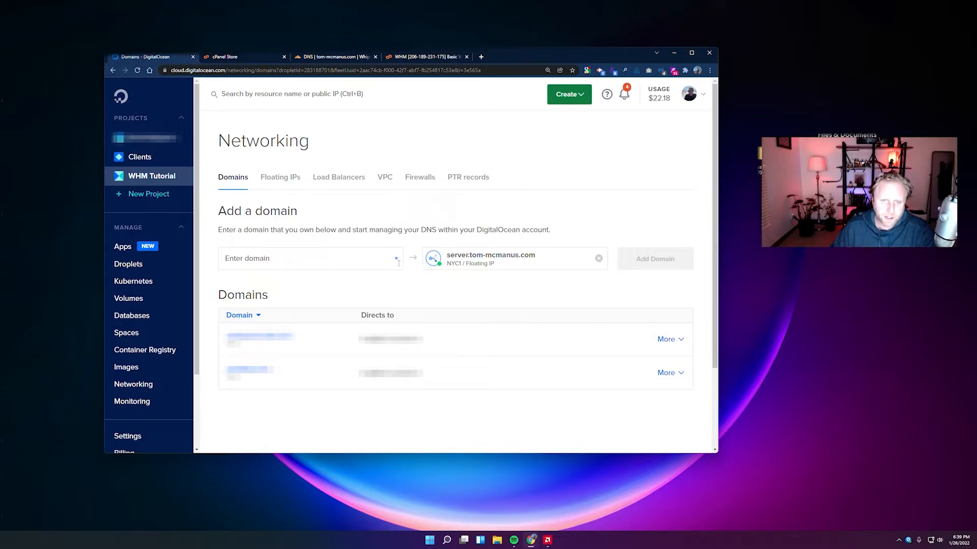
pyautogui.click(299, 258)
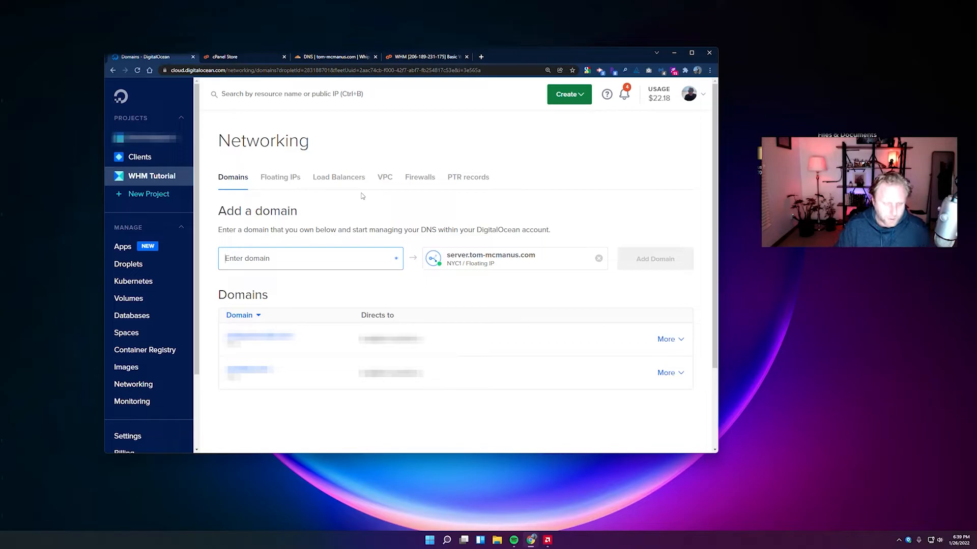
pyautogui.write('tom-mcmanus.com')
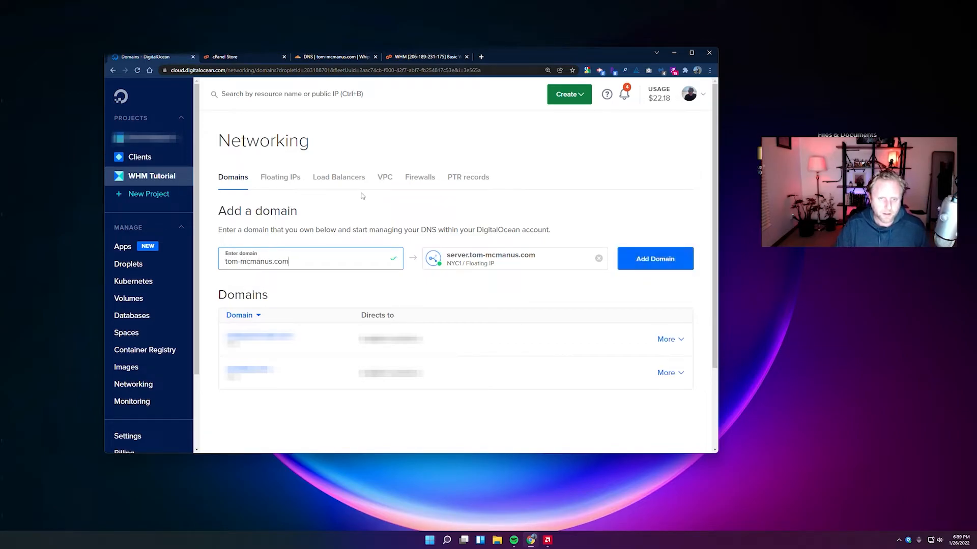
pyautogui.click(507, 258)
pyautogui.moveTo(447, 254); pyautogui.dragTo(487, 265)
pyautogui.click(524, 265)
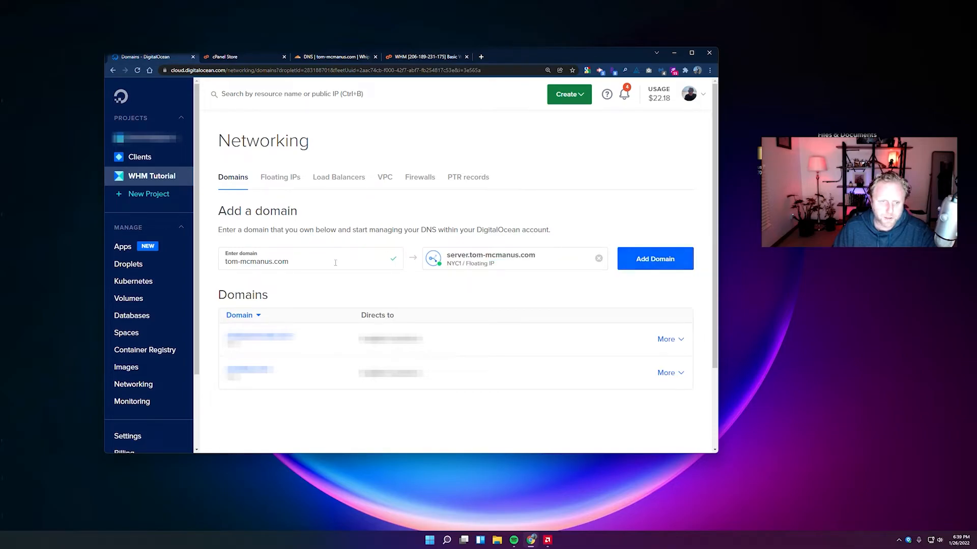
pyautogui.moveTo(227, 261); pyautogui.dragTo(290, 261)
pyautogui.moveTo(450, 255); pyautogui.dragTo(507, 256)
pyautogui.click(631, 259)
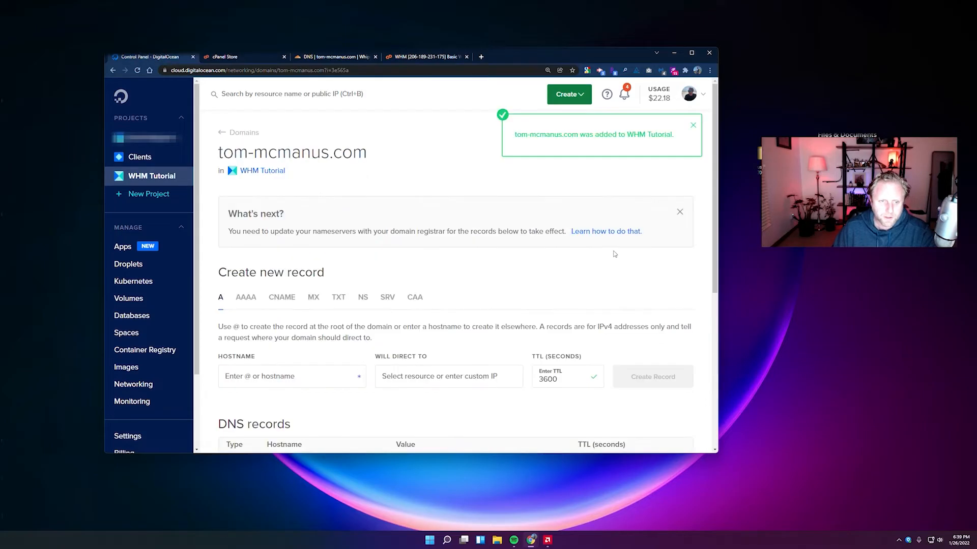
# Create an A record for ns1 pointing to the server.tom-mcmanus.com droplet.
pyautogui.scroll(-3, 612, 254)
pyautogui.scroll(-1, 612, 251)
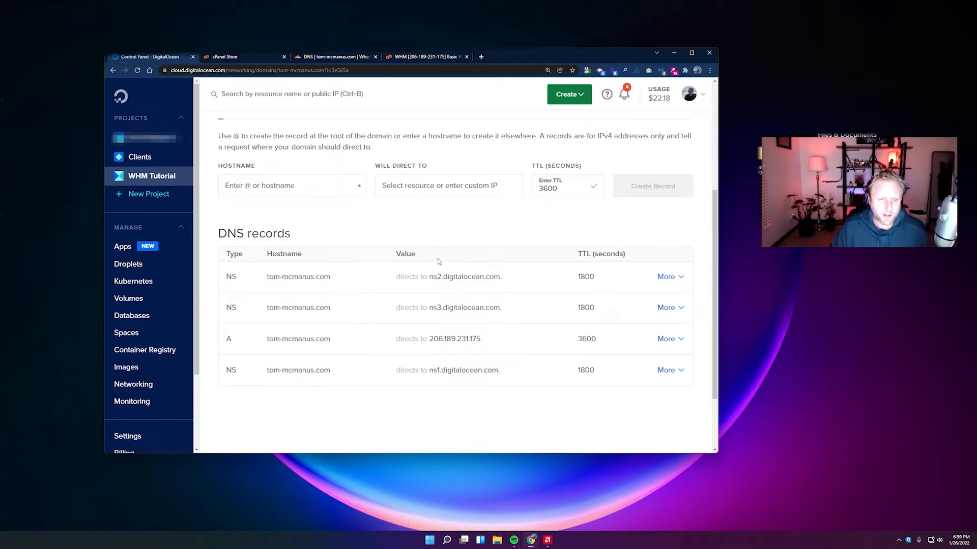
pyautogui.scroll(1, 305, 215)
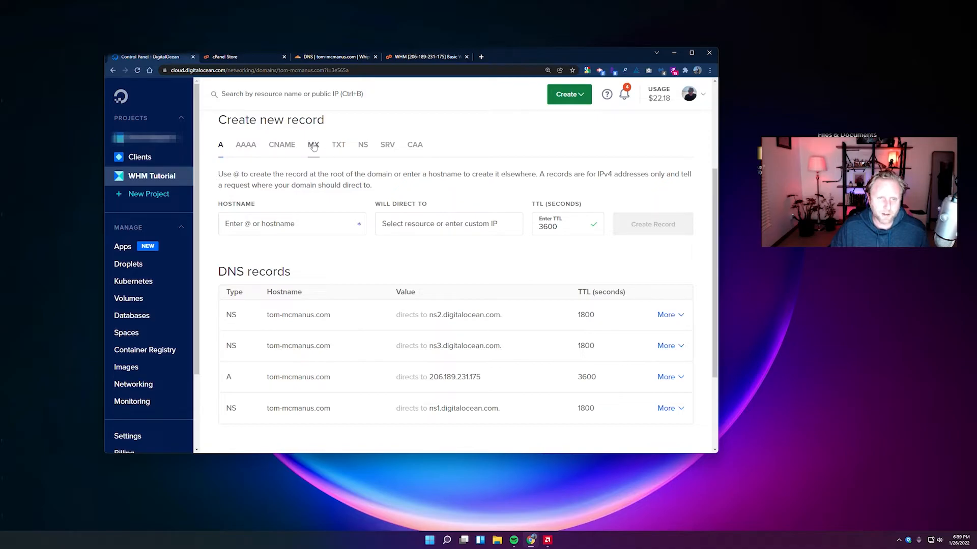
pyautogui.click(338, 145)
pyautogui.click(220, 147)
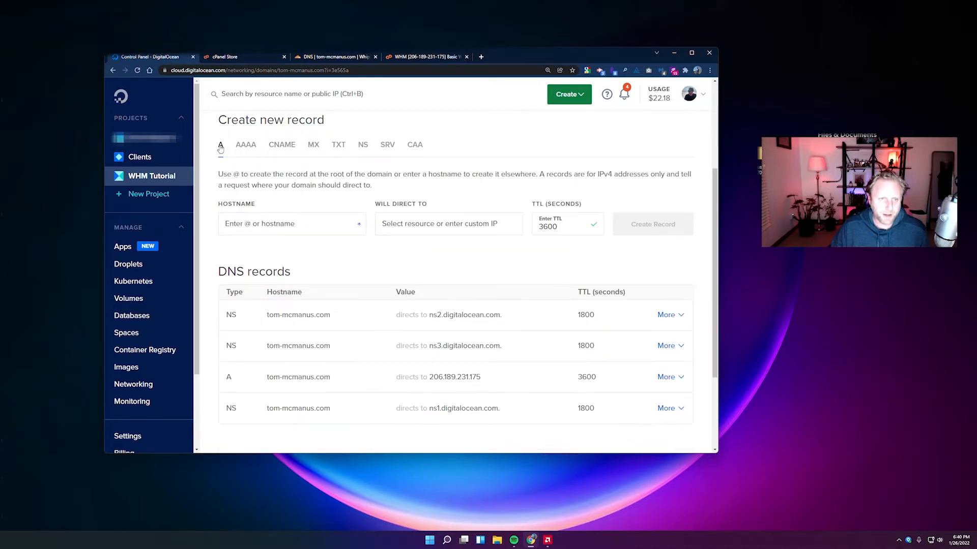
pyautogui.click(235, 225)
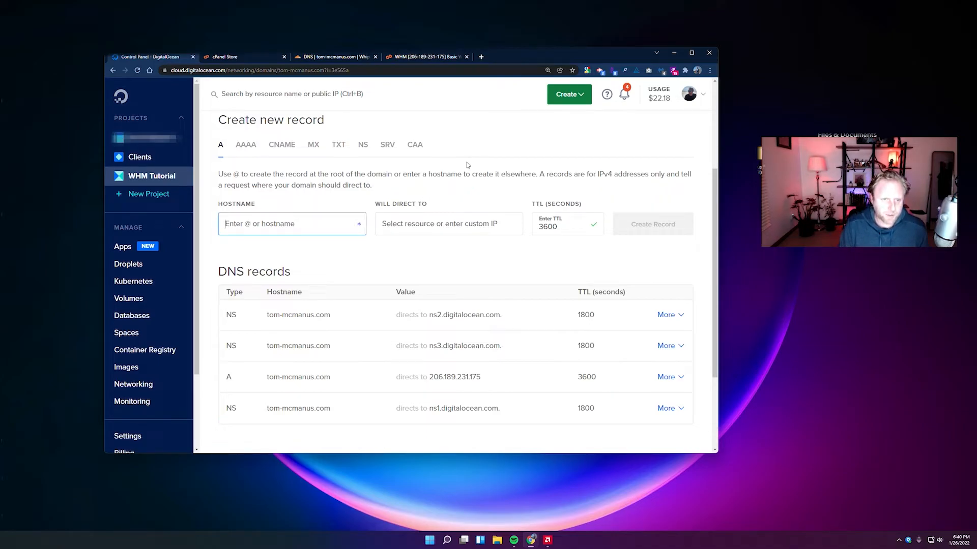
pyautogui.write('ns1')
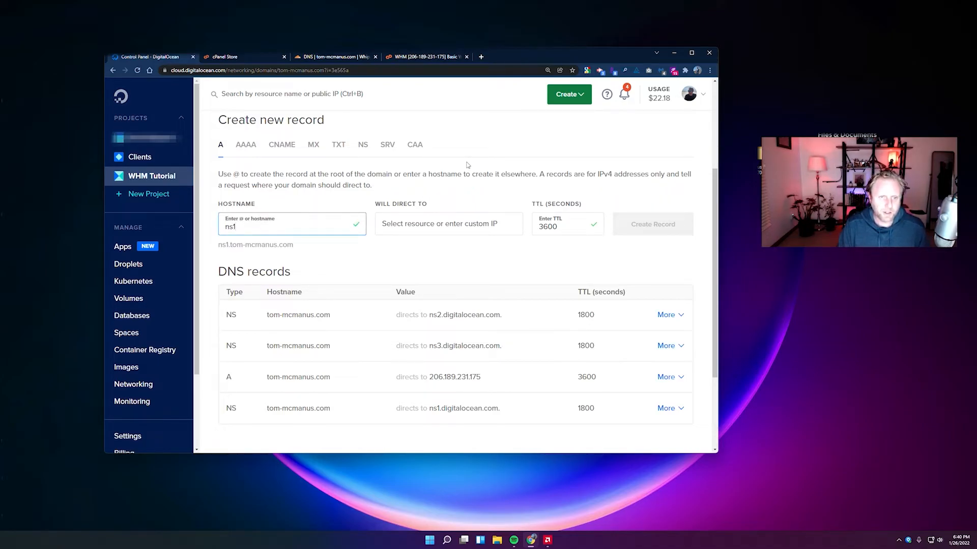
pyautogui.click(418, 227)
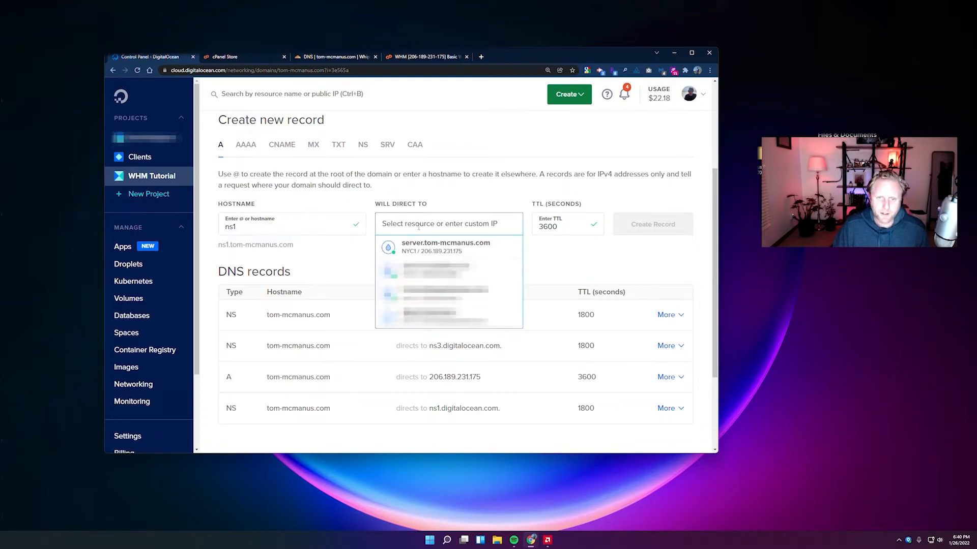
pyautogui.click(467, 249)
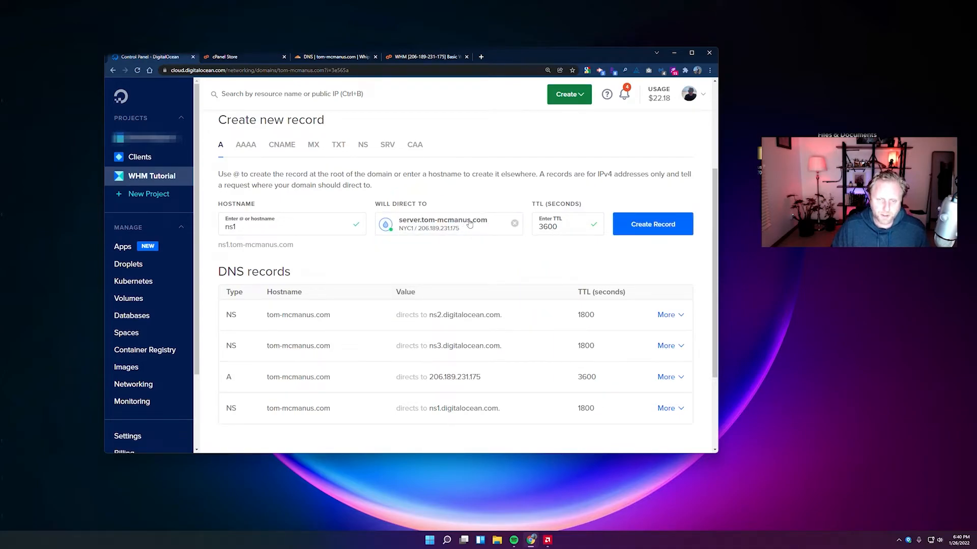
pyautogui.click(636, 230)
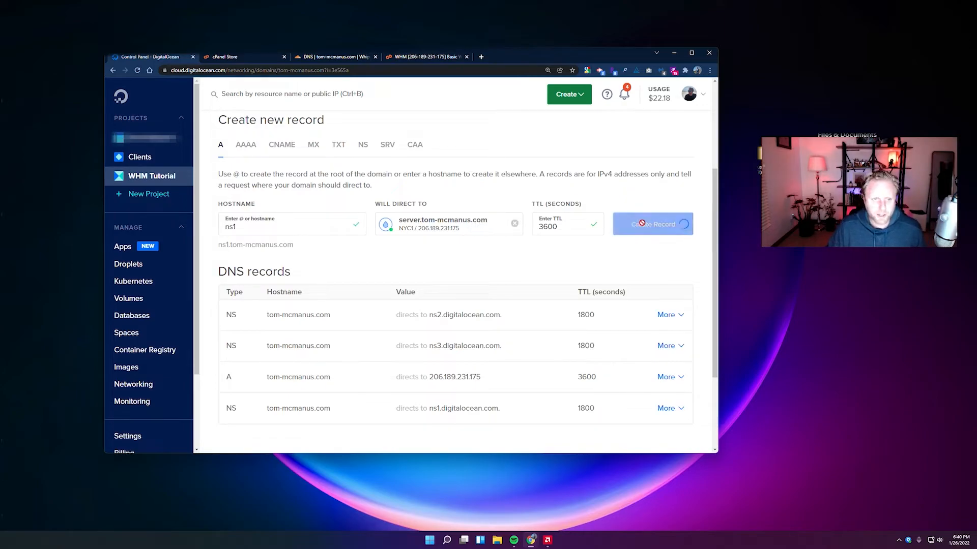
# Create A records for ns2 and server, both pointing to the same droplet.
pyautogui.click(285, 227)
pyautogui.write('ns2')
pyautogui.click(437, 223)
pyautogui.click(443, 246)
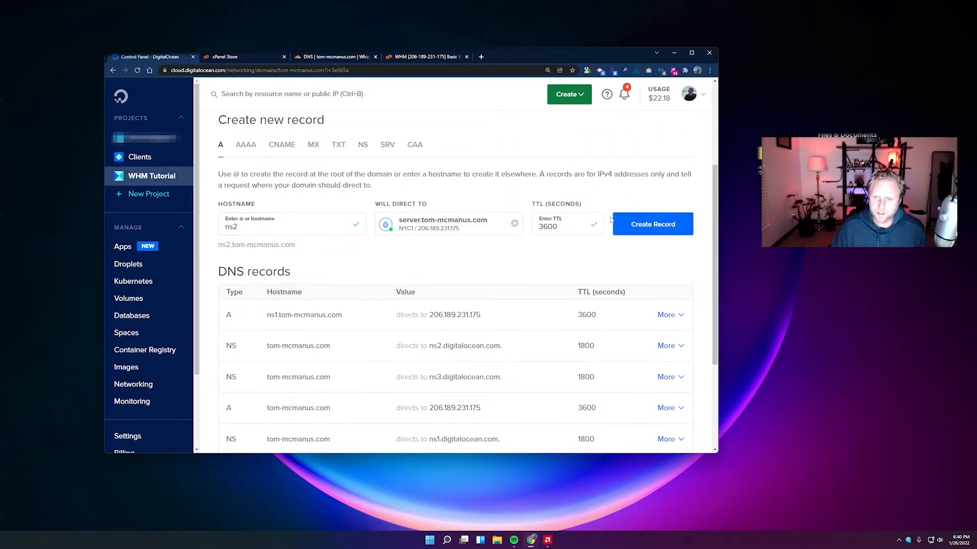
pyautogui.click(641, 224)
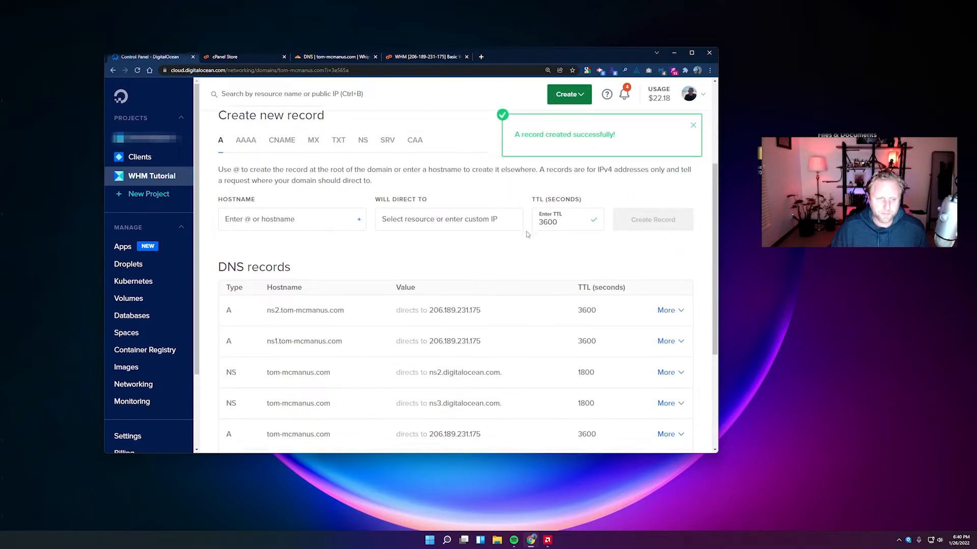
pyautogui.click(268, 224)
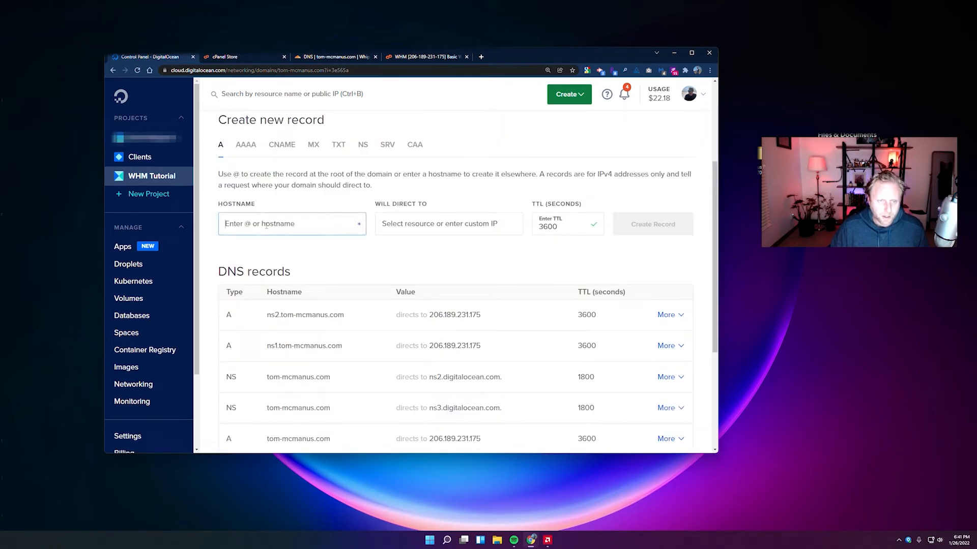
pyautogui.write('server')
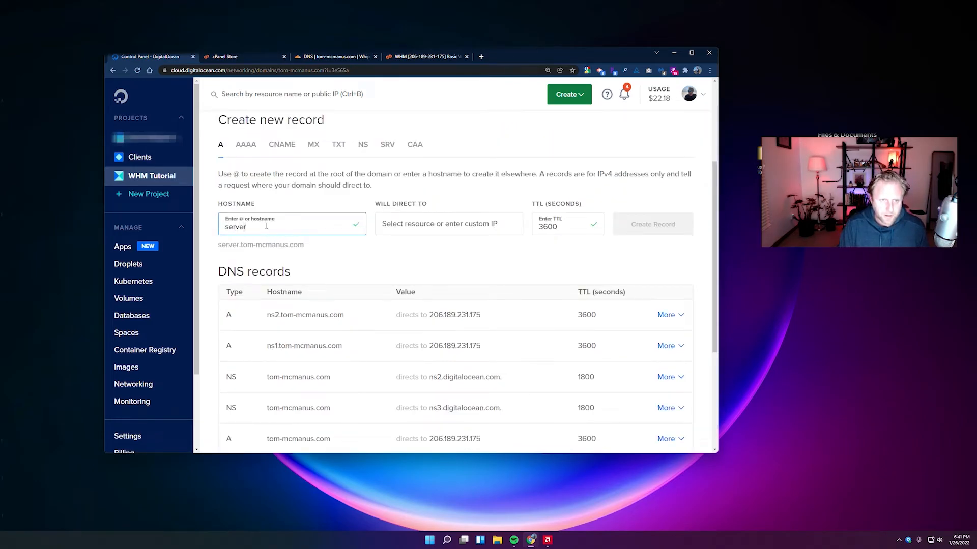
pyautogui.moveTo(223, 246); pyautogui.dragTo(273, 248)
pyautogui.click(308, 248)
pyautogui.click(407, 224)
pyautogui.click(427, 250)
pyautogui.click(652, 224)
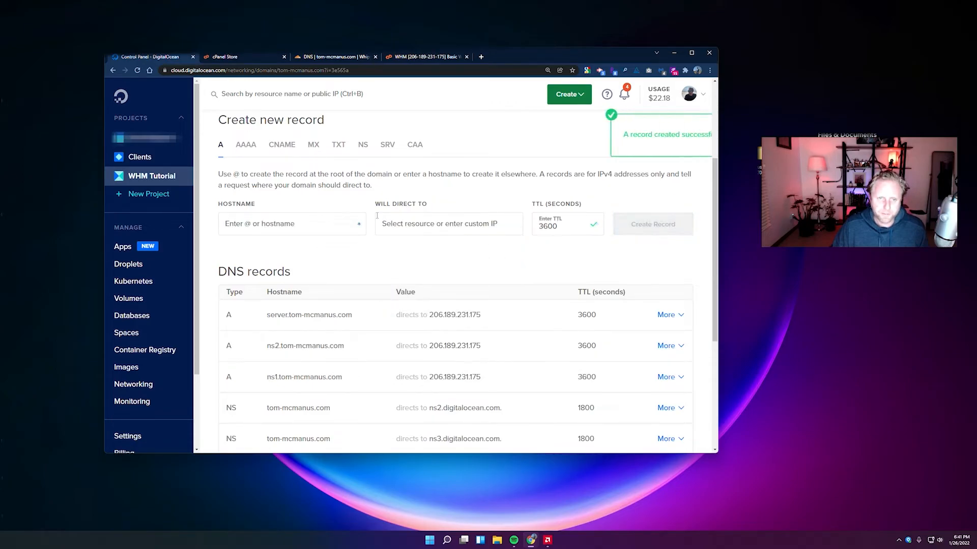
pyautogui.scroll(-3, 277, 305)
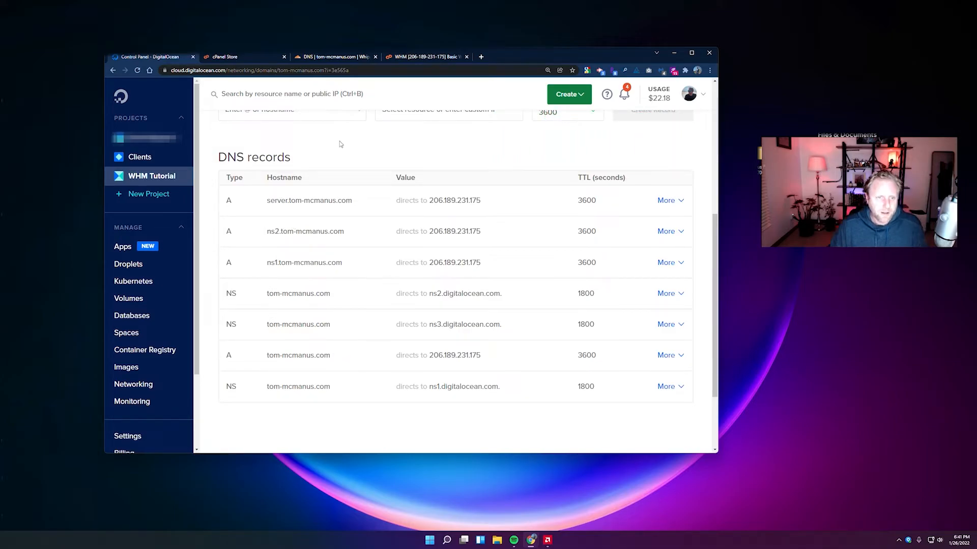
pyautogui.click(416, 57)
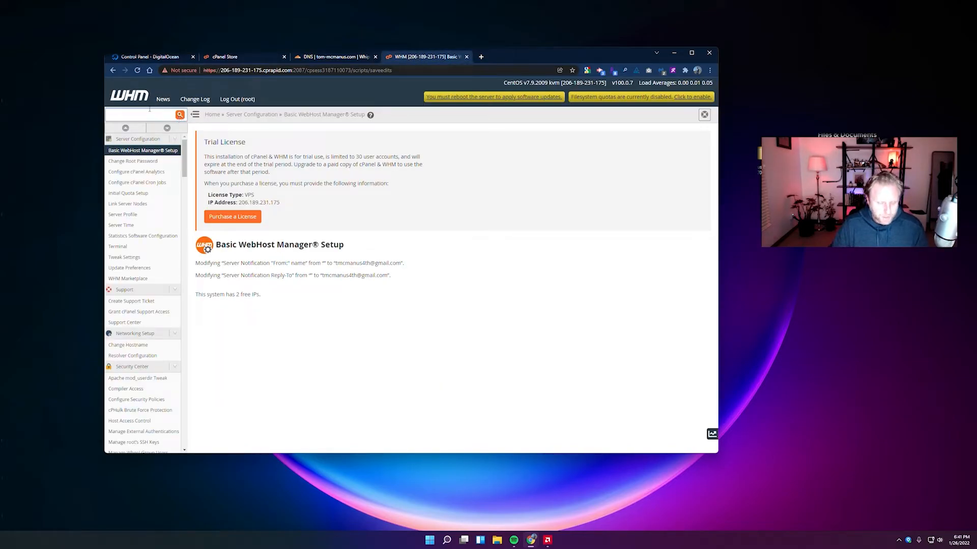
# Change the server hostname to server.tom-mcmanus.com using Change Hostname.
pyautogui.write('change ')
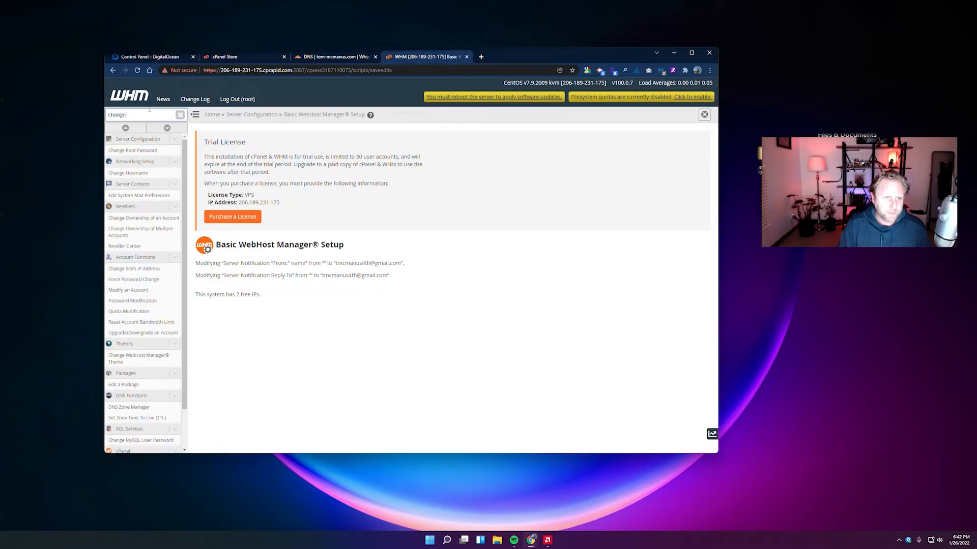
pyautogui.write('hostname')
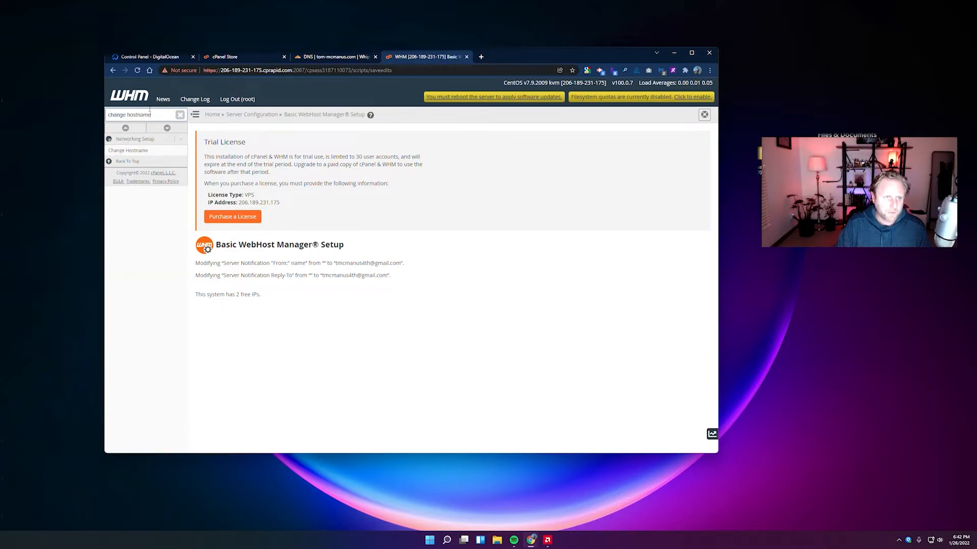
pyautogui.click(130, 148)
pyautogui.scroll(-2, 235, 356)
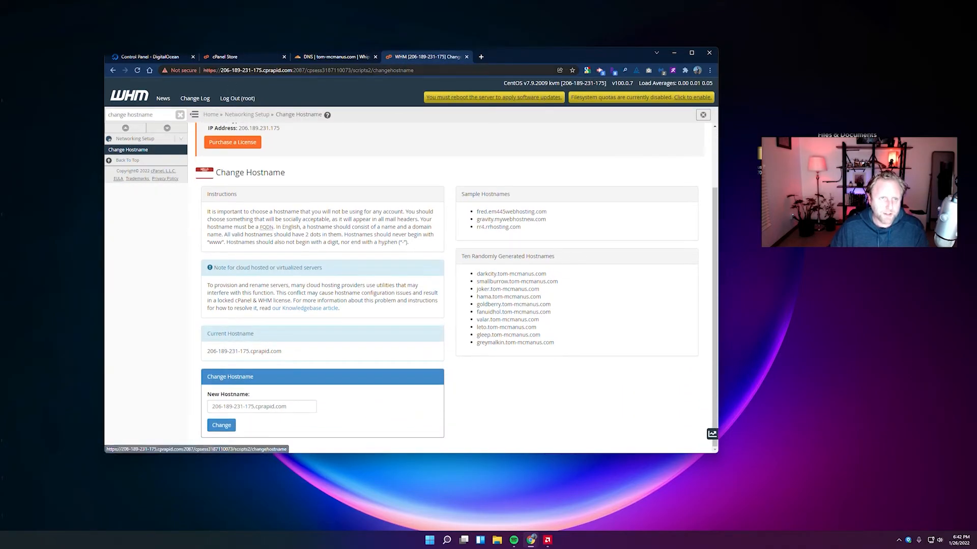
pyautogui.moveTo(220, 70); pyautogui.dragTo(252, 70)
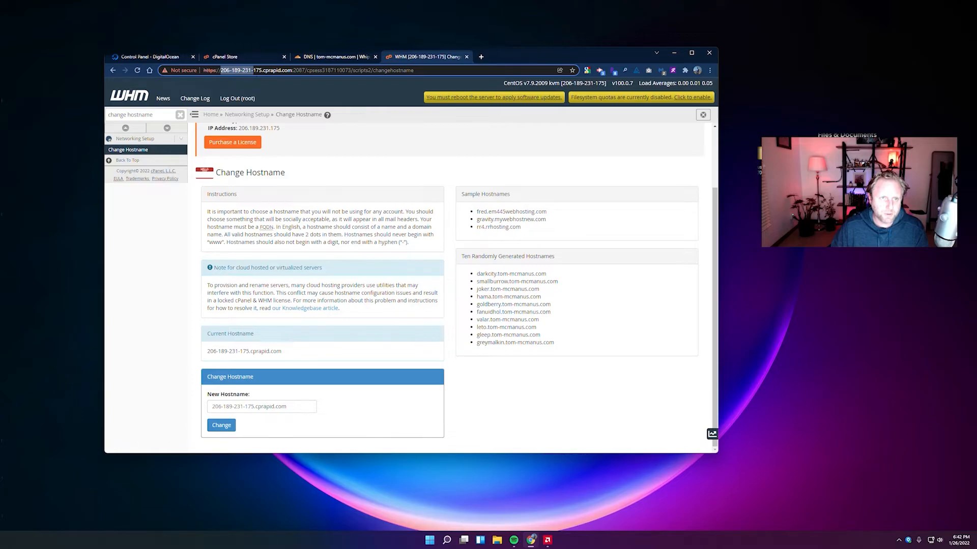
pyautogui.click(322, 156)
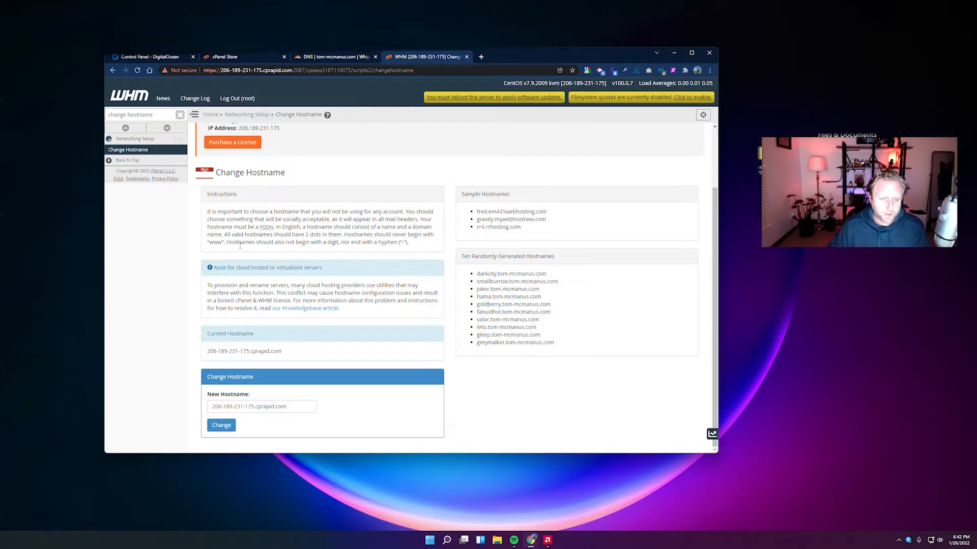
pyautogui.tripleClick(295, 407)
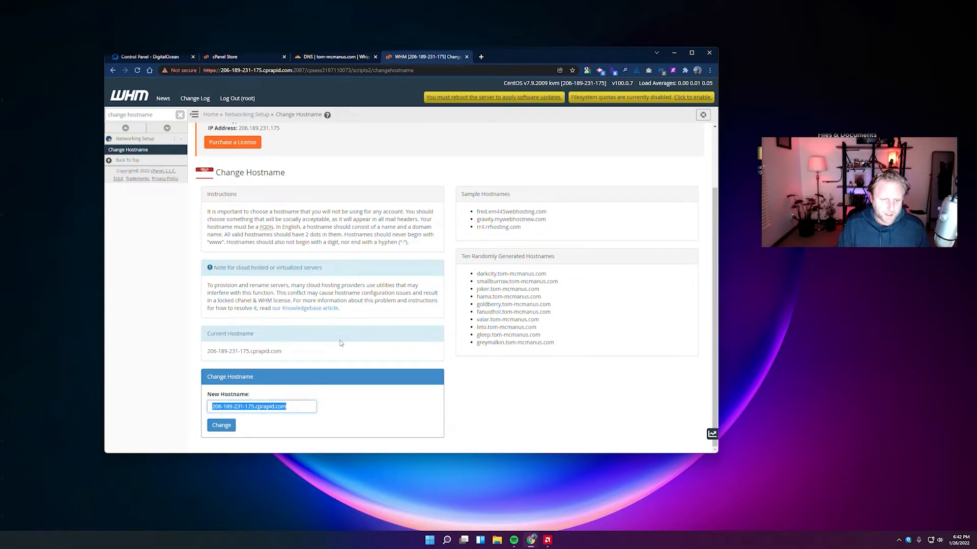
pyautogui.write('serv')
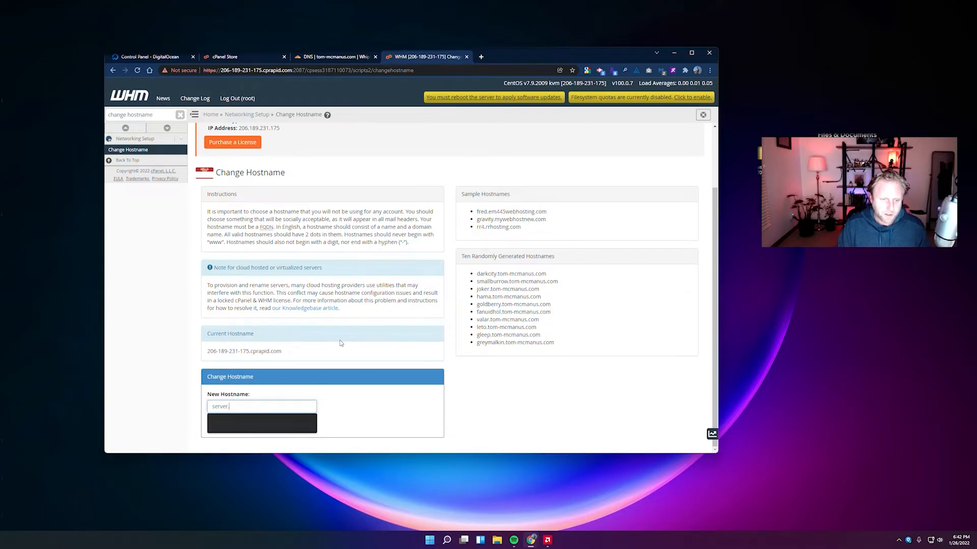
pyautogui.write('er.tom-mcmanus.com')
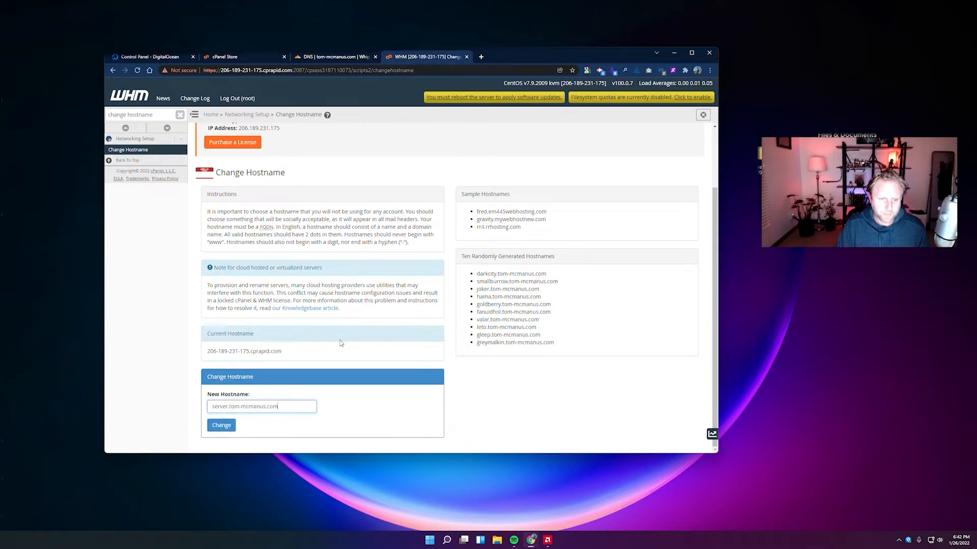
pyautogui.click(230, 428)
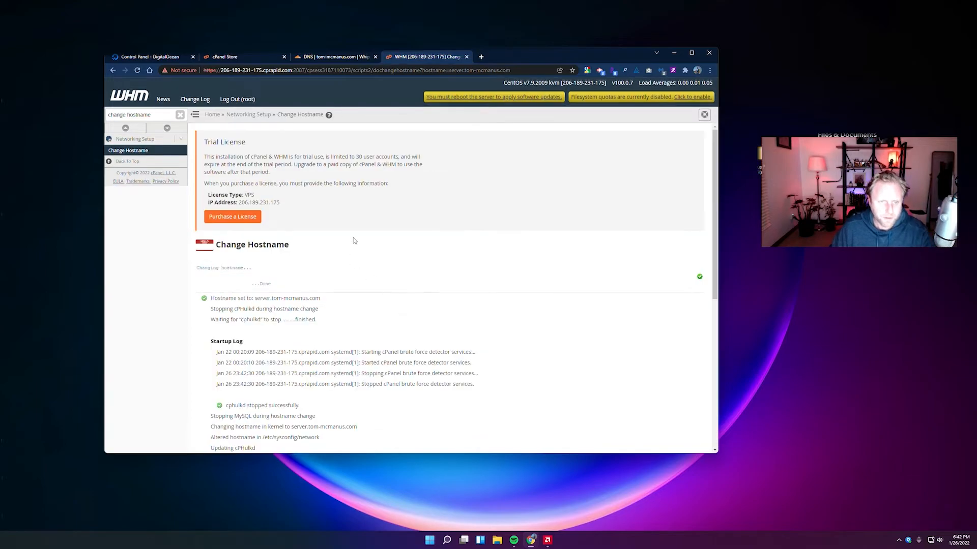
# Follow the link to add an A entry for the new hostname.
pyautogui.scroll(-5, 358, 272)
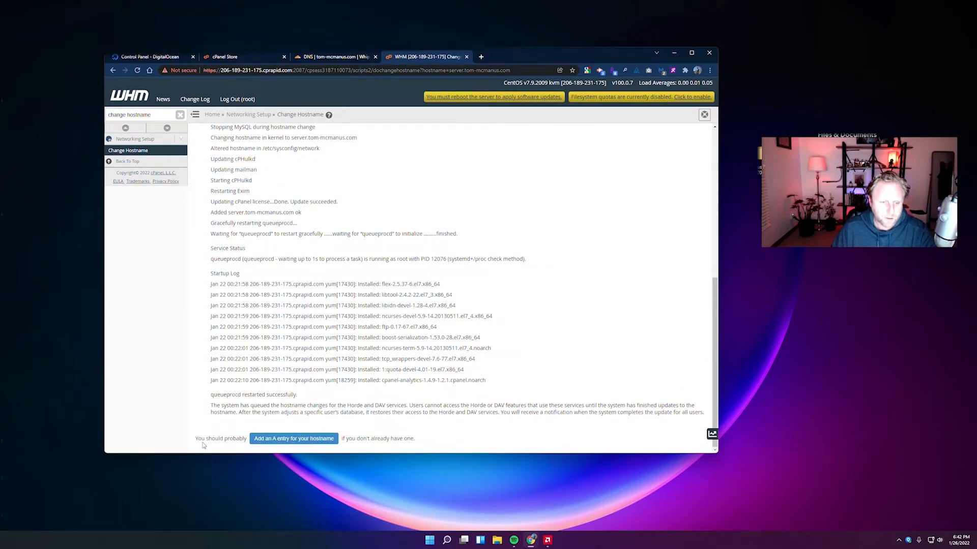
pyautogui.moveTo(198, 440); pyautogui.dragTo(220, 439)
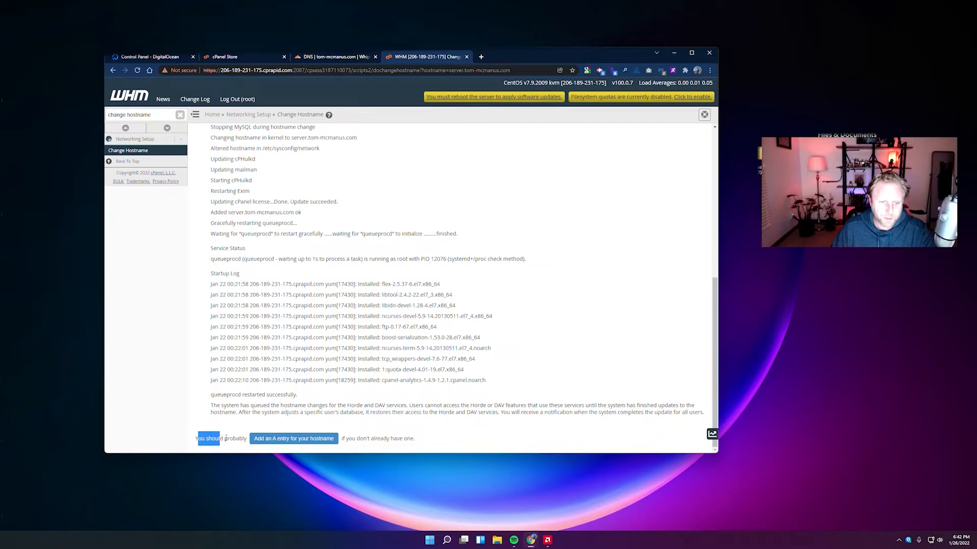
pyautogui.click(361, 435)
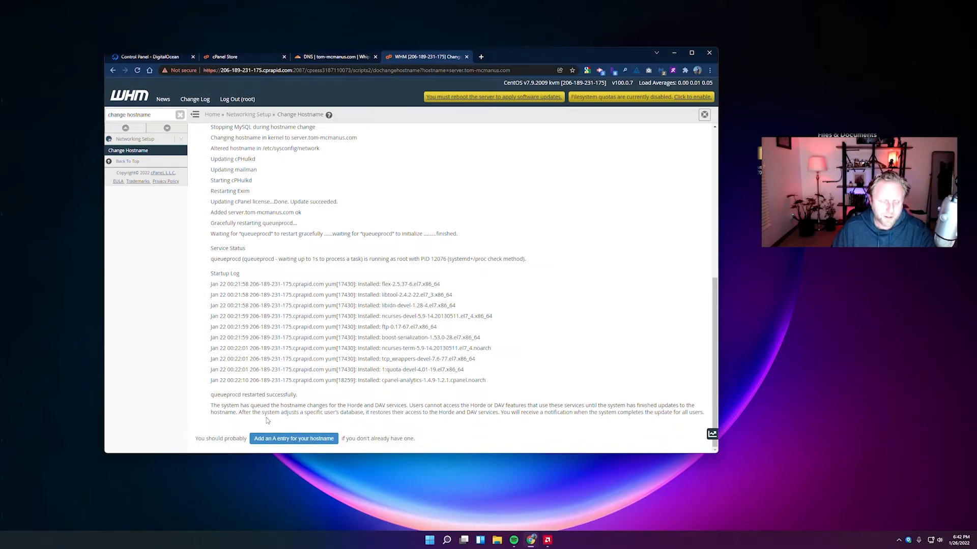
pyautogui.click(286, 440)
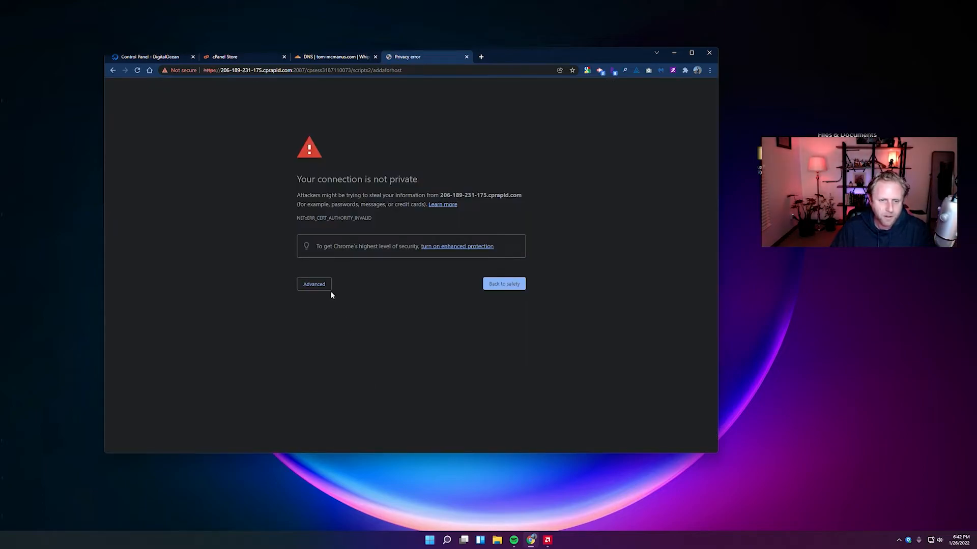
# Proceed past the privacy warning and locate IP 206.189.231.175 on the Add an A Entry page.
pyautogui.click(319, 287)
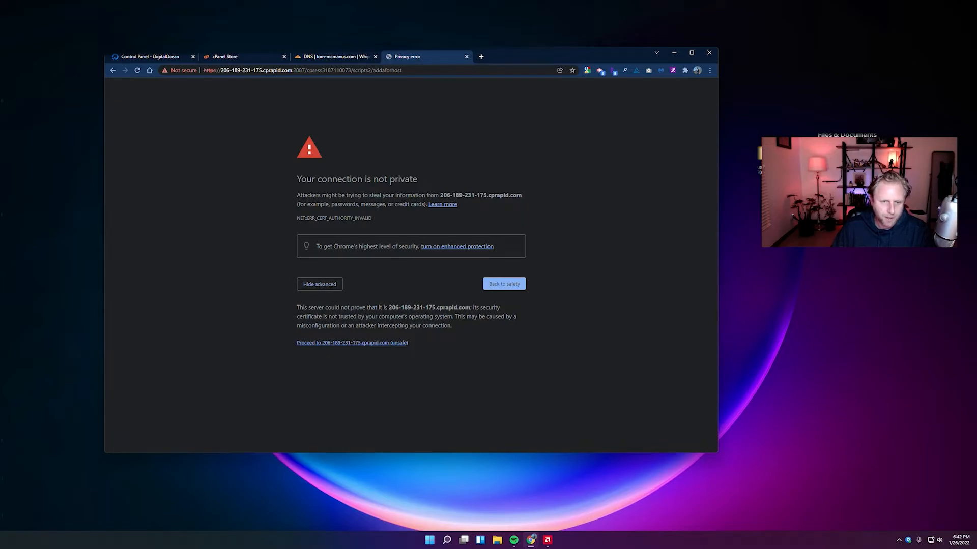
pyautogui.click(333, 344)
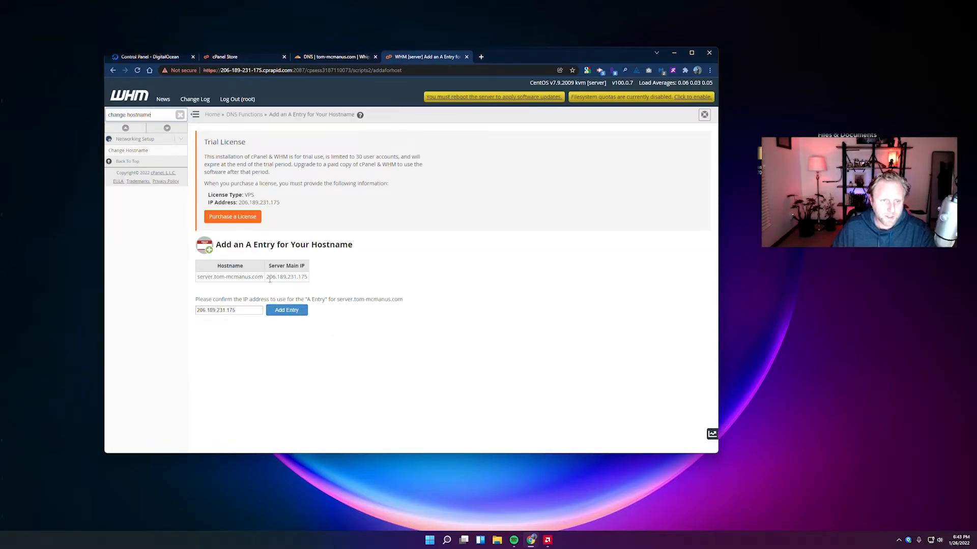
pyautogui.click(163, 56)
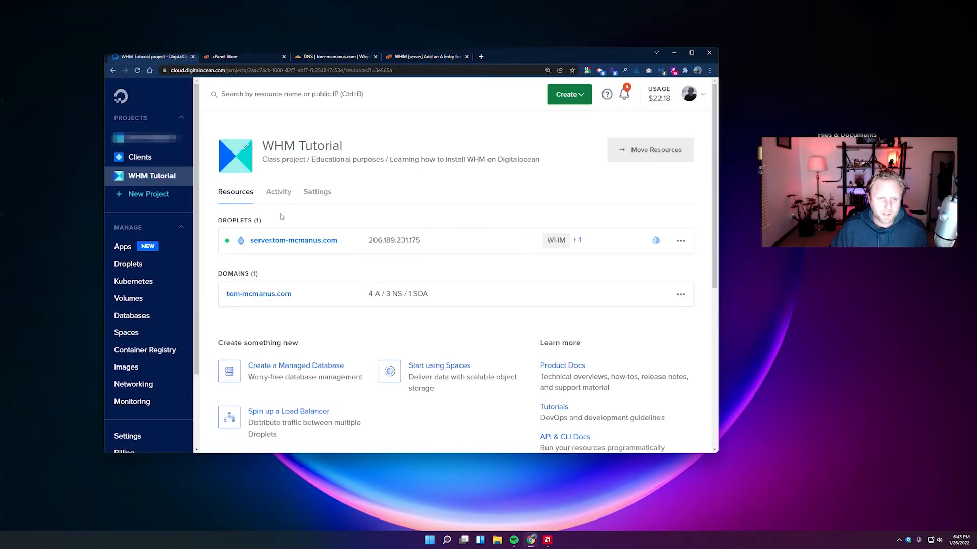
pyautogui.click(420, 59)
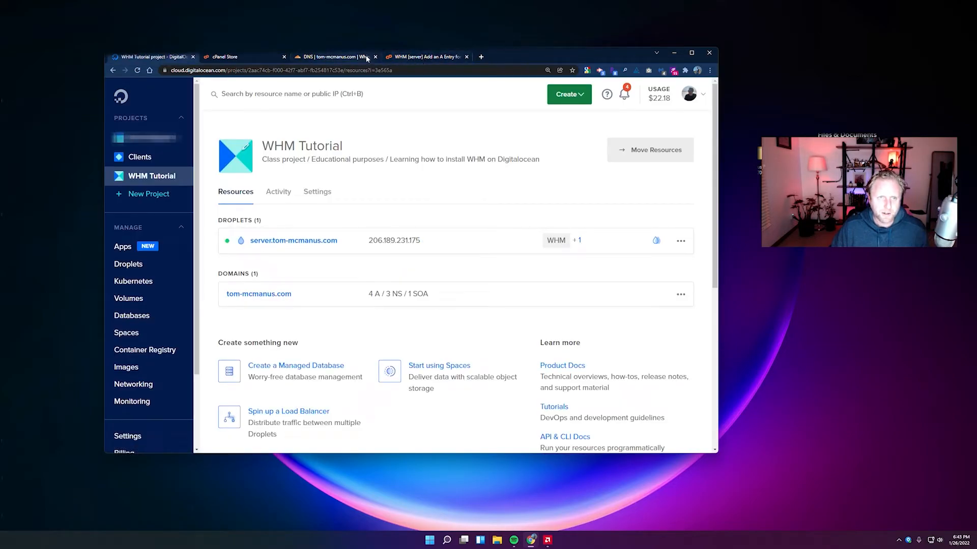
pyautogui.hotkey('ctrl', 'f')
pyautogui.write('206.189.231.175')
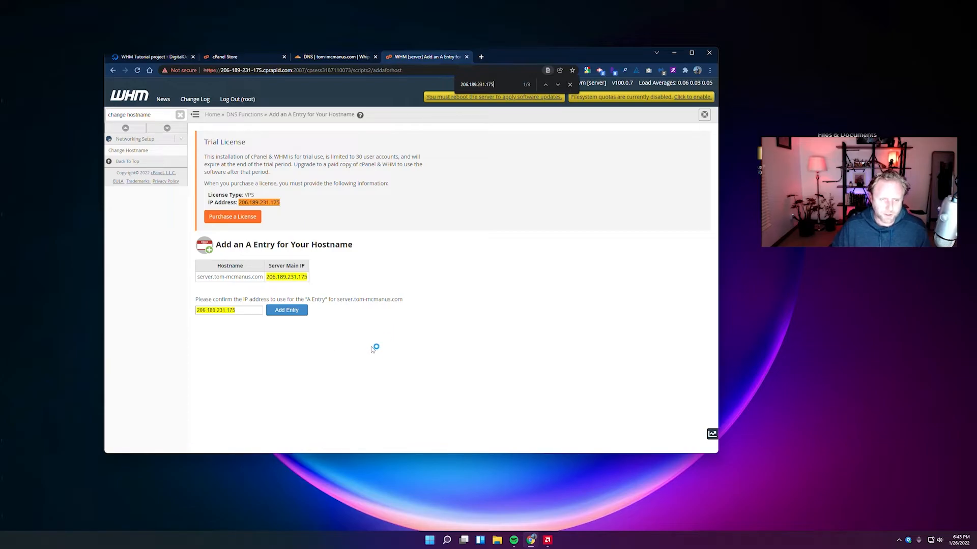
pyautogui.click(570, 85)
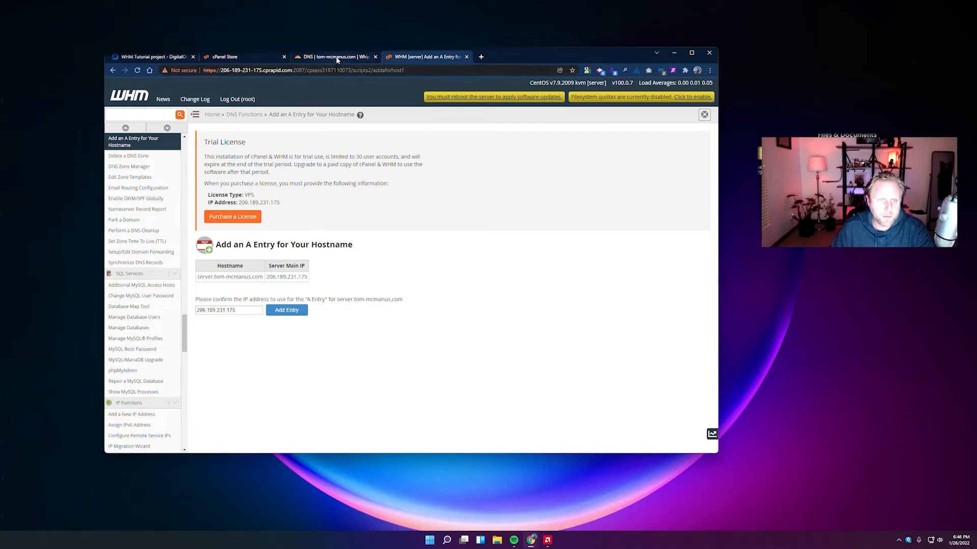
# Set tom-mcmanus.com's Cloudflare SSL/TLS encryption mode to Full instead of Flexible.
pyautogui.click(321, 57)
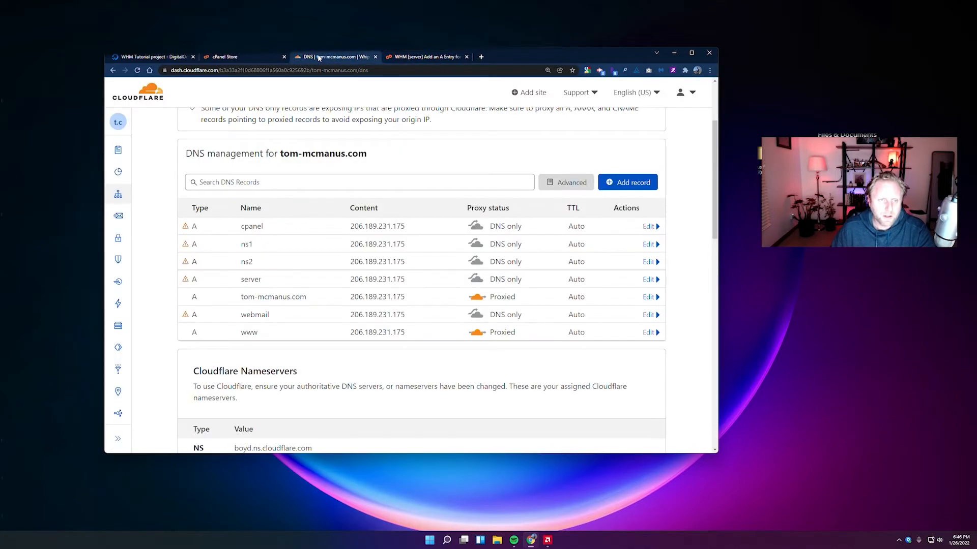
pyautogui.moveTo(120, 183)
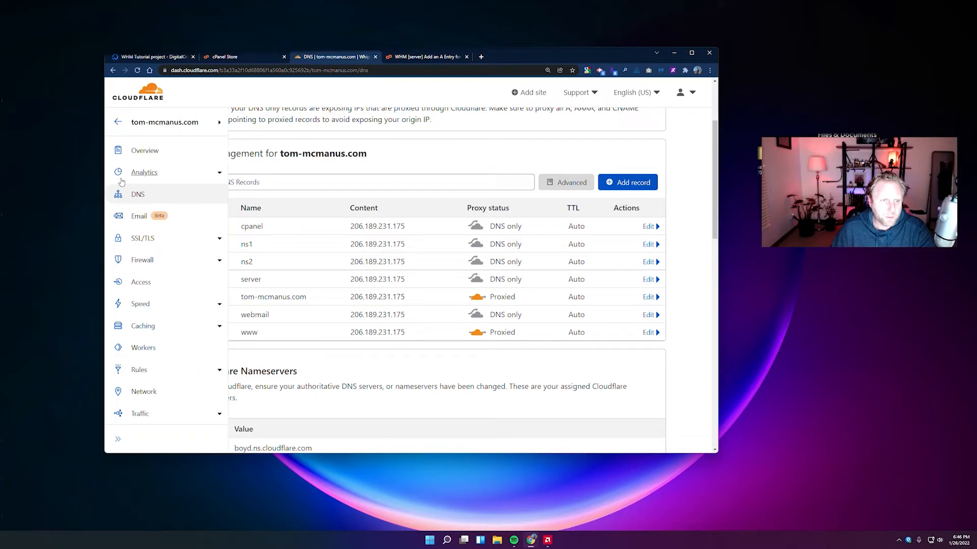
pyautogui.click(153, 241)
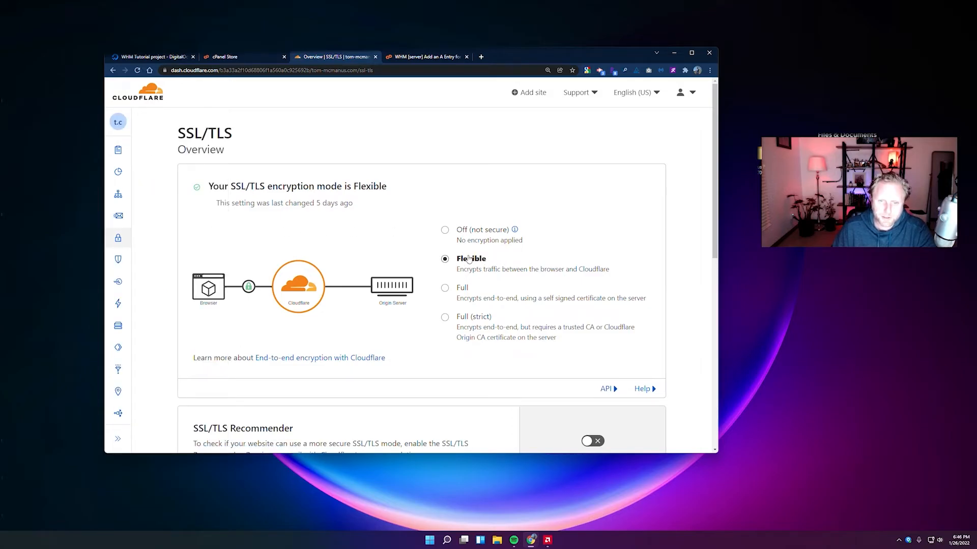
pyautogui.scroll(-1, 505, 265)
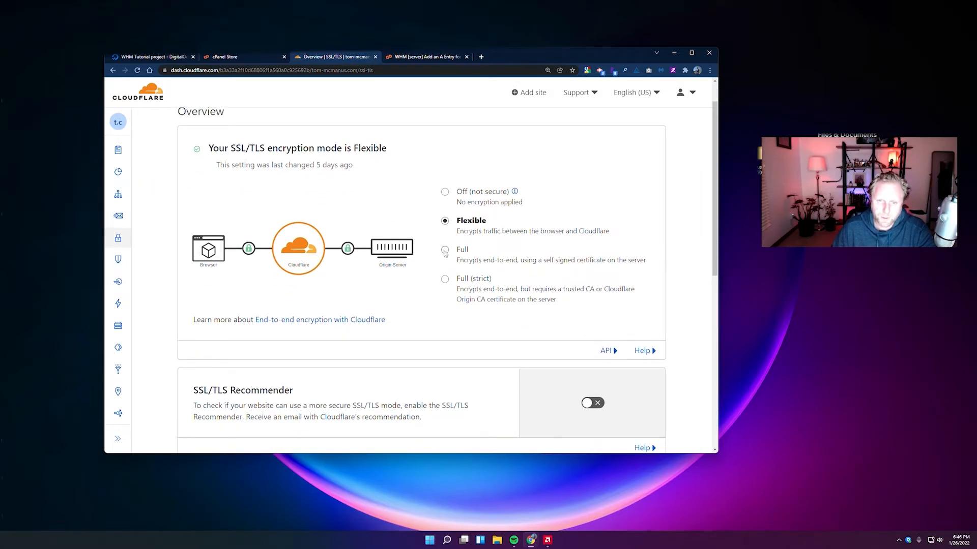
pyautogui.click(446, 250)
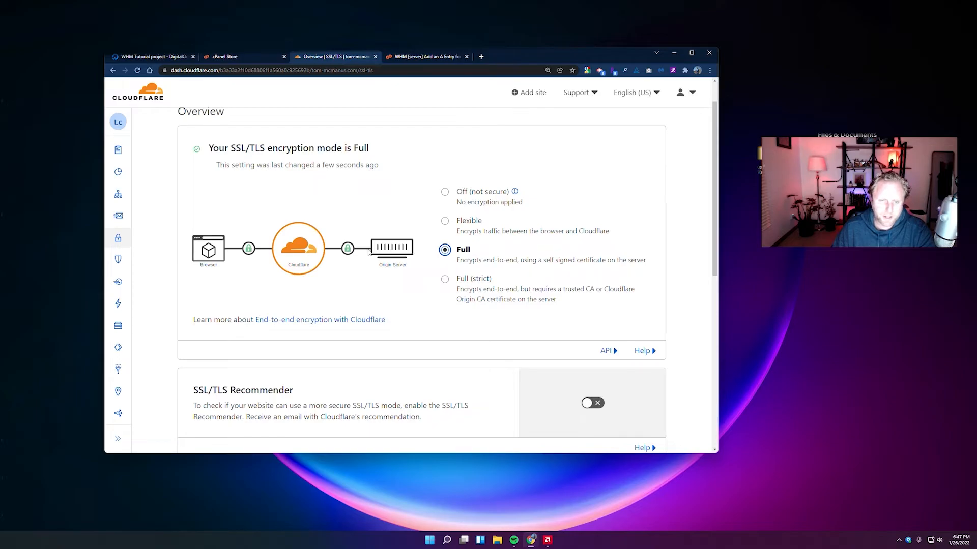
pyautogui.click(430, 56)
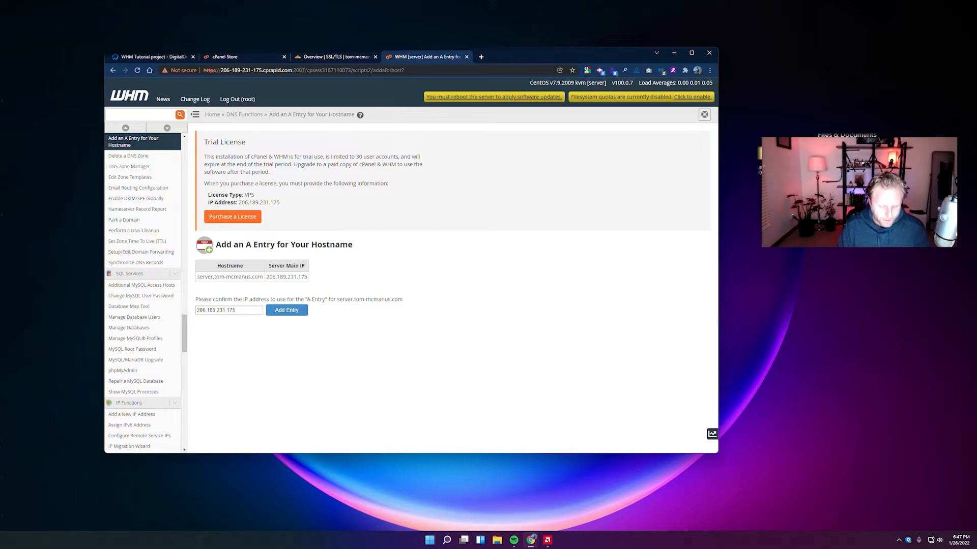
# Load server.tom-mcmanus.com/whm in a new tab to reach the WHM login on port 2087.
pyautogui.click(481, 56)
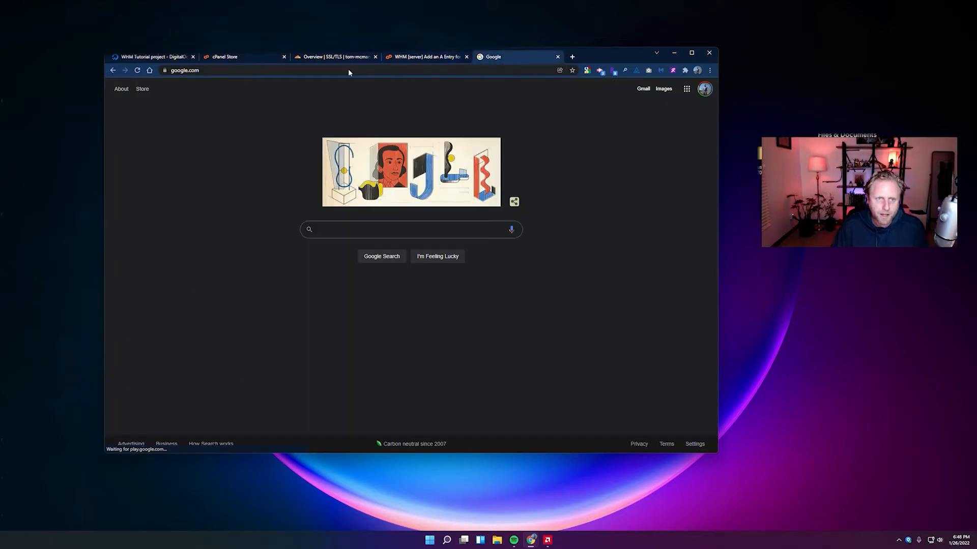
pyautogui.click(325, 70)
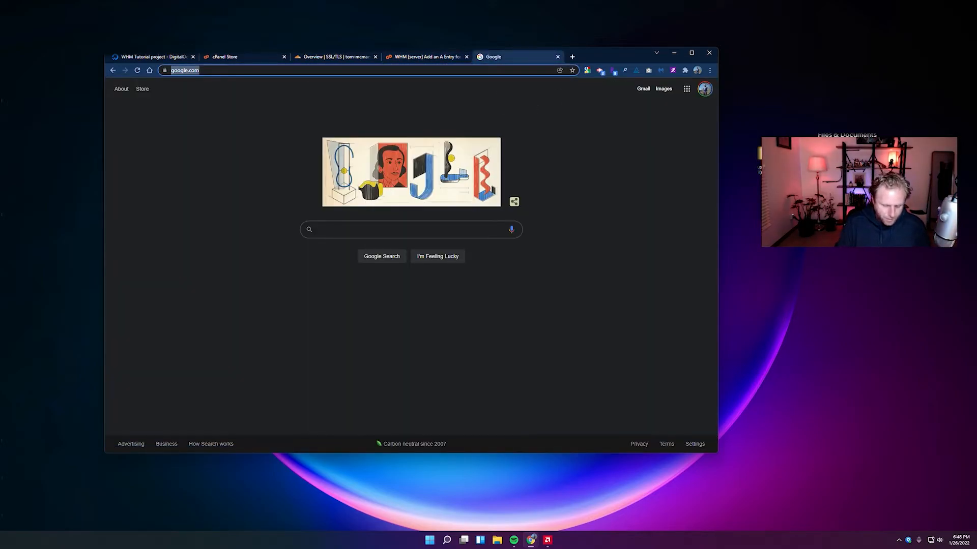
pyautogui.write('ser')
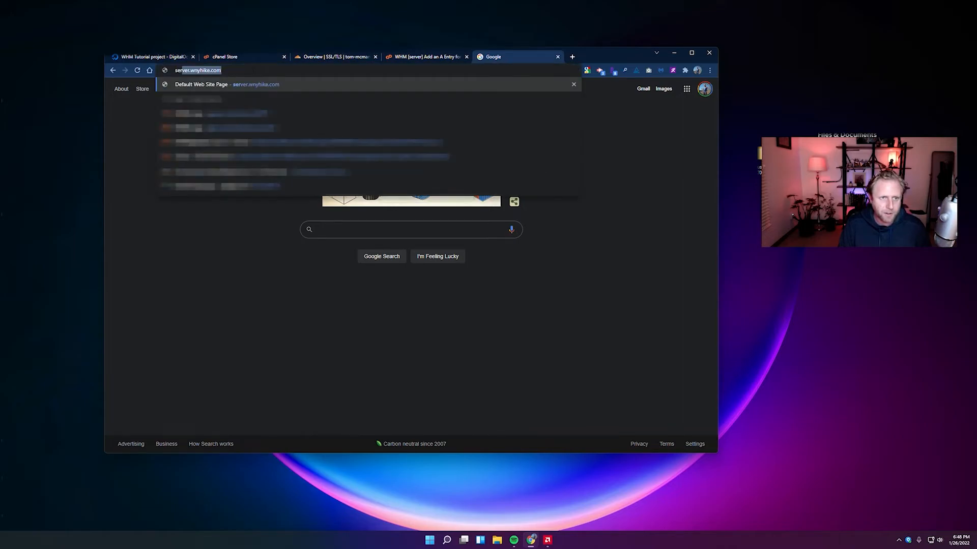
pyautogui.write('ver.tom-mcmanus.com/')
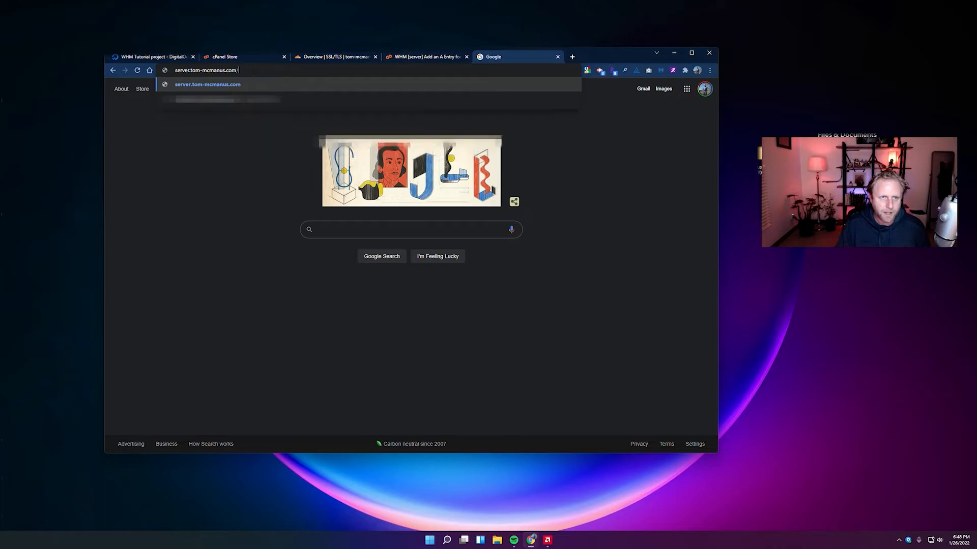
pyautogui.write('whm')
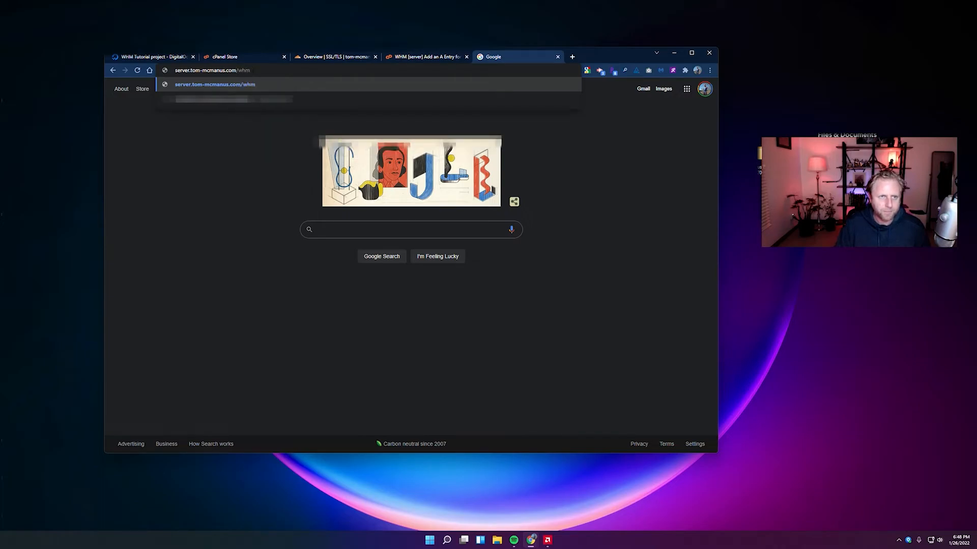
pyautogui.press('Return')
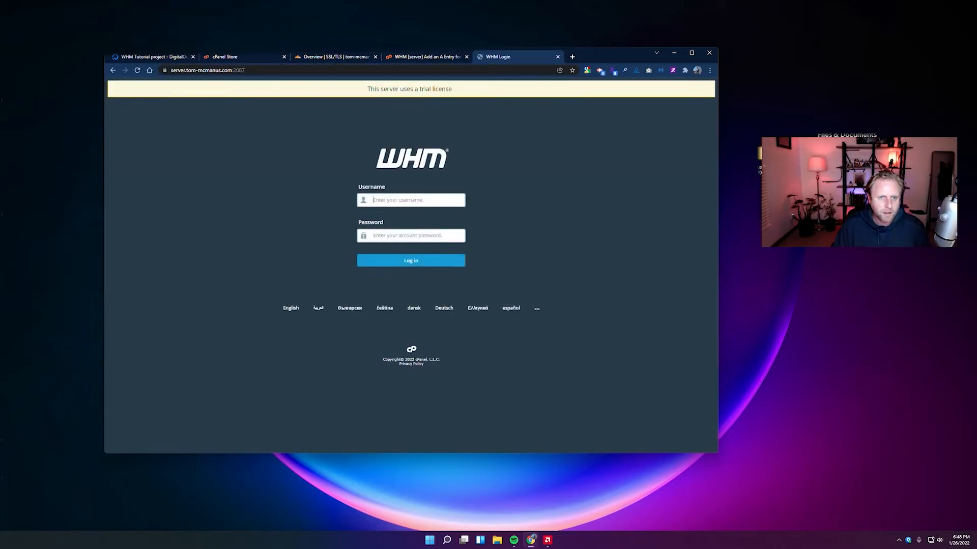
pyautogui.click(175, 70)
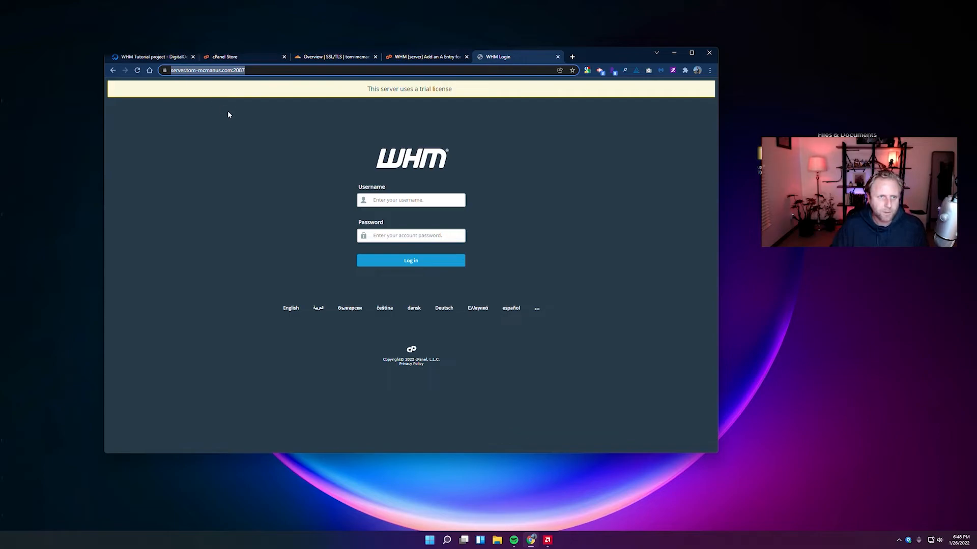
pyautogui.click(241, 109)
pyautogui.click(270, 70)
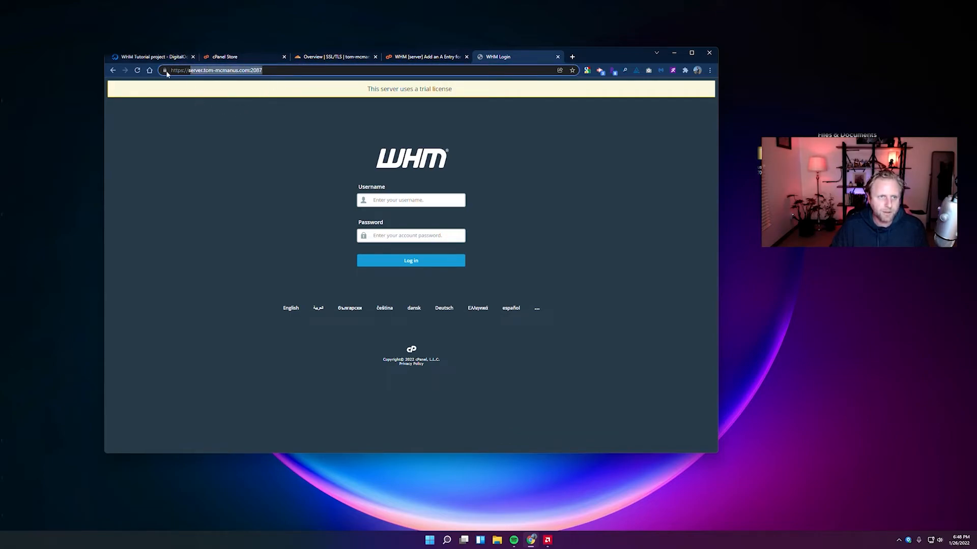
# Log in as root with the saved username and the pasted password.
pyautogui.click(454, 200)
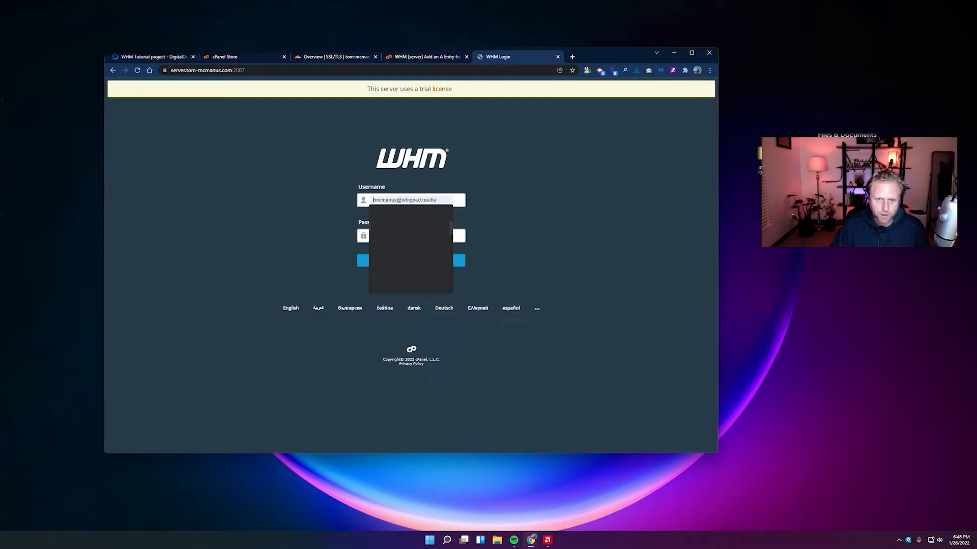
pyautogui.click(371, 232)
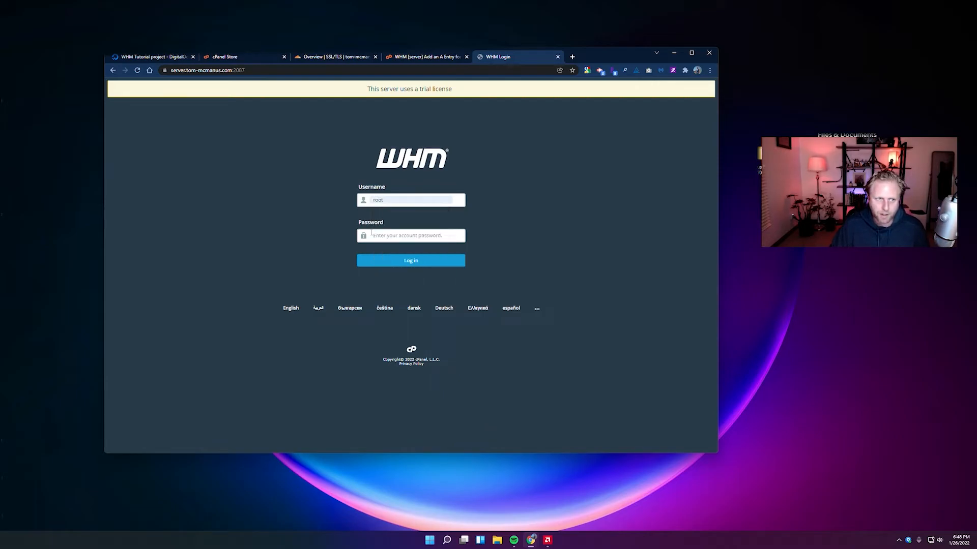
pyautogui.rightClick(408, 237)
pyautogui.click(429, 312)
pyautogui.click(420, 261)
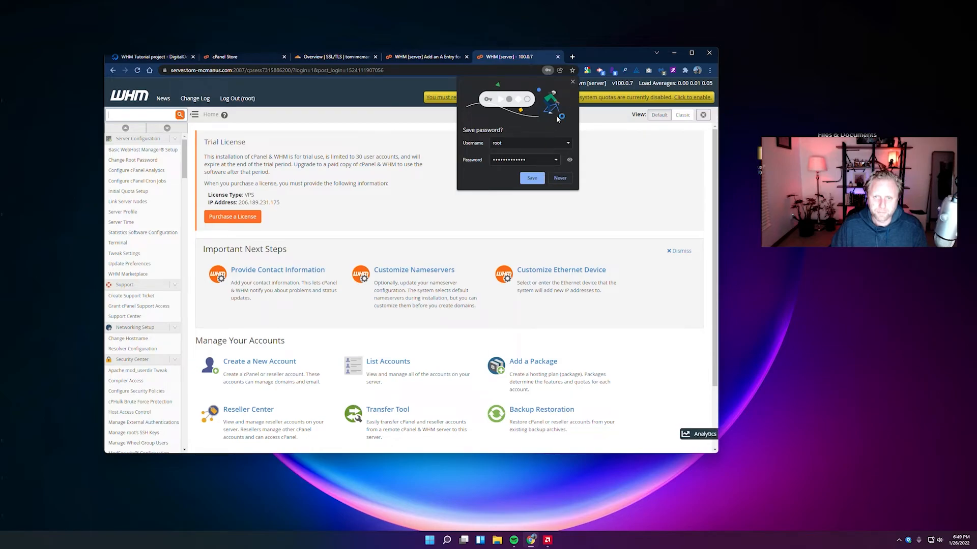
# Start a graceful server reboot to apply the pending software updates.
pyautogui.click(573, 82)
pyautogui.scroll(-2, 356, 138)
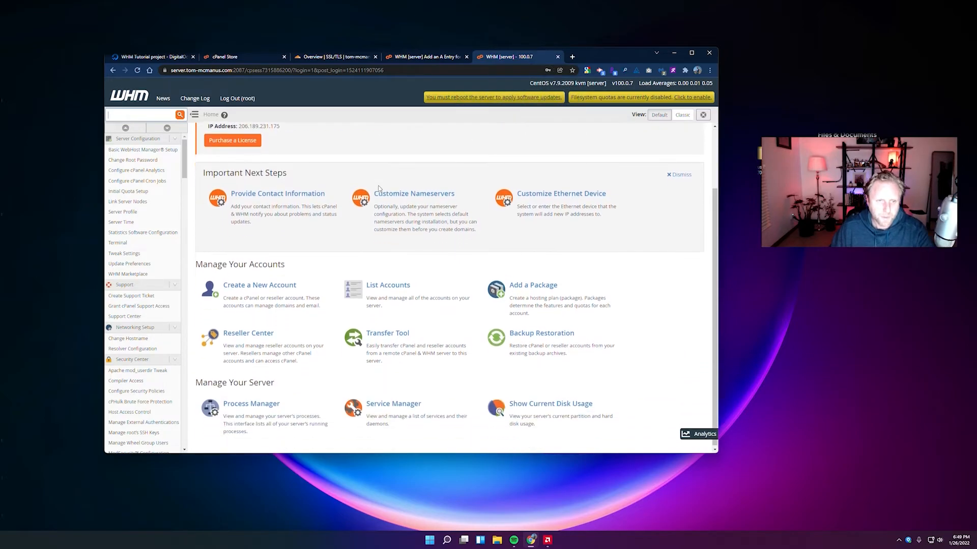
pyautogui.scroll(2, 356, 138)
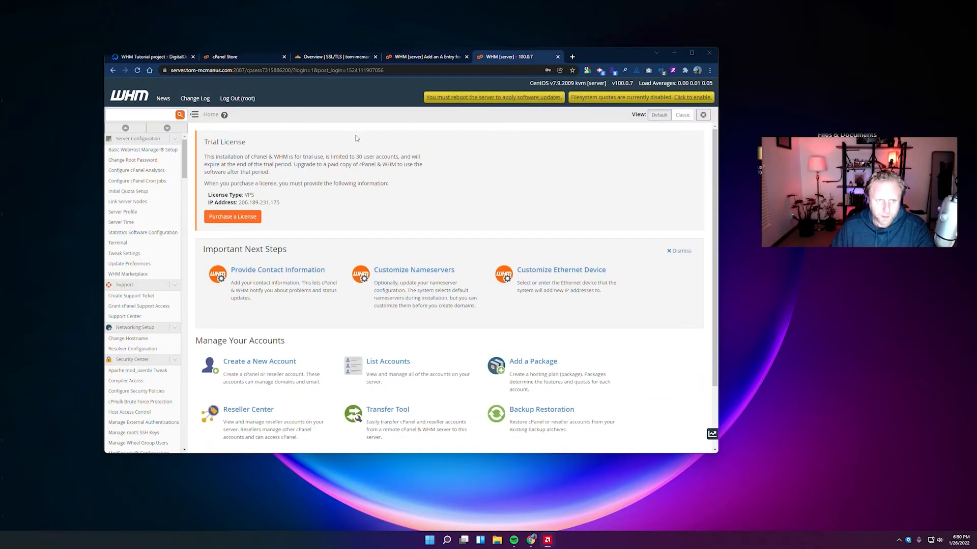
pyautogui.click(451, 101)
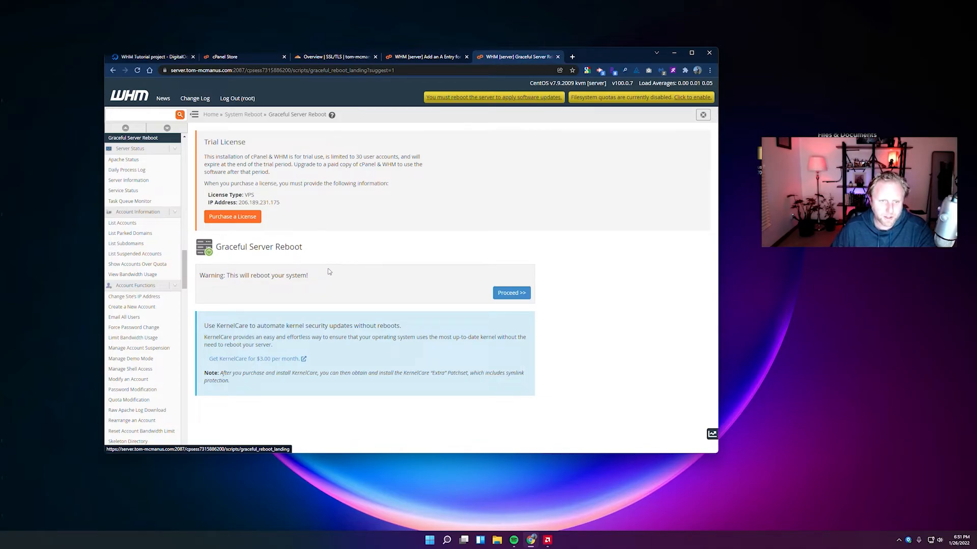
pyautogui.click(510, 293)
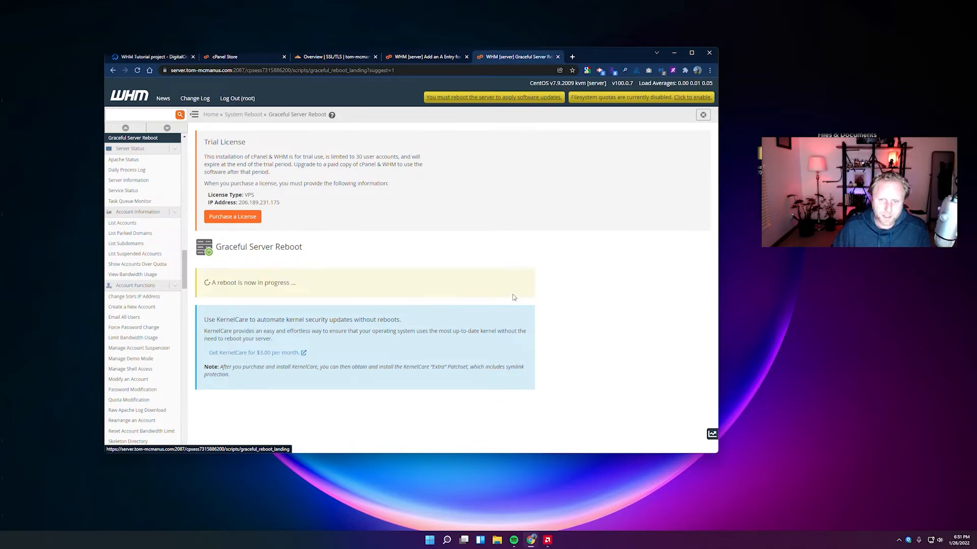
pyautogui.moveTo(209, 283); pyautogui.dragTo(335, 283)
pyautogui.click(335, 283)
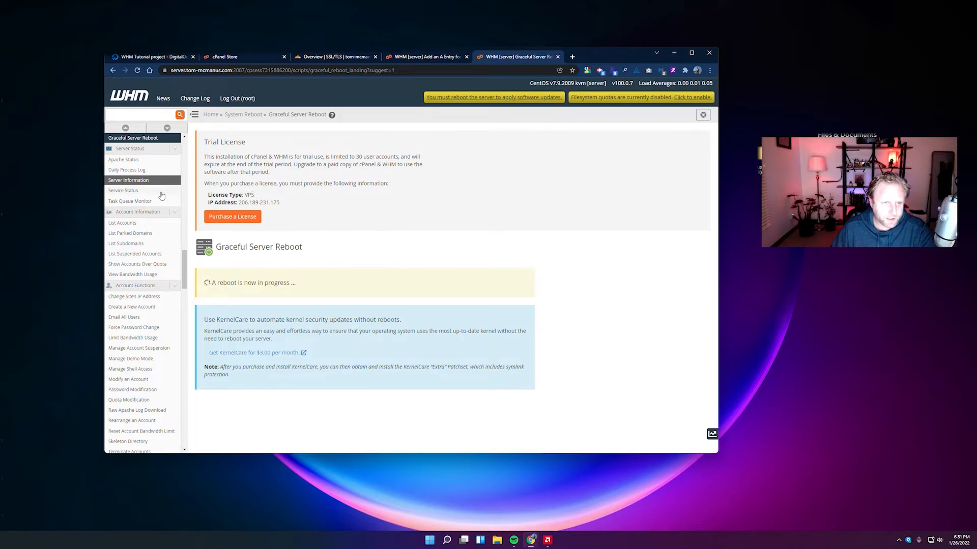
# Close the unreachable-server tab and reload WHM to check the reboot finished.
pyautogui.middleClick(130, 245)
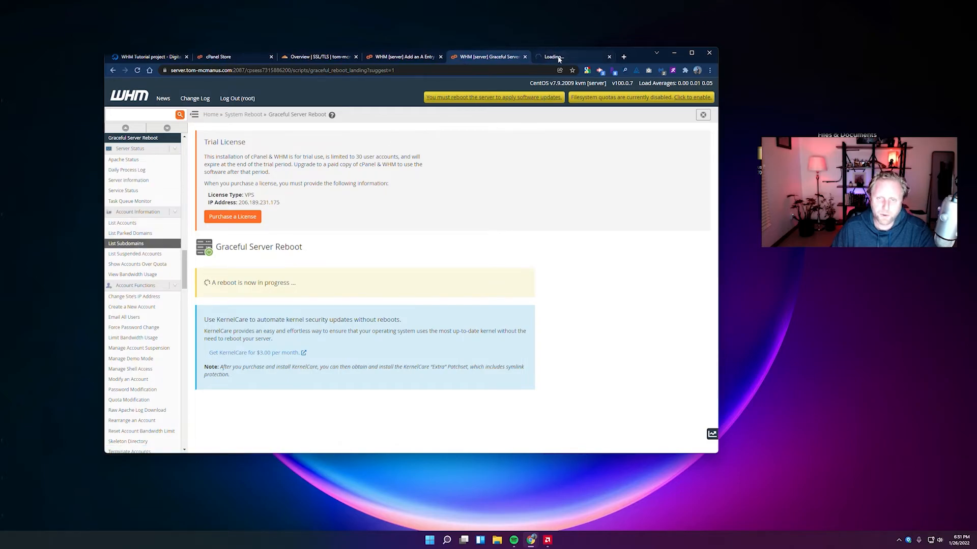
pyautogui.click(558, 58)
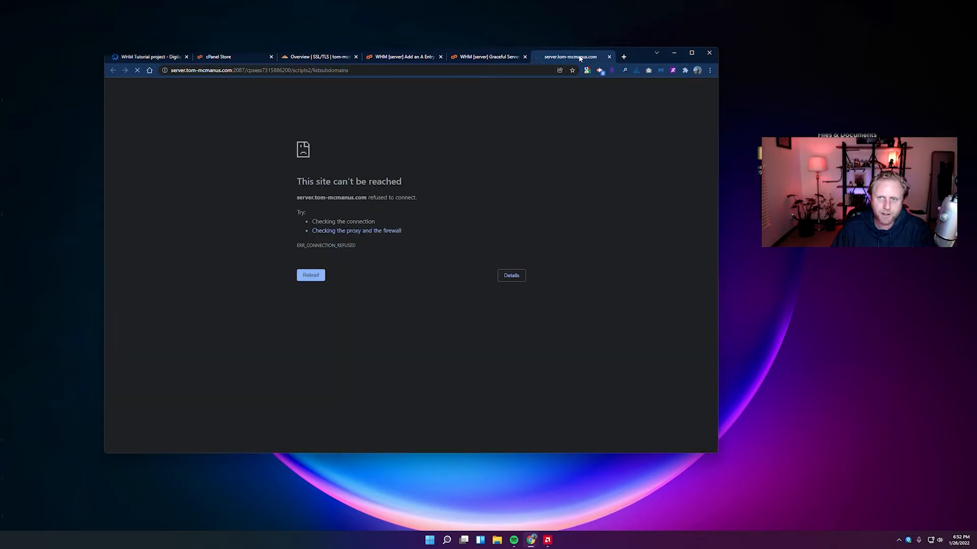
pyautogui.middleClick(580, 59)
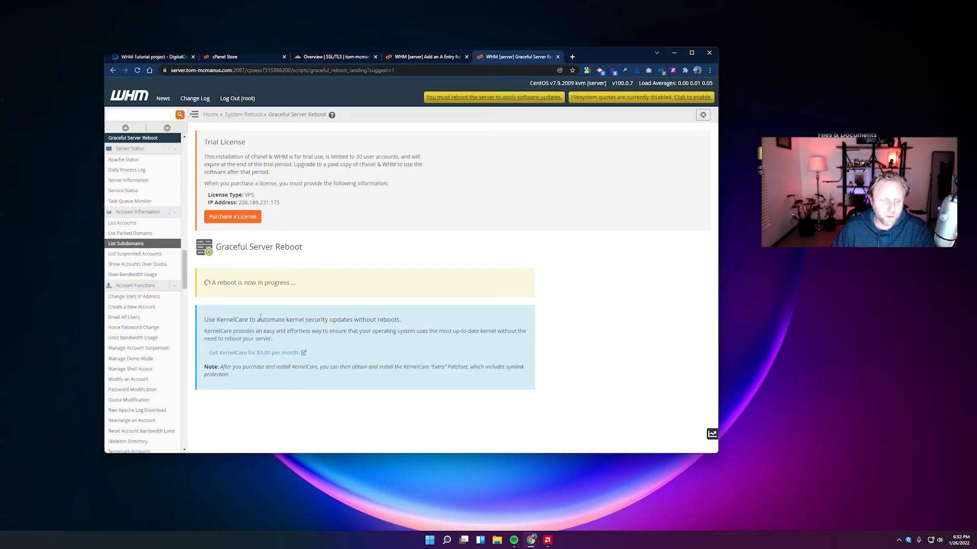
pyautogui.moveTo(208, 283); pyautogui.dragTo(299, 287)
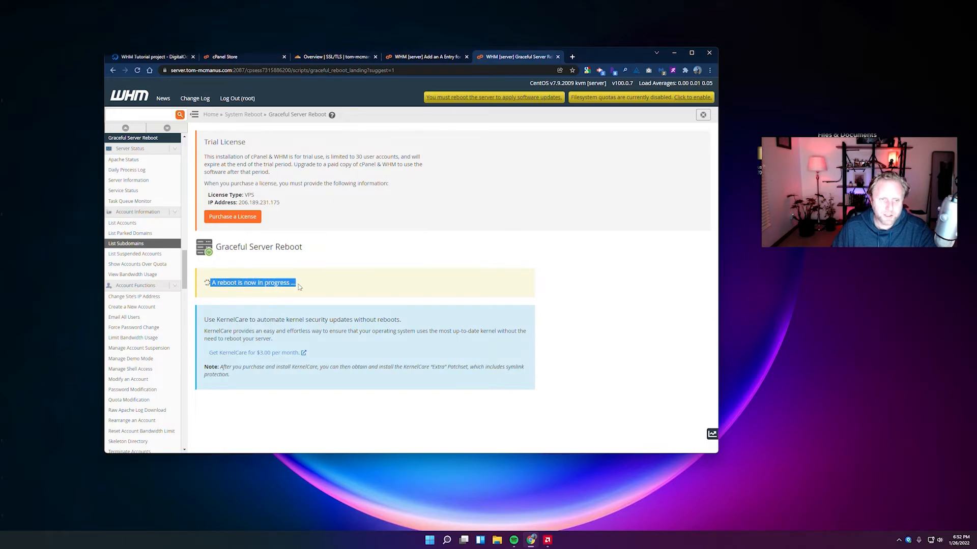
pyautogui.click(311, 279)
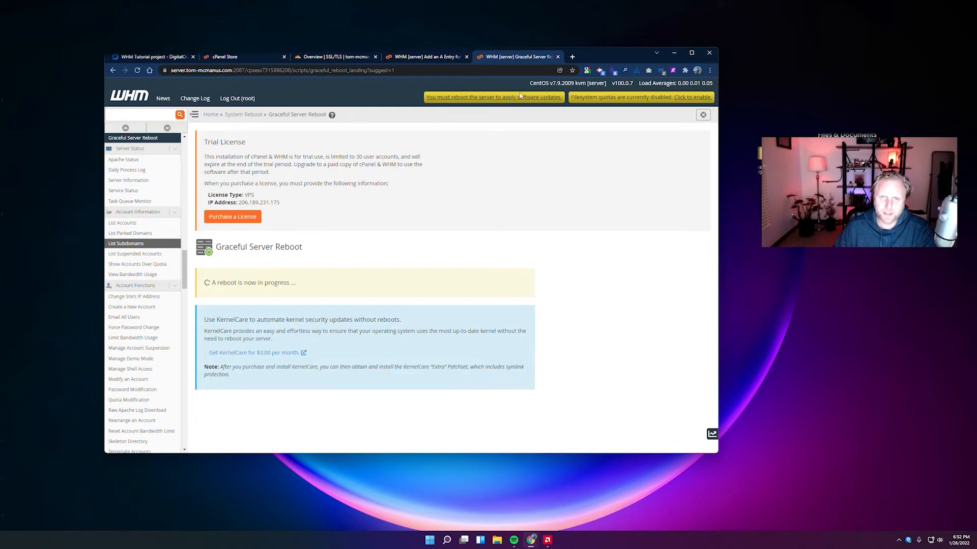
pyautogui.click(138, 71)
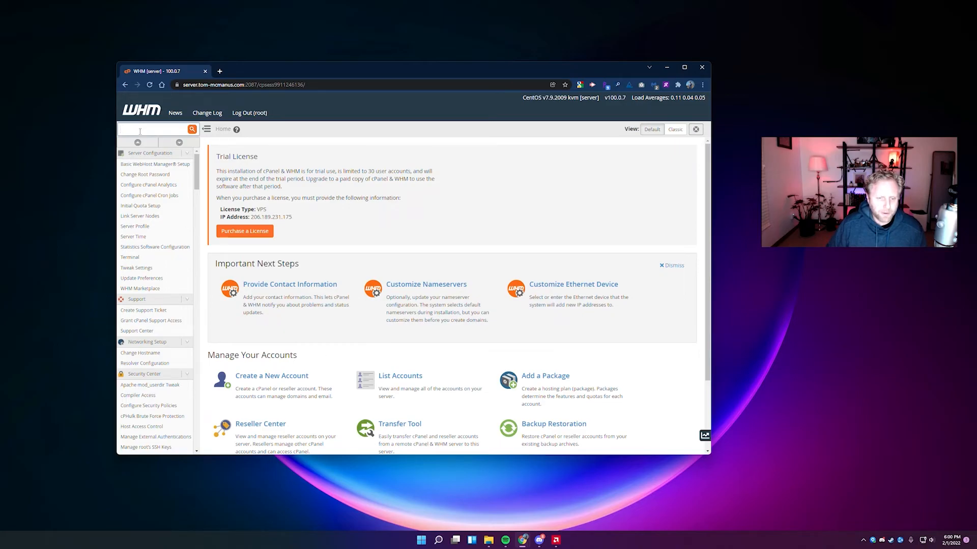
# Focus the WHM sidebar search box on the restored Home page after the reboot.
pyautogui.click(139, 131)
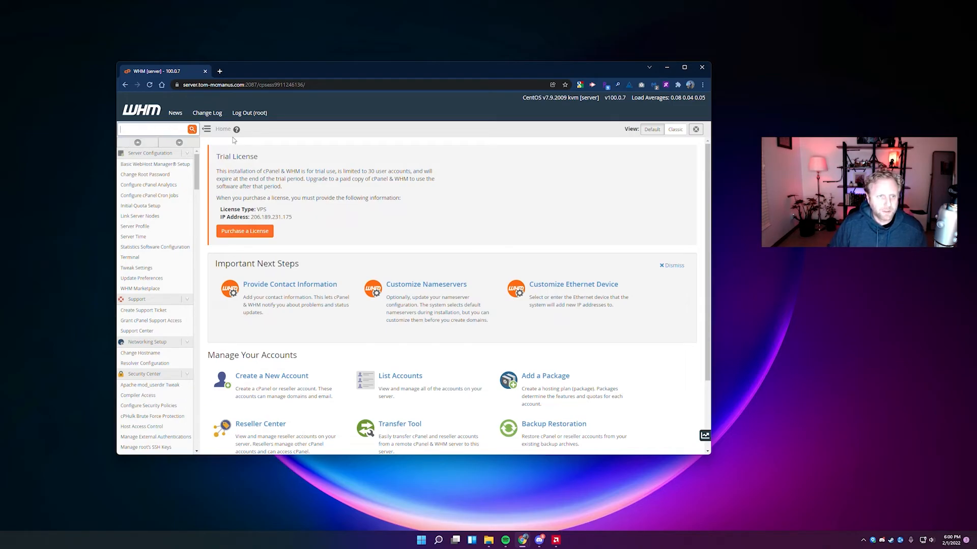
# Find Shell Fork Bomb Protection by searching 'shell' and enable the protection.
pyautogui.write('shel')
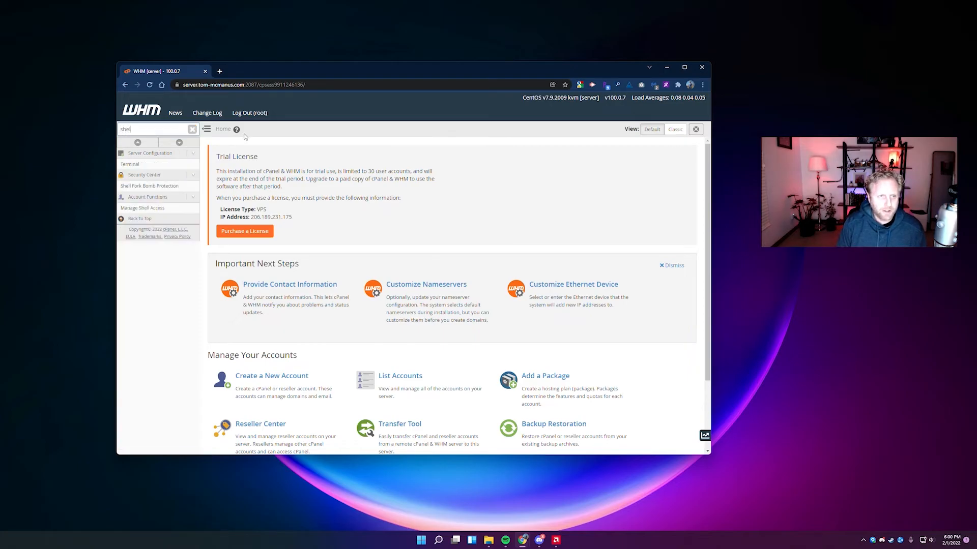
pyautogui.write('l')
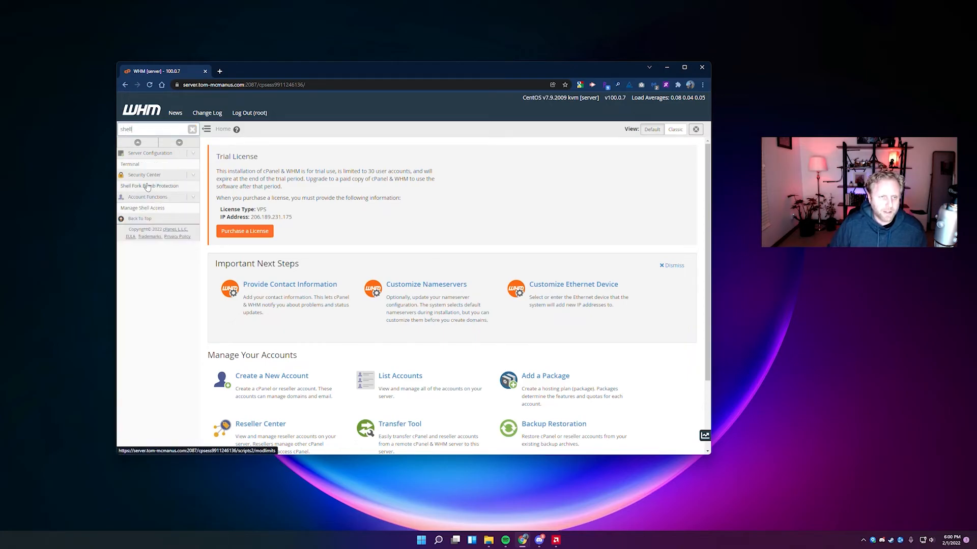
pyautogui.click(152, 186)
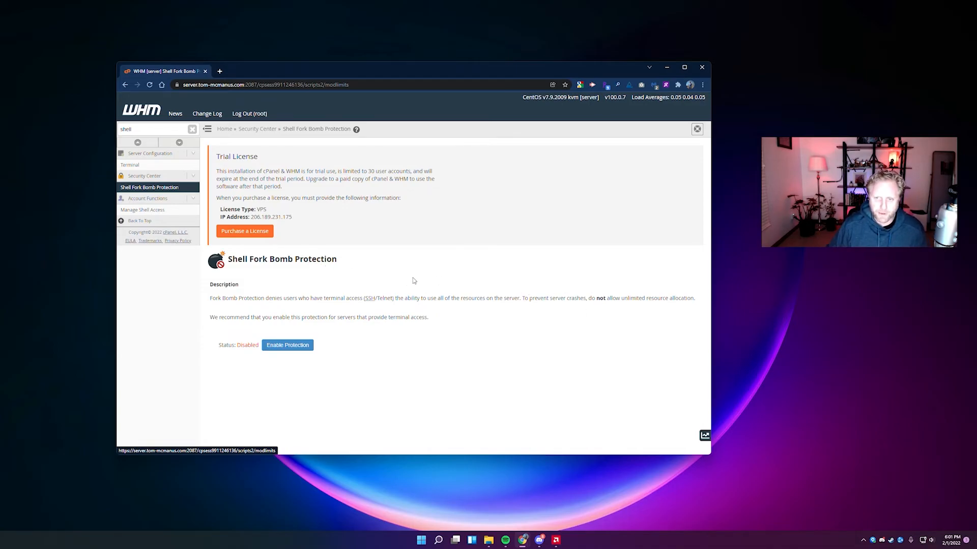
pyautogui.click(287, 346)
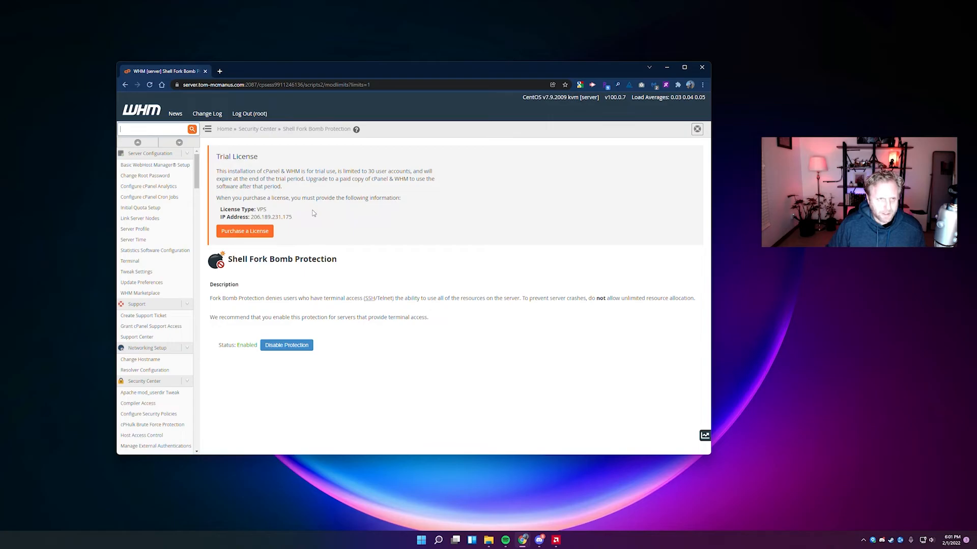
# Empty the sidebar search box so the full tool list shows again.
pyautogui.hotkey('ctrl', 'v')
pyautogui.moveTo(152, 127); pyautogui.dragTo(92, 118)
pyautogui.moveTo(160, 127); pyautogui.dragTo(217, 132)
pyautogui.tripleClick(152, 127)
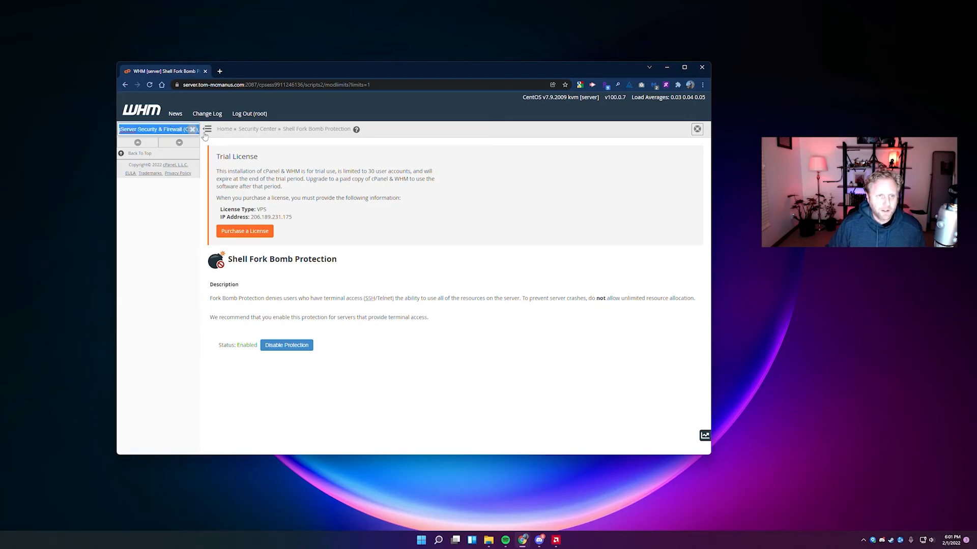
pyautogui.press('BackSpace')
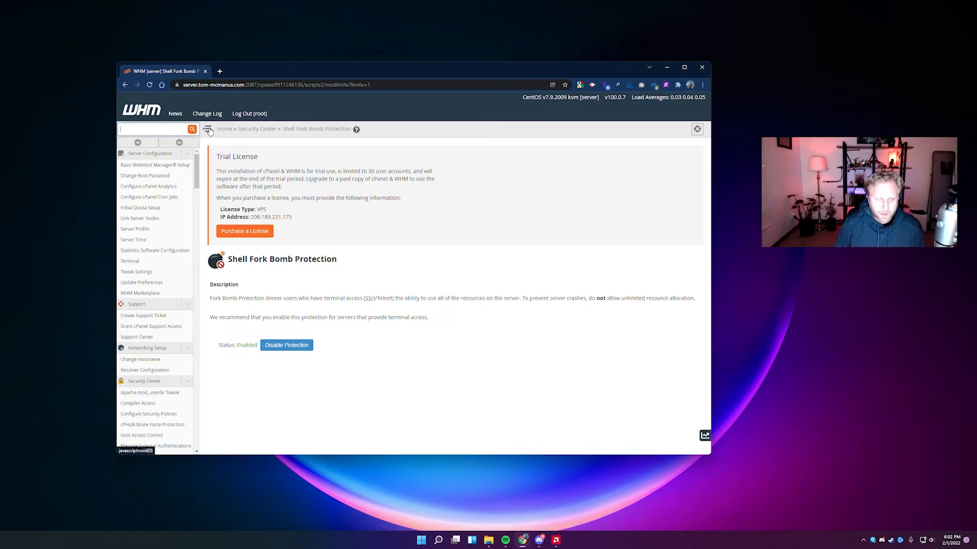
# Launch PuTTY and connect using the saved WHM tutorial session.
pyautogui.press('super')
pyautogui.write('putty')
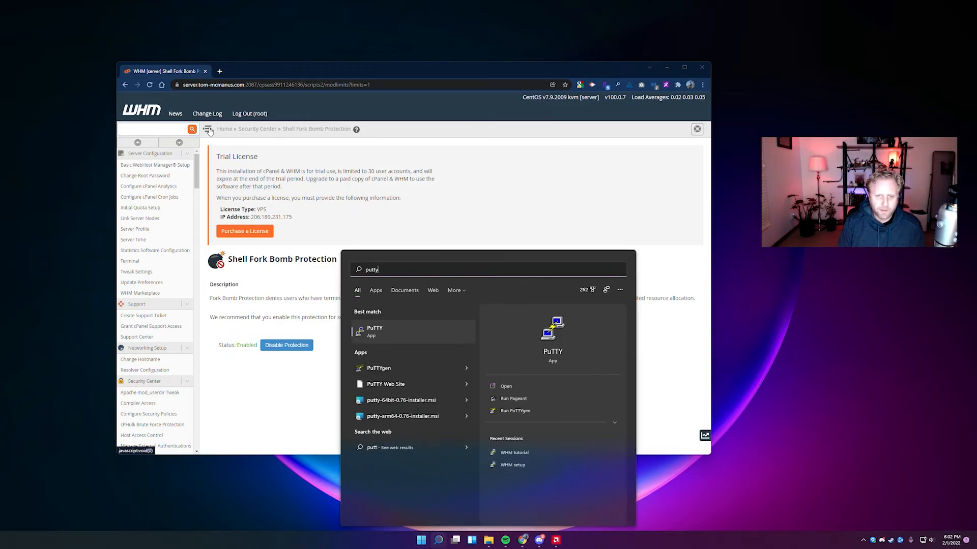
pyautogui.press('Return')
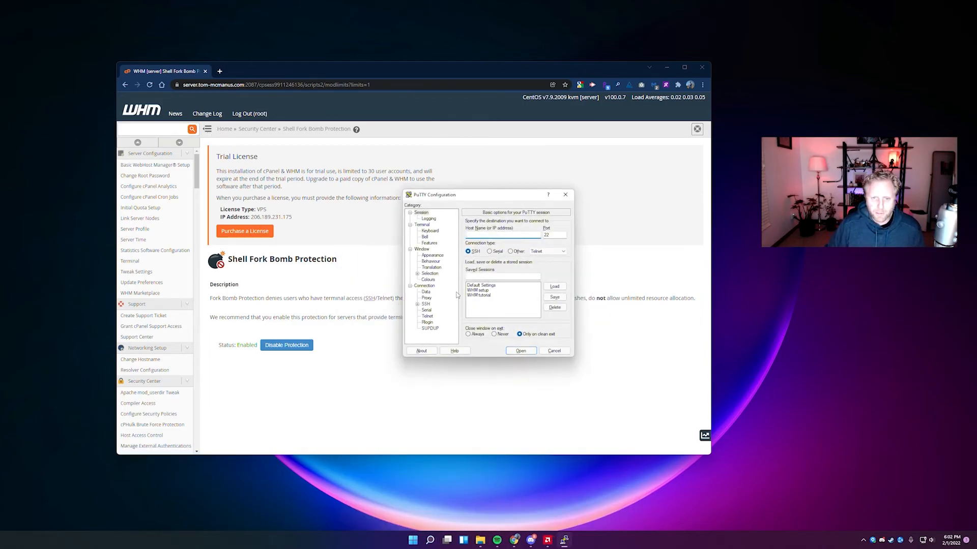
pyautogui.click(483, 296)
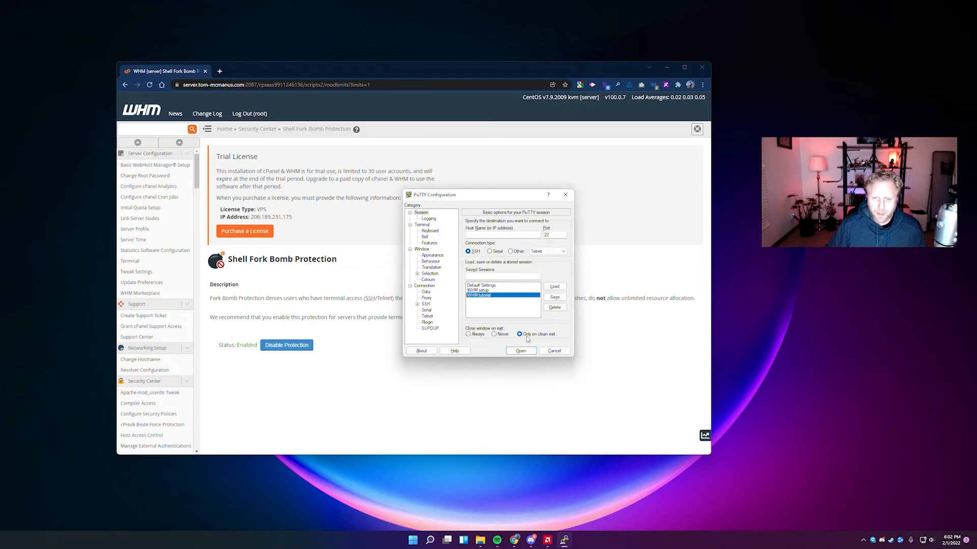
pyautogui.hotkey('alt', 'l')
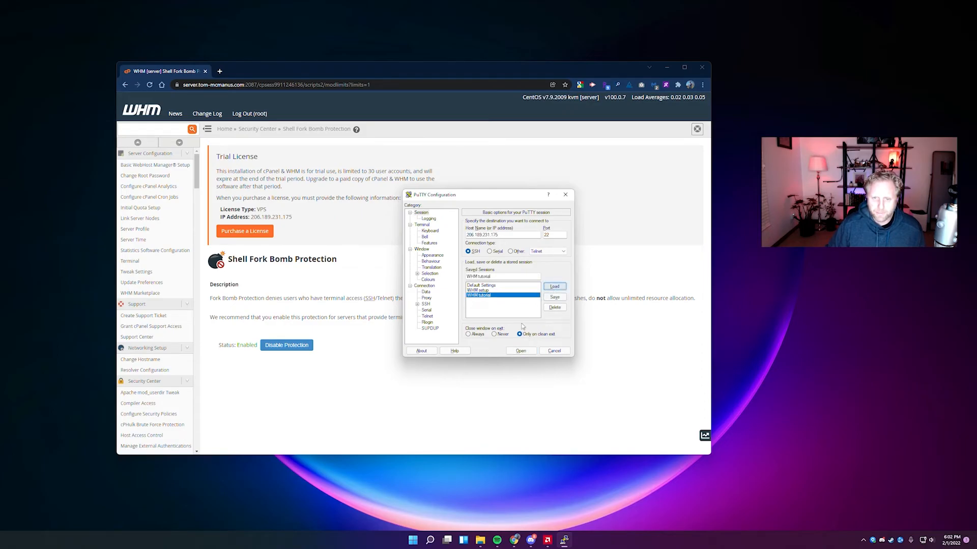
pyautogui.click(521, 352)
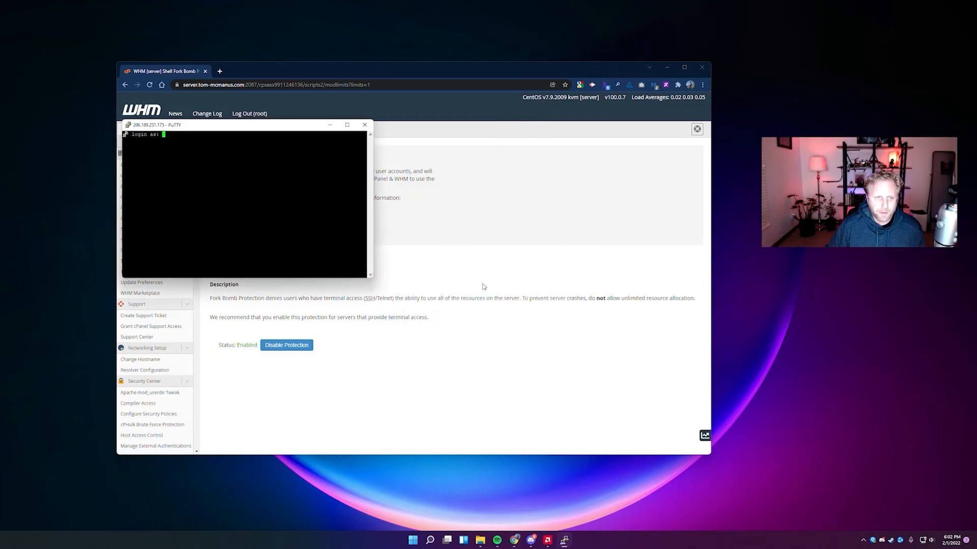
# Log in to the server as root in the terminal.
pyautogui.moveTo(248, 131); pyautogui.dragTo(455, 192)
pyautogui.write('root')
pyautogui.press('Return')
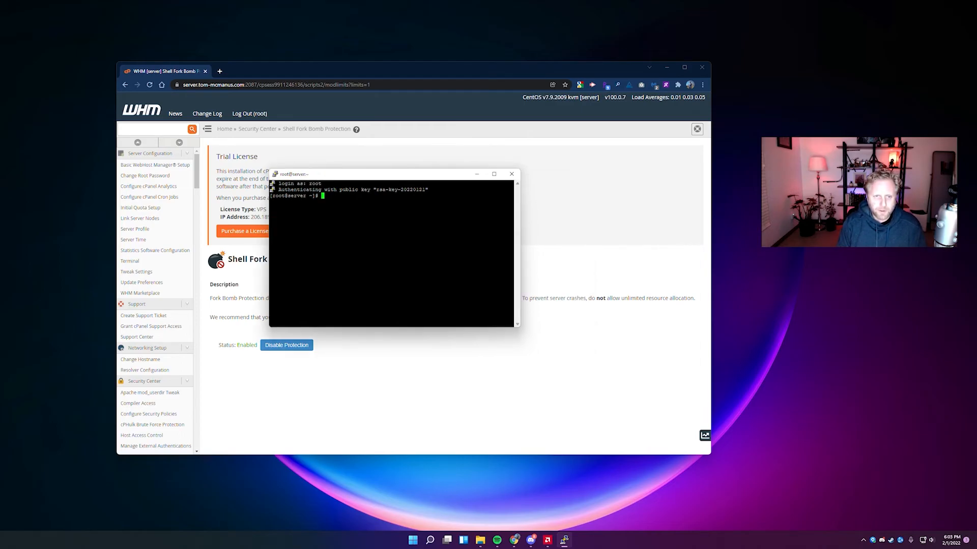
# In /root, download csf.tgz with wget and extract it with tar -xzf.
pyautogui.write('cd')
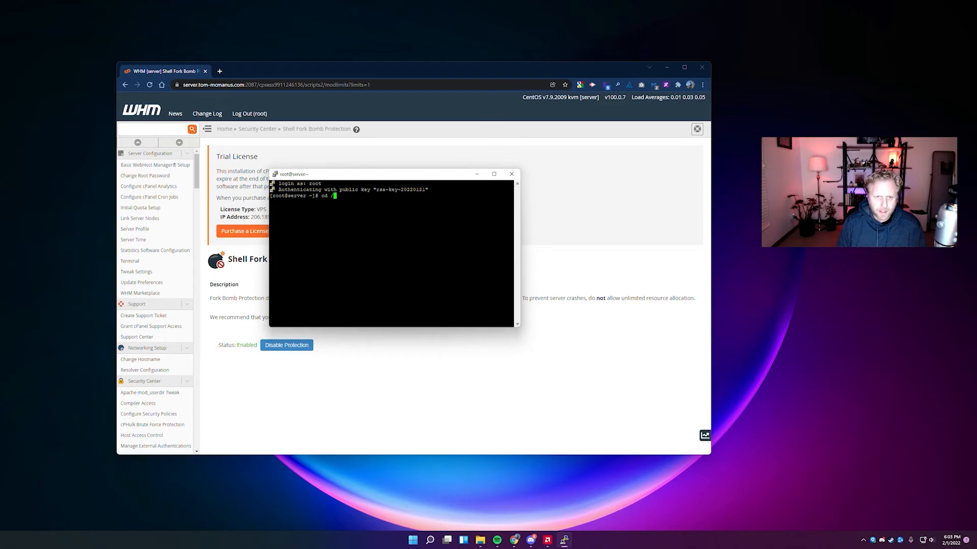
pyautogui.write(' /root')
pyautogui.press('Return')
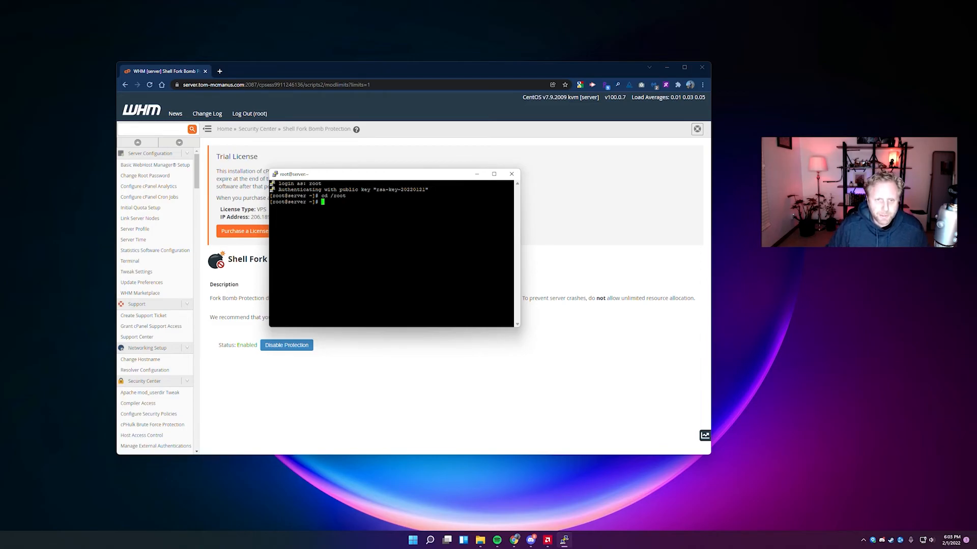
pyautogui.write('wget https://download.configserver.com/csf.tgz')
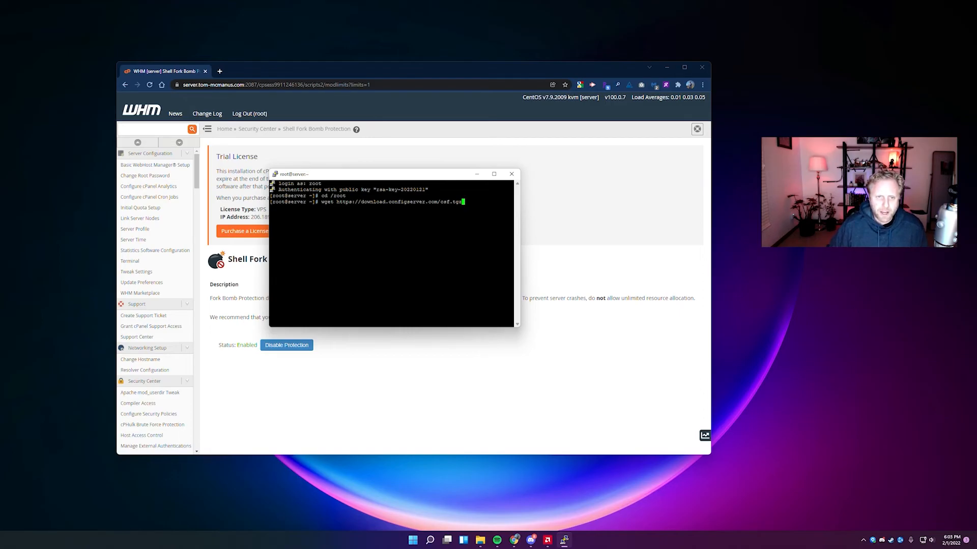
pyautogui.press('Return')
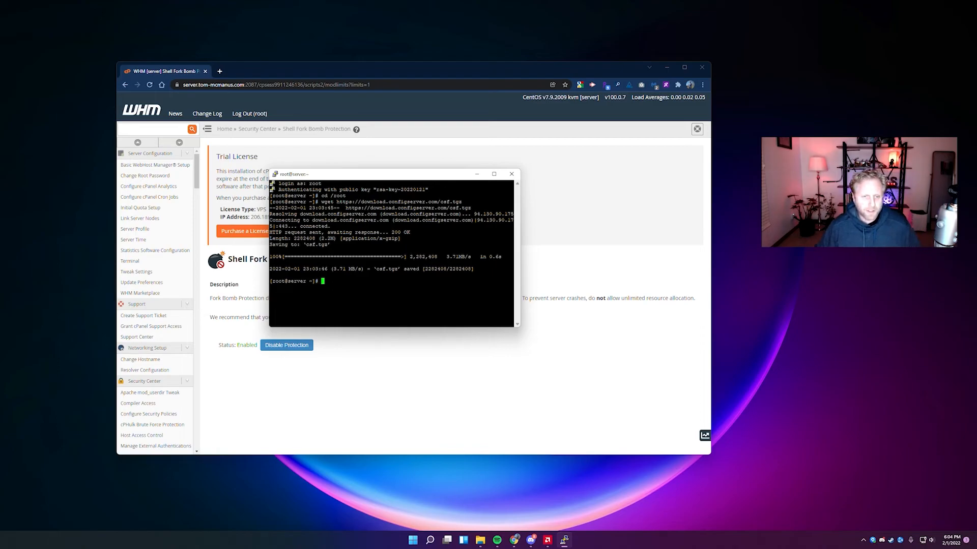
pyautogui.write('tar -xzf csf.tgz')
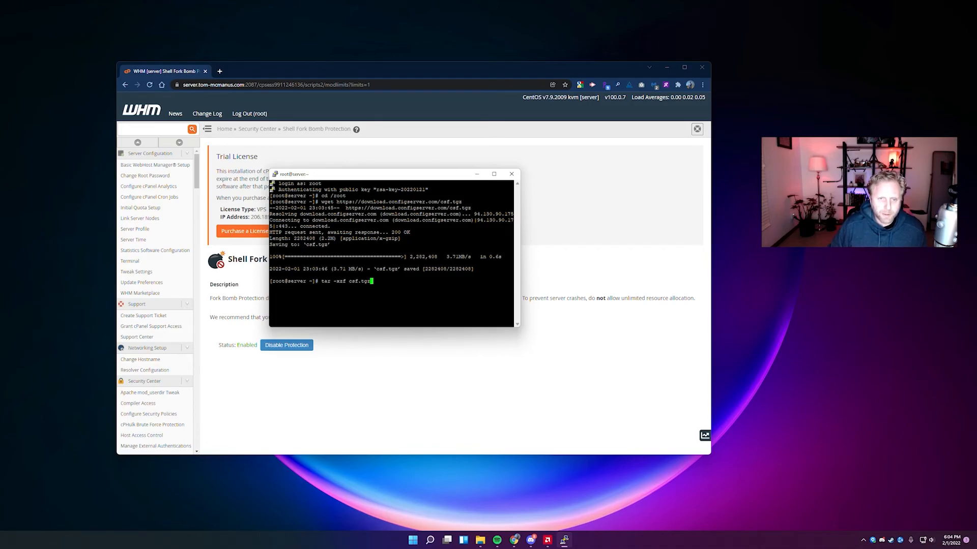
pyautogui.press('Return')
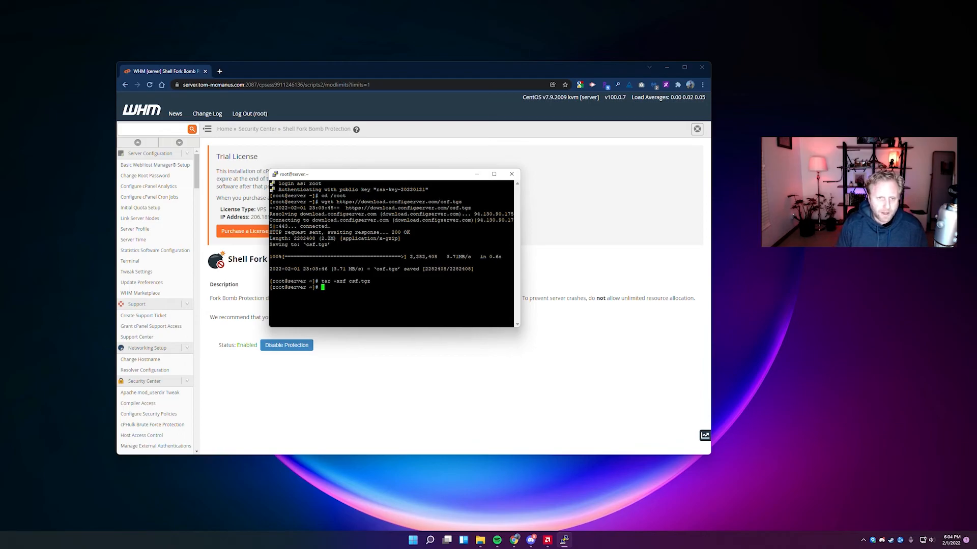
# Install ConfigServer firewall by running ./install.cpanel.sh from the csf folder.
pyautogui.write('cd csf')
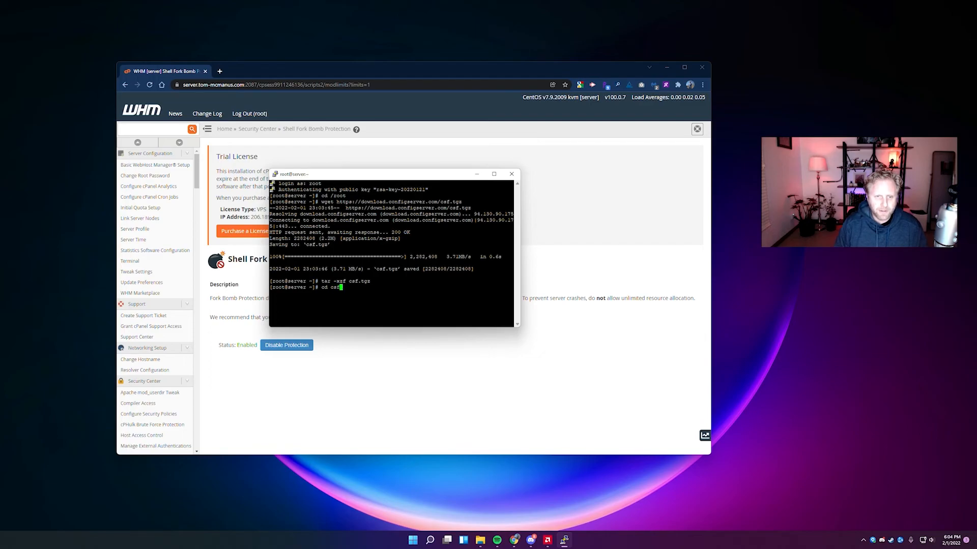
pyautogui.press('Return')
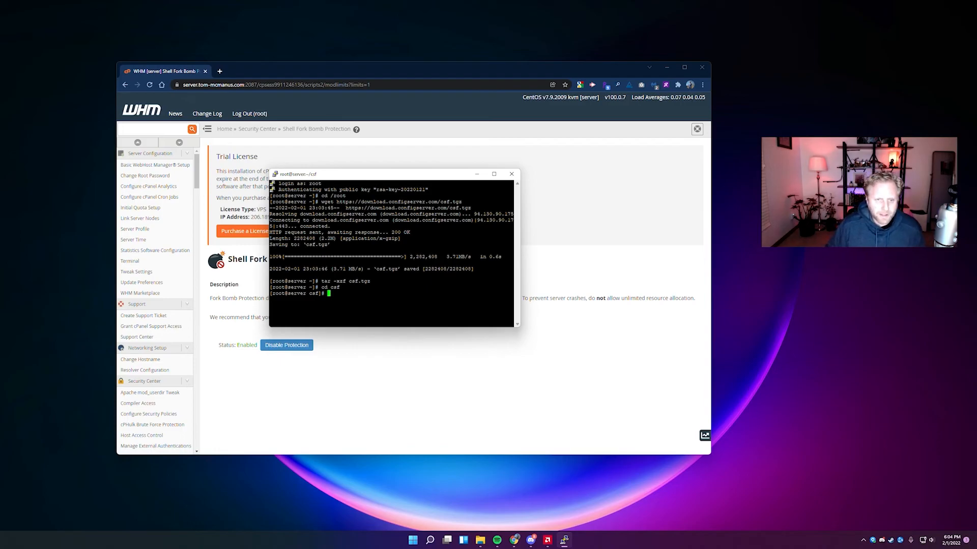
pyautogui.write('./install.cpanel.sh')
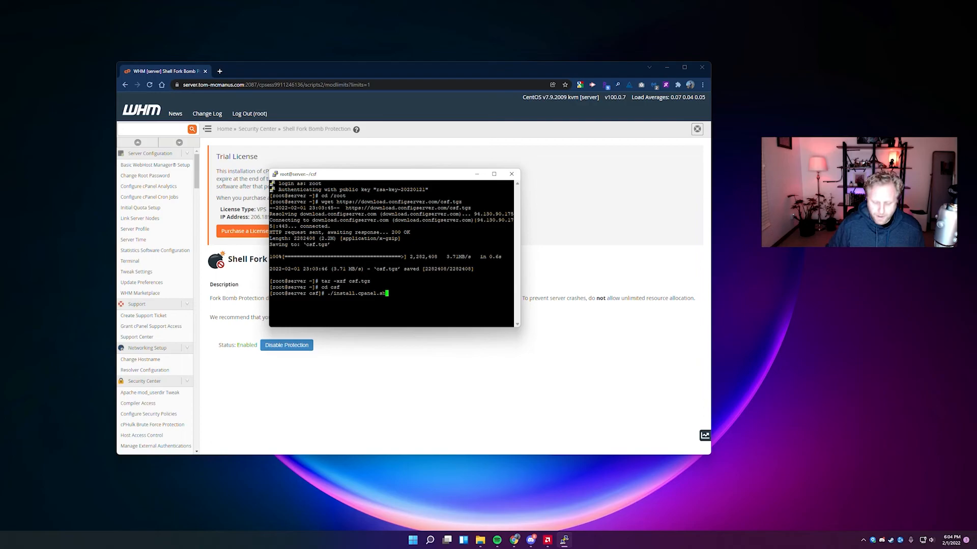
pyautogui.press('Return')
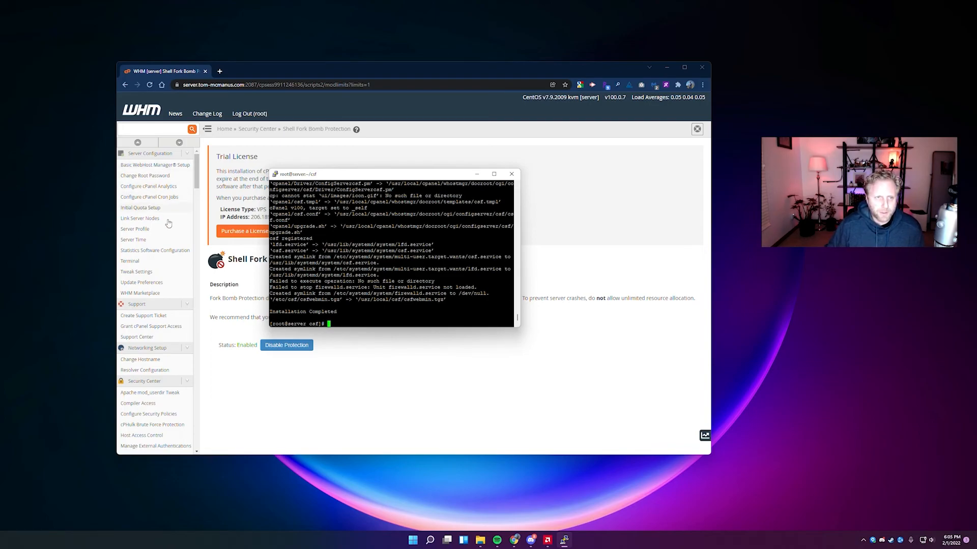
# End the PuTTY session with exit.
pyautogui.moveTo(431, 176); pyautogui.dragTo(474, 199)
pyautogui.write('exit')
pyautogui.press('Return')
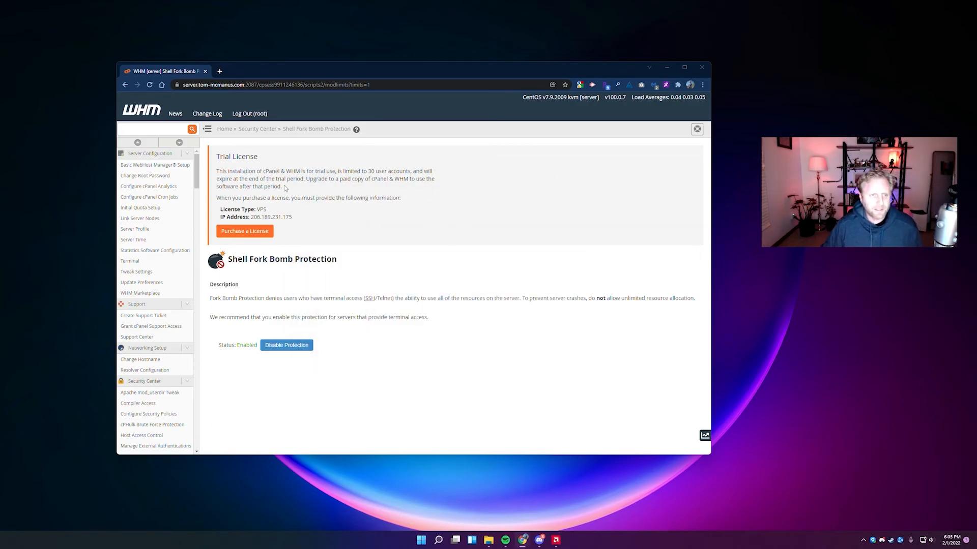
# Reload WHM and open the new ConfigServer Security & Firewall page via a 'firewall' search.
pyautogui.click(149, 85)
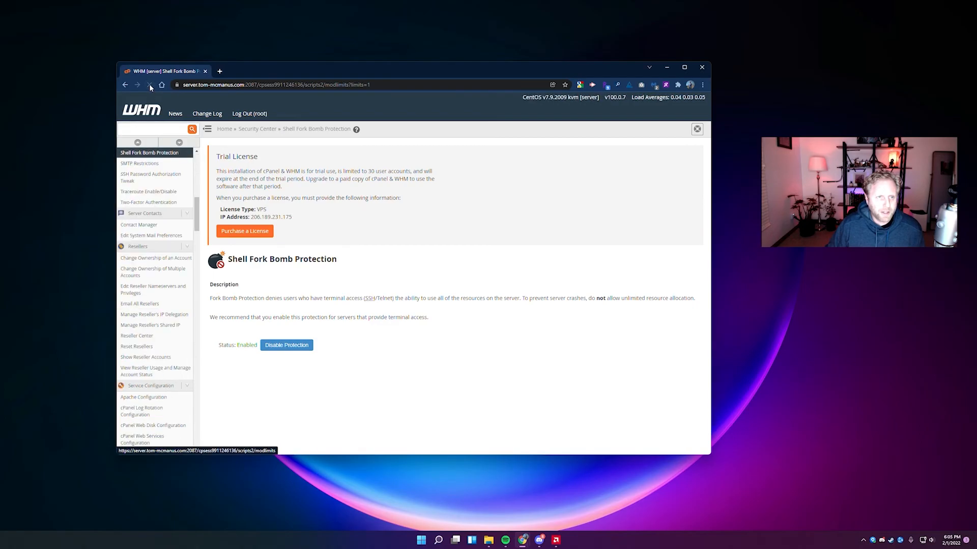
pyautogui.write('firewall')
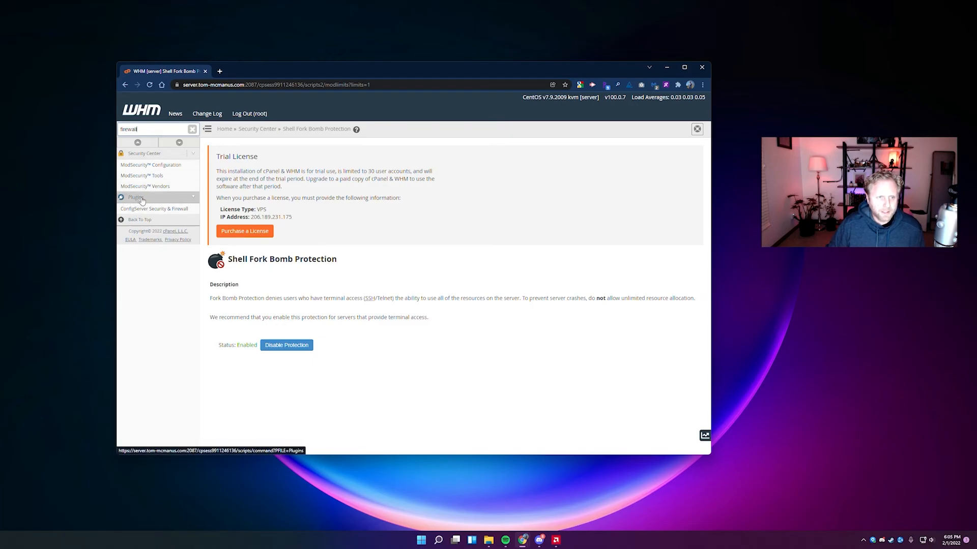
pyautogui.click(169, 211)
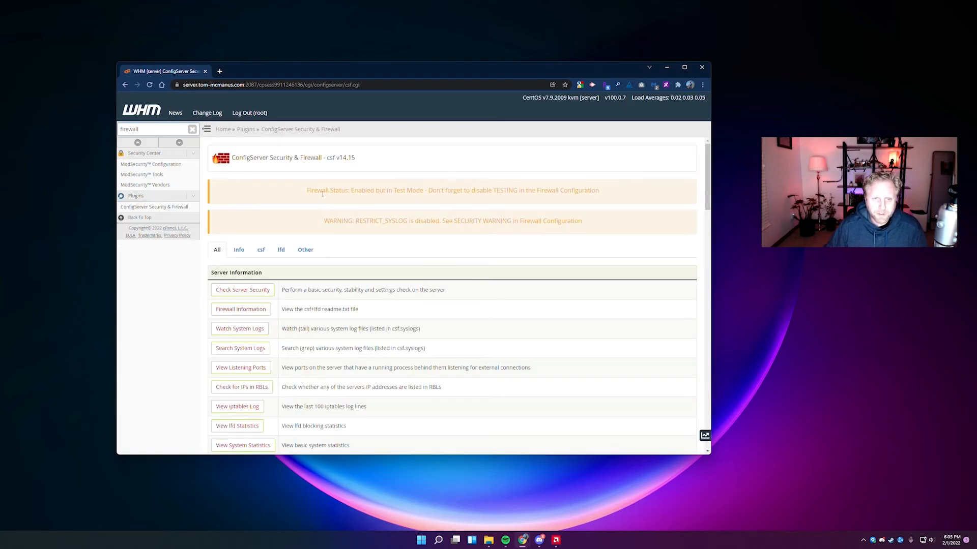
# Check the Test Mode warning, then search the page for 'firewall config'.
pyautogui.moveTo(326, 191); pyautogui.dragTo(492, 198)
pyautogui.click(452, 204)
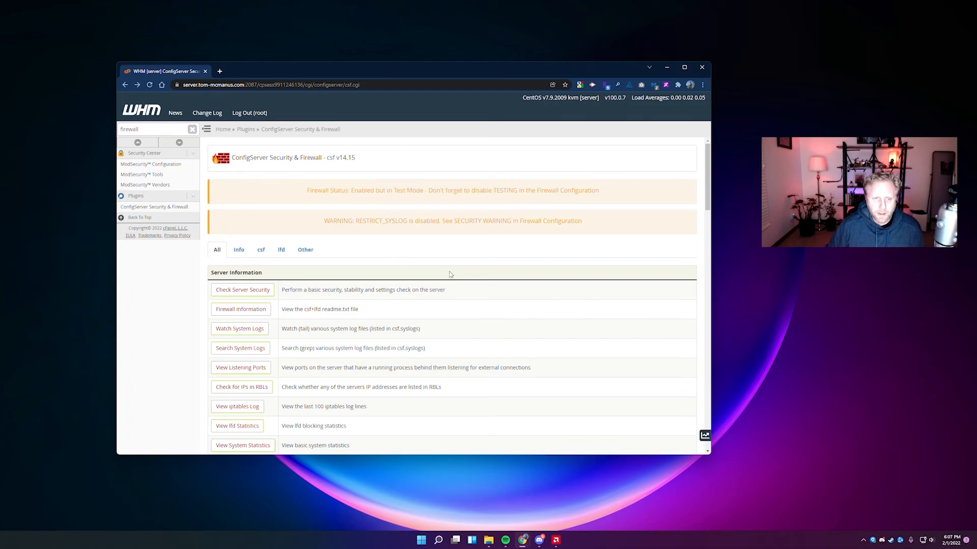
pyautogui.scroll(-6, 458, 279)
pyautogui.scroll(6, 476, 292)
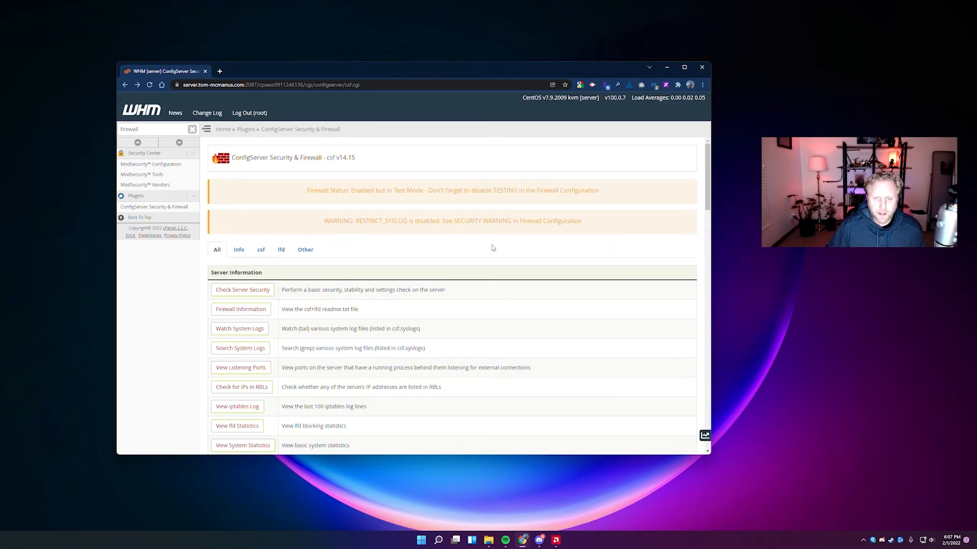
pyautogui.hotkey('ctrl', 'f')
pyautogui.write('firewall ')
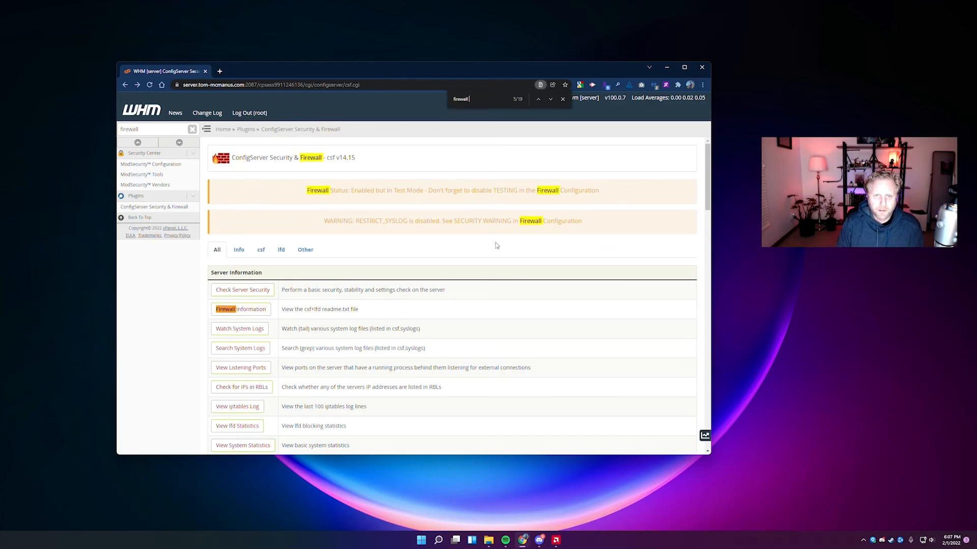
pyautogui.write('config')
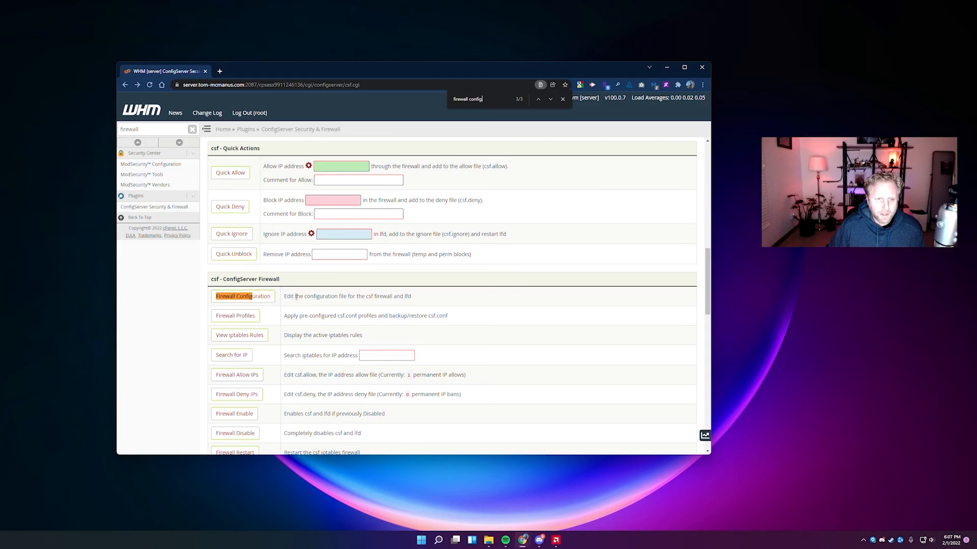
# Open Firewall Configuration and set TESTING to Off under Initial Settings.
pyautogui.click(263, 297)
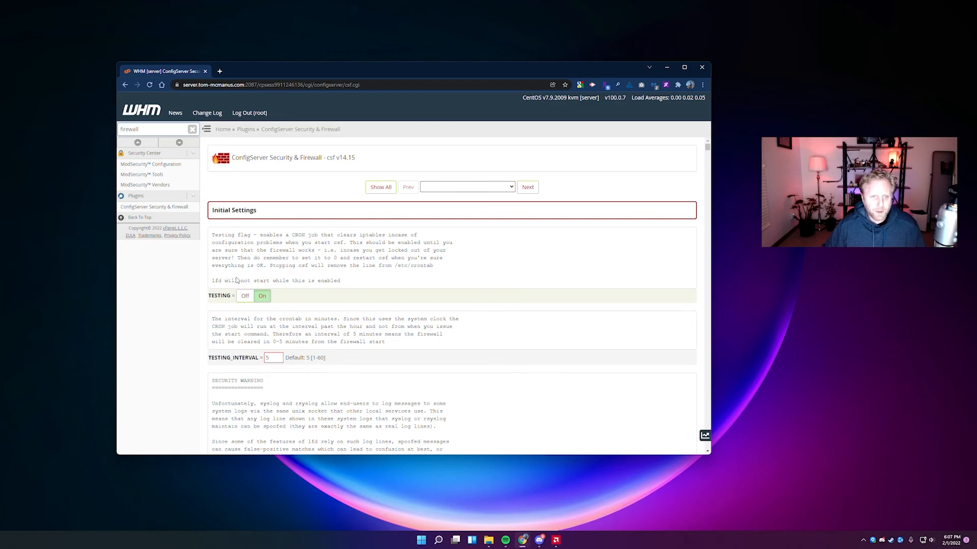
pyautogui.click(244, 297)
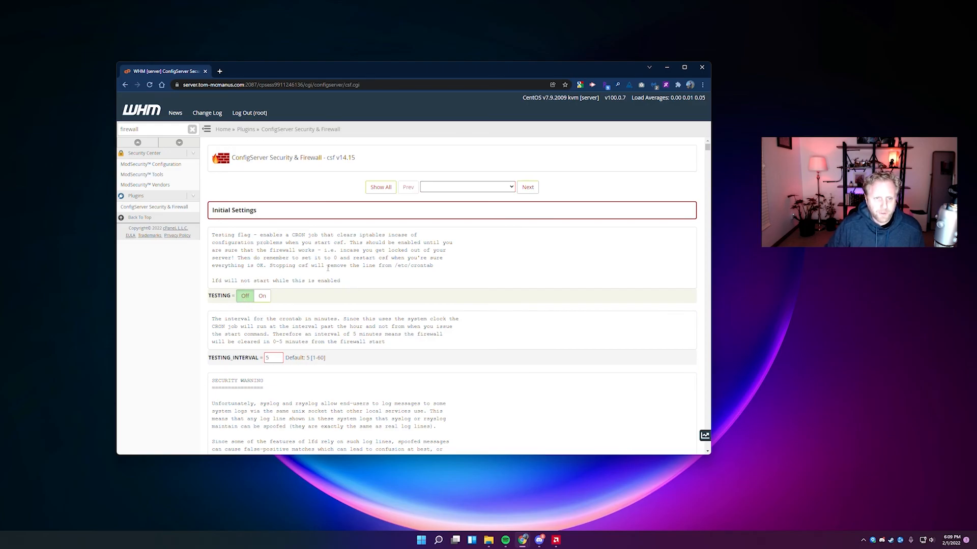
# Locate the RESTRICT_SYSLOG option with a page search for 'restrict_syslog'.
pyautogui.hotkey('ctrl', 'f')
pyautogui.write('res')
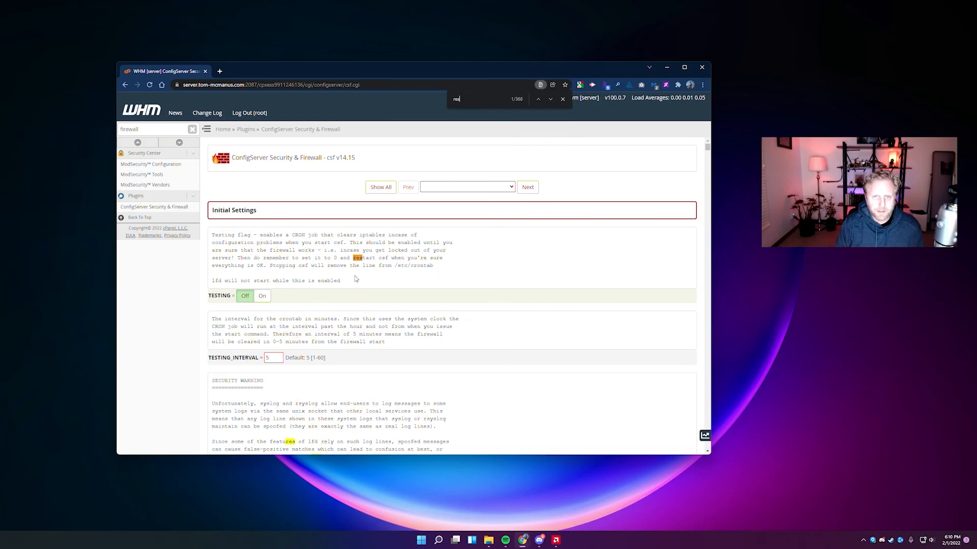
pyautogui.write('trict')
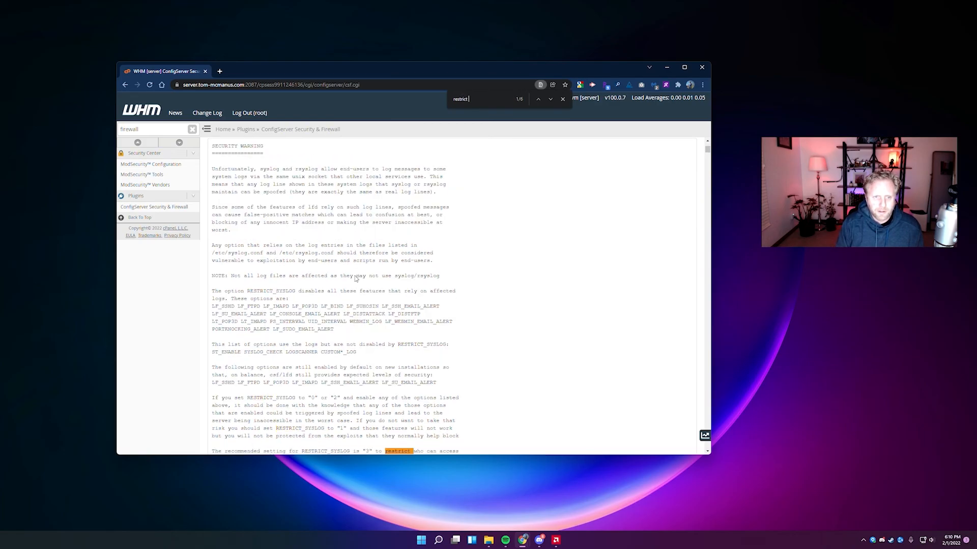
pyautogui.write('_sys')
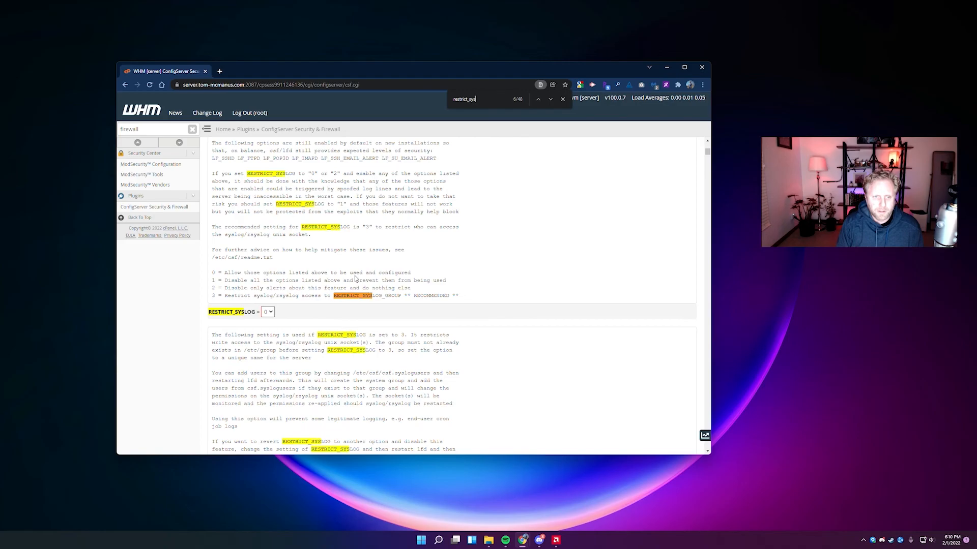
pyautogui.write('log')
pyautogui.scroll(5, 333, 226)
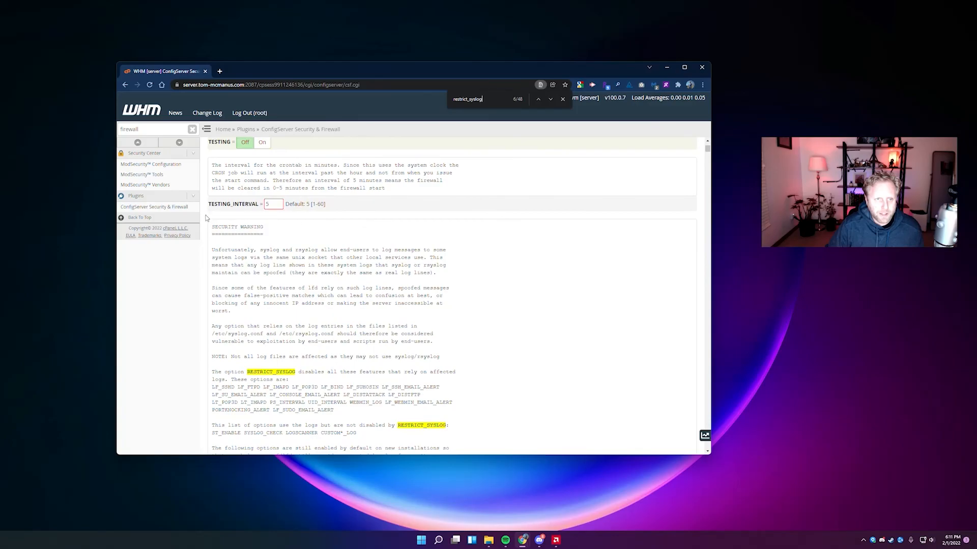
pyautogui.moveTo(212, 225); pyautogui.dragTo(274, 231)
pyautogui.scroll(-3, 277, 244)
pyautogui.scroll(-2, 280, 259)
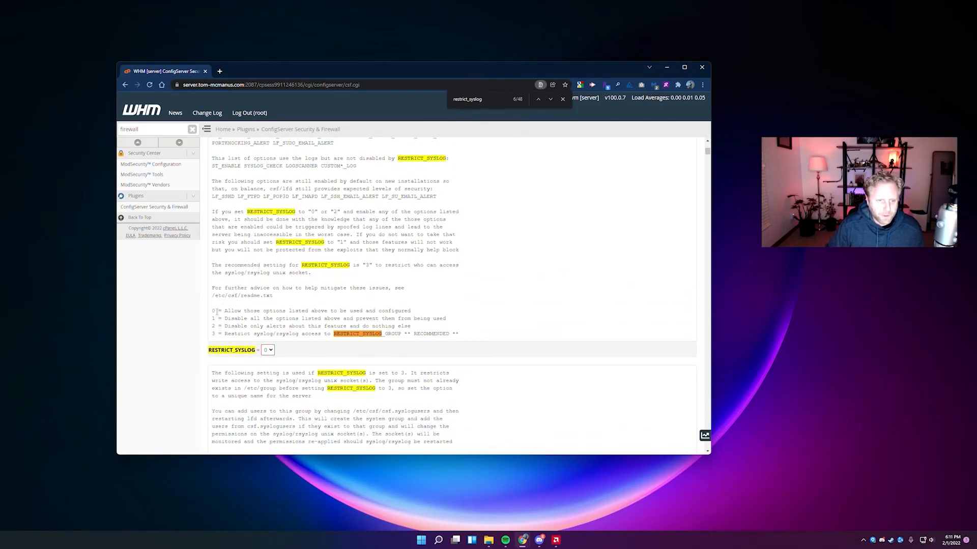
pyautogui.press('Escape')
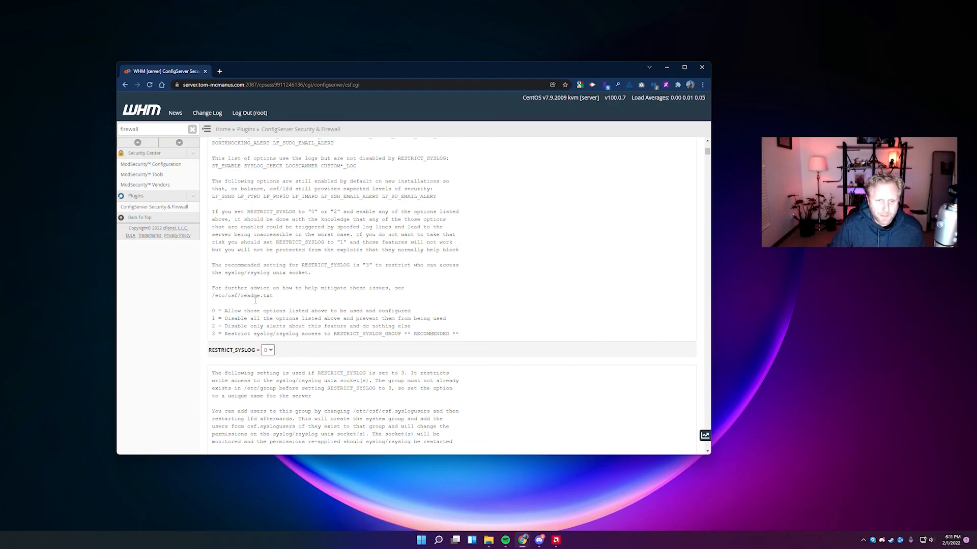
# Set RESTRICT_SYSLOG to 3 and scroll to the bottom of the settings.
pyautogui.click(267, 350)
pyautogui.click(268, 383)
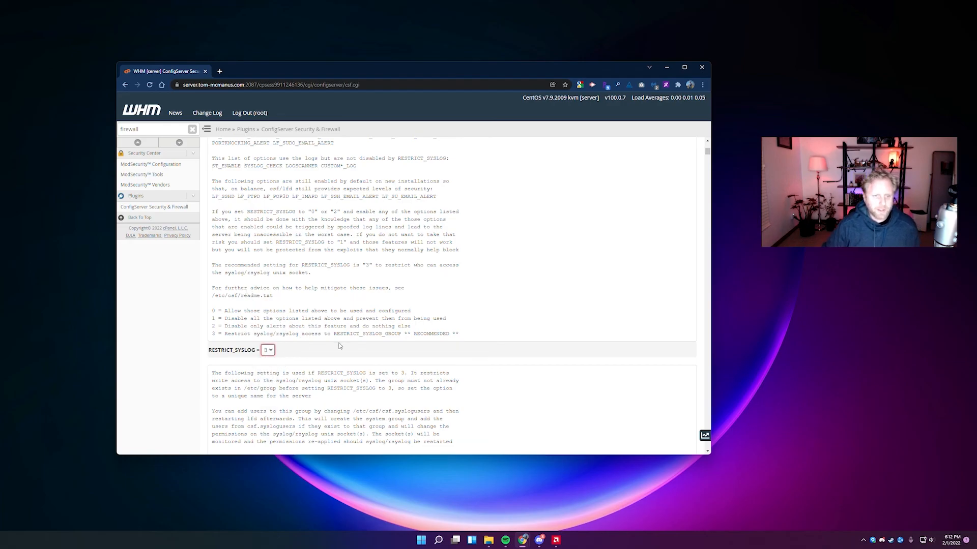
pyautogui.scroll(-6, 361, 335)
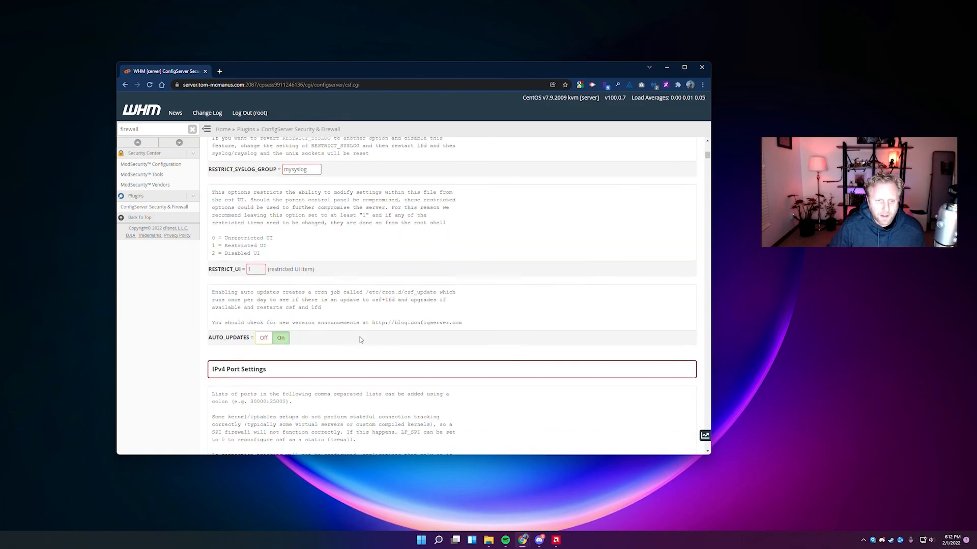
pyautogui.scroll(-20, 420, 273)
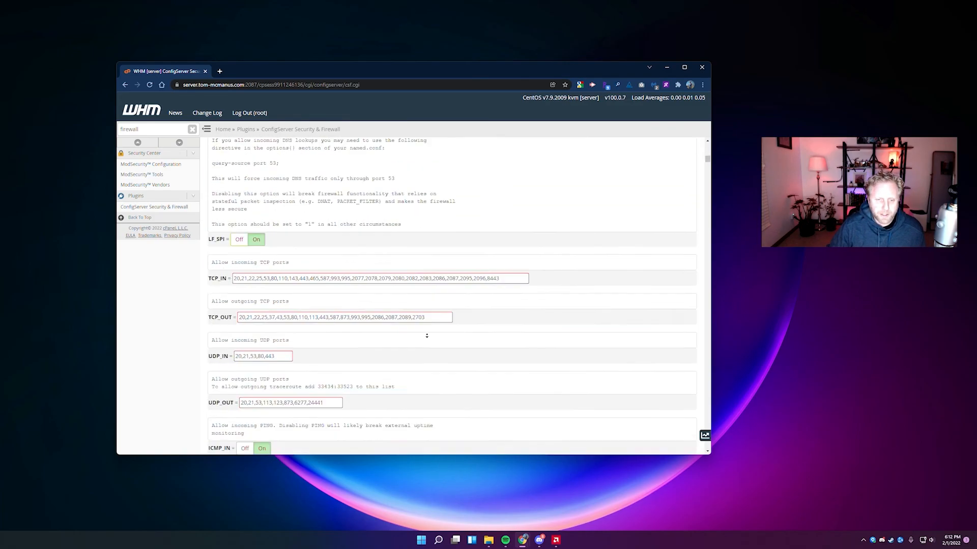
pyautogui.scroll(-20, 416, 311)
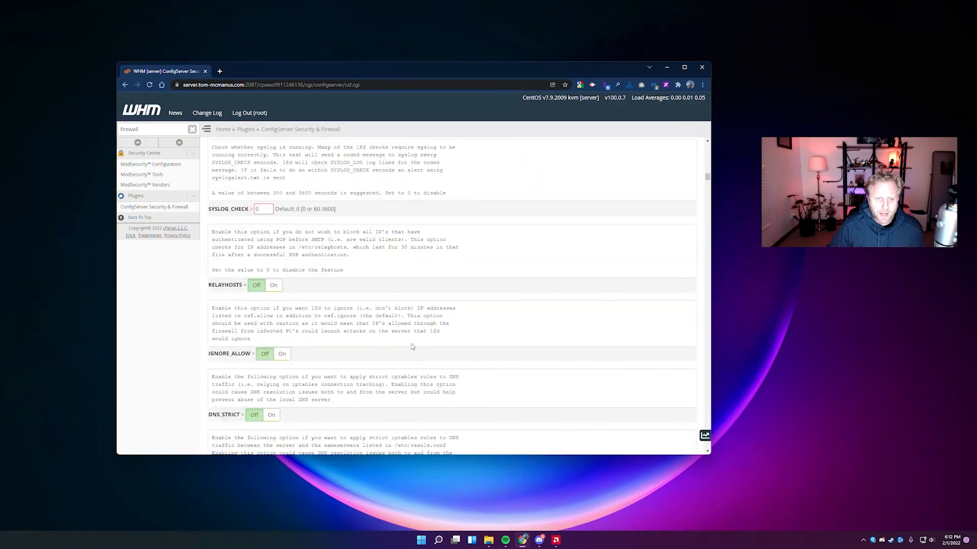
pyautogui.scroll(-20, 425, 261)
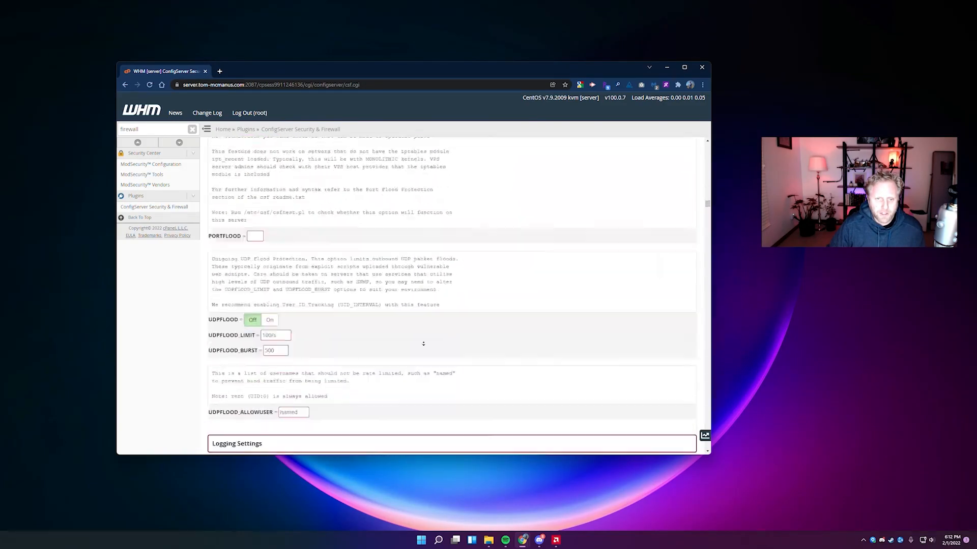
pyautogui.scroll(-20, 422, 386)
pyautogui.moveTo(708, 247); pyautogui.dragTo(707, 449)
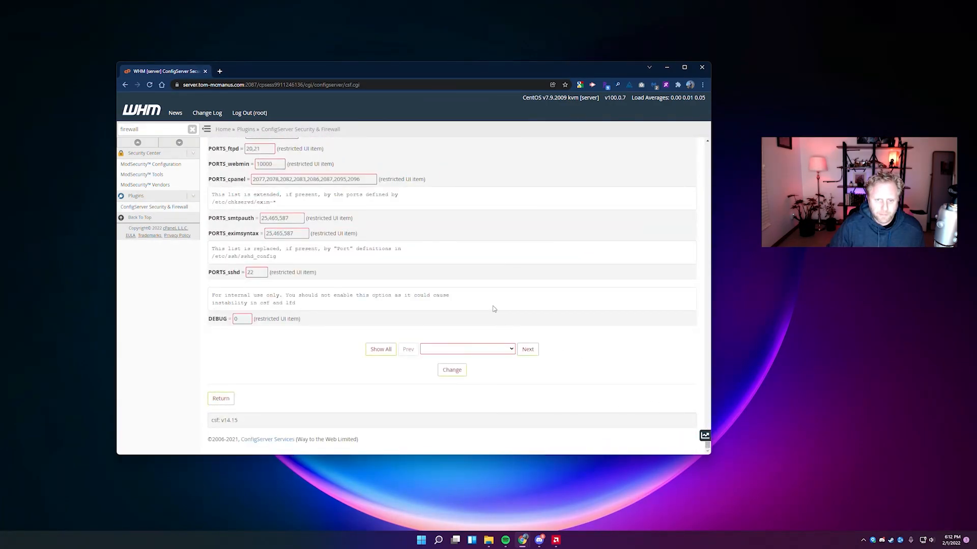
# Save the csf settings with Change, restart csf+lfd, and return to the csf main page.
pyautogui.click(454, 374)
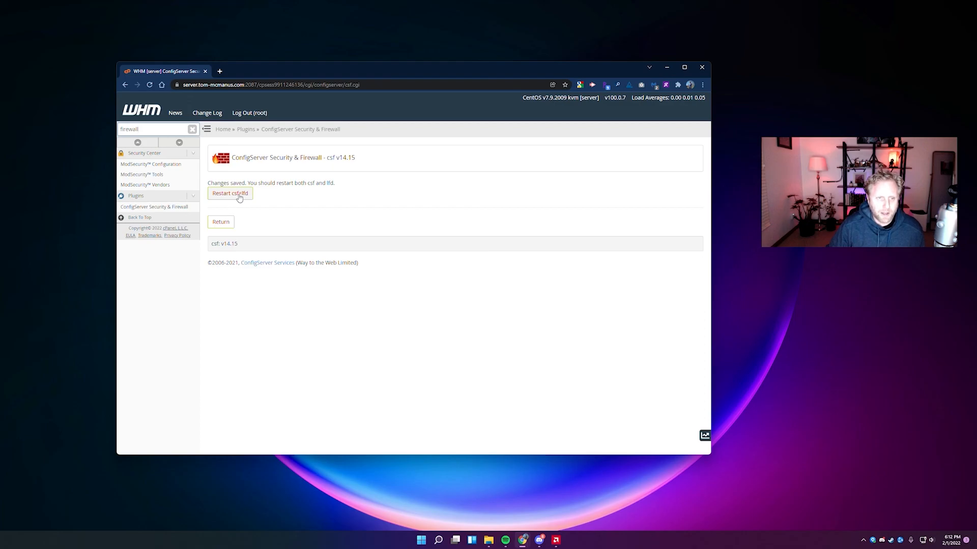
pyautogui.click(239, 198)
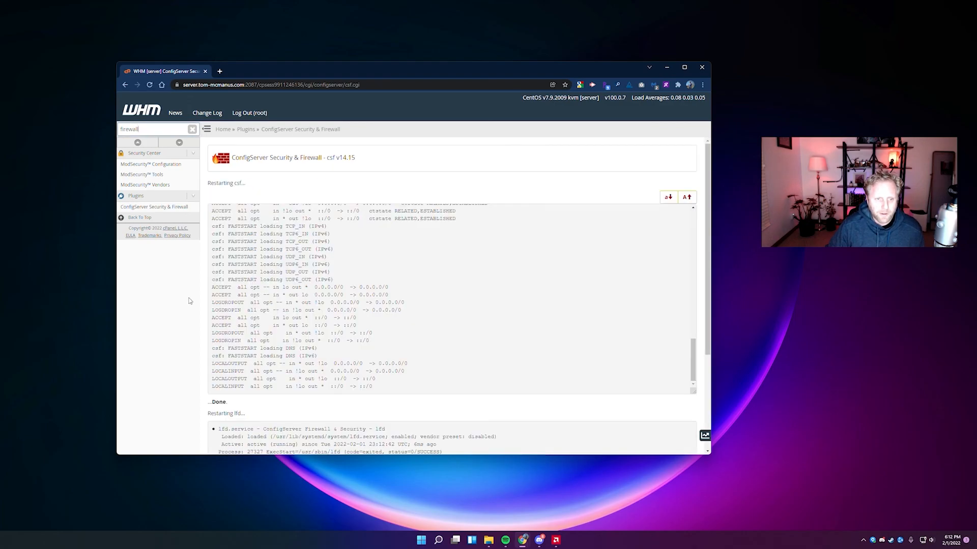
pyautogui.moveTo(705, 214); pyautogui.dragTo(699, 182)
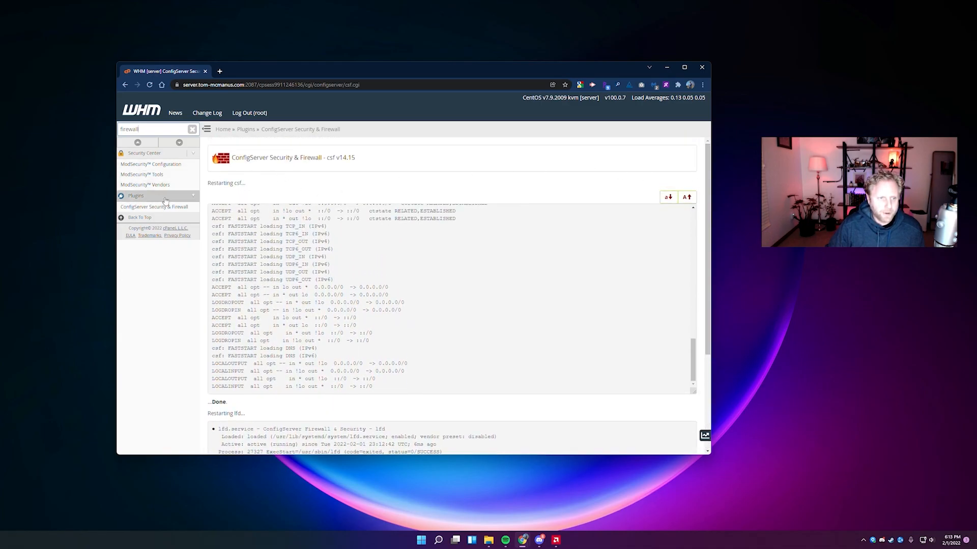
pyautogui.click(141, 209)
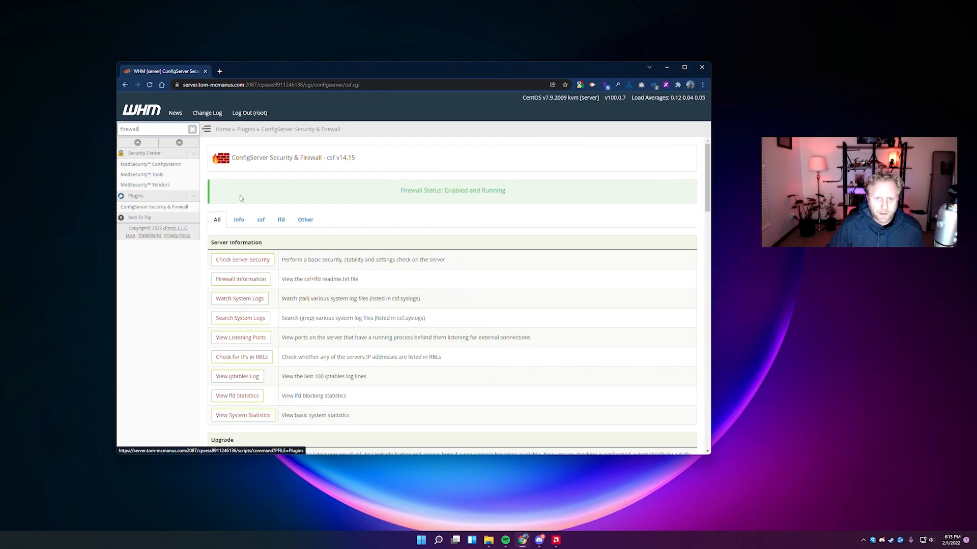
pyautogui.moveTo(400, 190); pyautogui.dragTo(467, 190)
# Highlight the firewall status text, then scroll up to the WHM Home page.
pyautogui.doubleClick(475, 190)
pyautogui.click(496, 193)
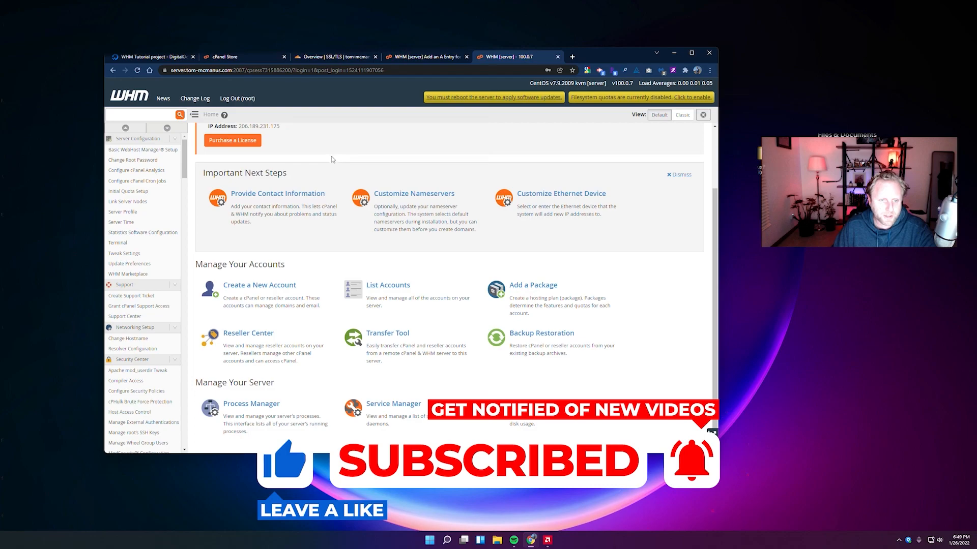
pyautogui.scroll(2, 277, 168)
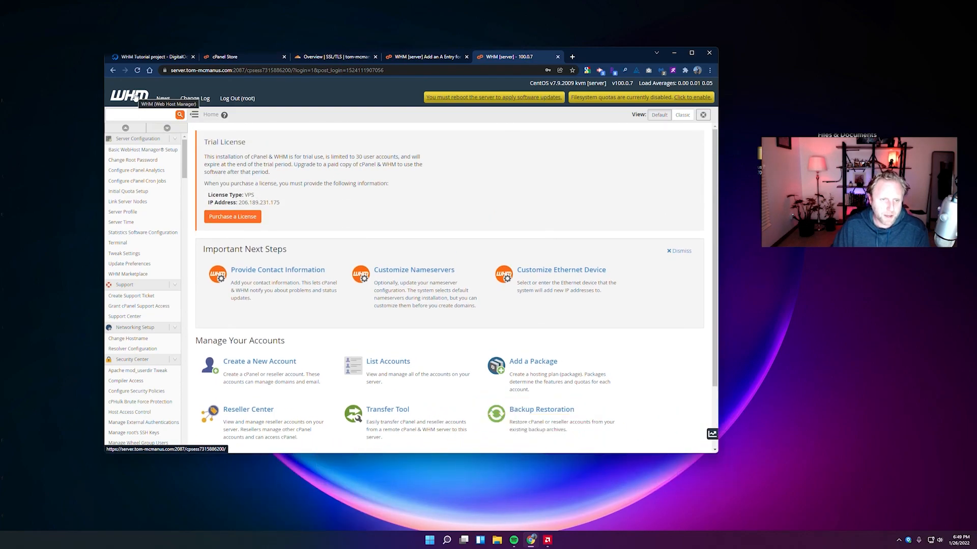